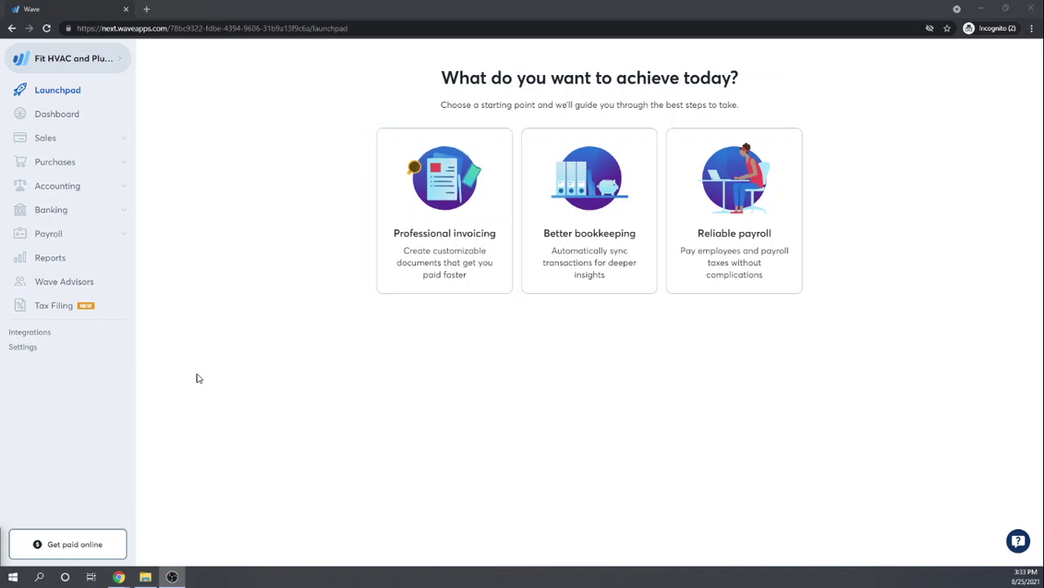
# Start a new sales tax in the settings with the name State of New York and the abbreviation NYS
pyautogui.click(26, 353)
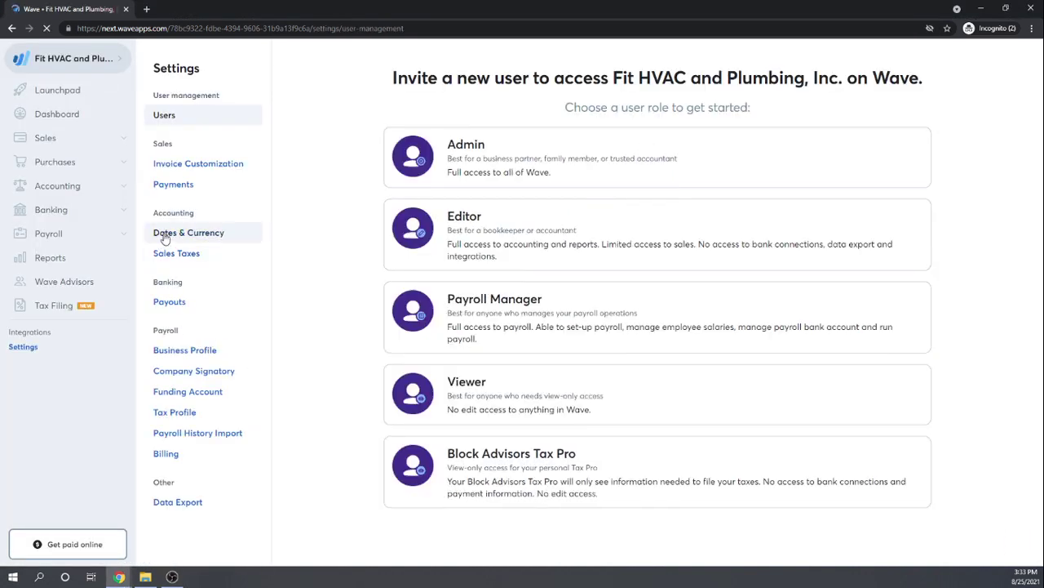
pyautogui.click(163, 255)
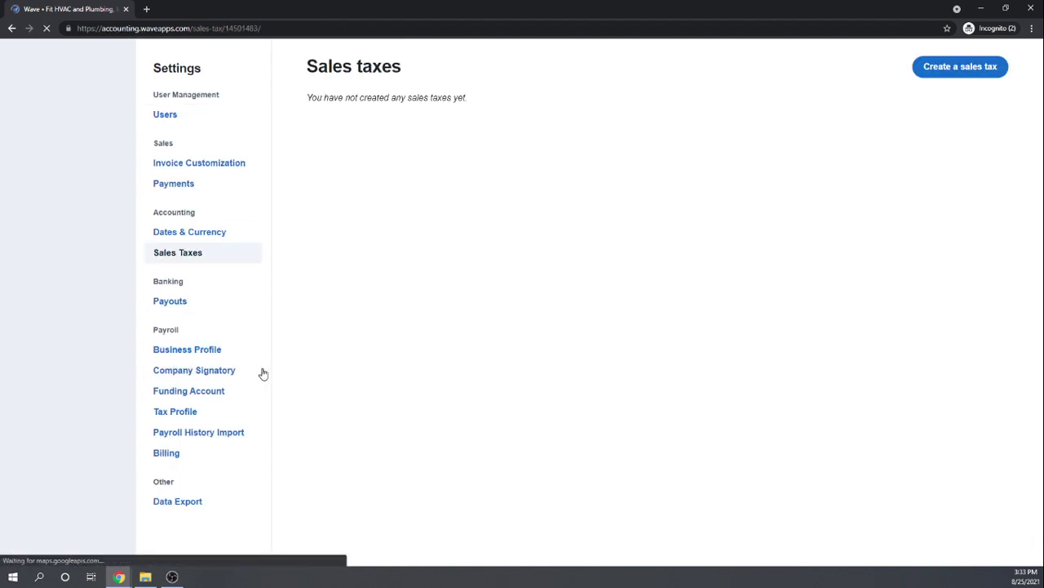
pyautogui.click(972, 69)
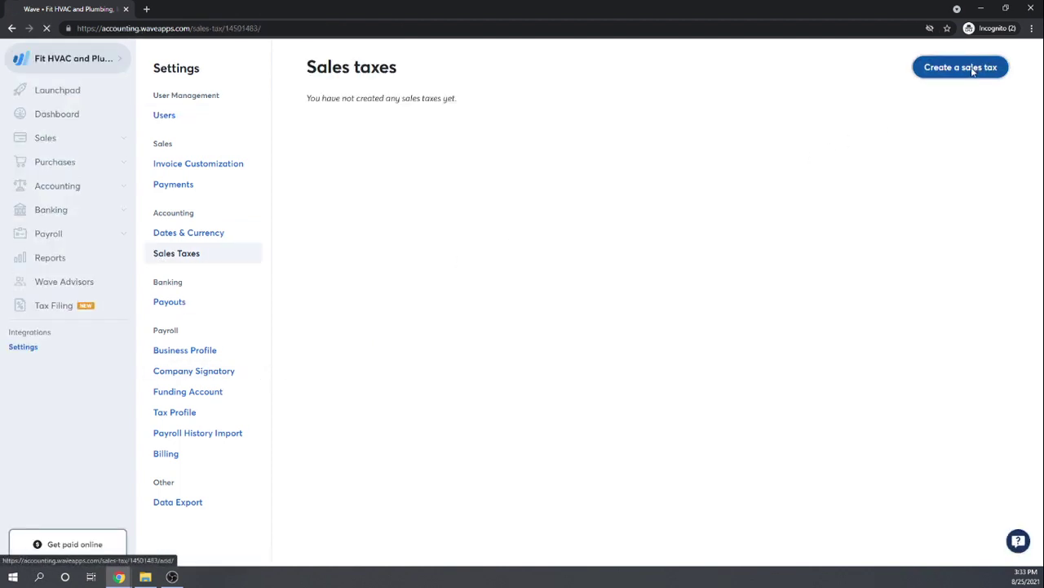
pyautogui.click(607, 115)
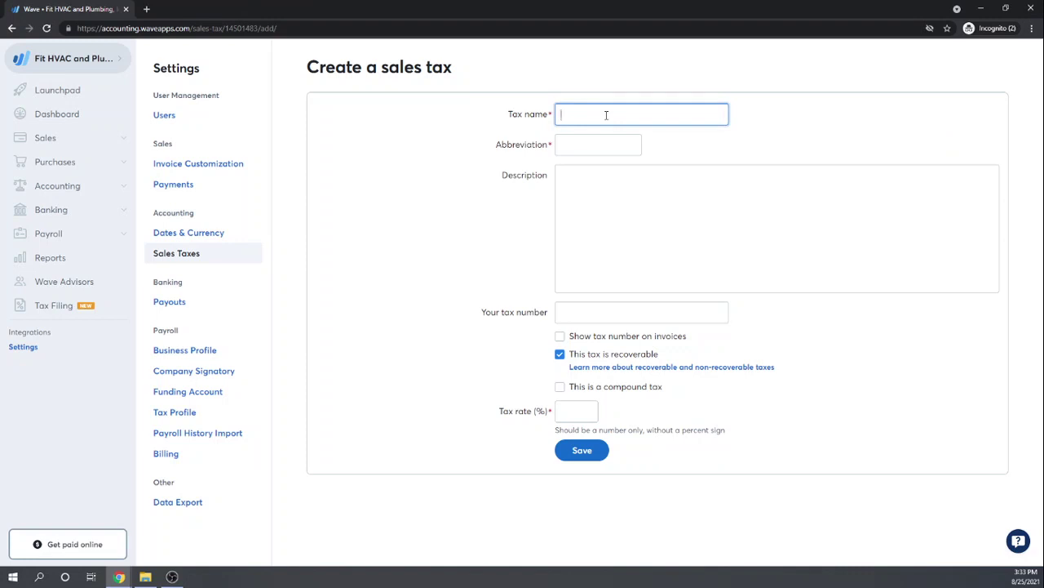
pyautogui.write('State of New York')
pyautogui.press('Tab')
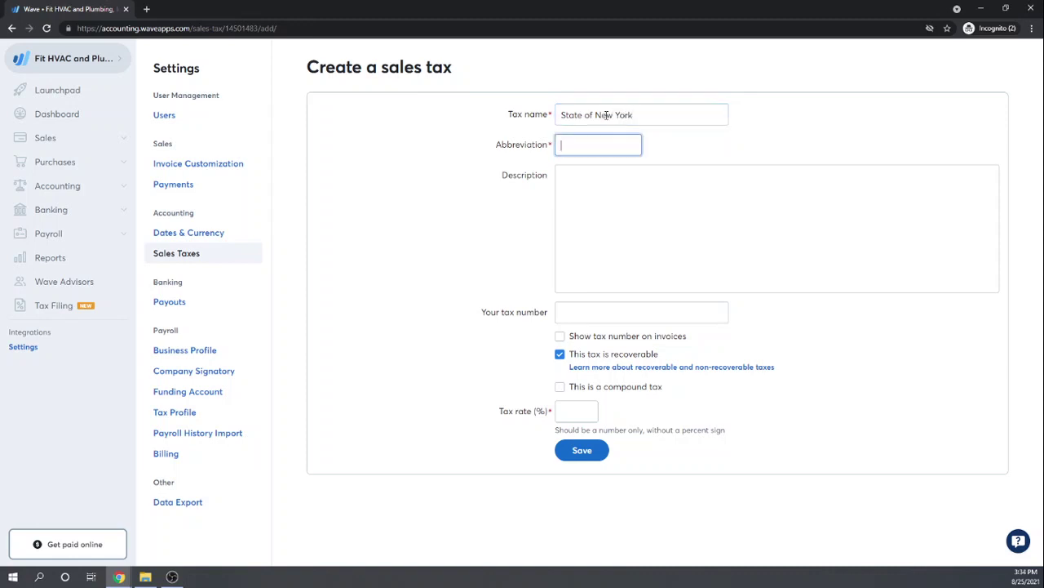
pyautogui.write('NYS')
pyautogui.press('Tab')
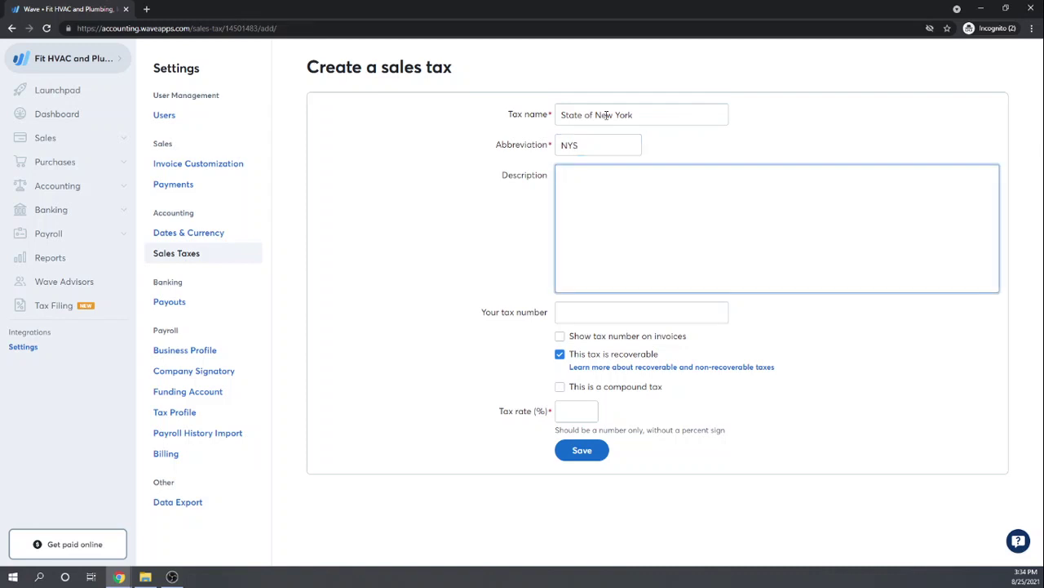
pyautogui.press('Tab')
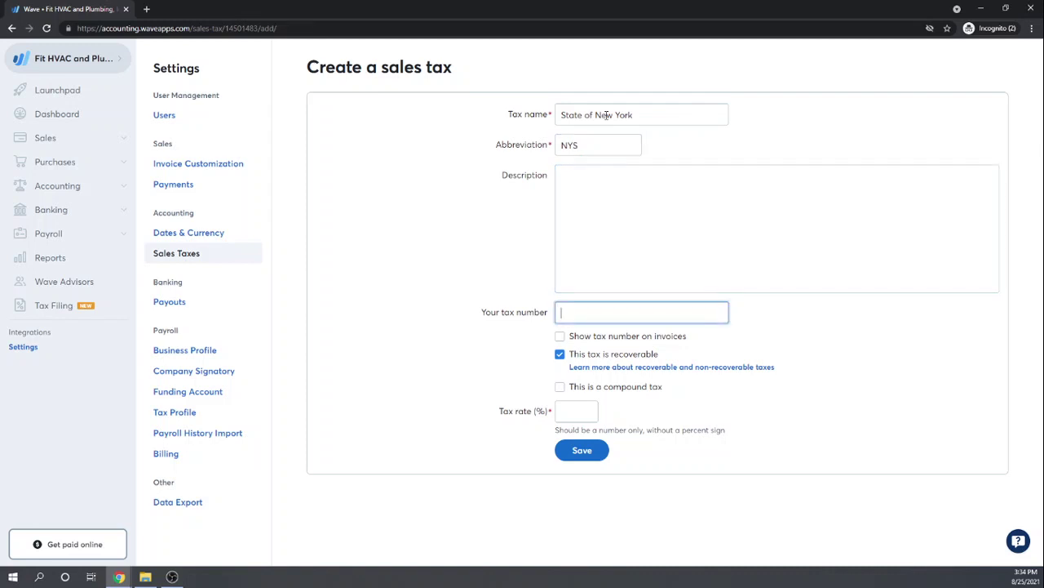
pyautogui.press('Tab')
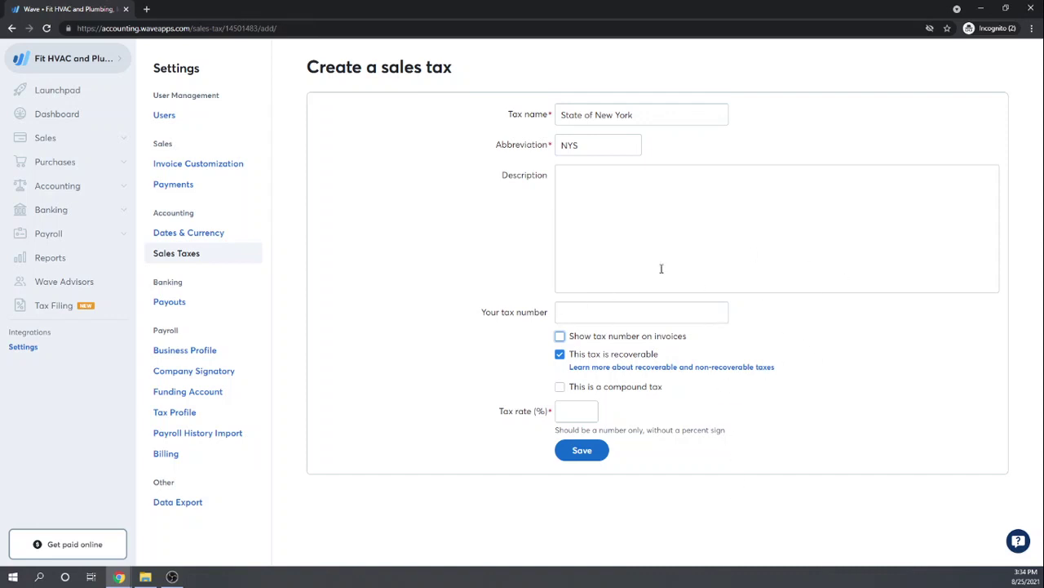
# Read the help article on recoverable versus non-recoverable taxes, and return to the sales tax form
pyautogui.click(718, 367)
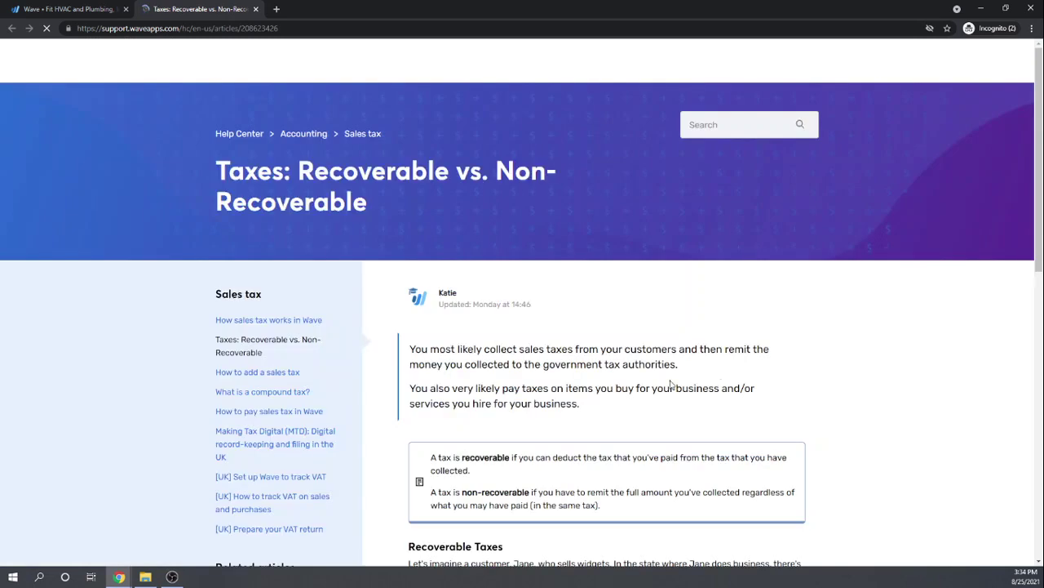
pyautogui.scroll(-1, 516, 388)
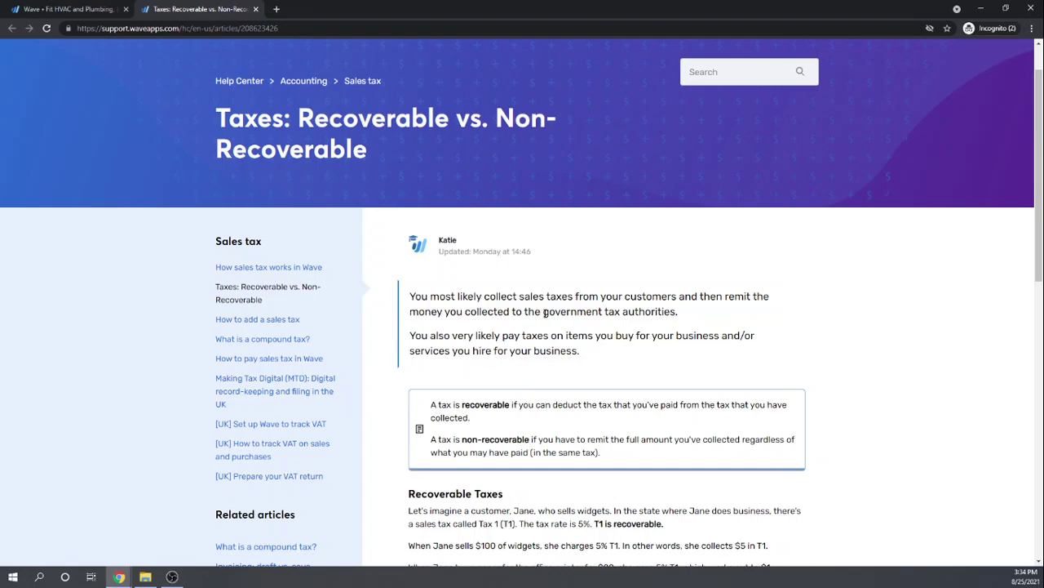
pyautogui.scroll(-2, 551, 312)
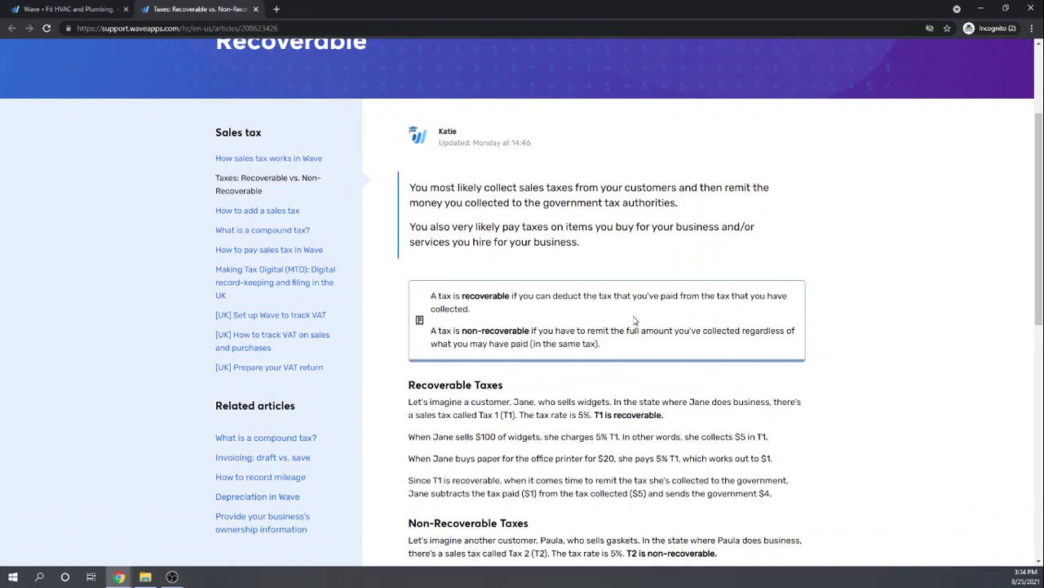
pyautogui.scroll(-1, 635, 320)
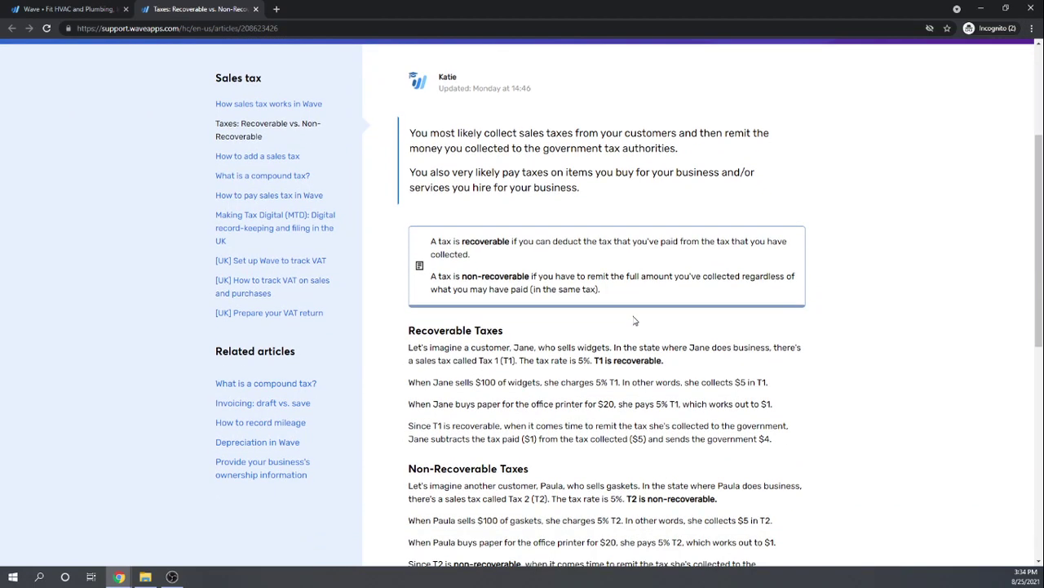
pyautogui.scroll(4, 635, 320)
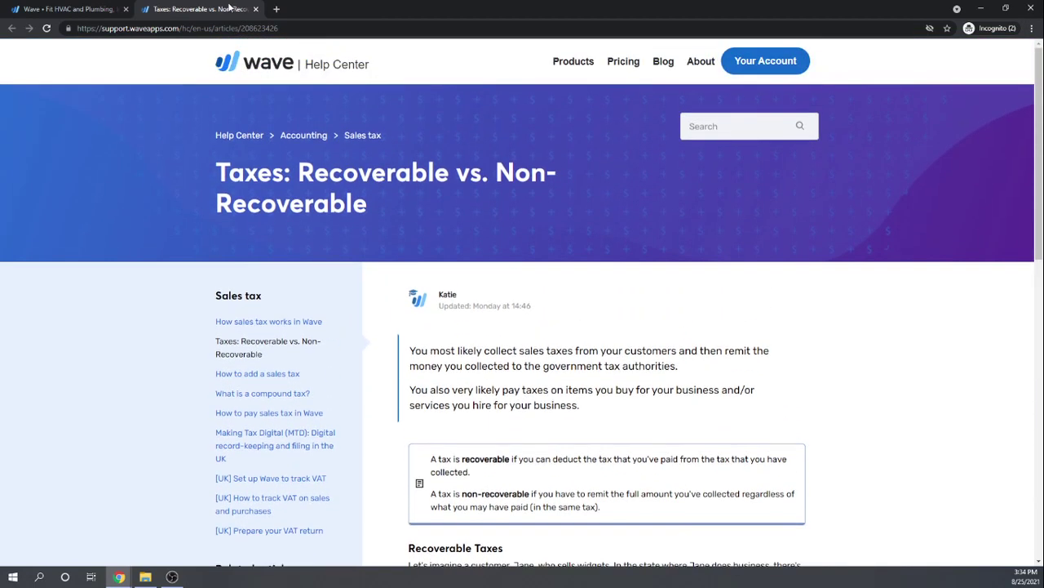
pyautogui.click(255, 9)
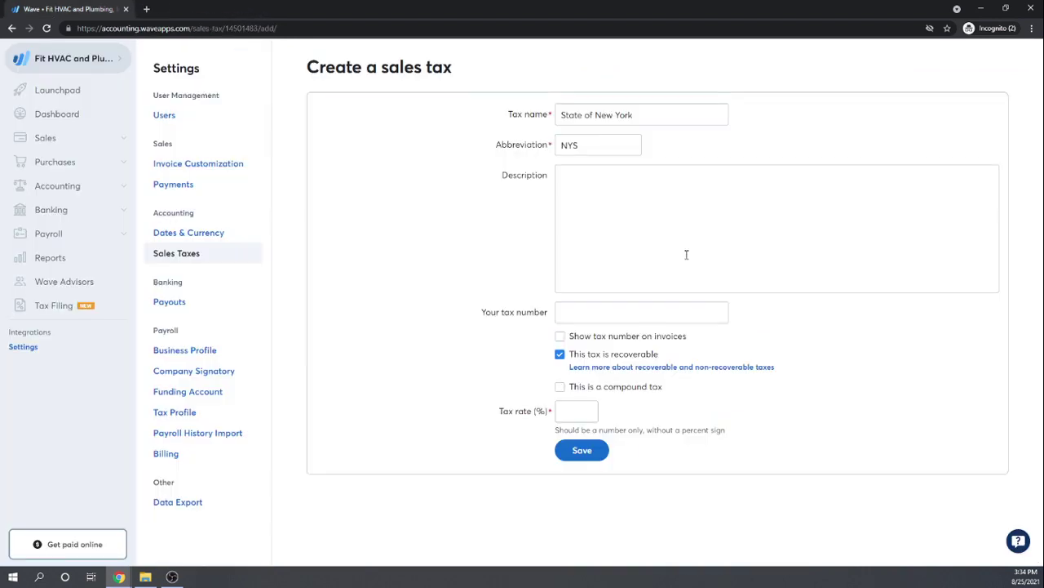
# Mark the New York tax as non-recoverable, set its rate to 6%, and save it
pyautogui.click(560, 355)
pyautogui.click(576, 411)
pyautogui.click(582, 451)
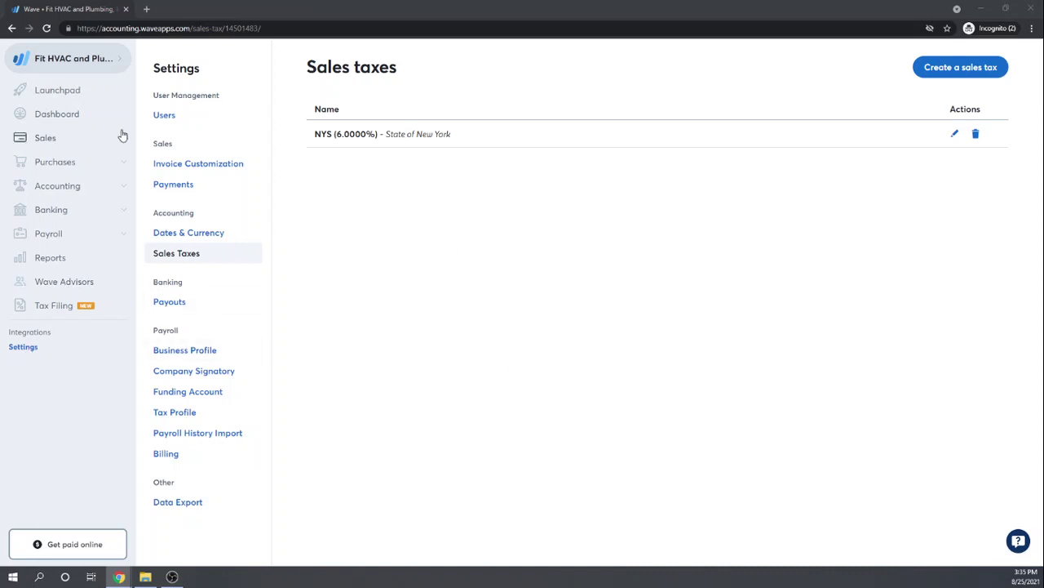
# Open the invoice customization settings and select the Modern template
pyautogui.click(172, 169)
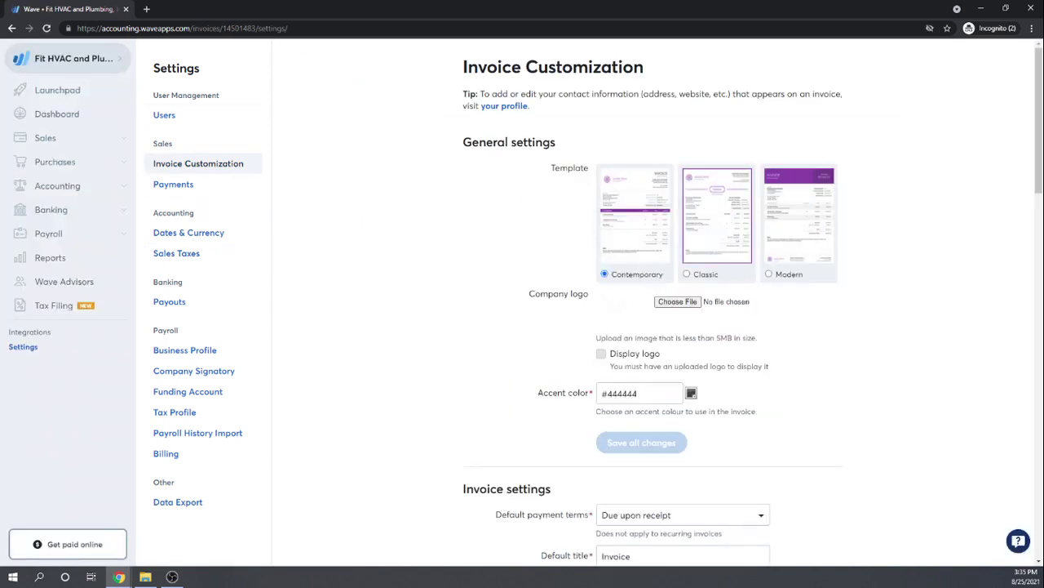
pyautogui.click(769, 274)
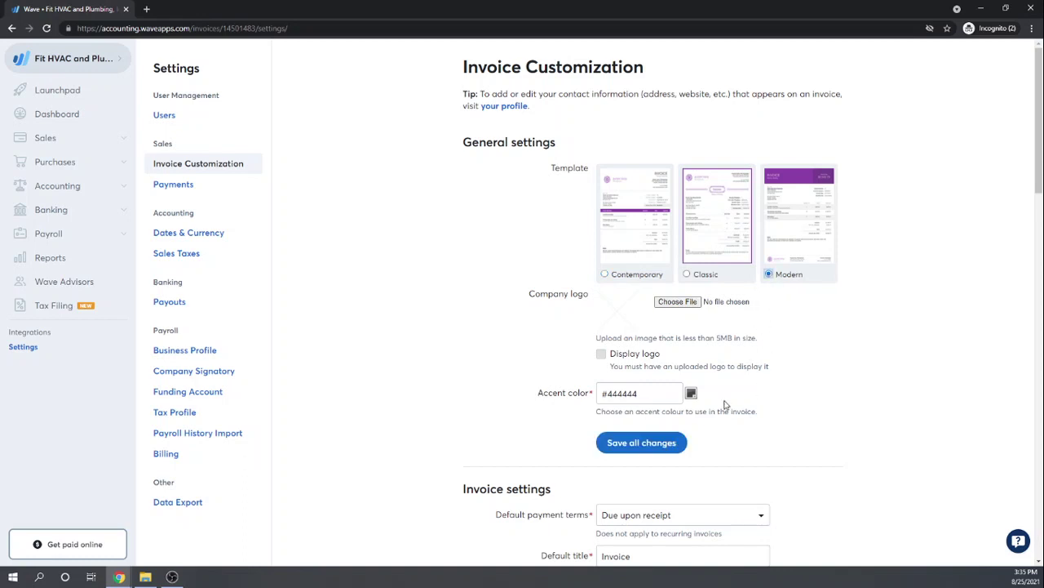
pyautogui.click(676, 302)
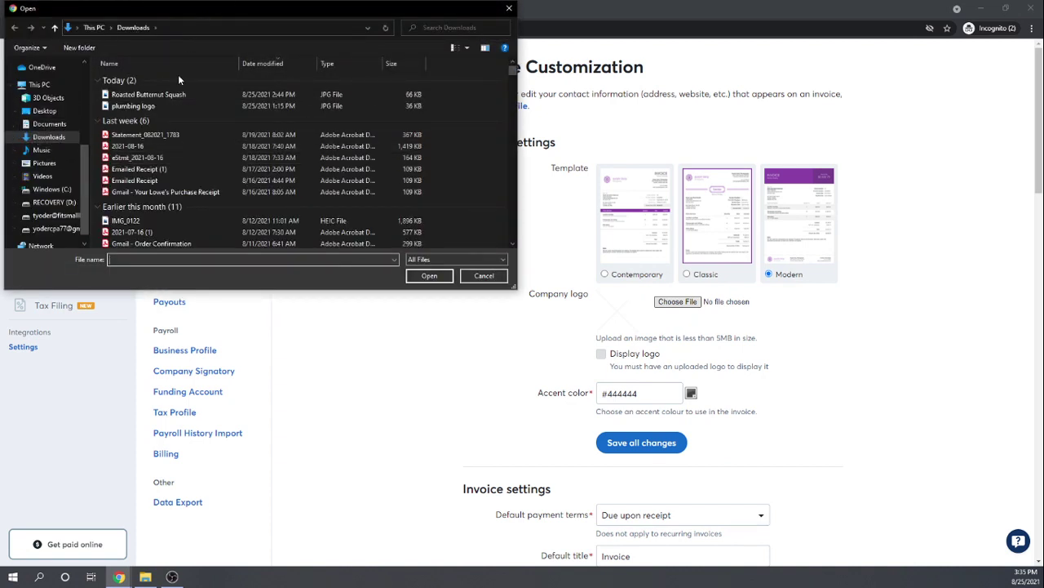
pyautogui.click(128, 107)
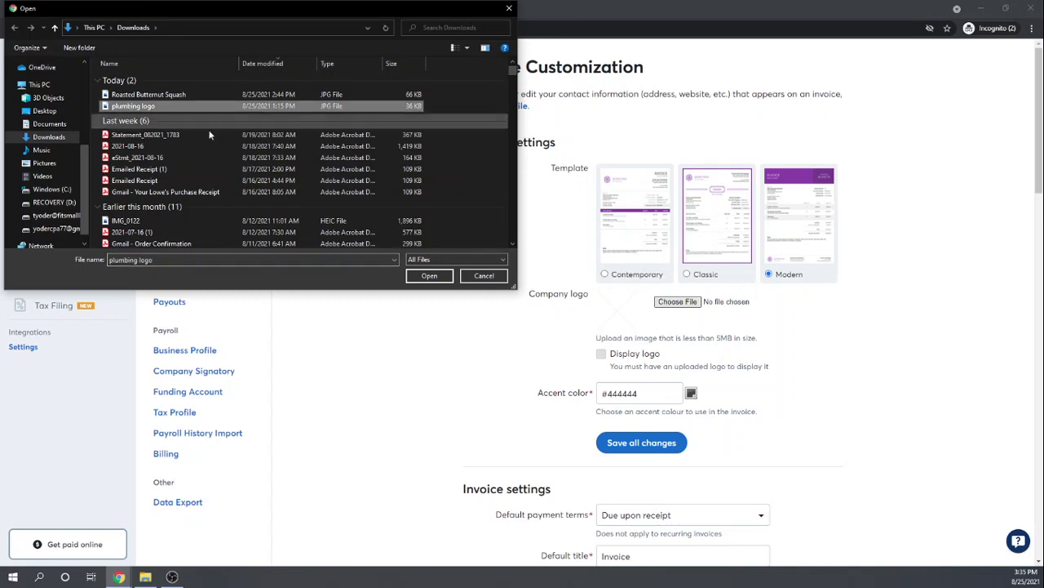
pyautogui.click(428, 276)
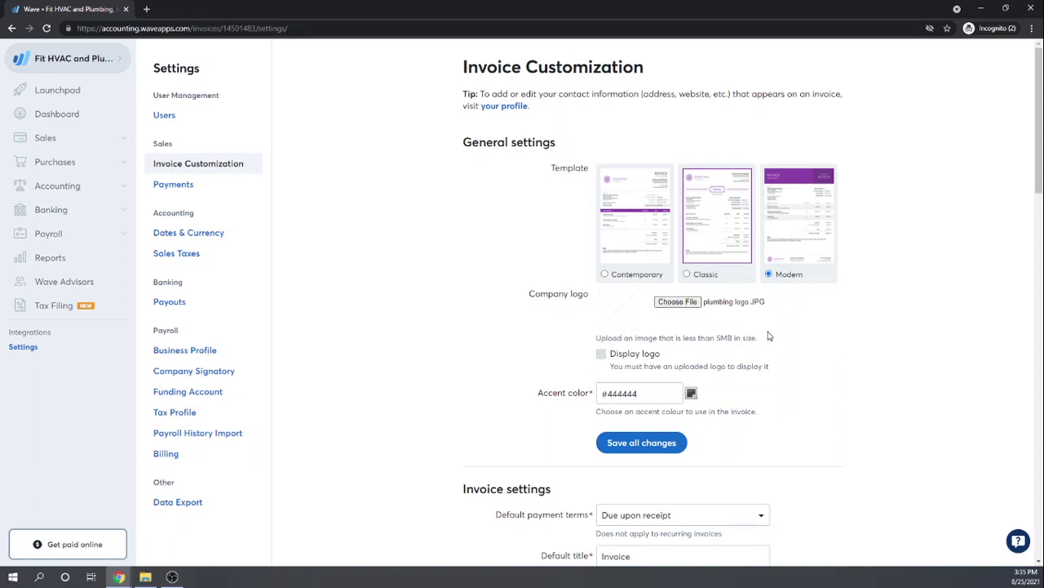
pyautogui.scroll(-1, 768, 335)
pyautogui.click(677, 247)
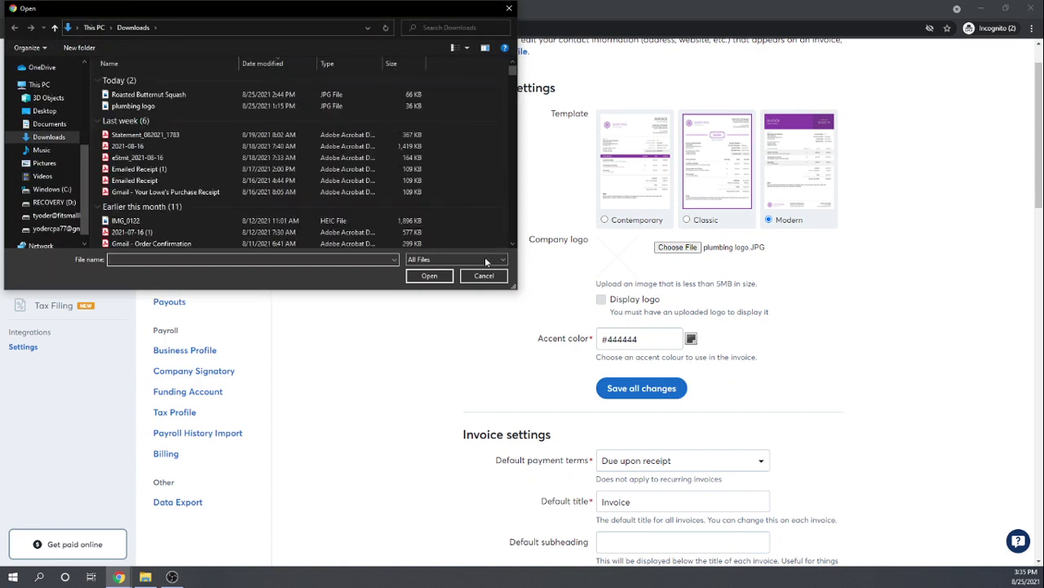
pyautogui.click(486, 278)
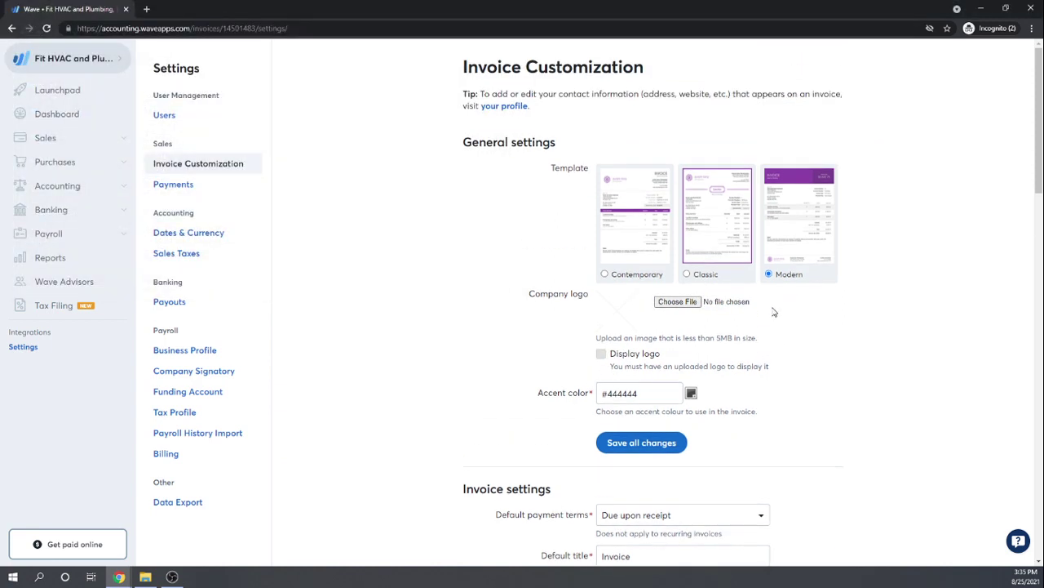
pyautogui.scroll(1, 774, 311)
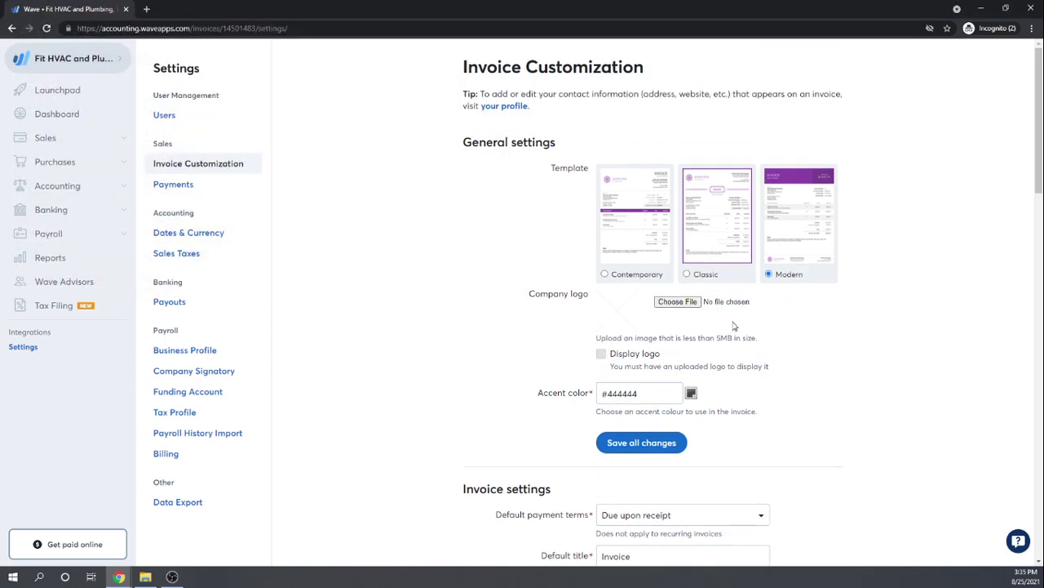
# Choose the plumbing logo JPG from Downloads as the company logo for invoices
pyautogui.click(685, 303)
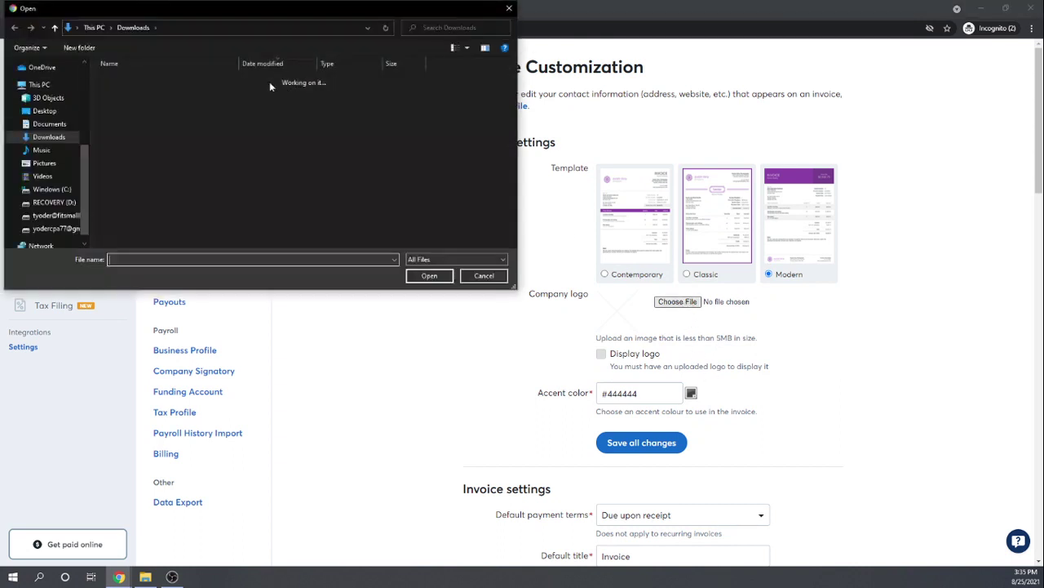
pyautogui.click(135, 106)
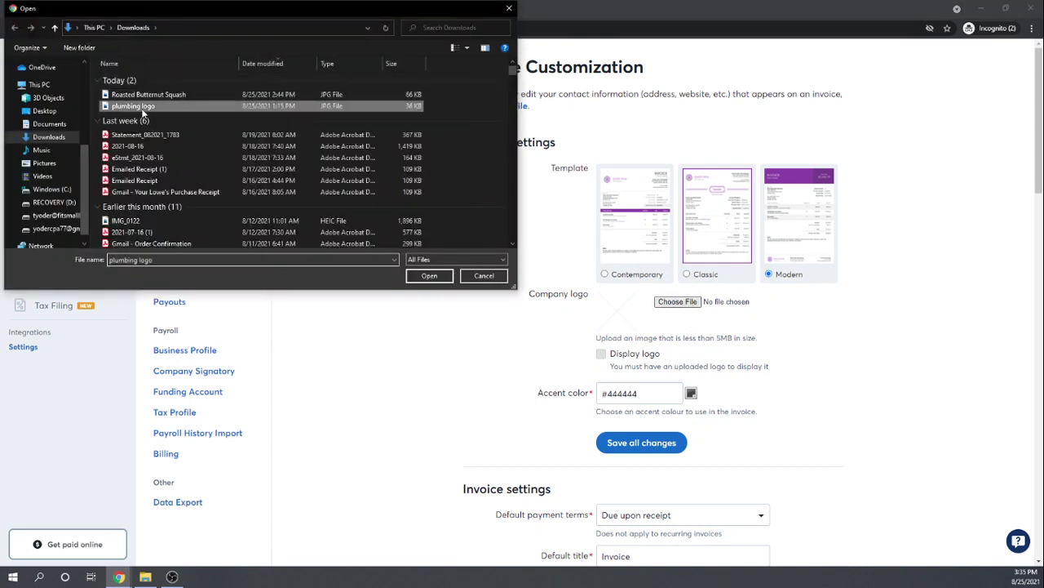
pyautogui.click(428, 277)
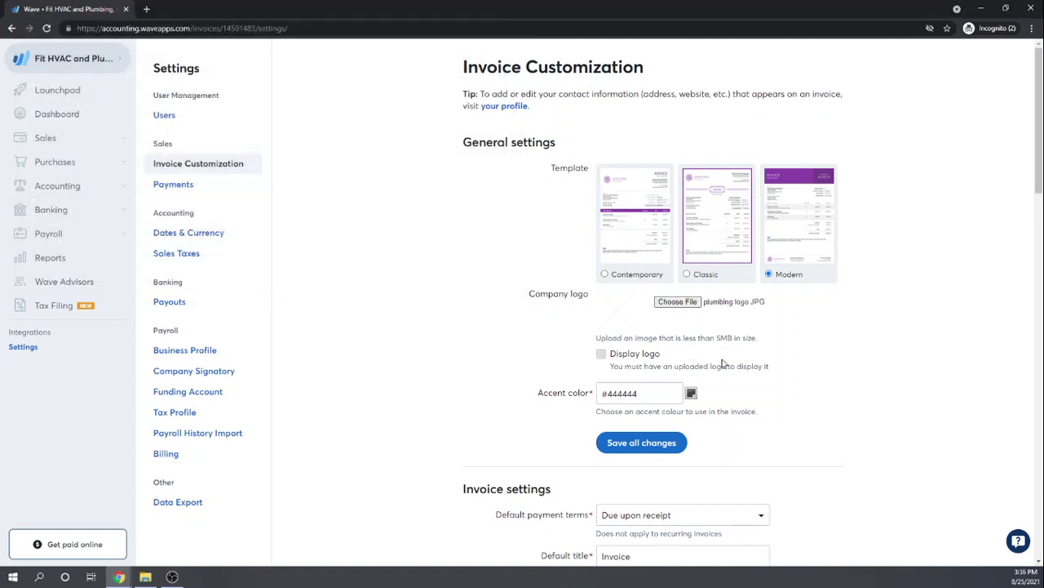
# Try the Classic invoice template, settle on Contemporary, and save the general settings with the chosen logo
pyautogui.scroll(-1, 771, 366)
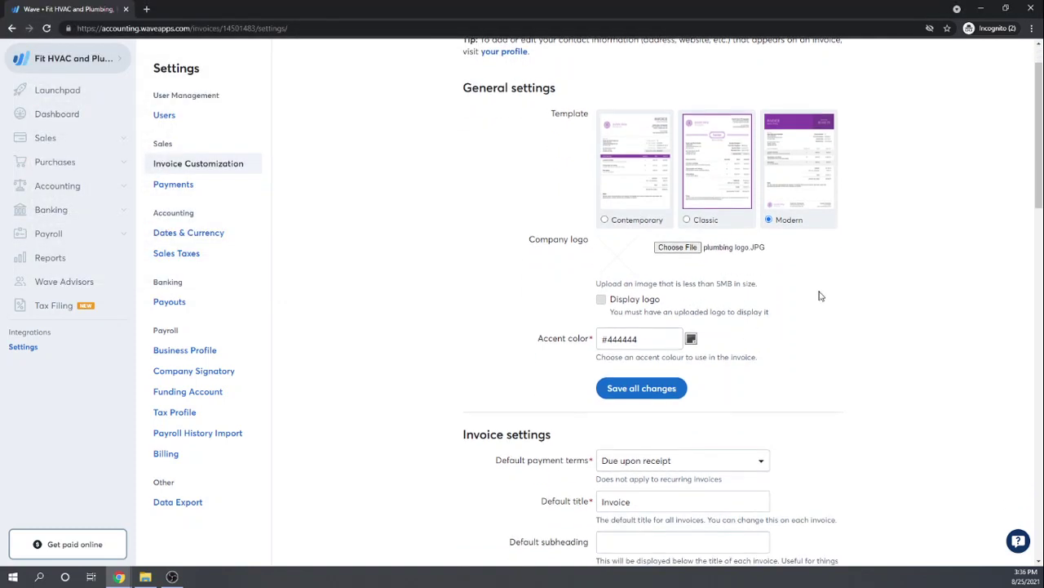
pyautogui.click(689, 222)
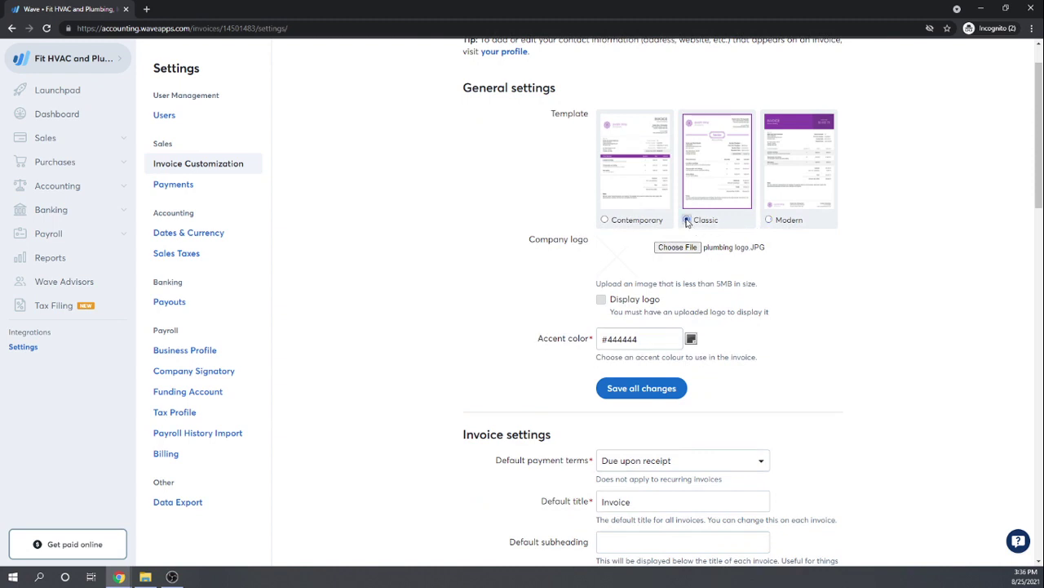
pyautogui.click(606, 220)
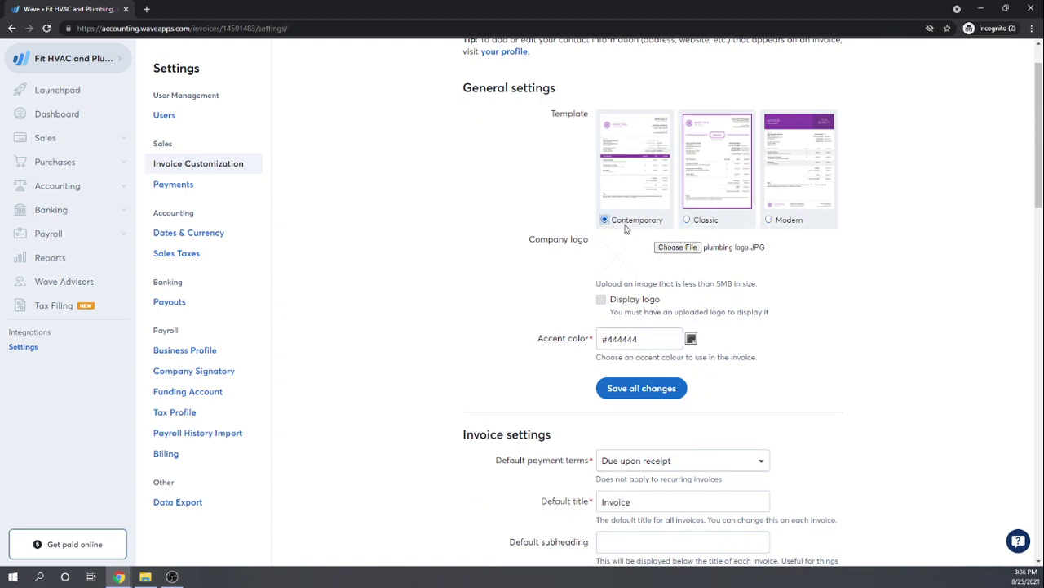
pyautogui.click(657, 391)
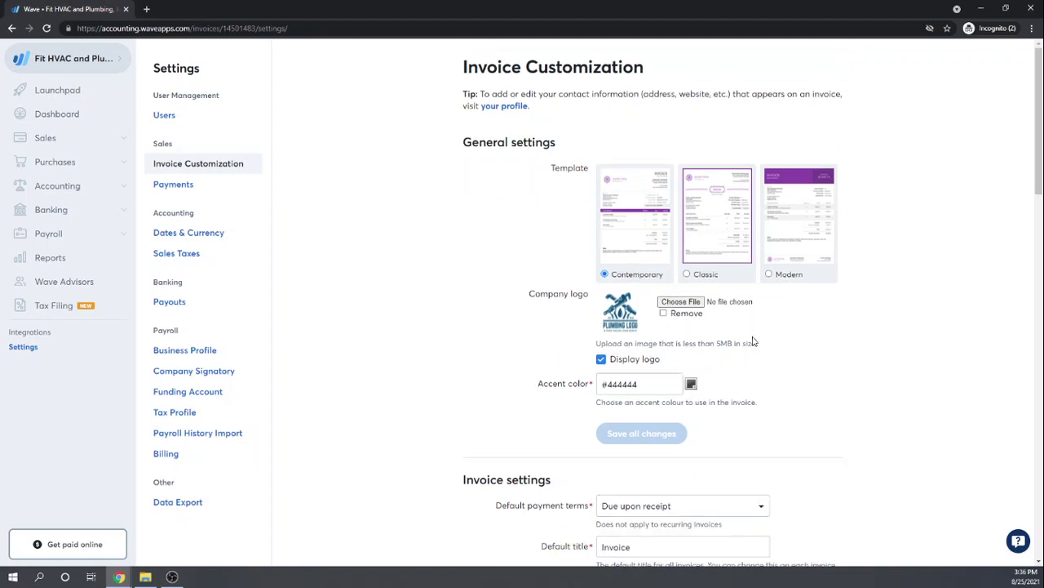
# Set the invoice accent color to the blue #3148bd
pyautogui.scroll(-1, 779, 322)
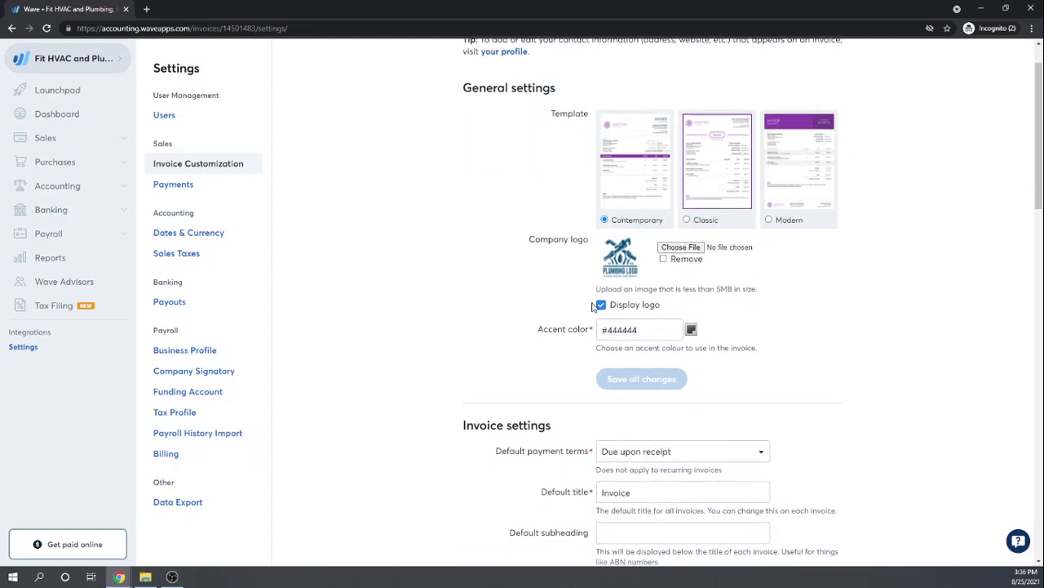
pyautogui.scroll(1, 831, 263)
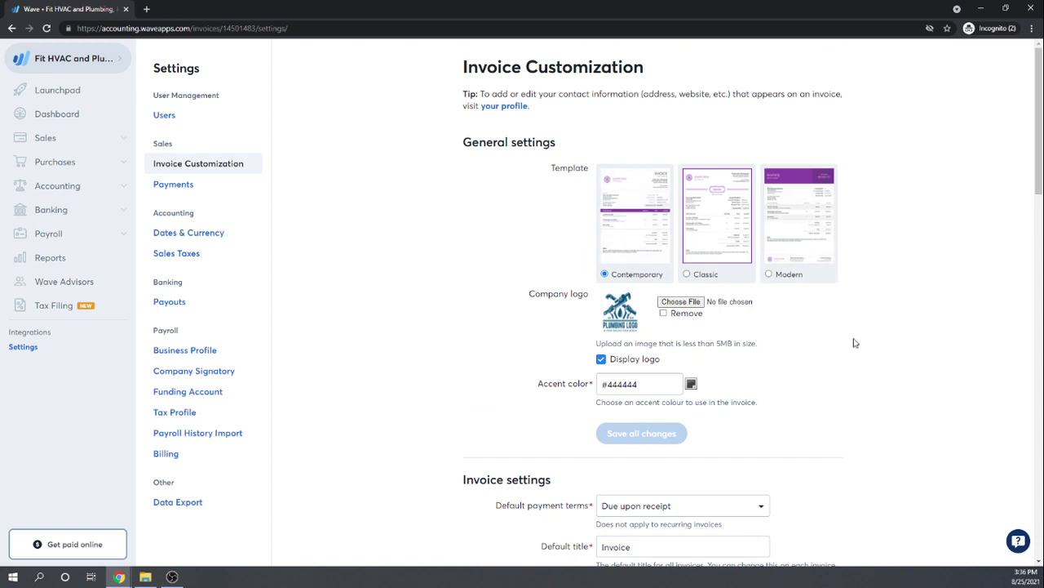
pyautogui.scroll(-1, 853, 343)
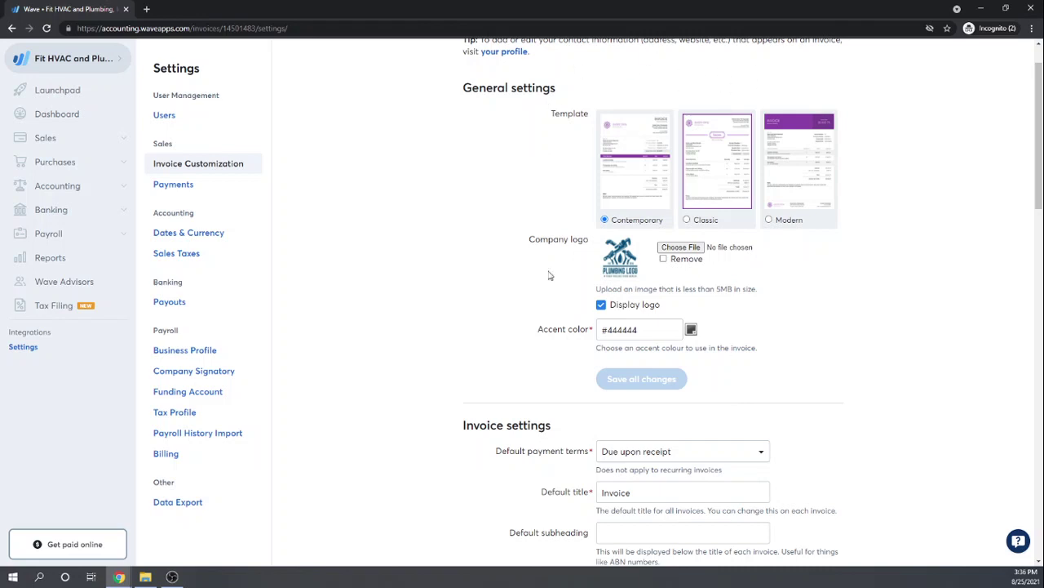
pyautogui.click(692, 330)
pyautogui.click(689, 374)
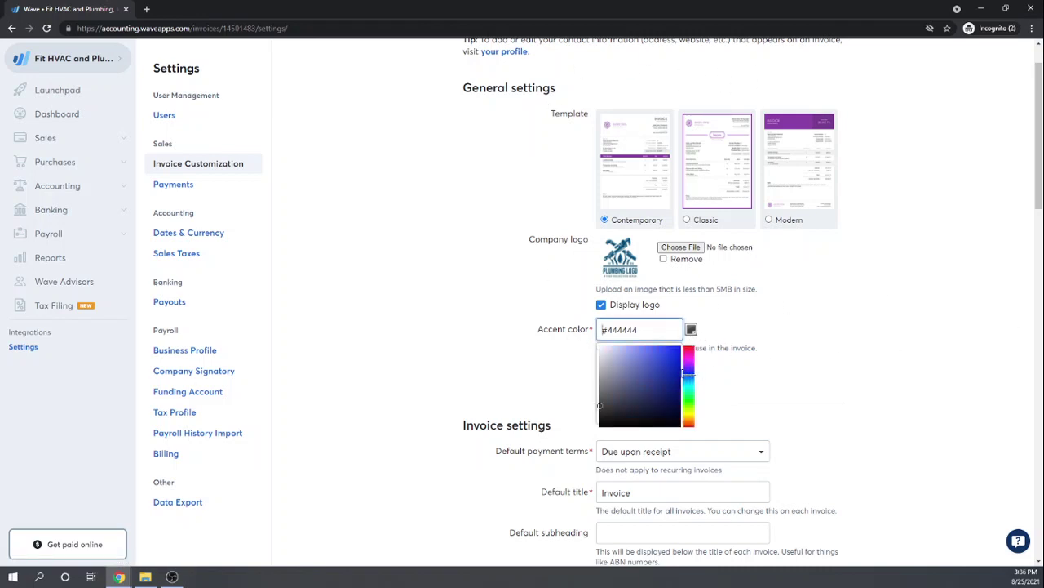
pyautogui.click(658, 367)
pyautogui.click(848, 335)
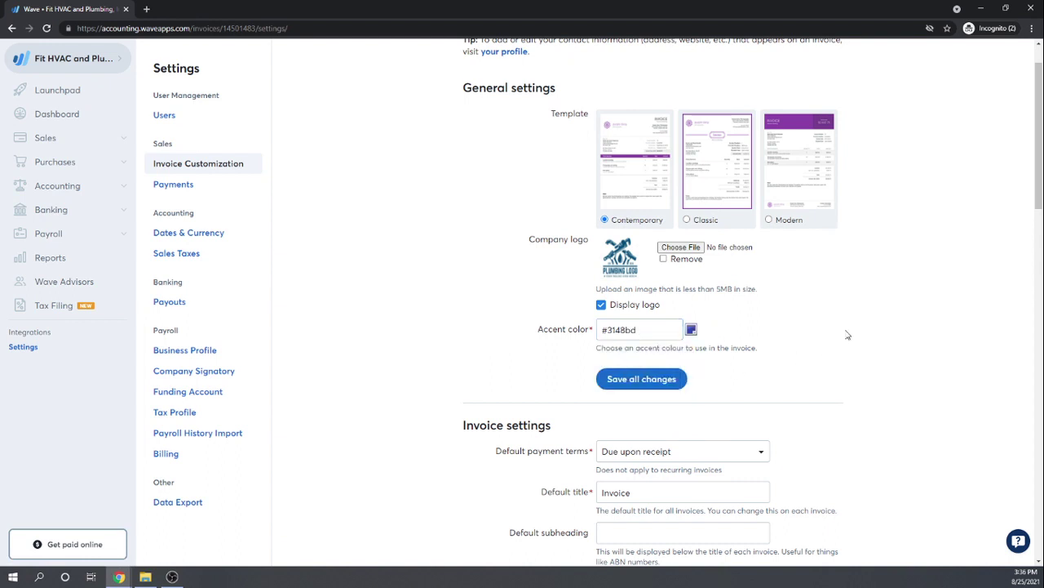
# Save the accent color change and set the default invoice payment terms to due within 30 days
pyautogui.click(663, 381)
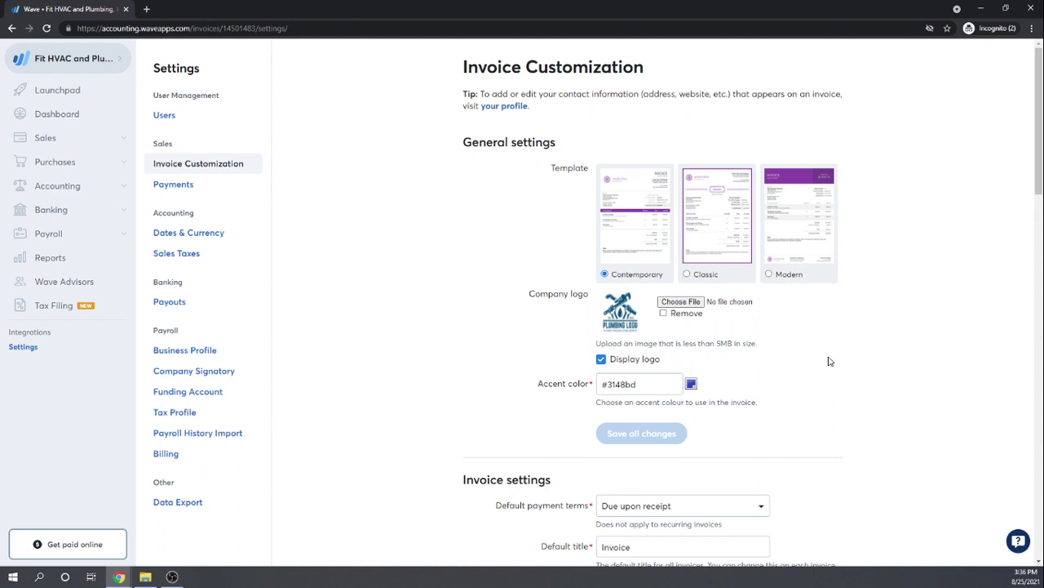
pyautogui.scroll(-1, 829, 361)
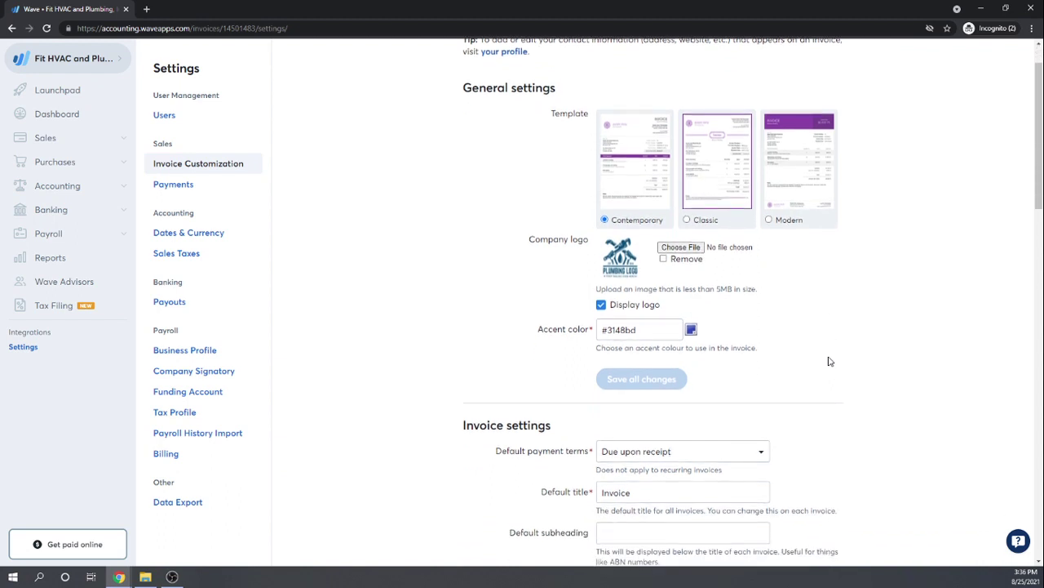
pyautogui.scroll(1, 829, 360)
pyautogui.scroll(-3, 829, 361)
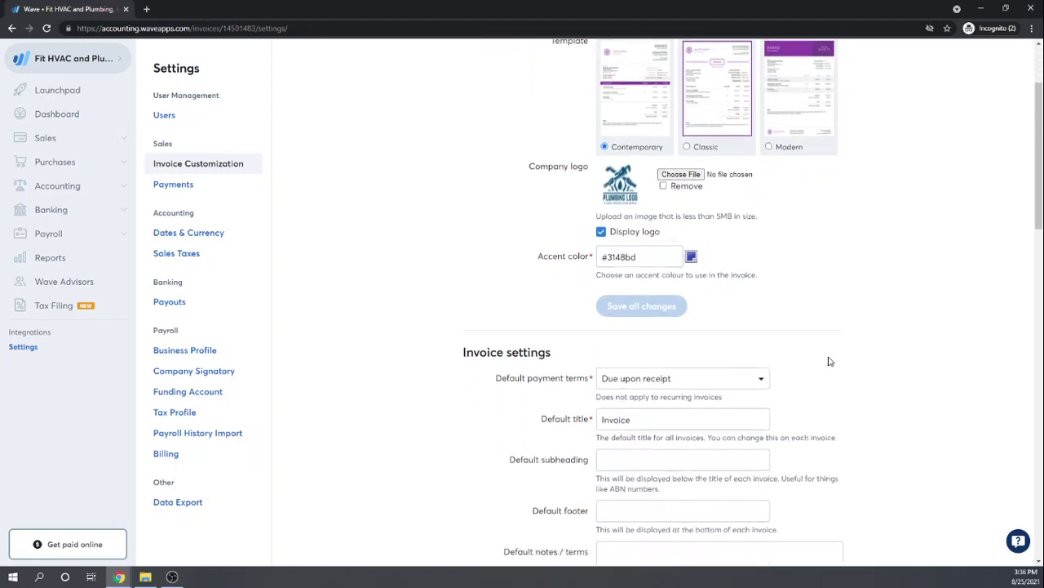
pyautogui.scroll(-1, 829, 361)
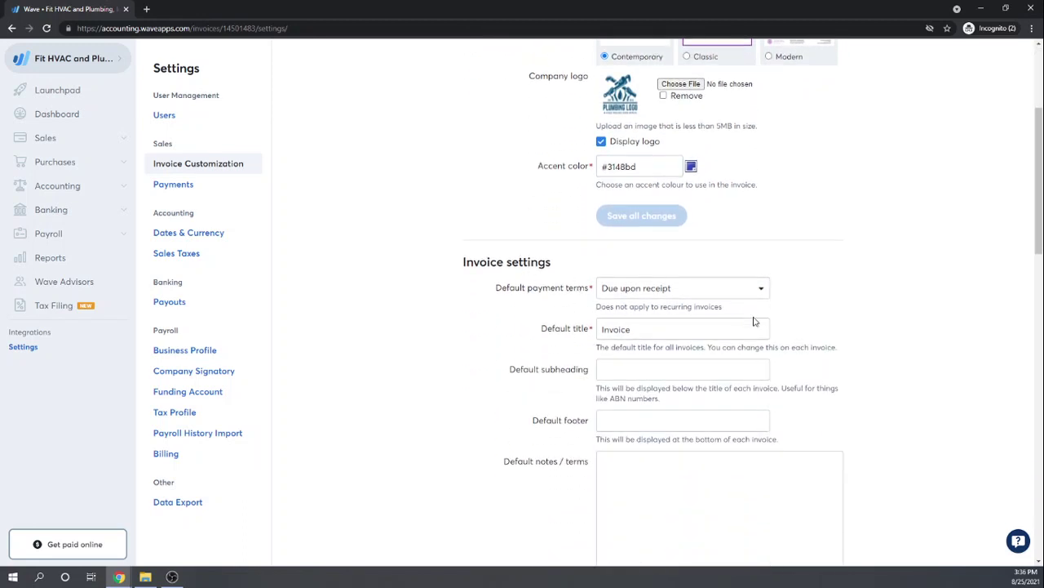
pyautogui.click(760, 288)
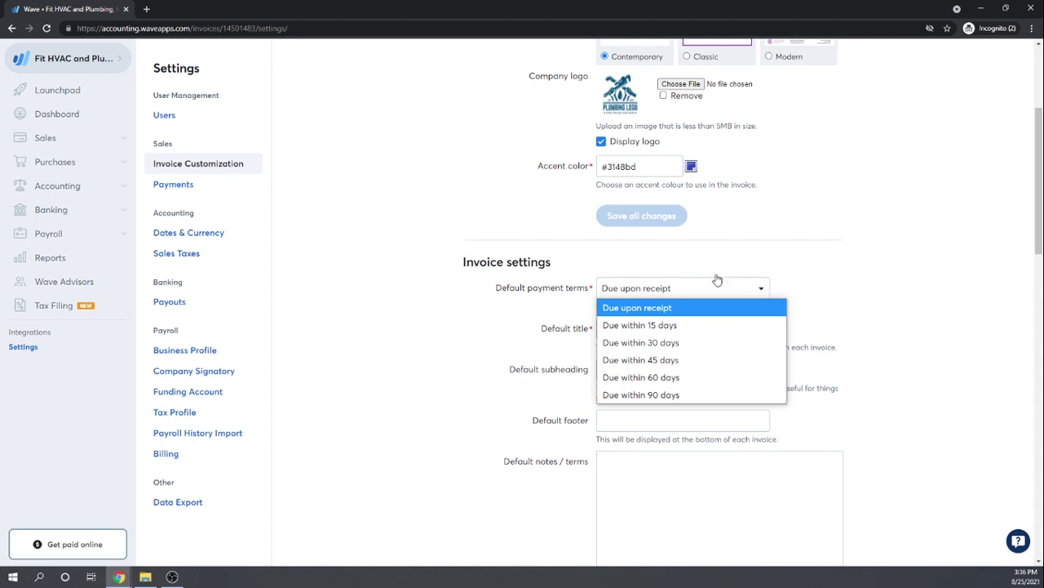
pyautogui.click(642, 343)
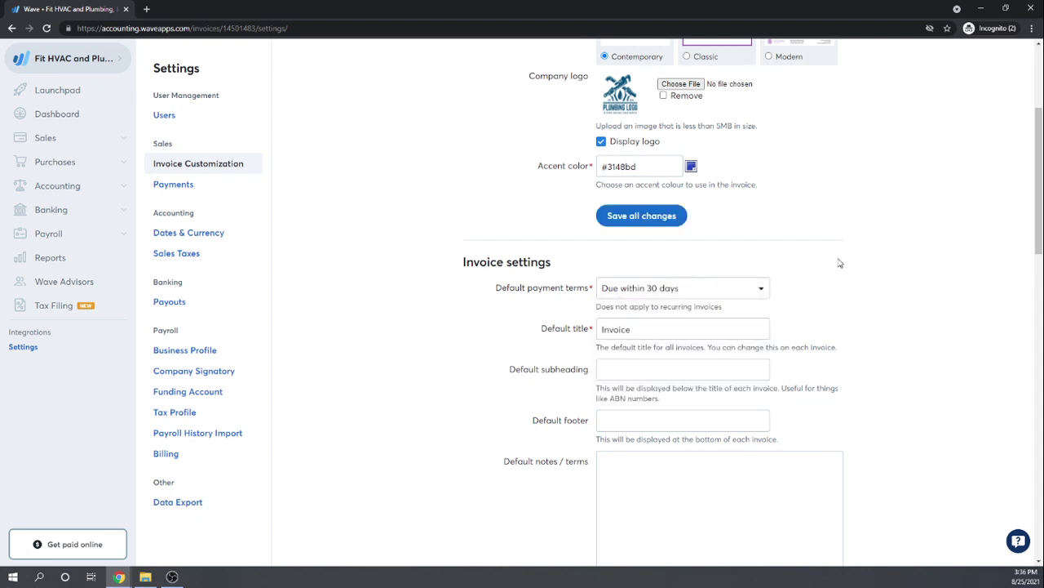
# Enter "Thank you business!" as the default invoice notes / terms and save the invoice settings
pyautogui.scroll(-3, 839, 263)
pyautogui.scroll(-2, 839, 263)
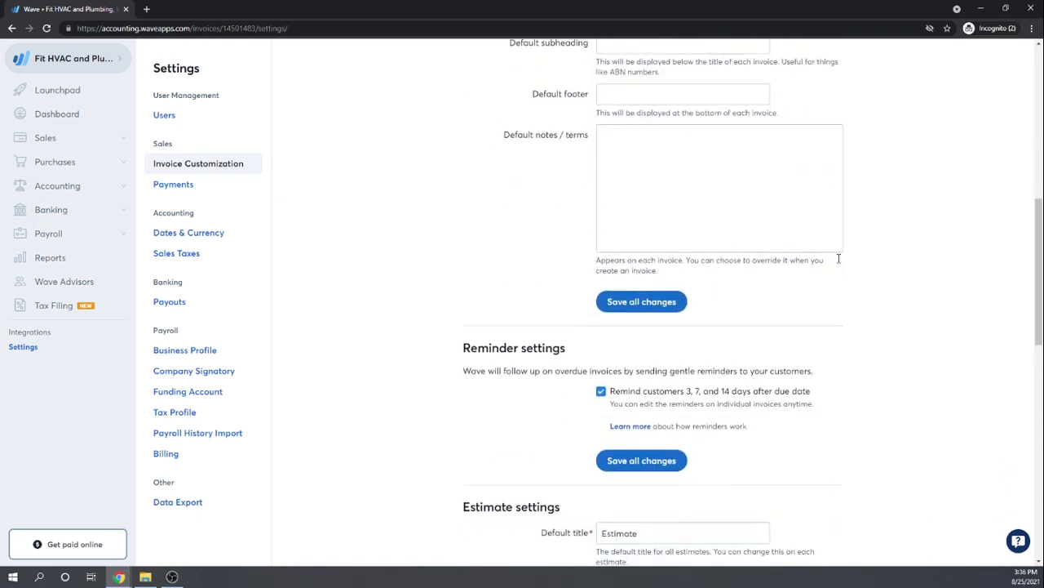
pyautogui.scroll(1, 739, 202)
pyautogui.scroll(2, 718, 220)
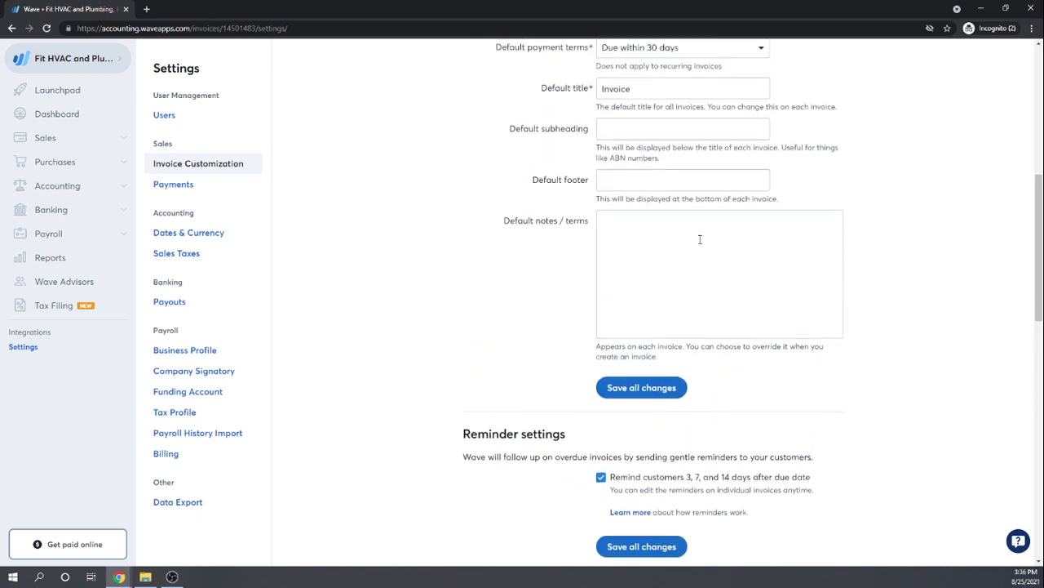
pyautogui.click(645, 308)
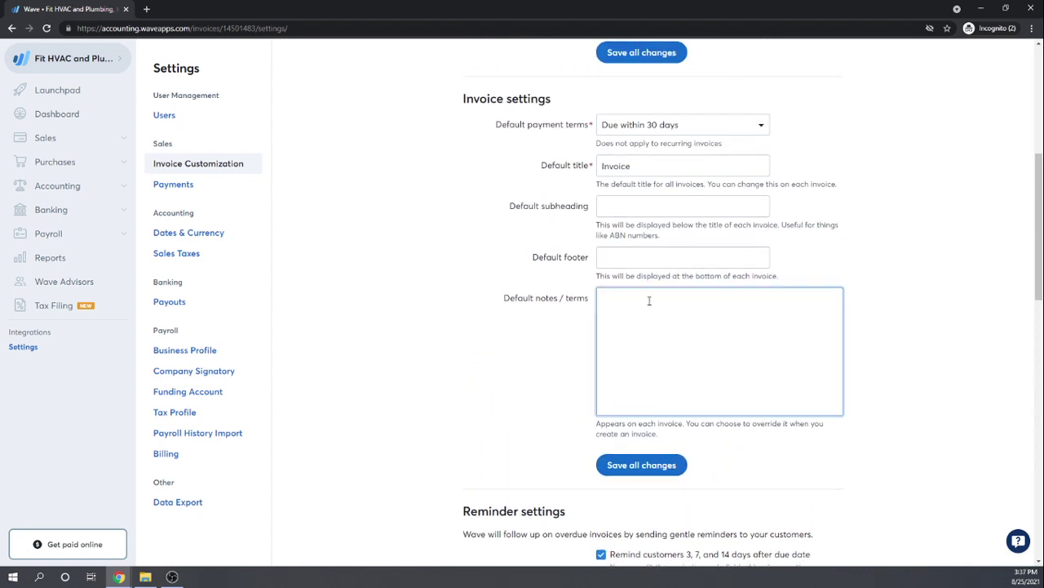
pyautogui.write('Thank you business!')
pyautogui.click(647, 463)
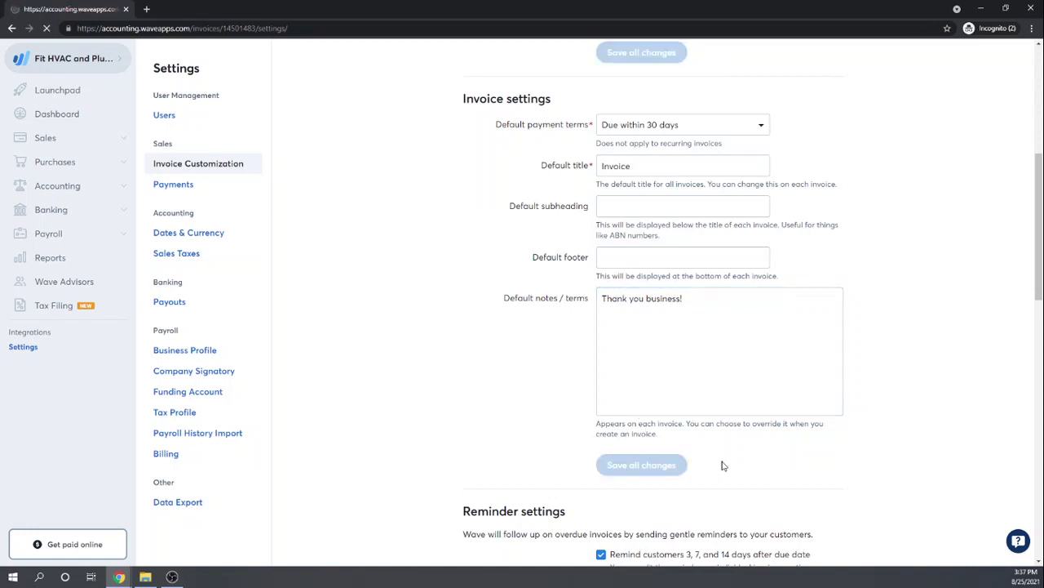
# Look through the reminder, estimate and invoice column settings of the invoice customization
pyautogui.scroll(-3, 840, 388)
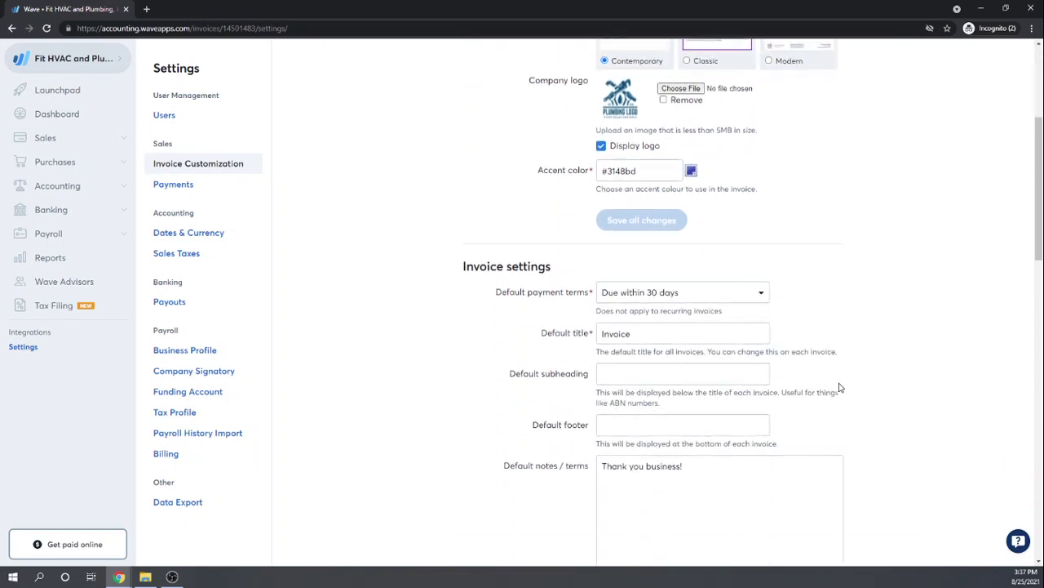
pyautogui.scroll(-4, 468, 334)
pyautogui.scroll(-3, 860, 310)
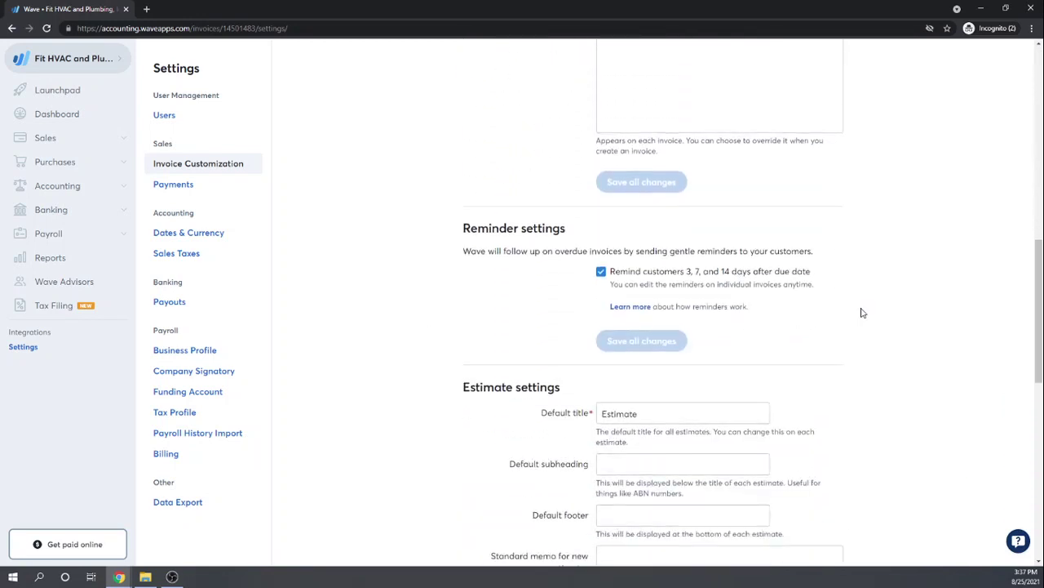
pyautogui.scroll(-3, 772, 205)
pyautogui.scroll(-3, 776, 211)
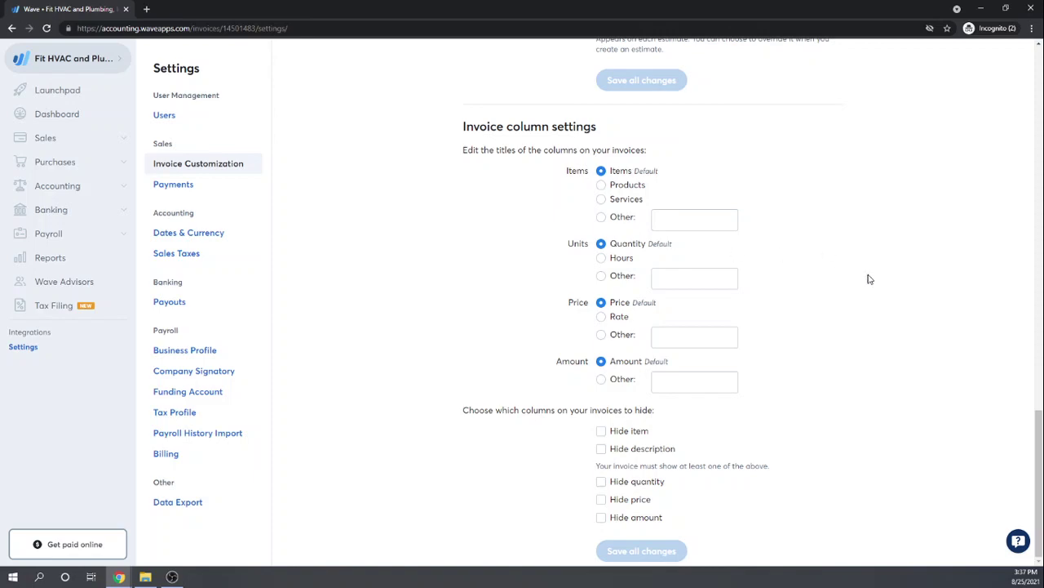
pyautogui.scroll(5, 869, 280)
pyautogui.scroll(11, 869, 280)
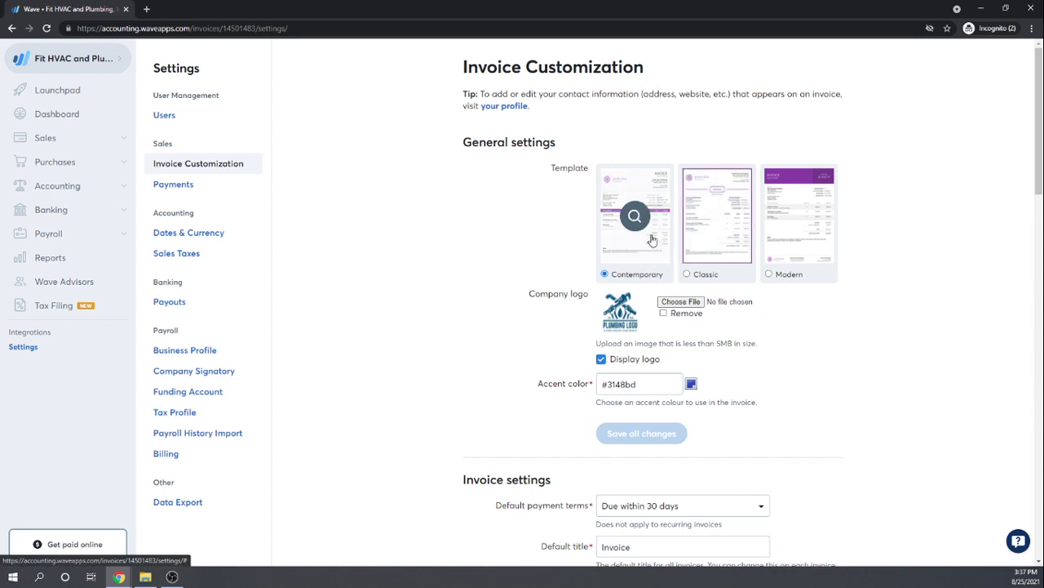
# Switch the invoice template to Modern, preview it, and save the general settings
pyautogui.click(768, 274)
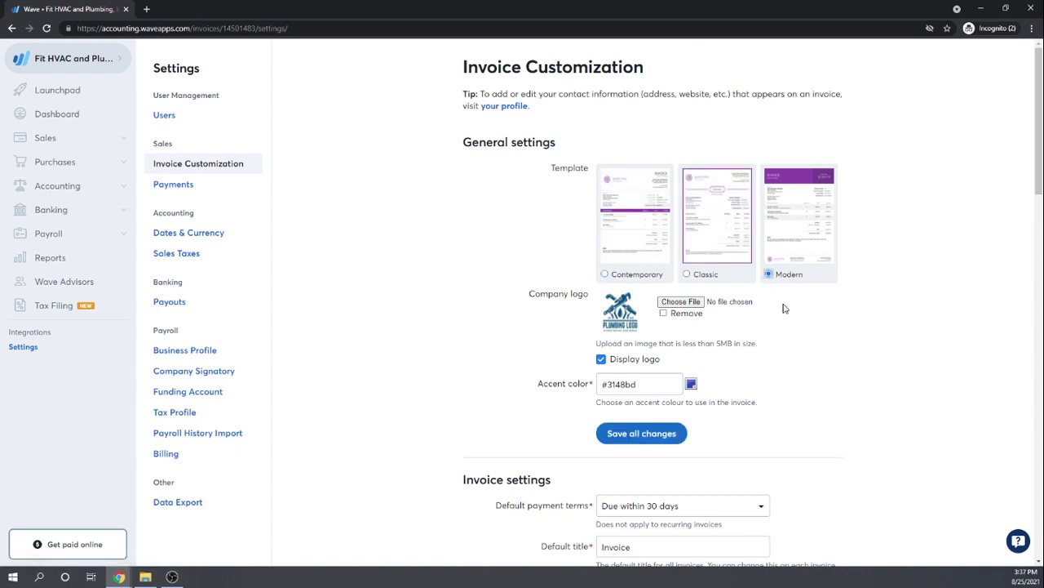
pyautogui.click(799, 218)
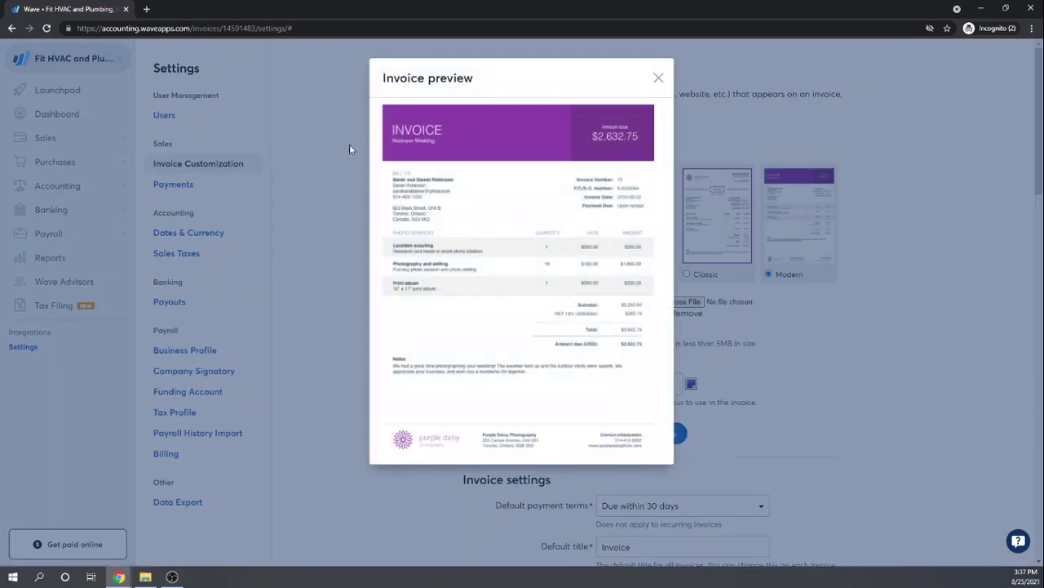
pyautogui.click(659, 79)
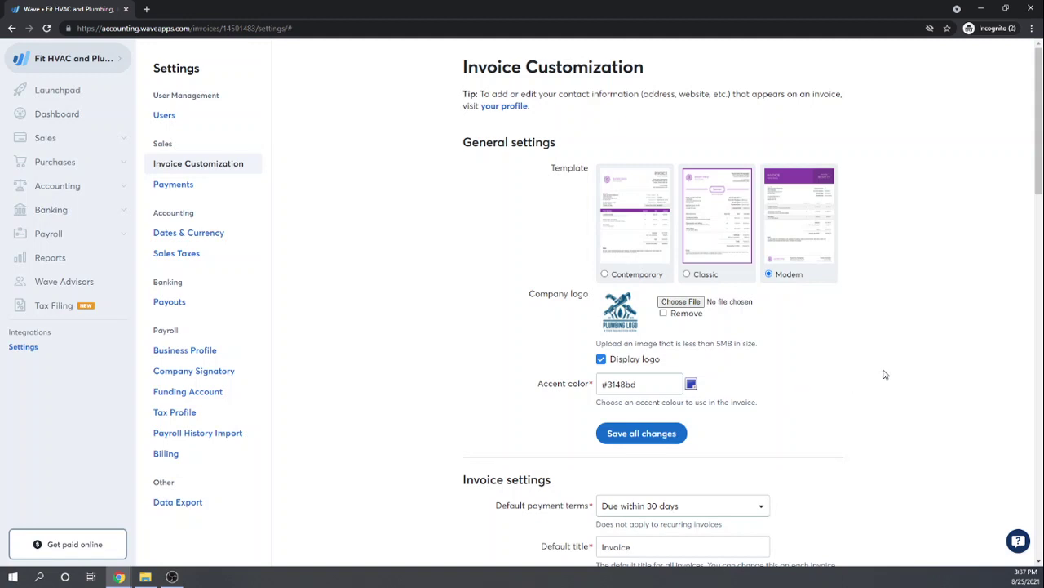
pyautogui.scroll(-2, 886, 374)
pyautogui.scroll(1, 885, 374)
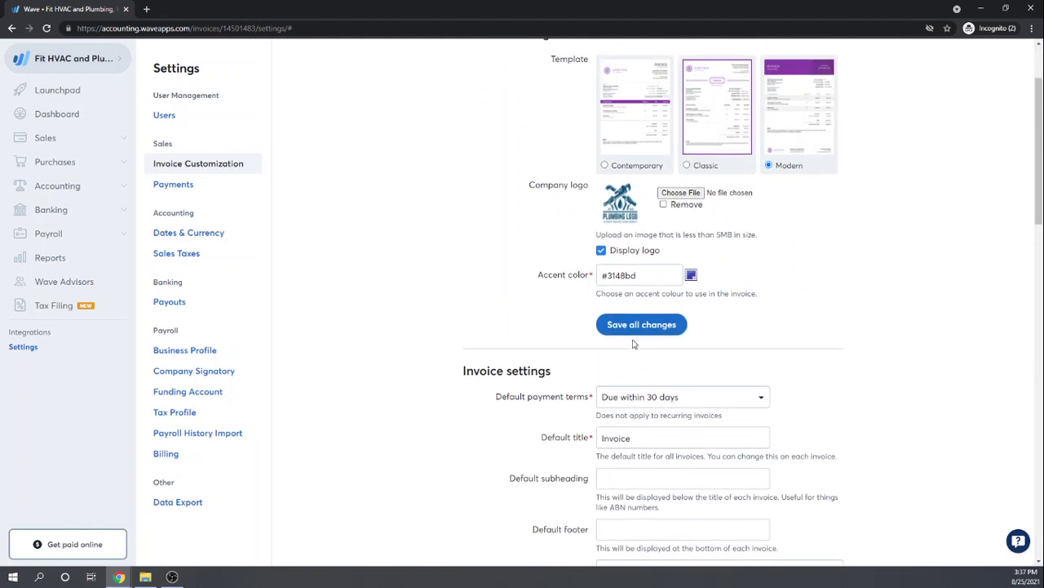
pyautogui.click(634, 327)
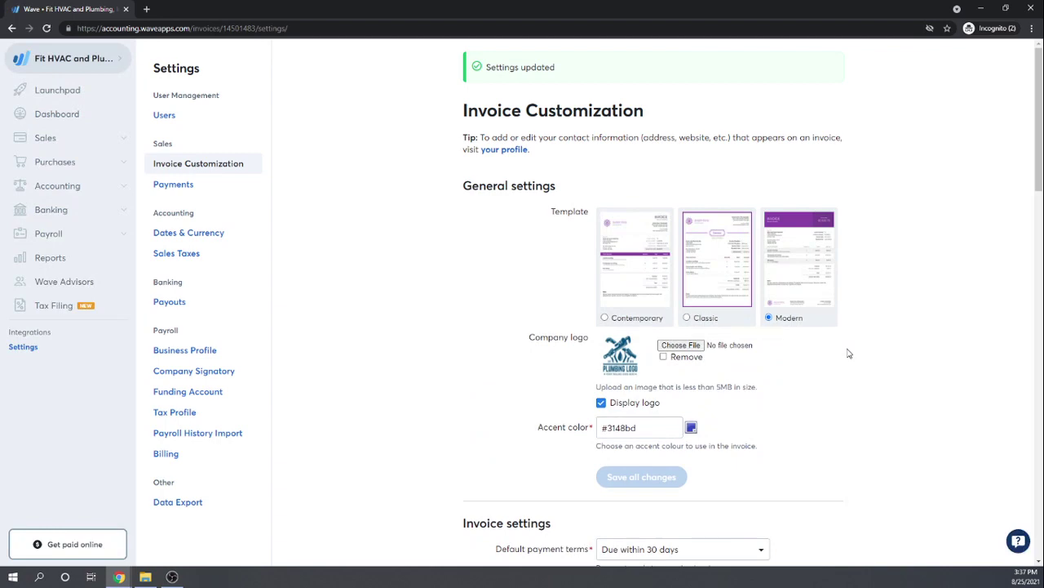
# Review the saved template, logo, accent color, payment terms and notes, plus the reminder and estimate settings
pyautogui.scroll(-3, 849, 353)
pyautogui.scroll(3, 848, 352)
pyautogui.scroll(-6, 848, 352)
pyautogui.scroll(4, 849, 353)
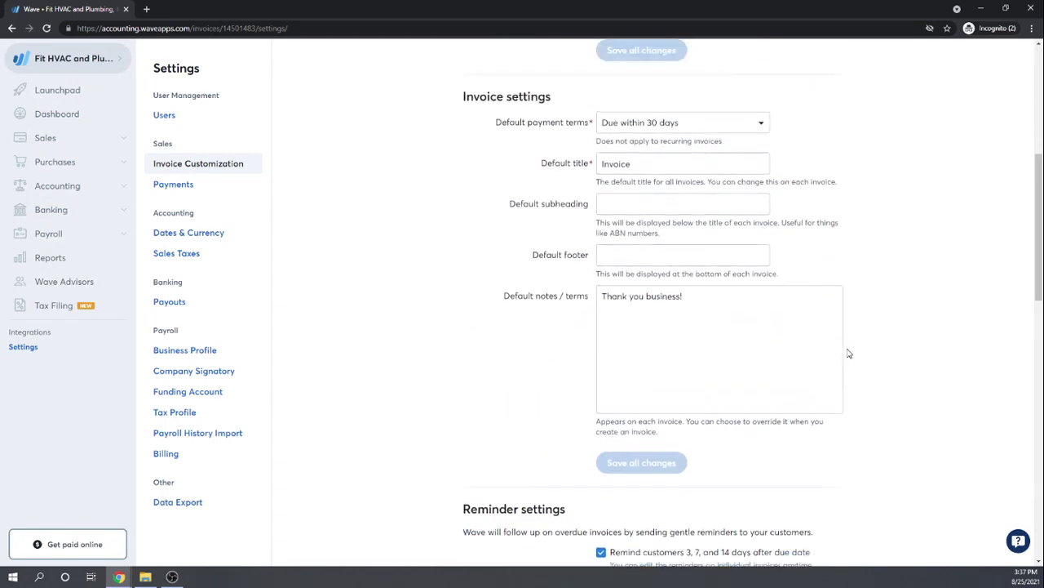
pyautogui.scroll(2, 849, 352)
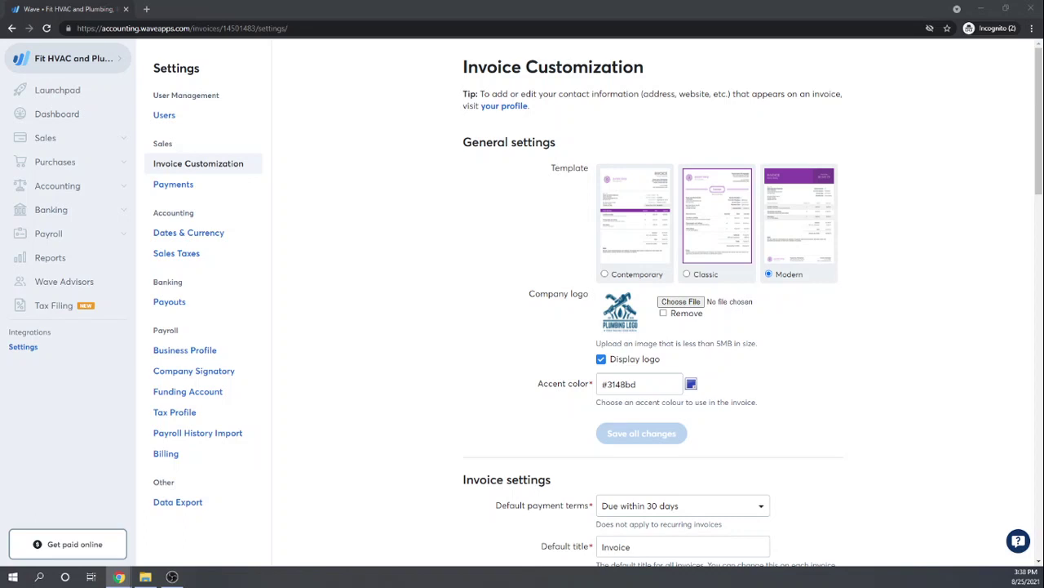
pyautogui.scroll(-2, 578, 359)
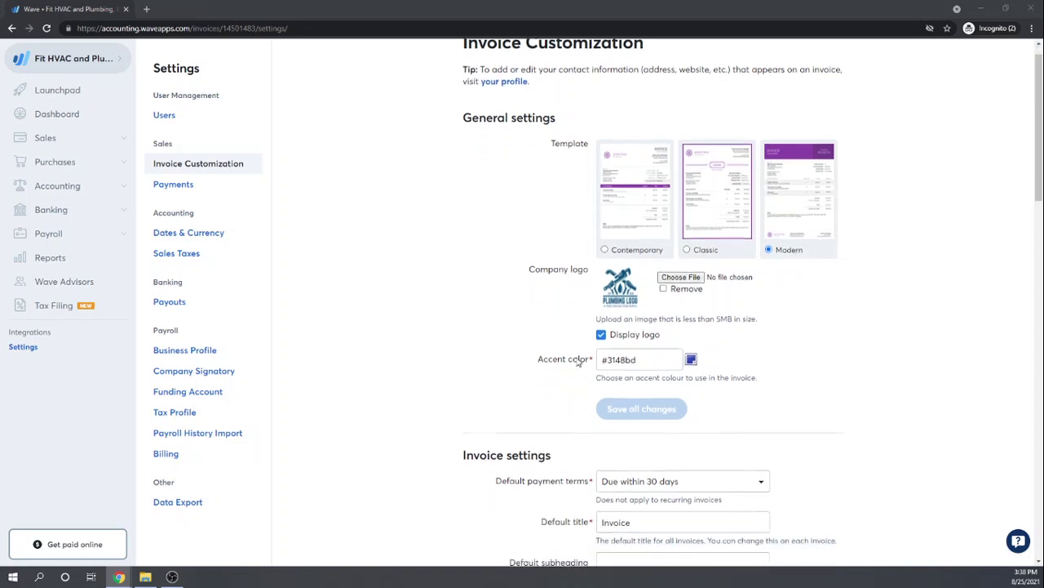
pyautogui.scroll(2, 603, 324)
pyautogui.scroll(-1, 702, 351)
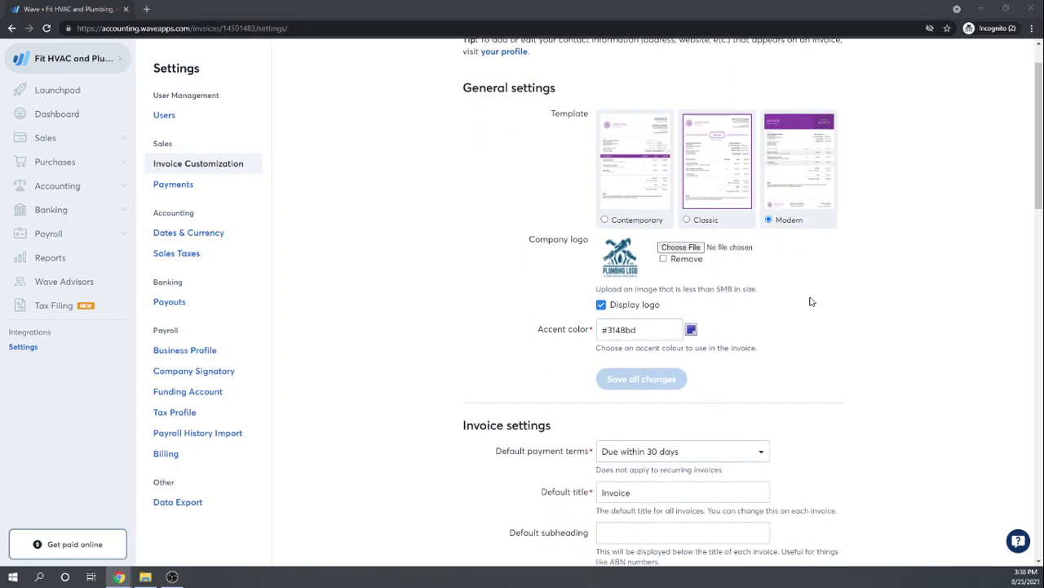
pyautogui.scroll(-1, 811, 302)
pyautogui.scroll(2, 812, 301)
pyautogui.scroll(-4, 812, 299)
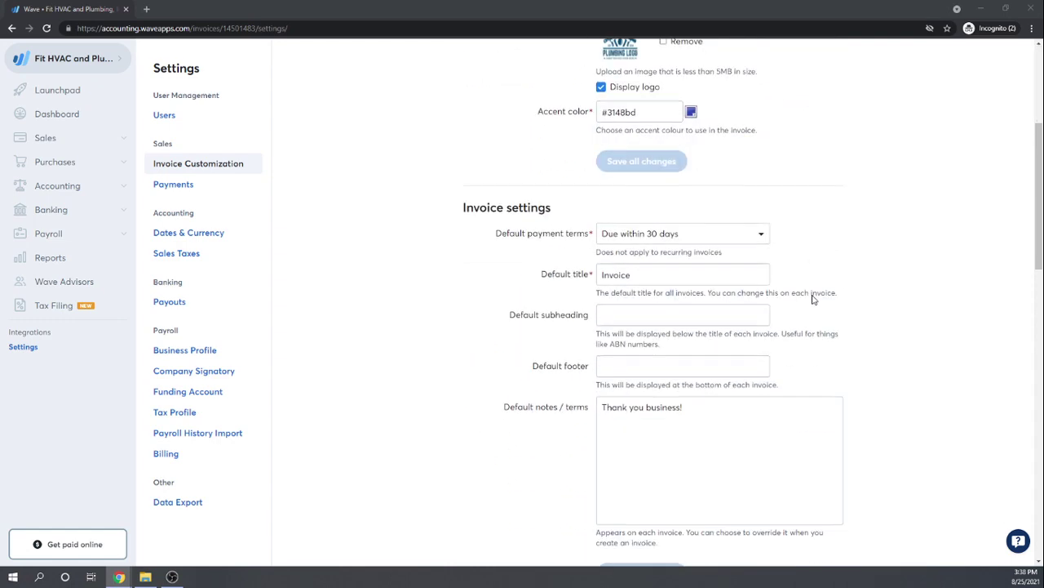
pyautogui.scroll(-3, 813, 299)
pyautogui.scroll(-8, 813, 300)
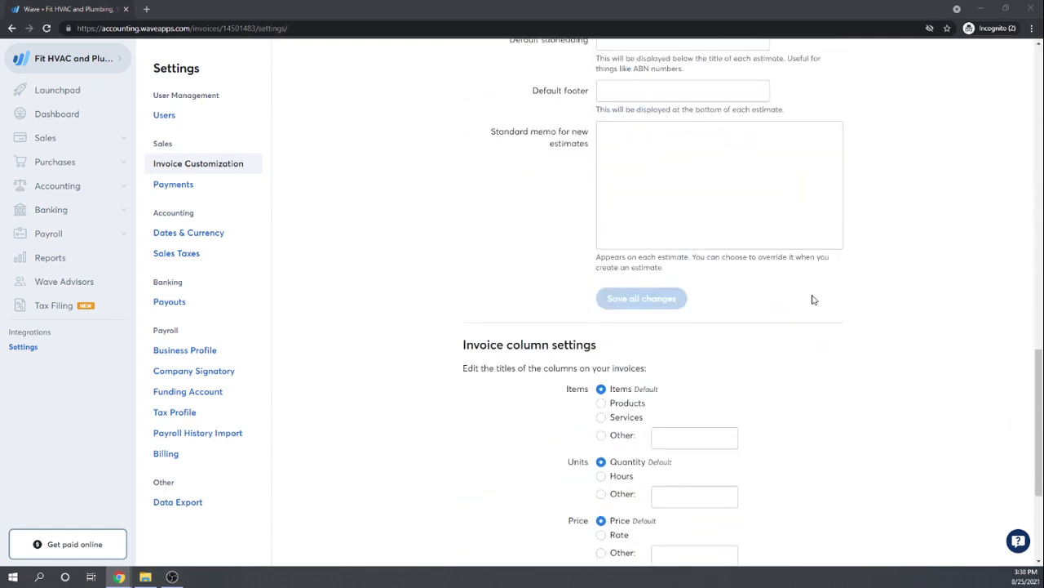
pyautogui.scroll(6, 813, 301)
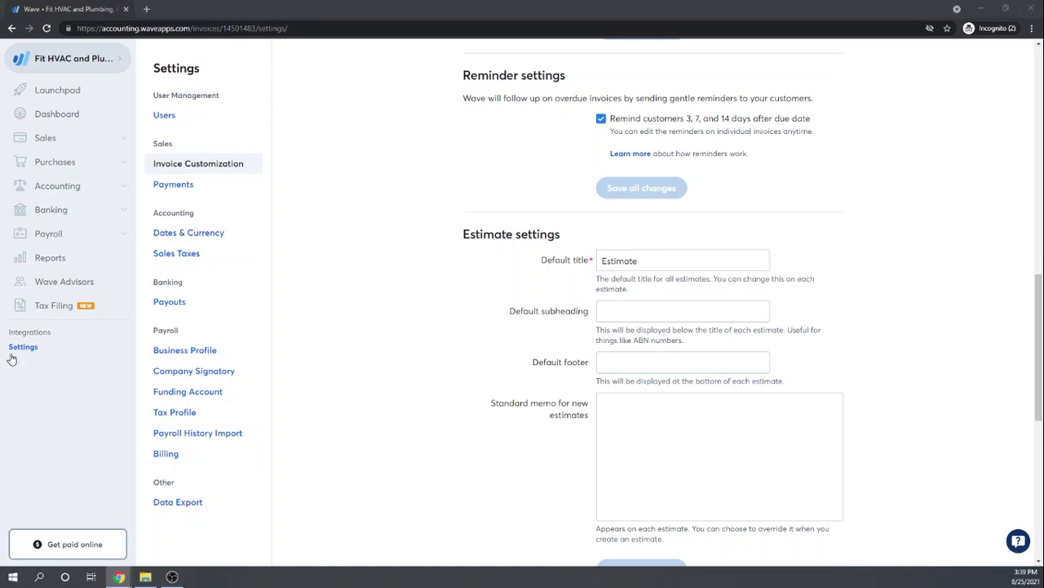
pyautogui.scroll(12, 342, 208)
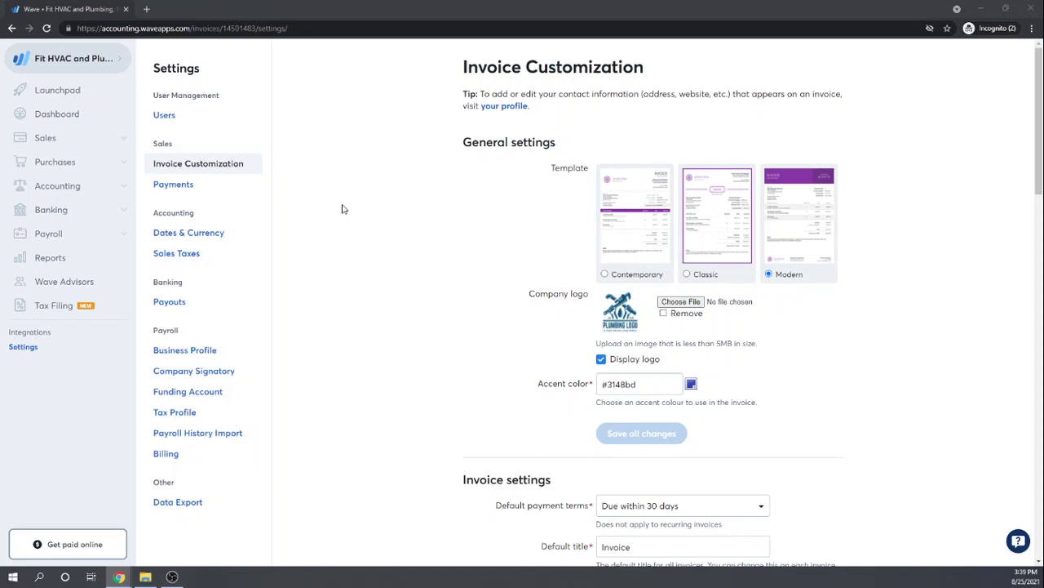
# Create a new invoice billed to the customer Family Bowling
pyautogui.click(45, 139)
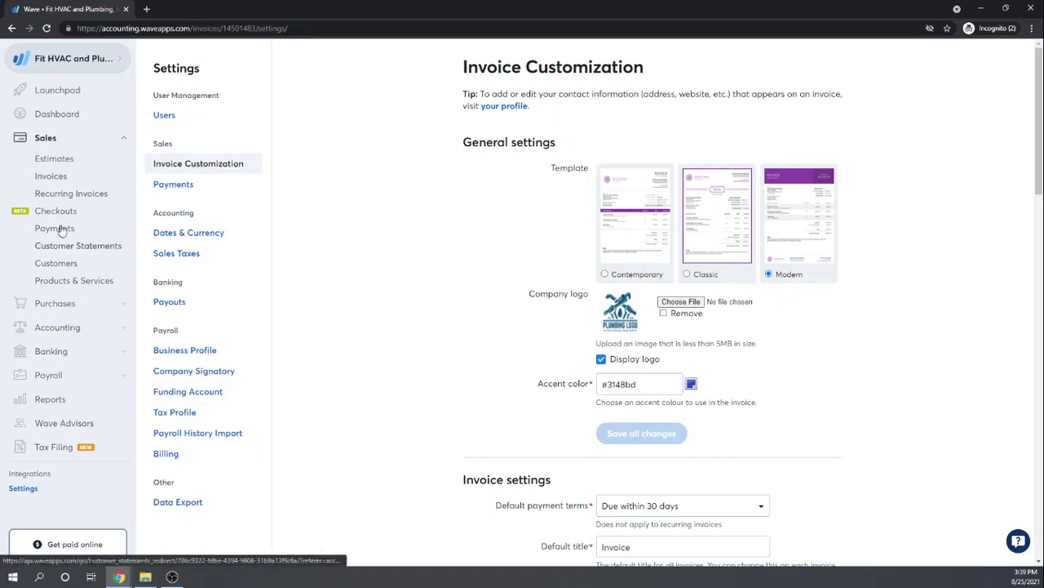
pyautogui.click(51, 177)
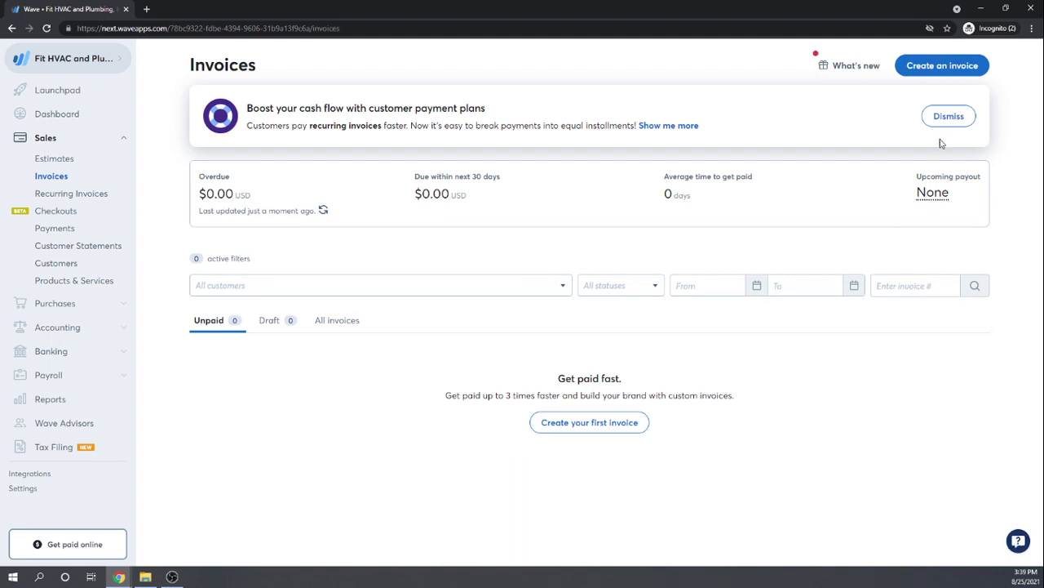
pyautogui.click(942, 66)
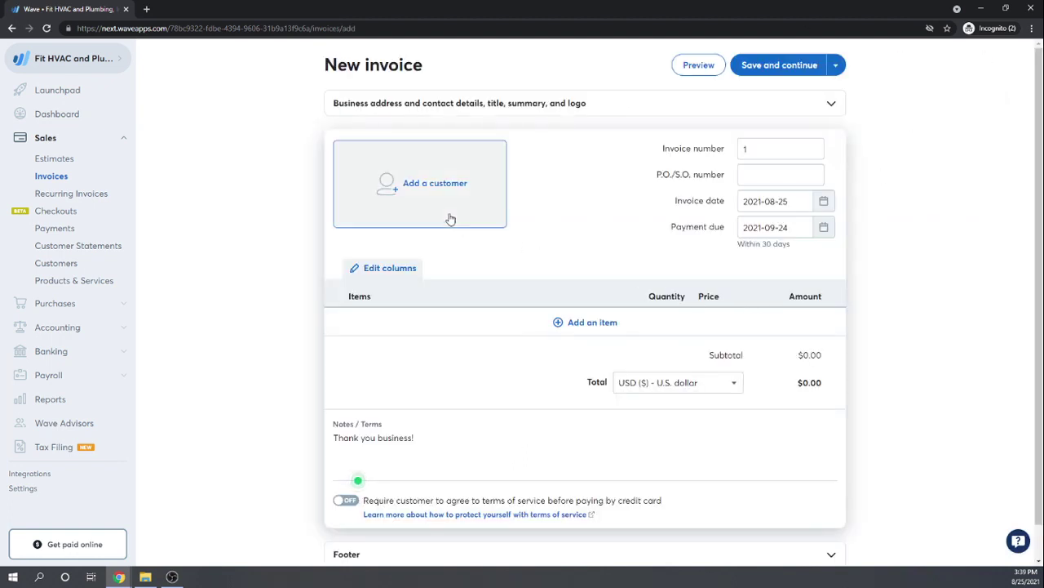
pyautogui.click(396, 186)
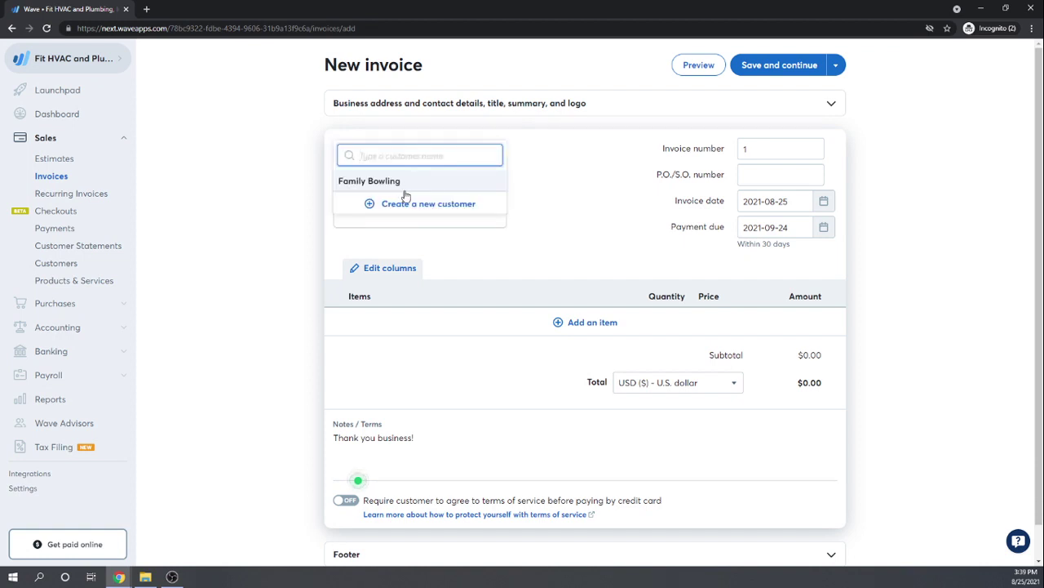
pyautogui.click(373, 180)
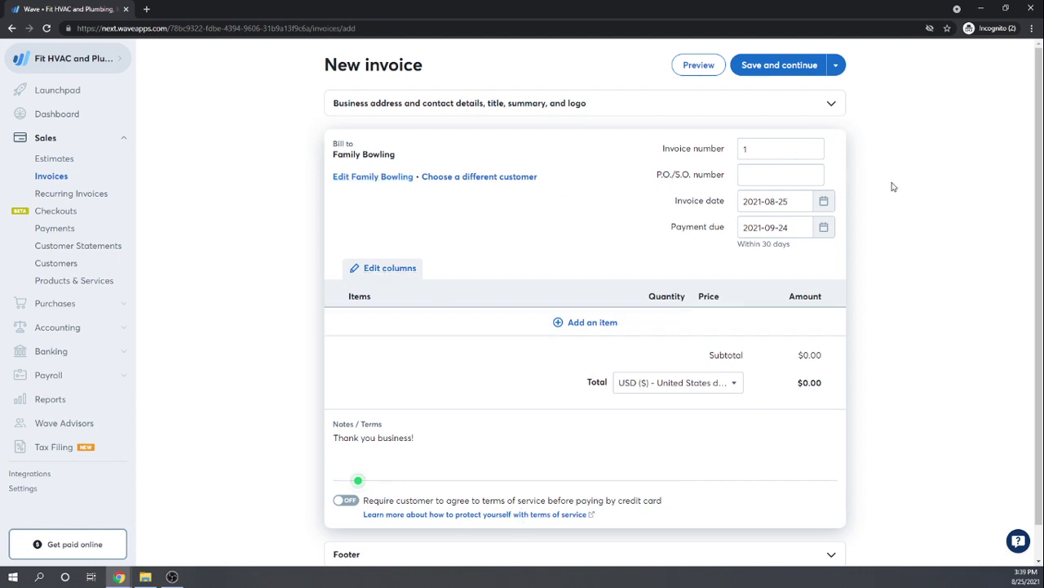
# Set the invoice date to 2021-01-16
pyautogui.click(825, 201)
pyautogui.click(791, 204)
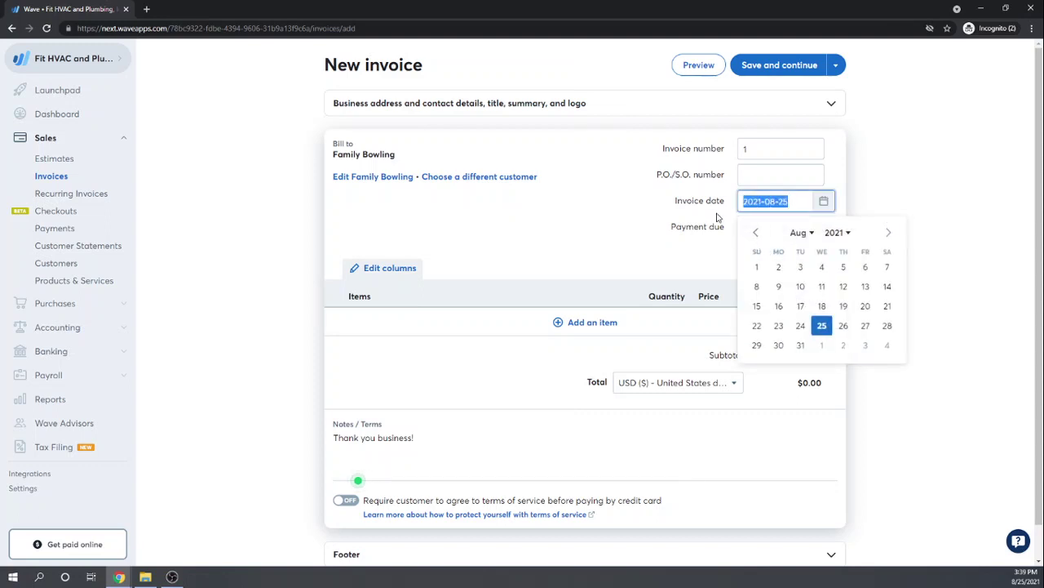
pyautogui.press('End')
pyautogui.write('1')
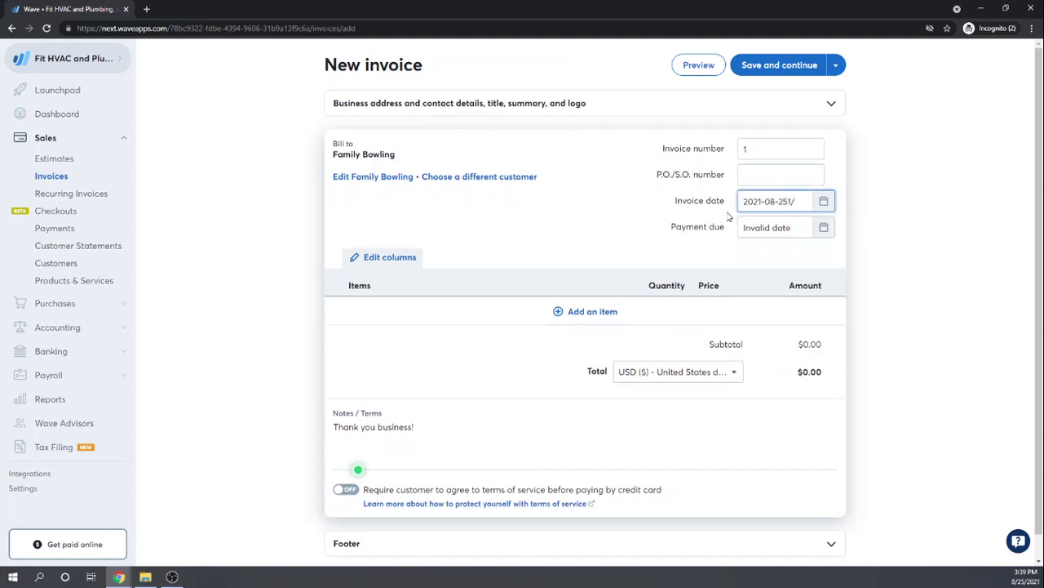
pyautogui.hotkey('ctrl', 'a')
pyautogui.press('BackSpace')
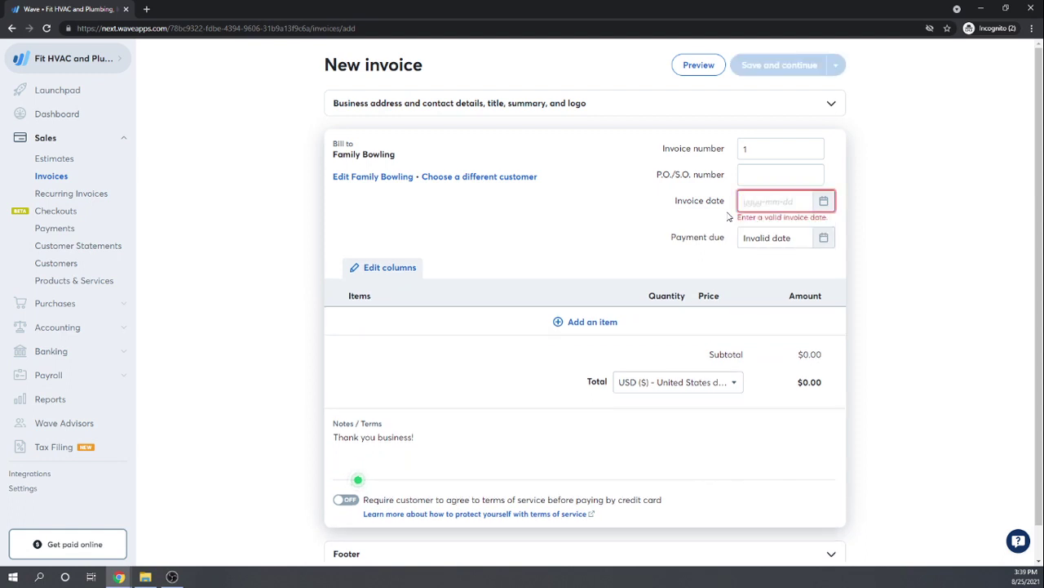
pyautogui.write('20210116')
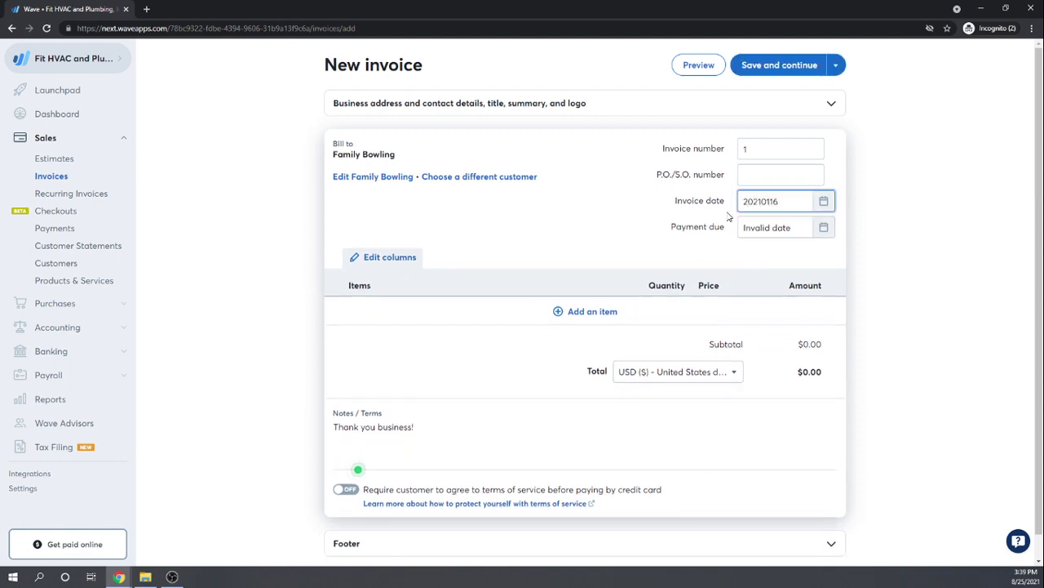
pyautogui.press('Tab')
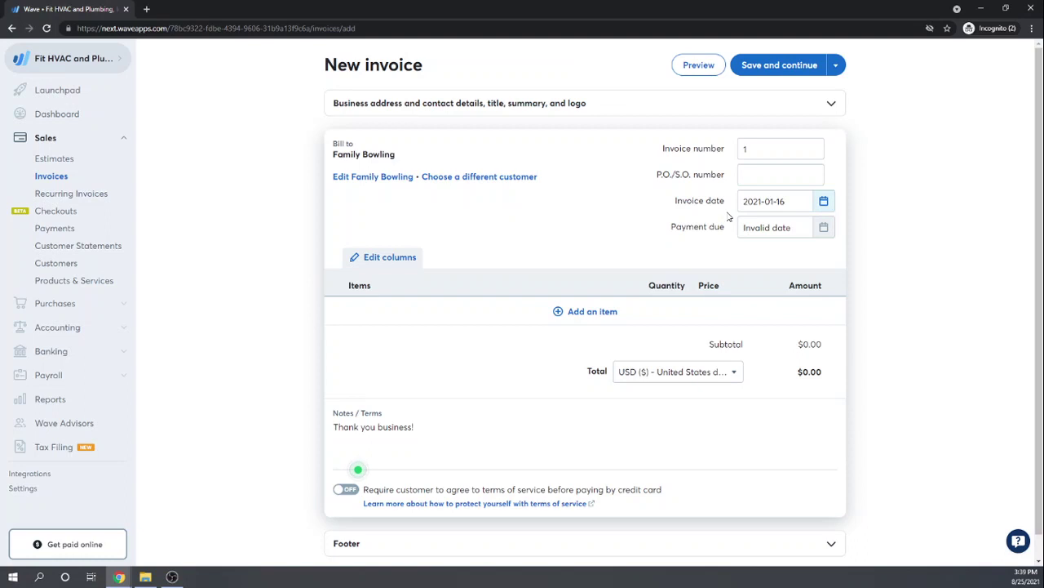
# Set the invoice's payment due date to 2021-08-30
pyautogui.scroll(-1, 620, 239)
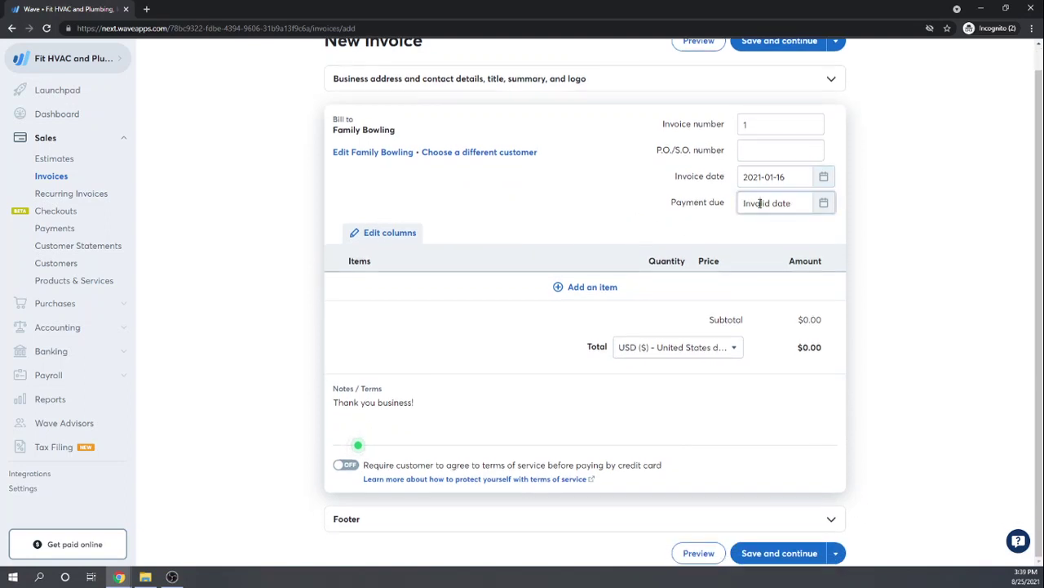
pyautogui.click(759, 203)
pyautogui.click(700, 245)
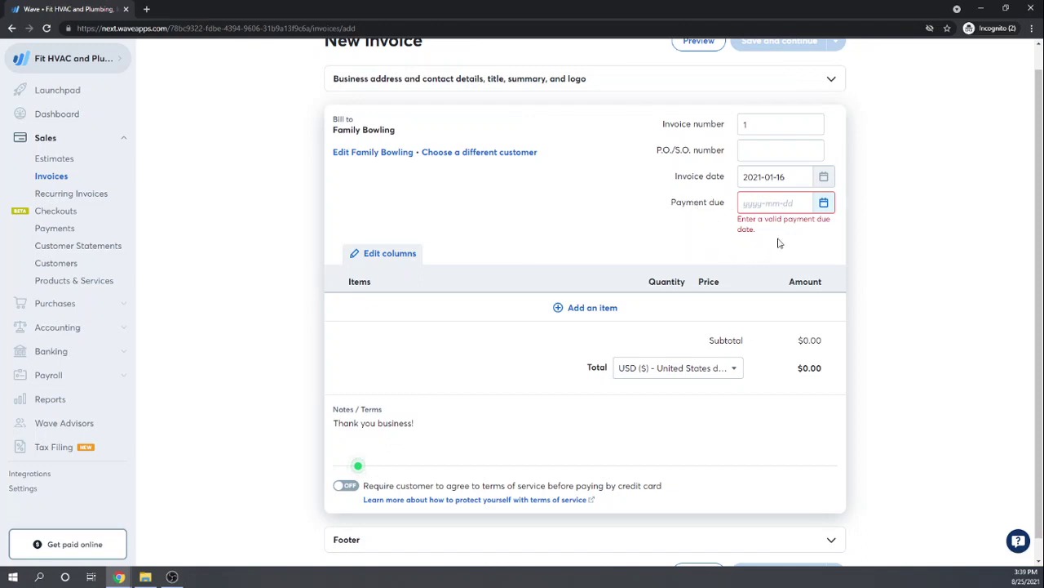
pyautogui.click(789, 208)
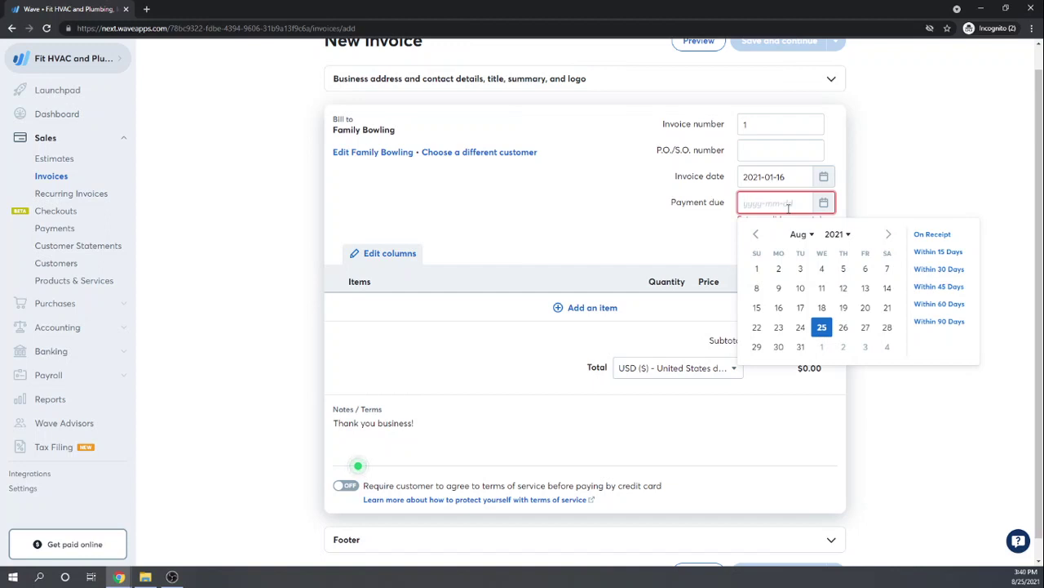
pyautogui.write('08/30/')
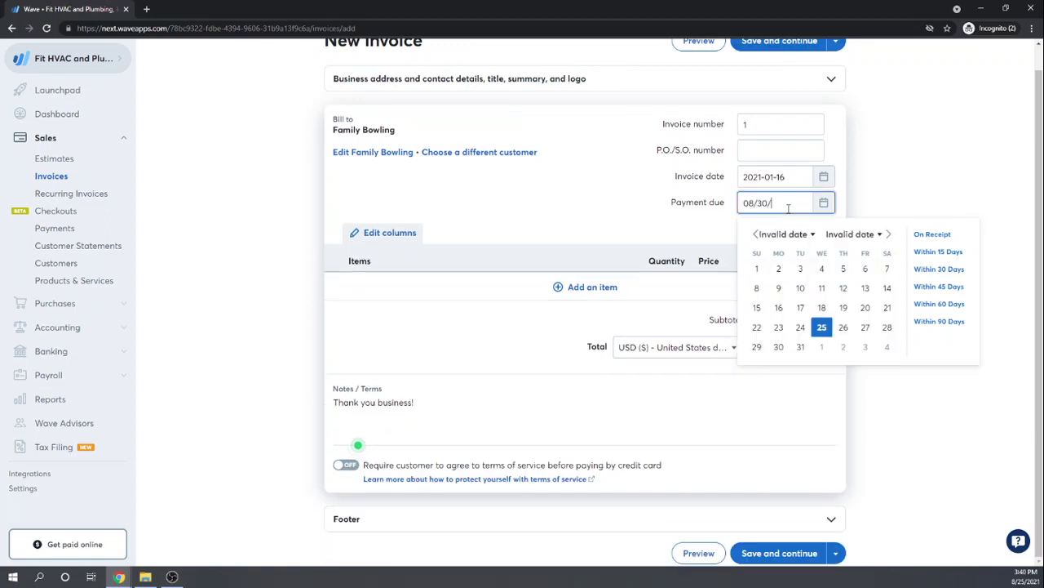
pyautogui.write('2021')
pyautogui.press('Return')
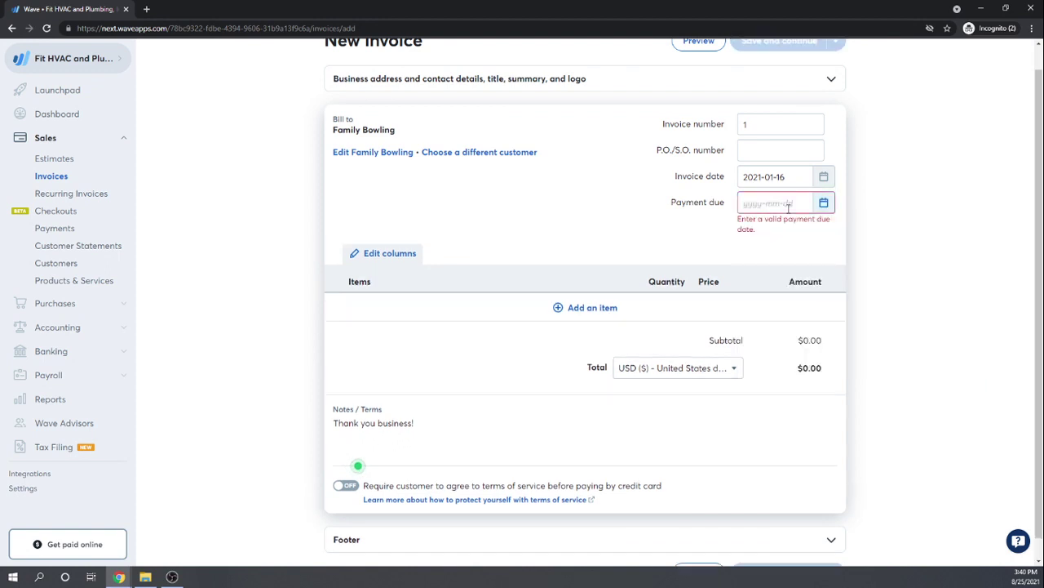
pyautogui.click(768, 207)
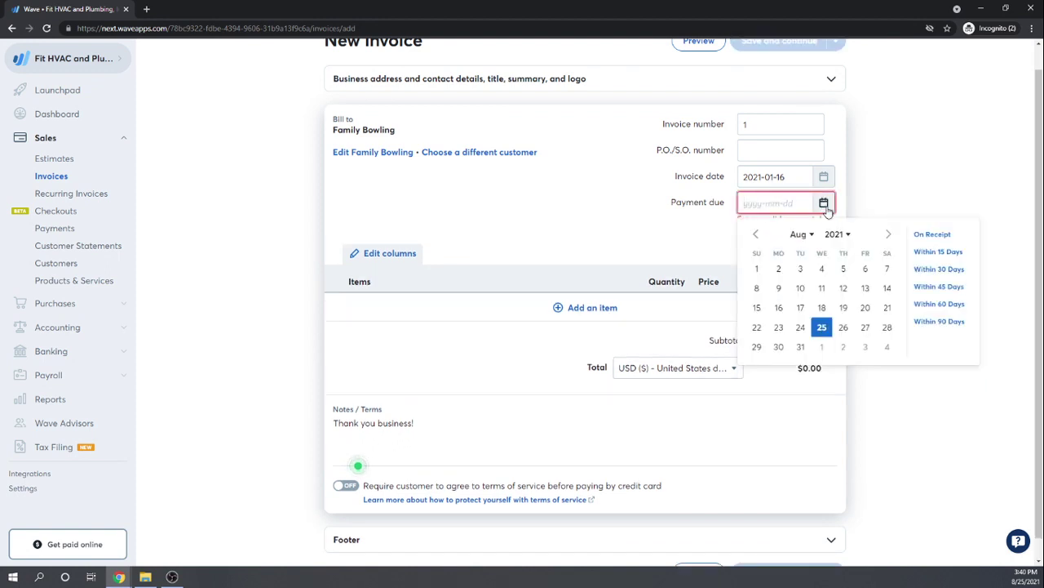
pyautogui.click(778, 347)
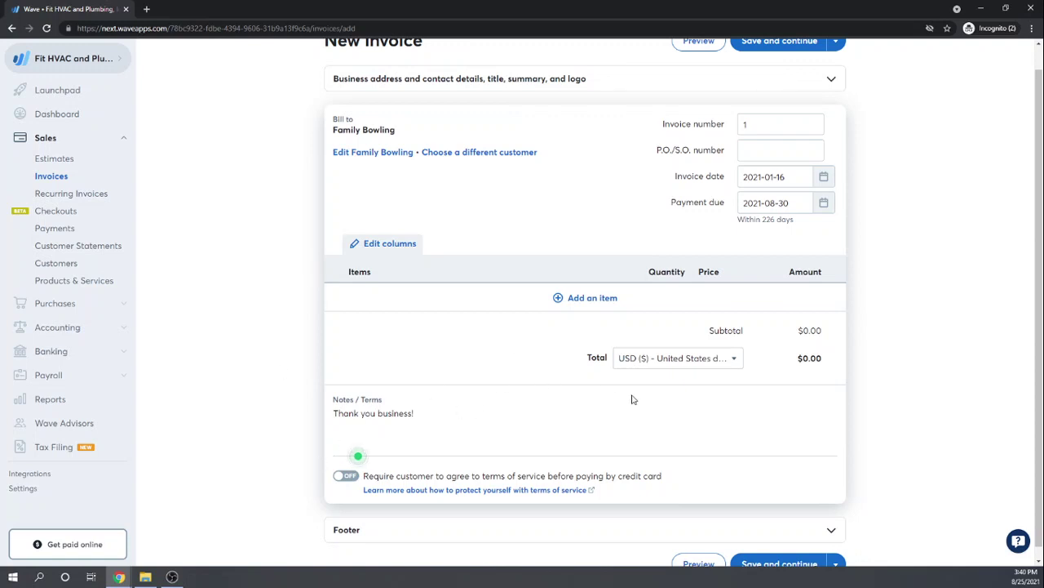
# Add the existing Plumbing Labor item to the invoice and set its price to 80.00
pyautogui.click(563, 302)
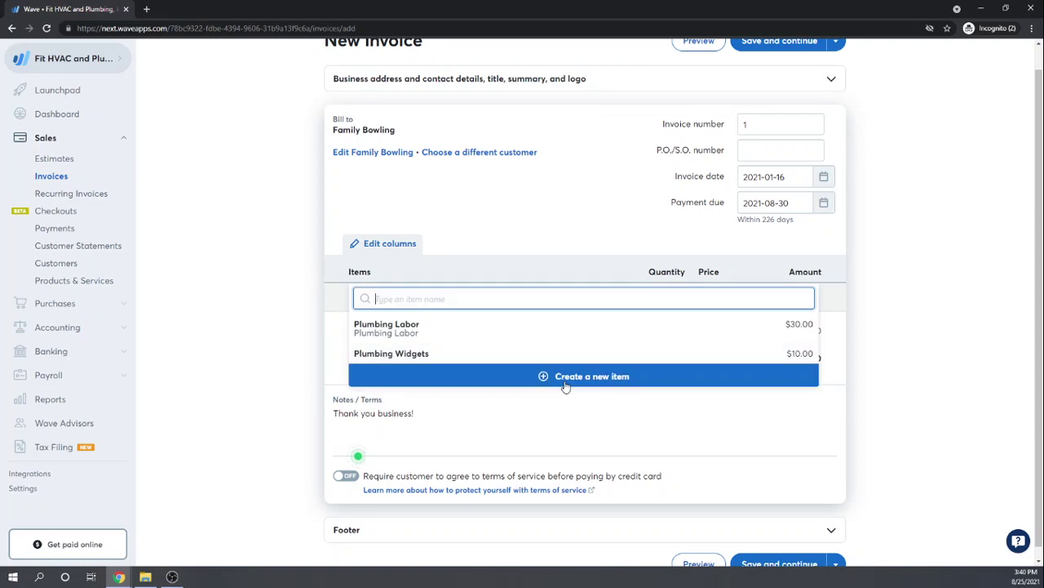
pyautogui.click(395, 331)
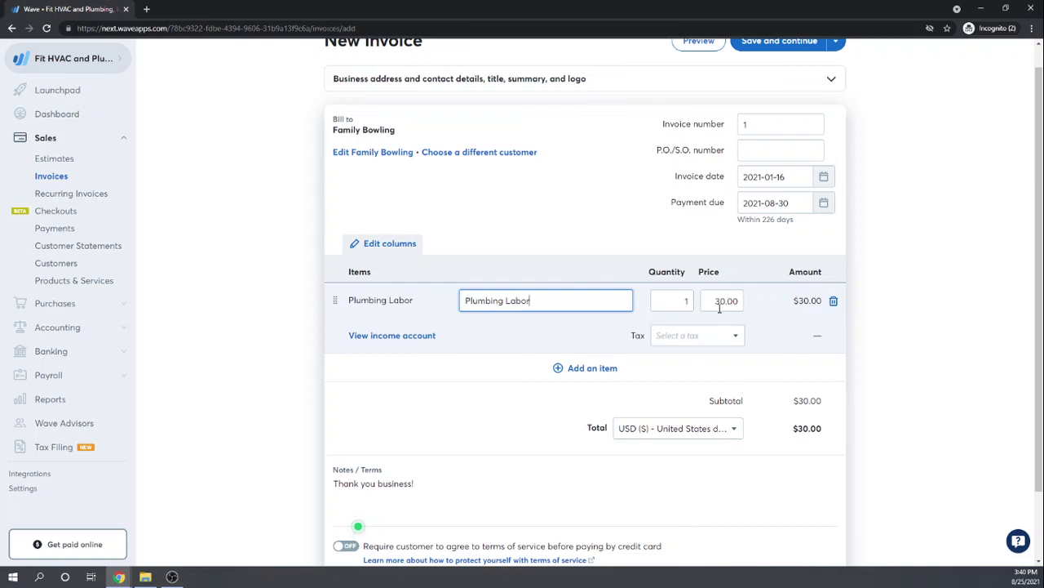
pyautogui.press('Tab')
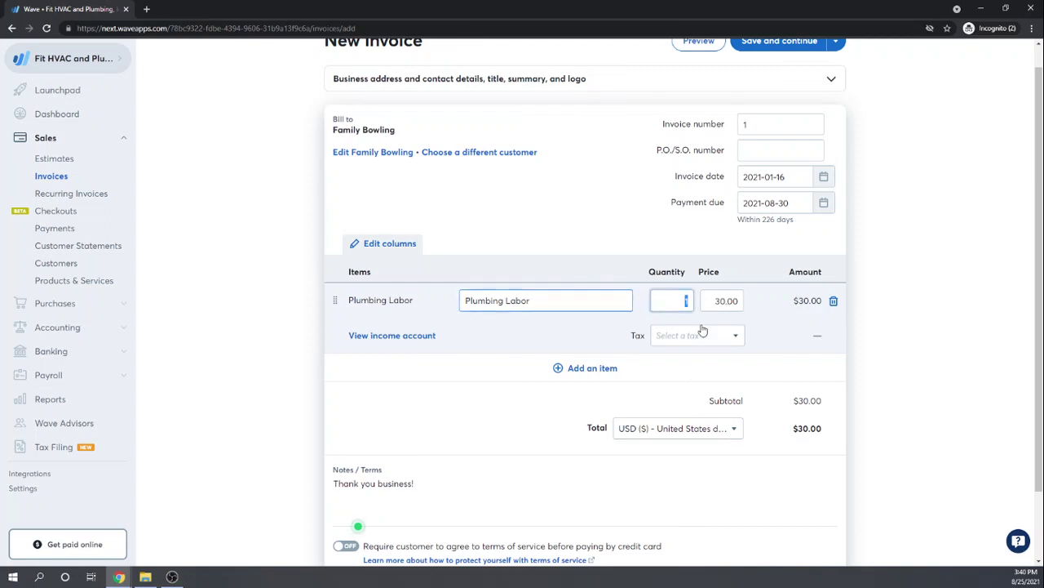
pyautogui.press('Tab')
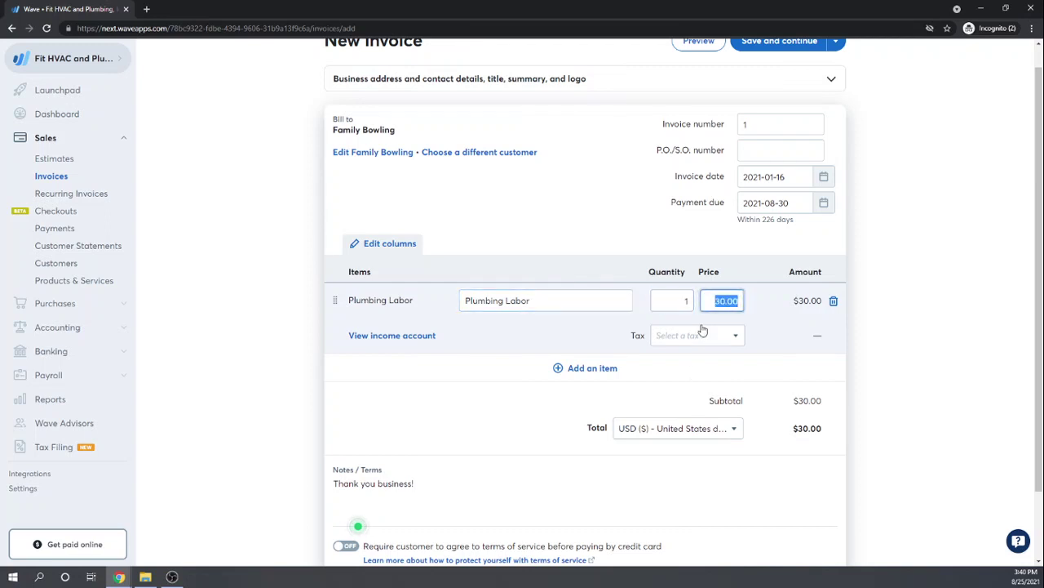
pyautogui.write('80')
pyautogui.press('Tab')
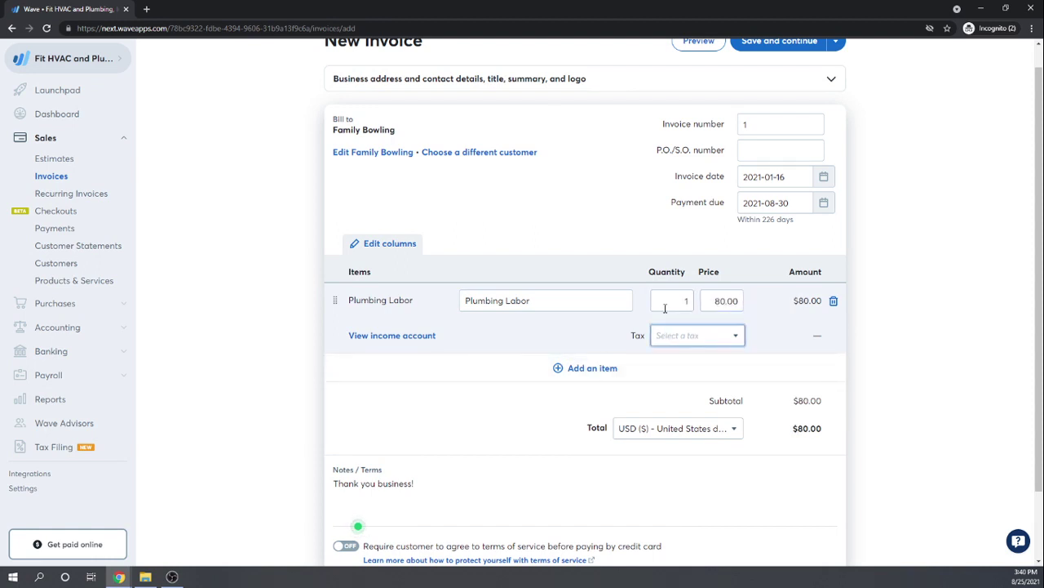
# Set the quantity of the Plumbing Labor line to 40
pyautogui.click(676, 300)
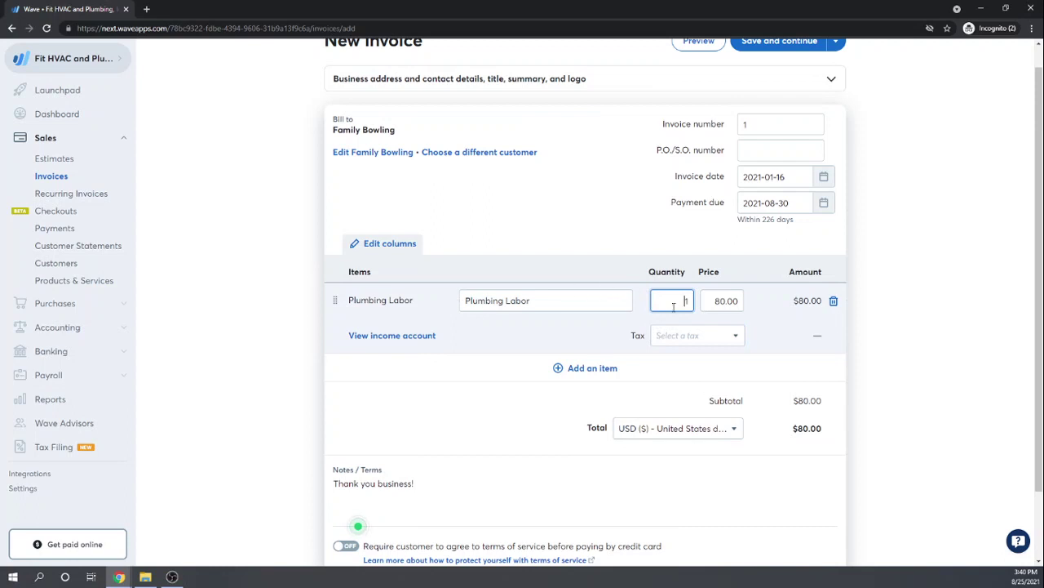
pyautogui.press('BackSpace')
pyautogui.write('40')
pyautogui.press('Tab')
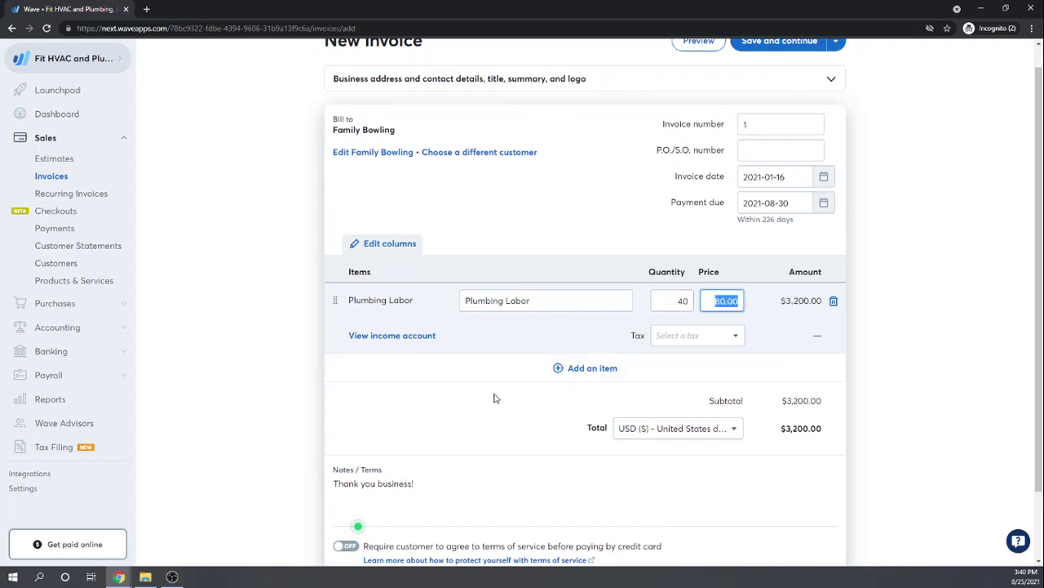
# Create a new line item on the invoice named Permit Fee with the description Permit Fee
pyautogui.scroll(-1, 473, 395)
pyautogui.scroll(1, 473, 395)
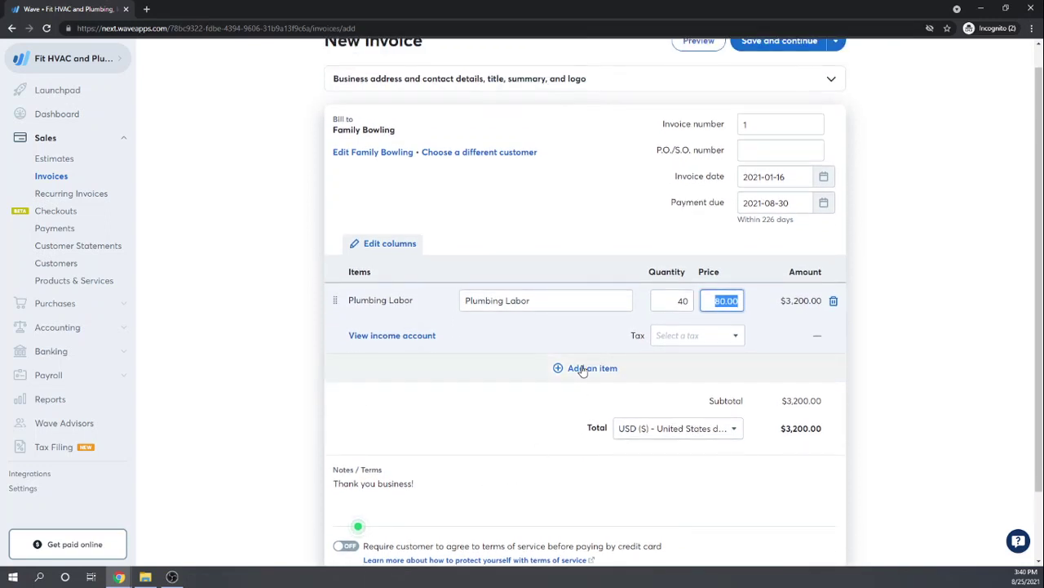
pyautogui.click(582, 369)
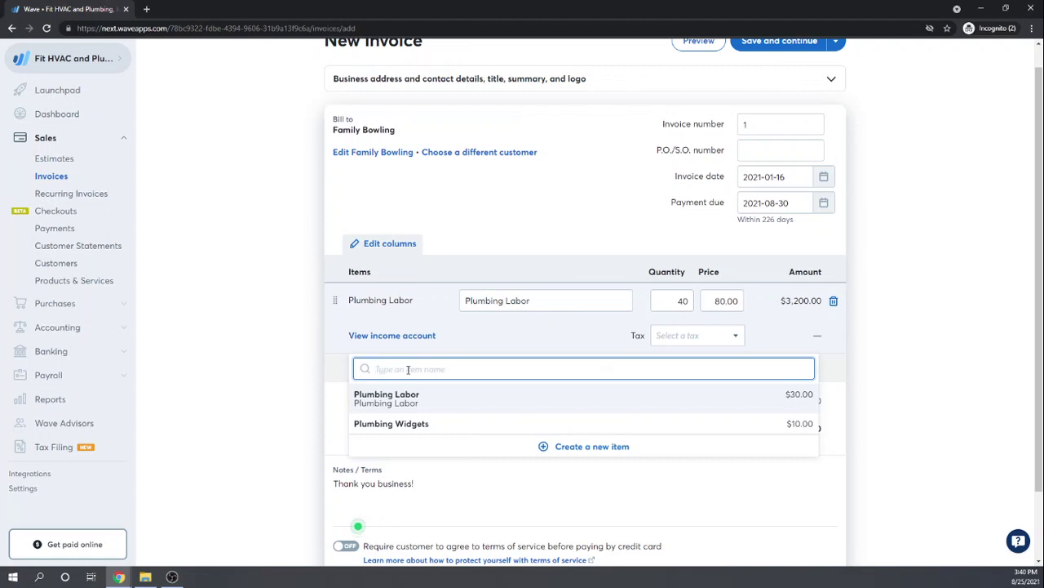
pyautogui.write('P')
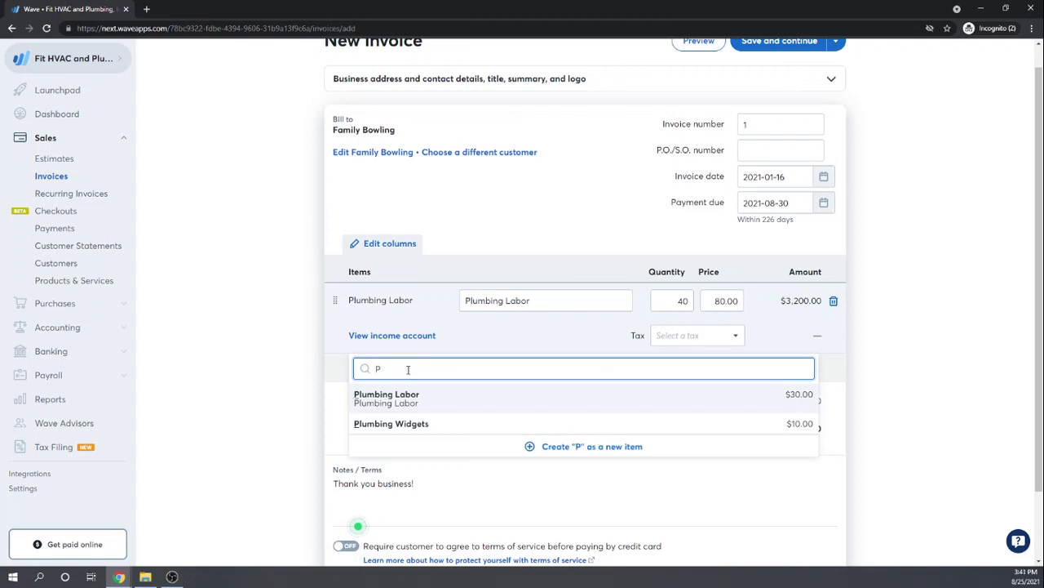
pyautogui.write('ro')
pyautogui.press('BackSpace')
pyautogui.press('BackSpace')
pyautogui.press('BackSpace')
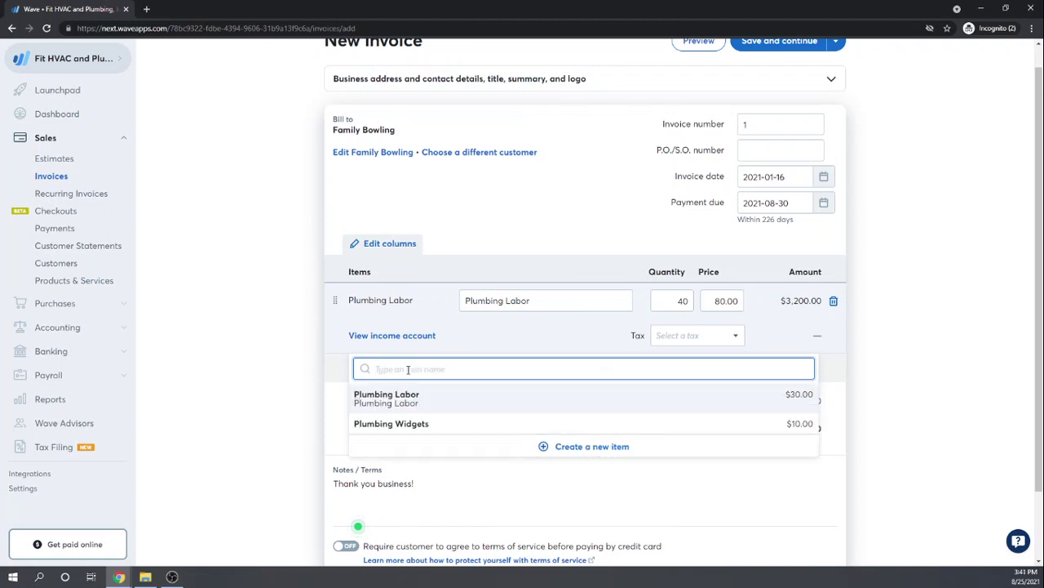
pyautogui.click(575, 450)
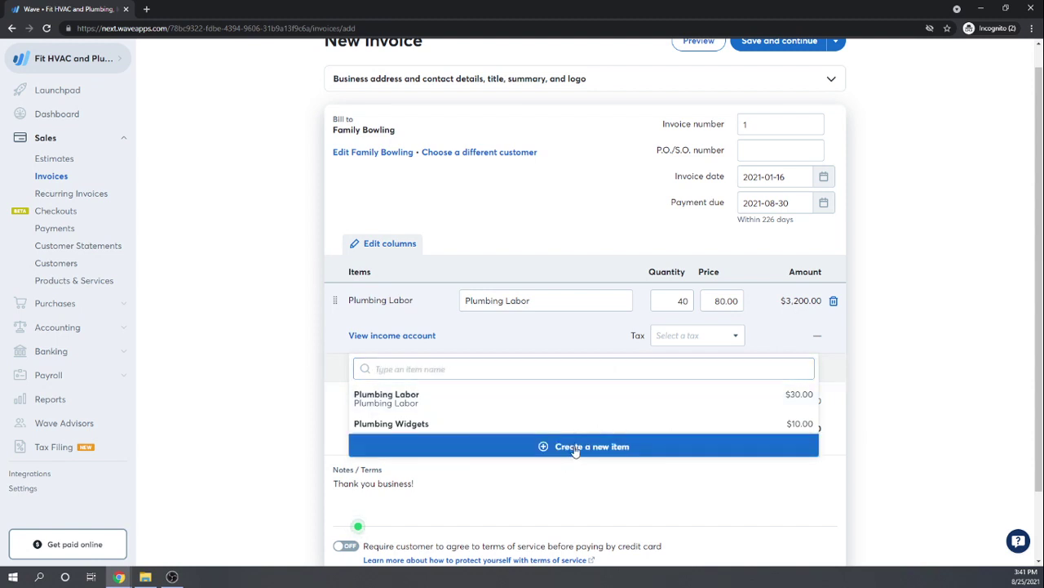
pyautogui.write('P')
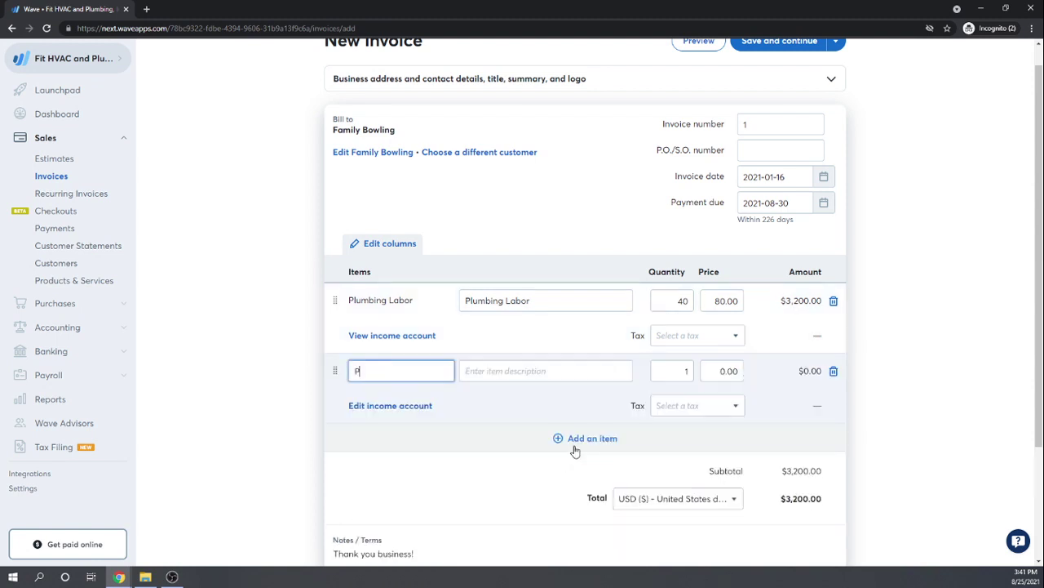
pyautogui.write('ermit Fee')
pyautogui.press('Tab')
pyautogui.write('P')
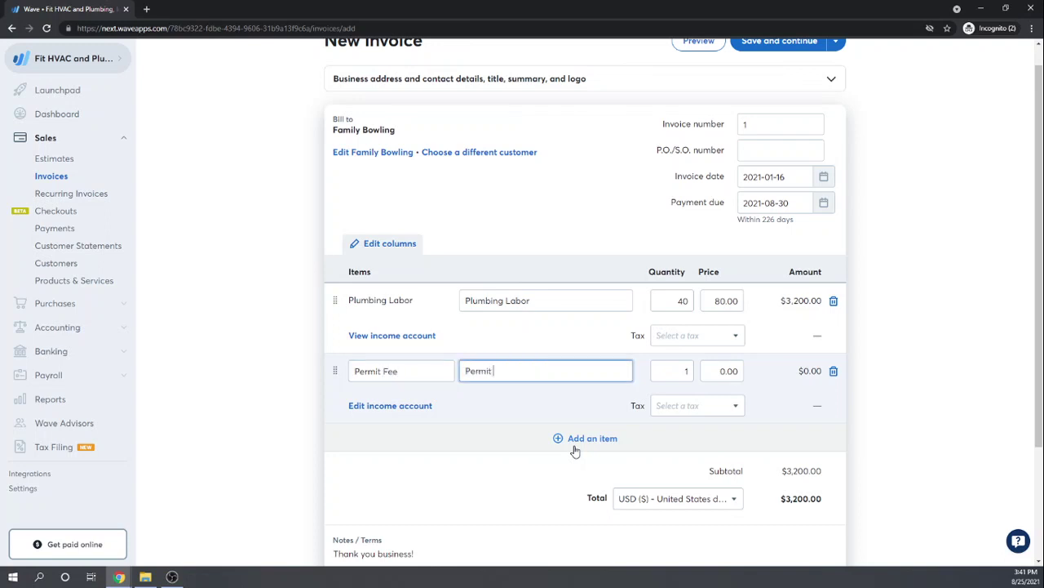
pyautogui.press('Tab')
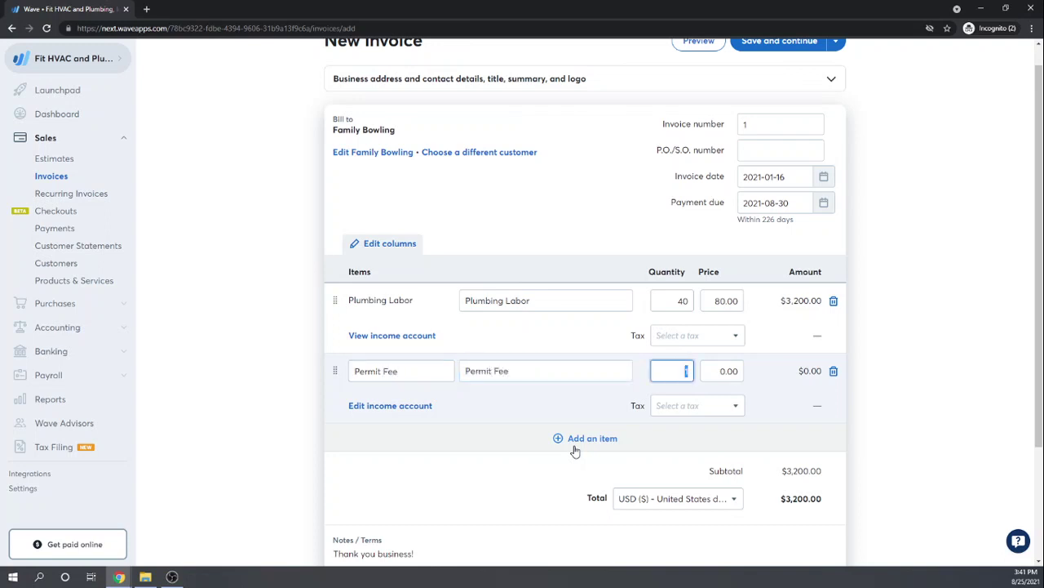
# Set the Permit Fee price to 200.00 and choose Sales as its income account
pyautogui.press('Tab')
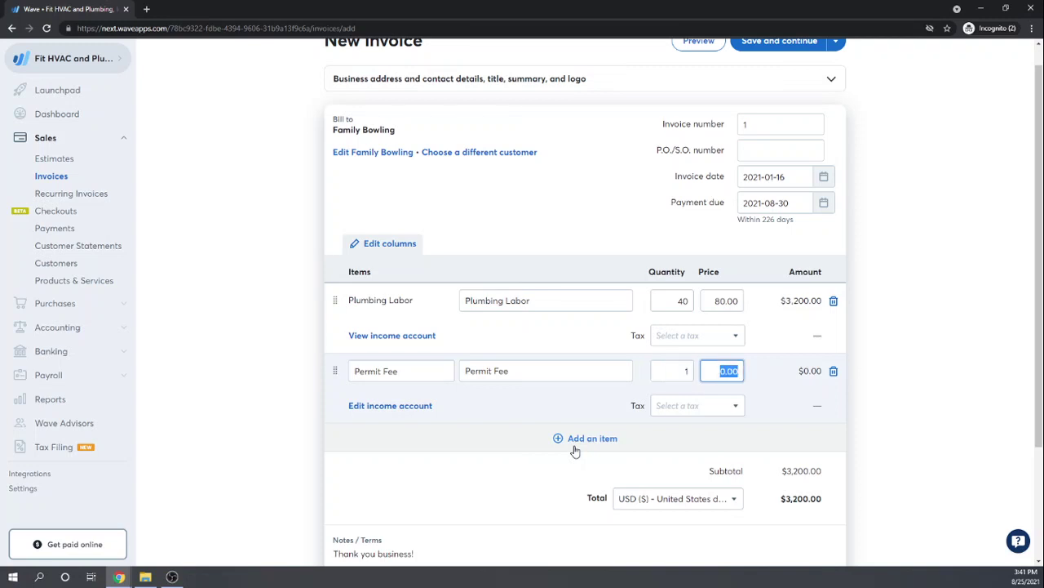
pyautogui.write('200')
pyautogui.press('Tab')
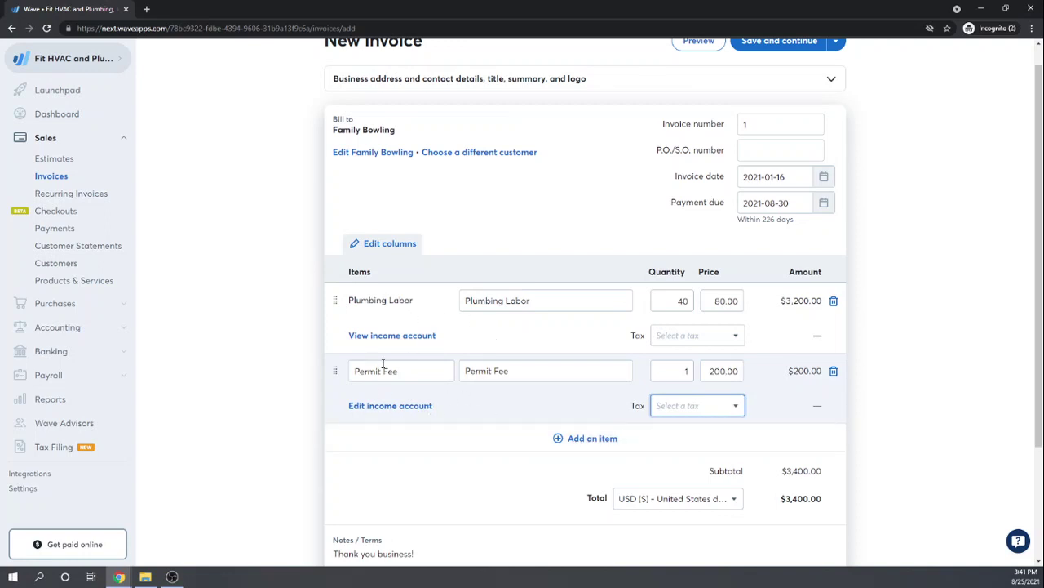
pyautogui.click(411, 409)
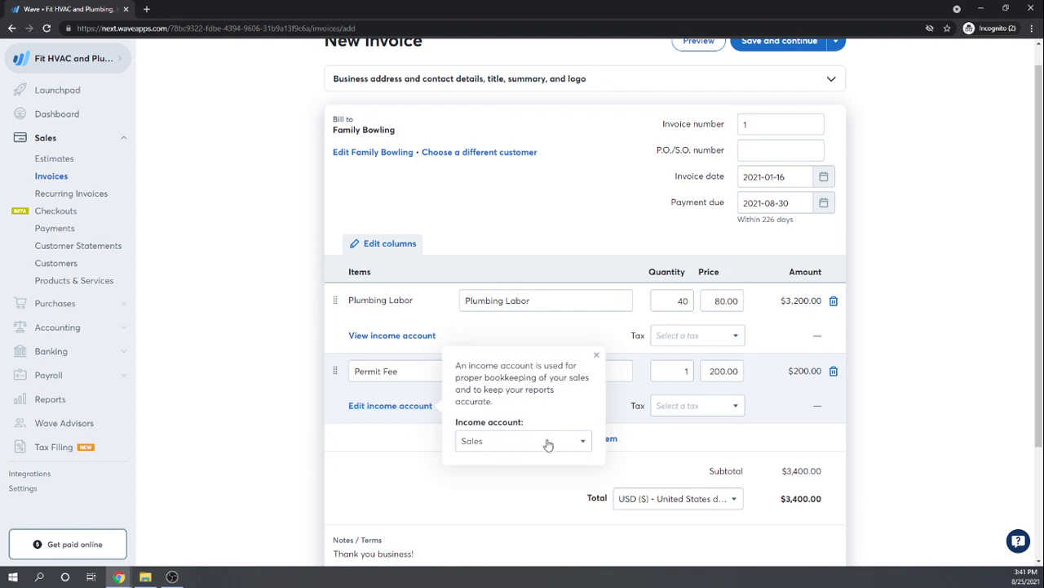
pyautogui.click(583, 443)
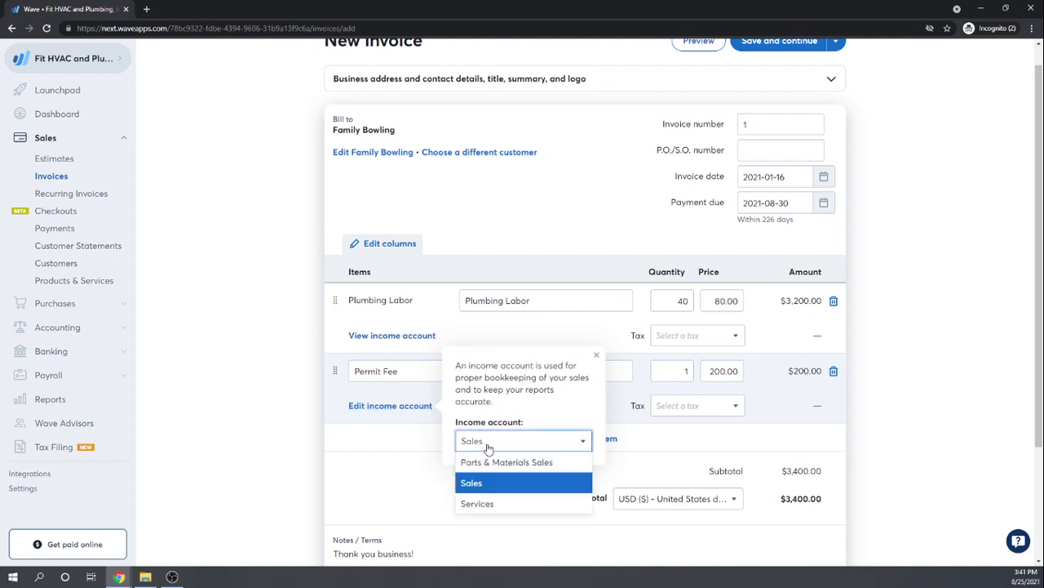
pyautogui.click(471, 480)
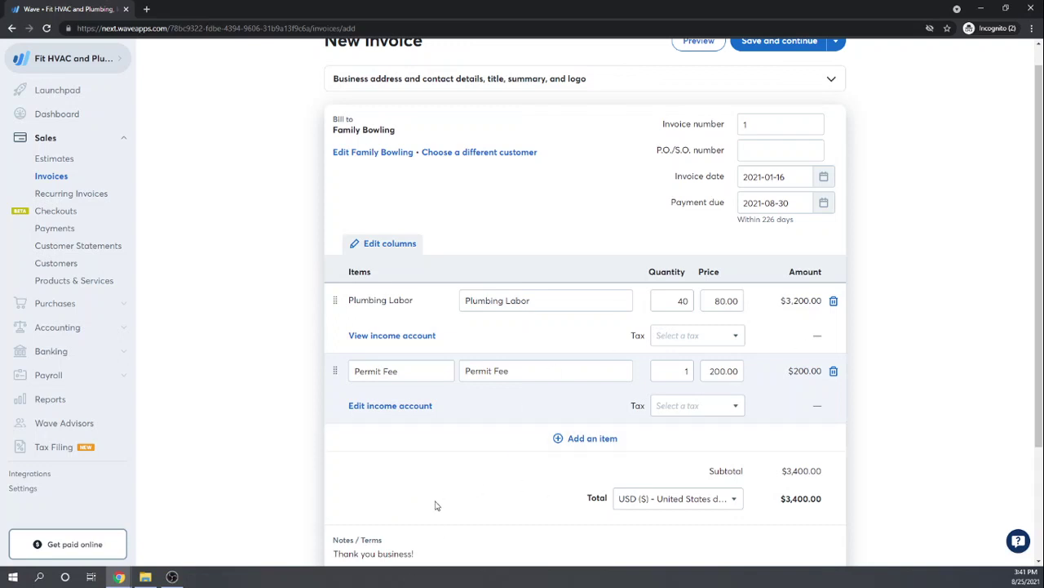
# Look over the completed invoice form and open the invoice preview
pyautogui.scroll(-2, 487, 416)
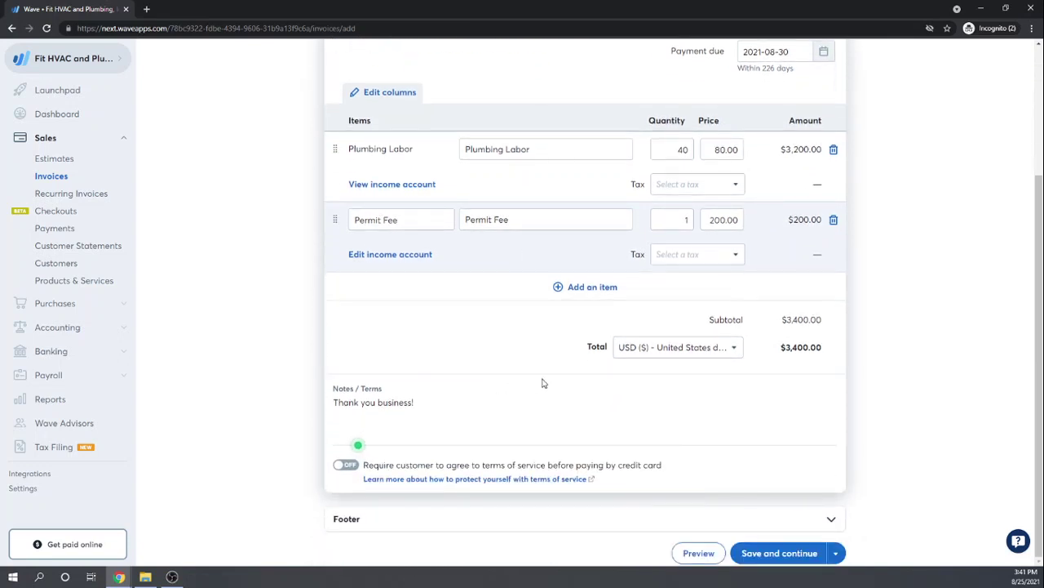
pyautogui.scroll(2, 543, 383)
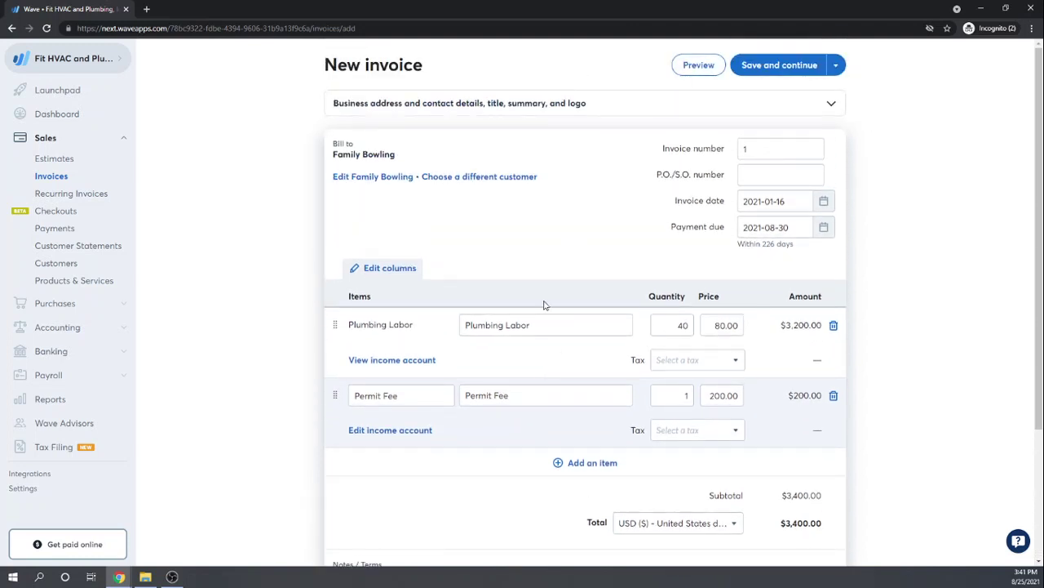
pyautogui.click(696, 69)
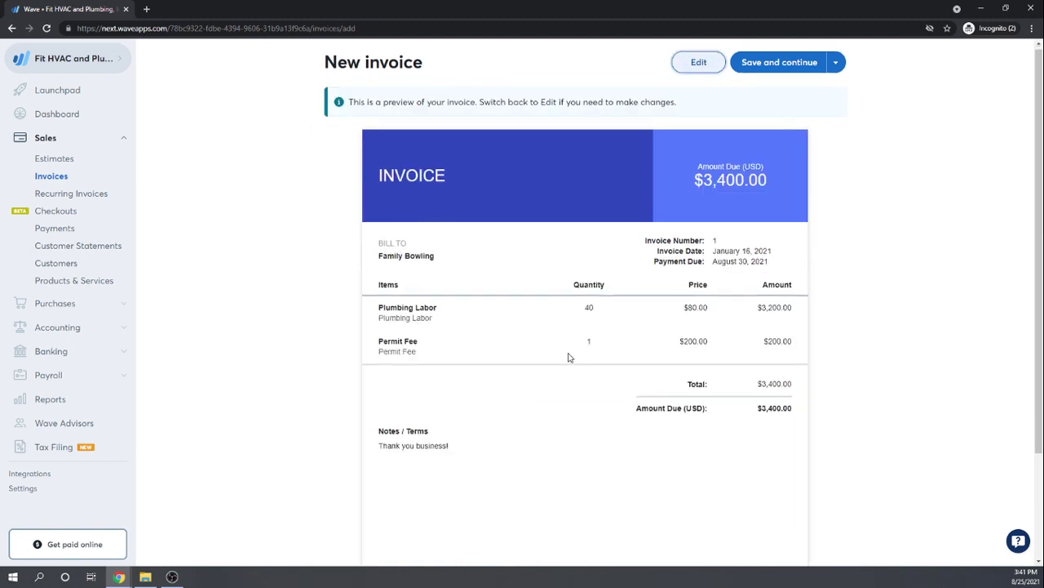
# Review the invoice preview down to its footer, save the invoice, and dismiss the payment tips
pyautogui.scroll(-3, 569, 357)
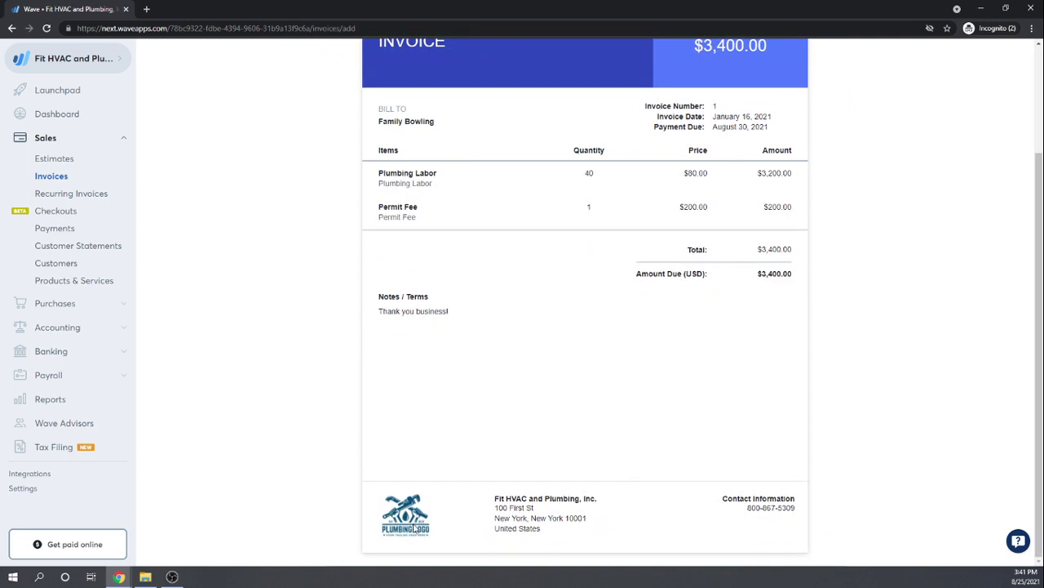
pyautogui.scroll(3, 472, 533)
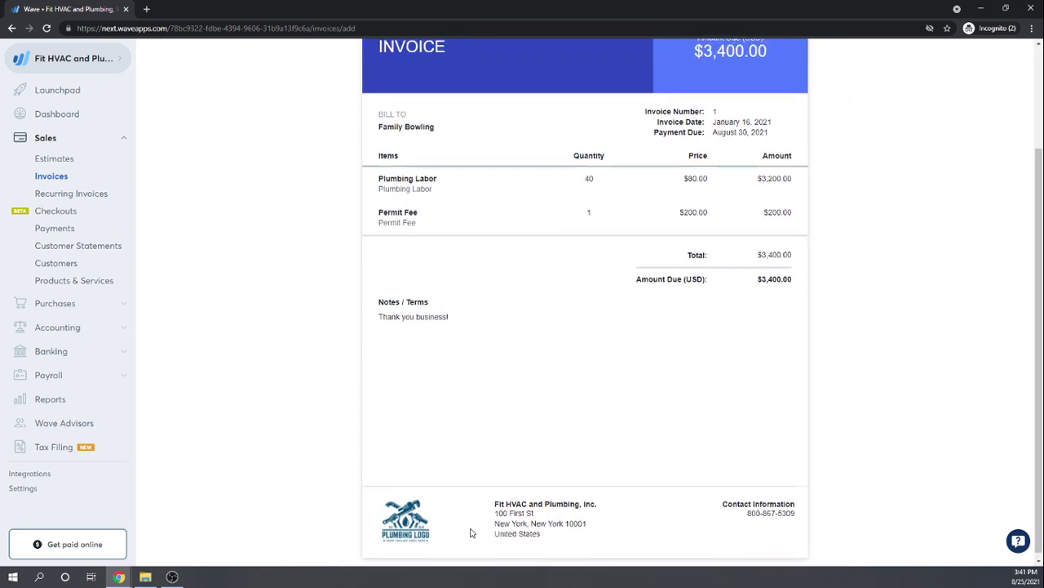
pyautogui.scroll(-2, 470, 532)
pyautogui.scroll(2, 471, 533)
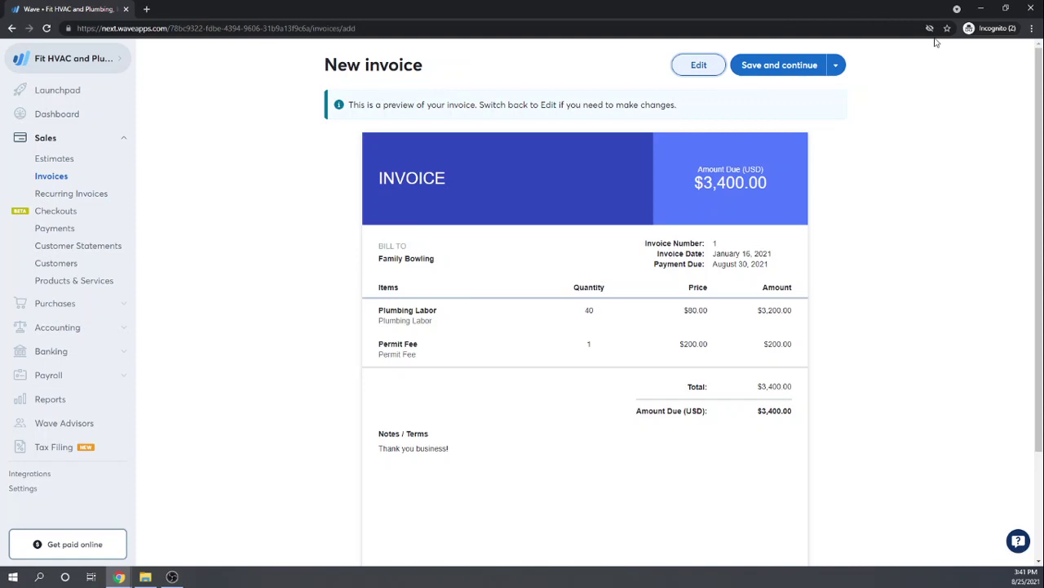
pyautogui.click(771, 67)
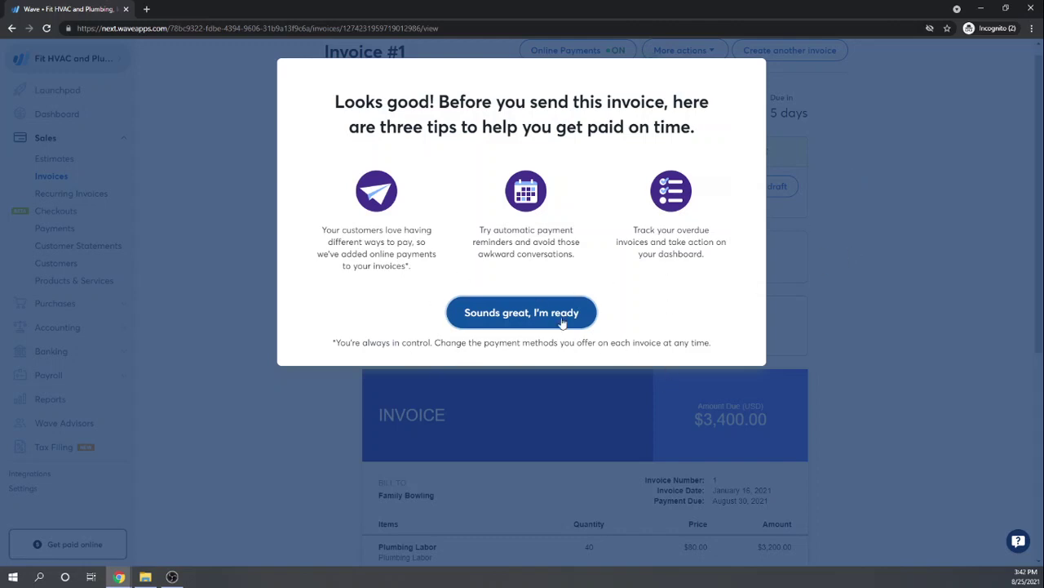
pyautogui.click(534, 316)
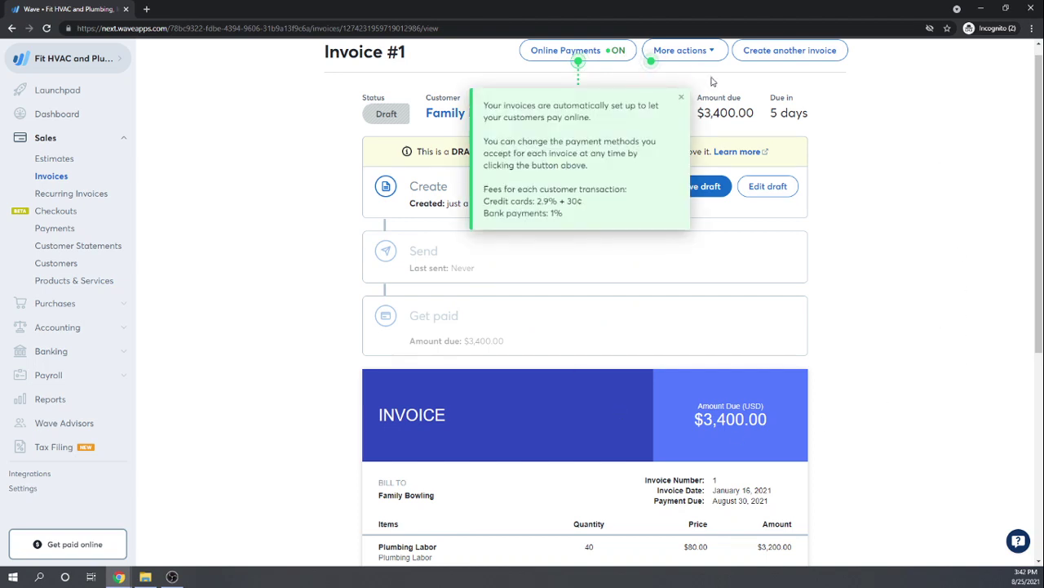
pyautogui.click(682, 98)
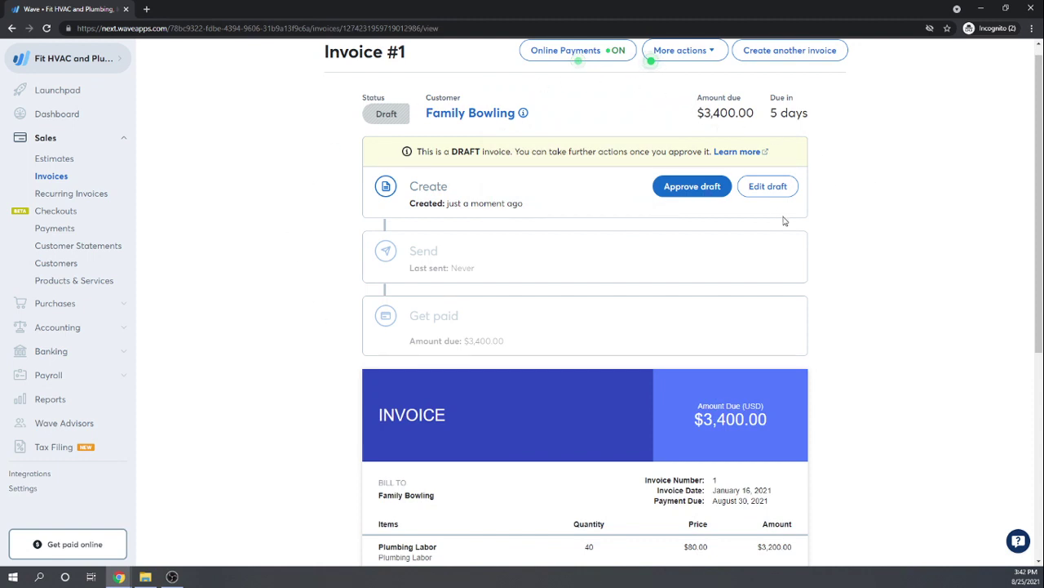
# Approve the draft Family Bowling invoice, mark it as sent, and look over the invoice page
pyautogui.click(685, 185)
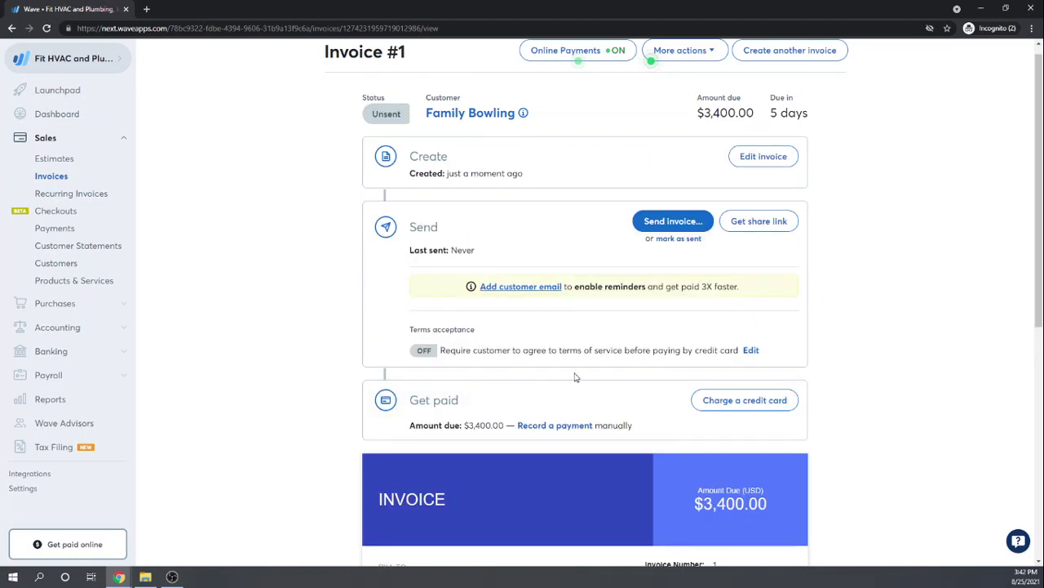
pyautogui.click(676, 238)
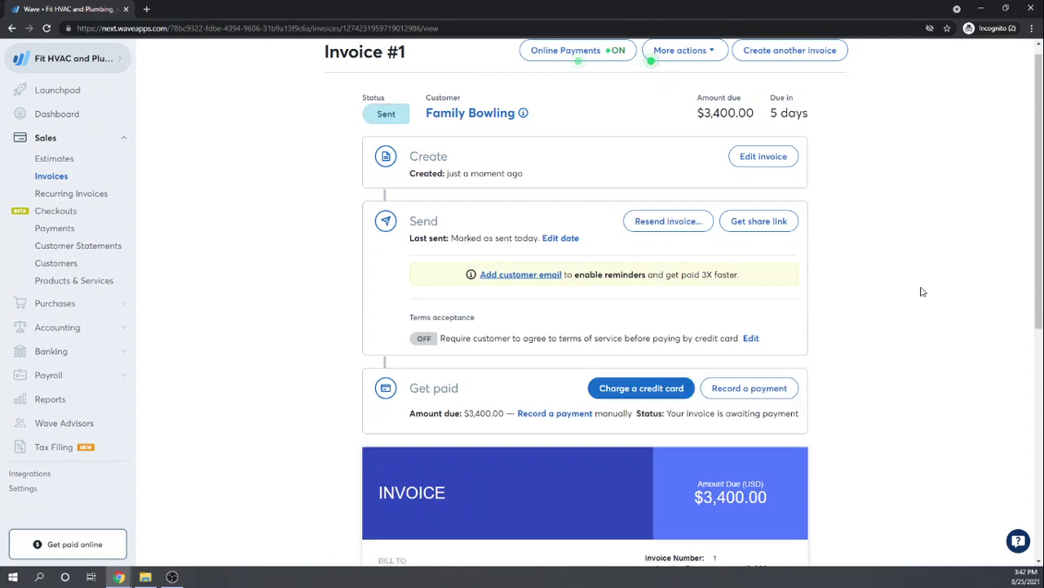
pyautogui.scroll(-2, 923, 291)
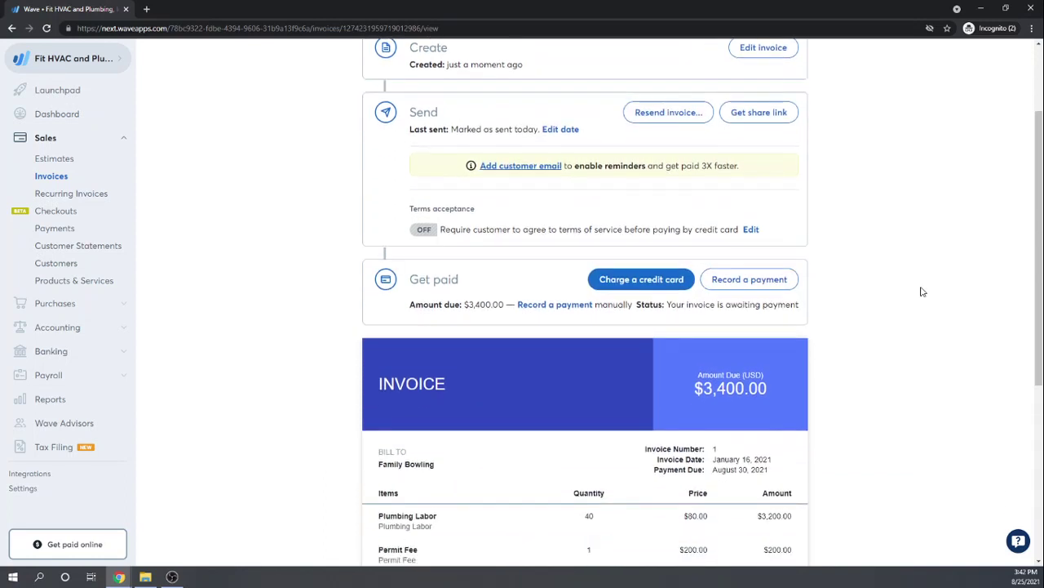
pyautogui.scroll(-1, 923, 291)
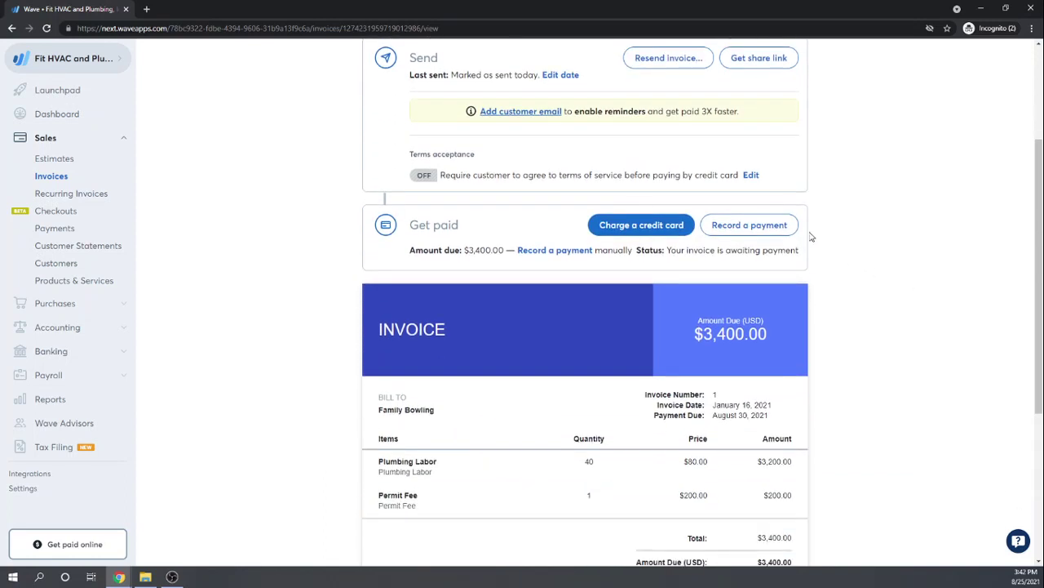
pyautogui.scroll(-2, 976, 231)
pyautogui.scroll(-3, 976, 231)
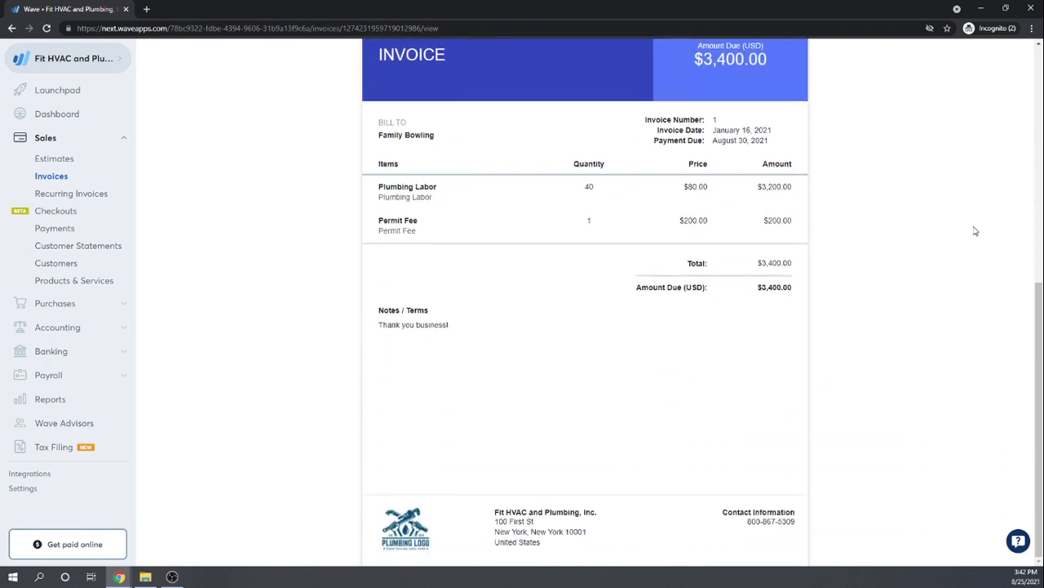
pyautogui.scroll(8, 976, 231)
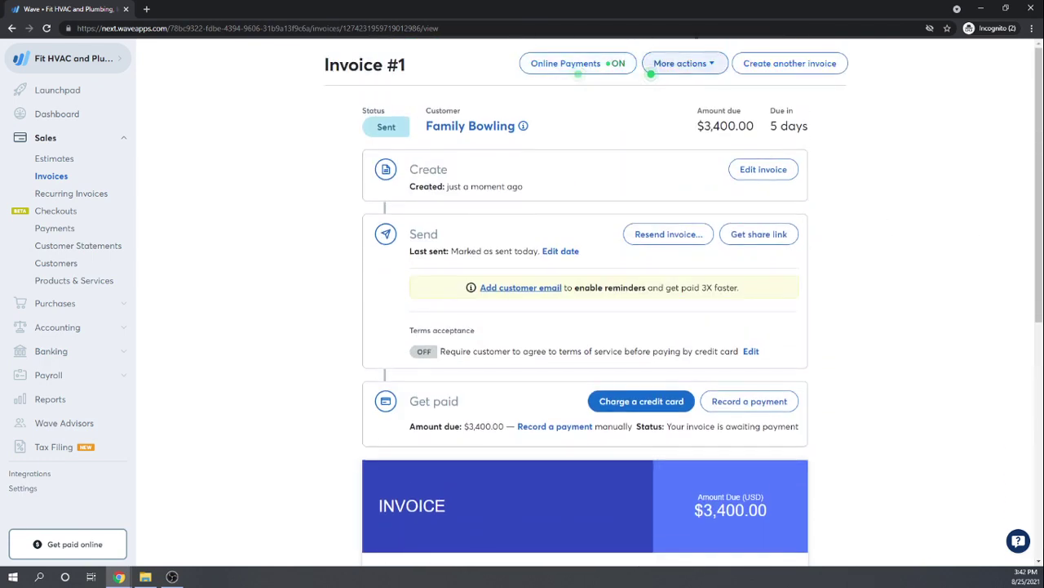
# Open the print preview of the Family Bowling invoice, check all its pages, and cancel printing
pyautogui.click(710, 65)
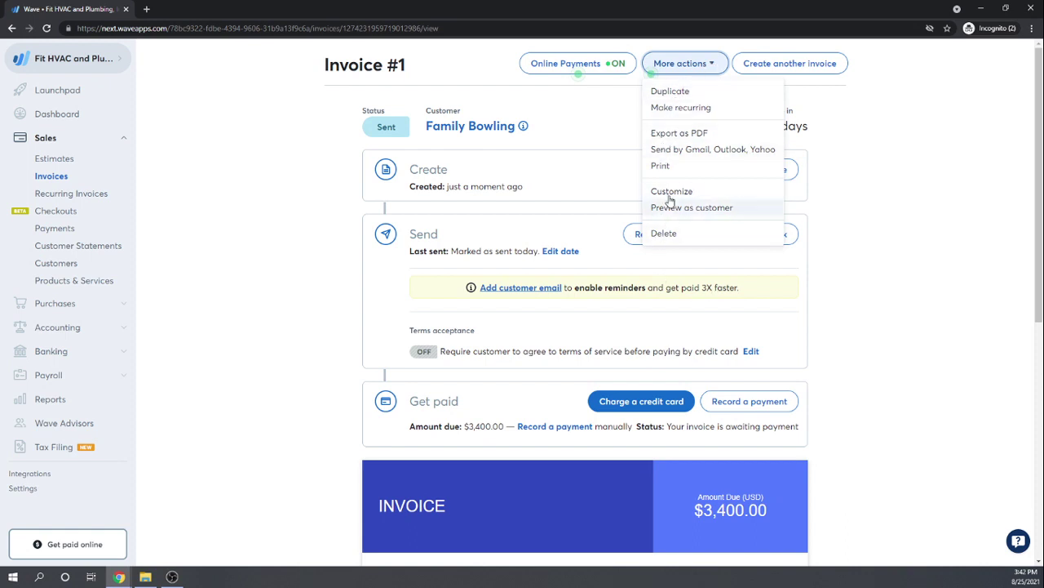
pyautogui.click(663, 167)
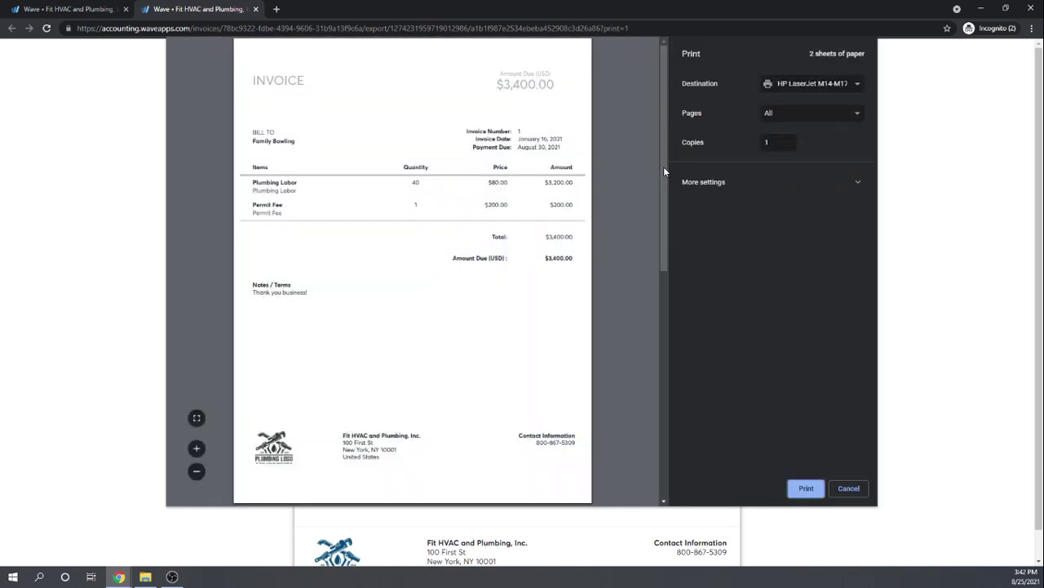
pyautogui.scroll(-4, 459, 336)
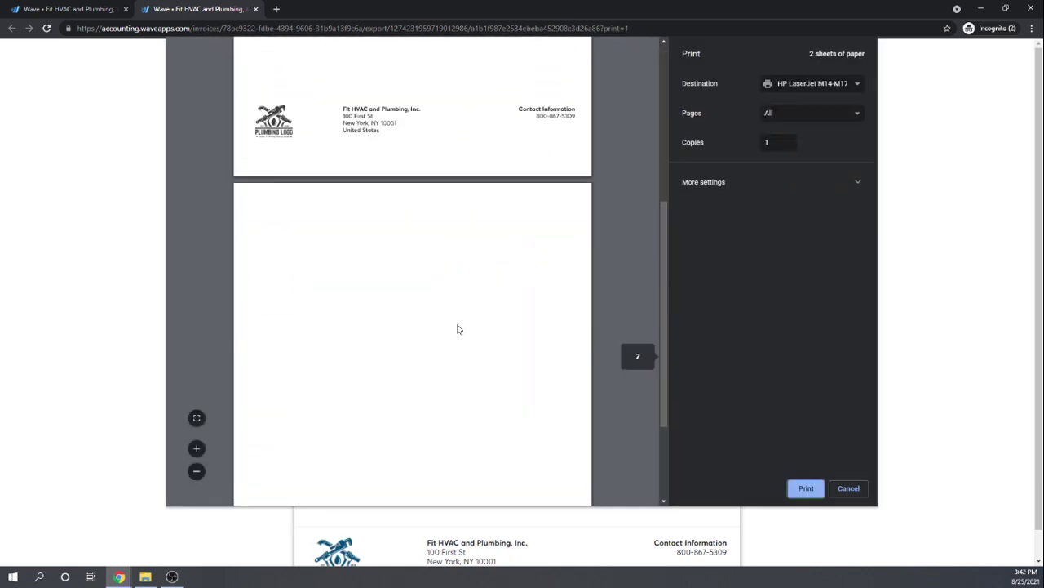
pyautogui.scroll(4, 457, 329)
pyautogui.scroll(-5, 459, 324)
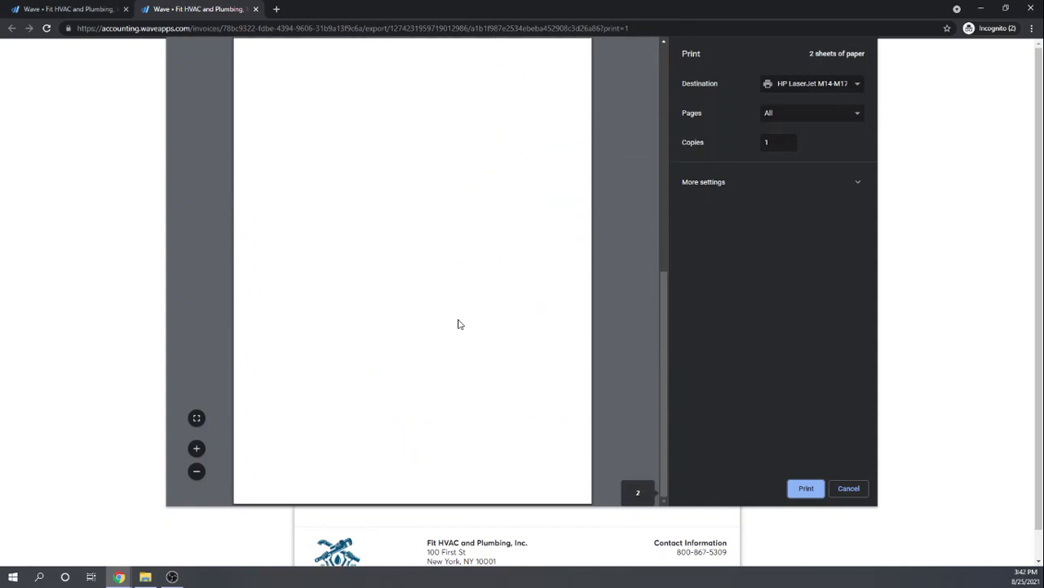
pyautogui.scroll(5, 458, 324)
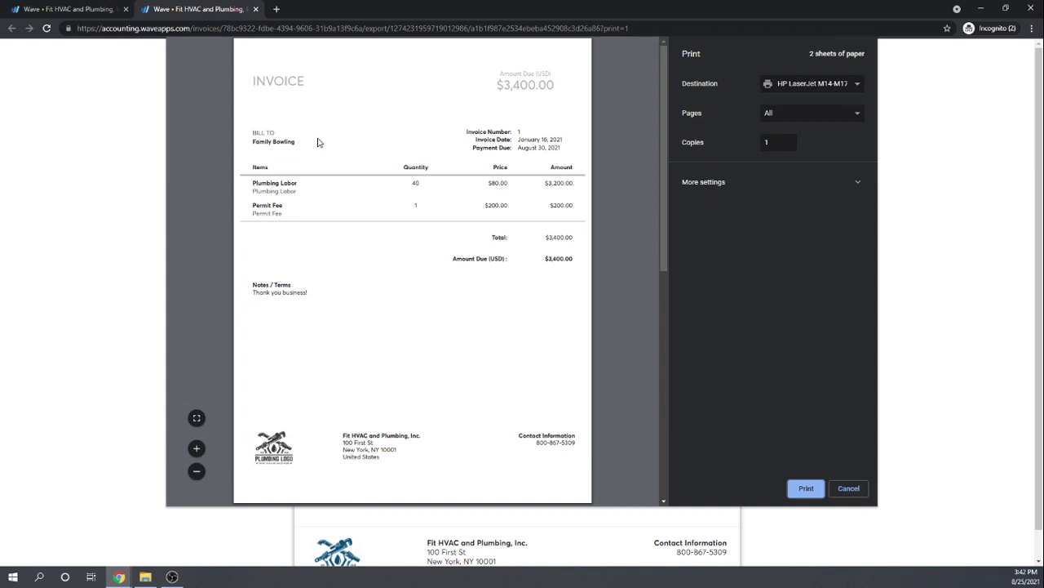
pyautogui.click(849, 488)
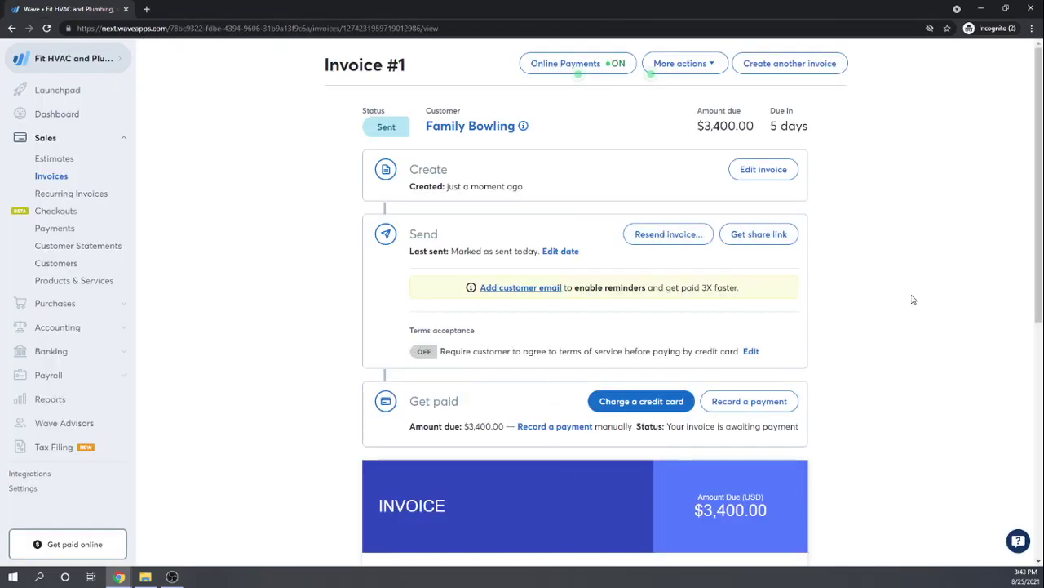
# Preview the invoice printout with Save as PDF as the destination, and cancel without saving
pyautogui.click(713, 65)
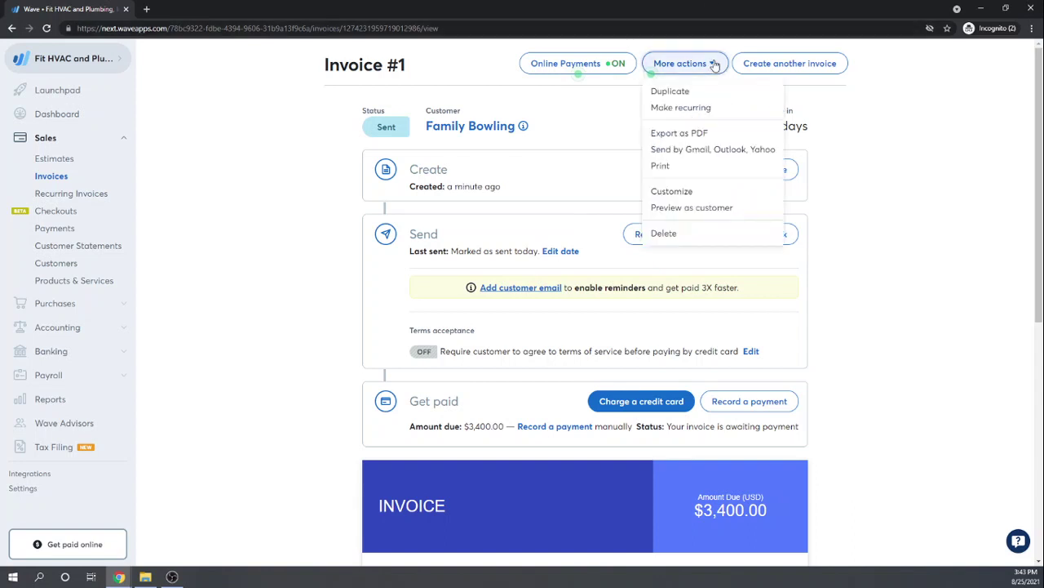
pyautogui.click(661, 167)
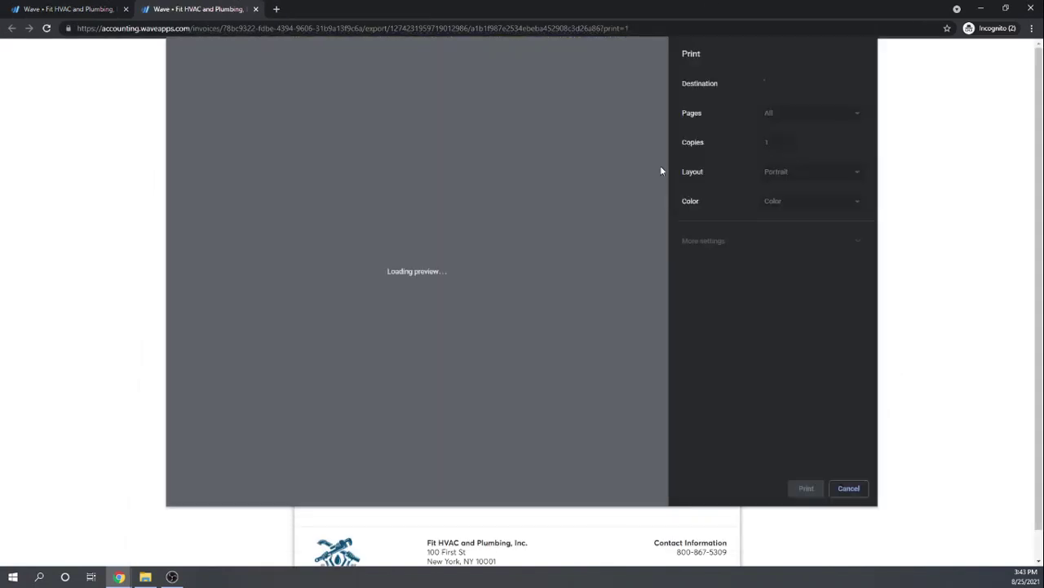
pyautogui.click(856, 85)
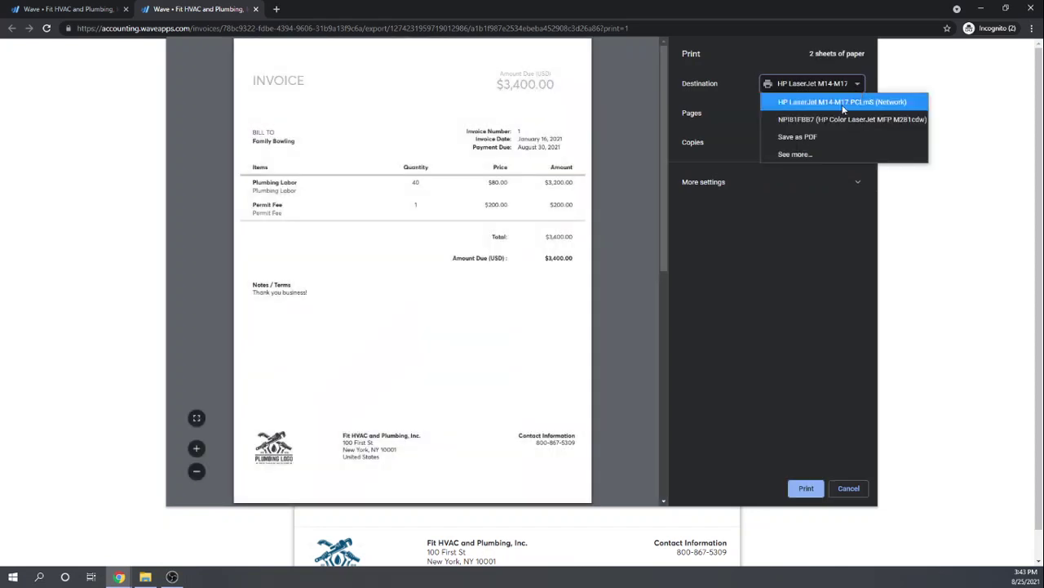
pyautogui.click(812, 137)
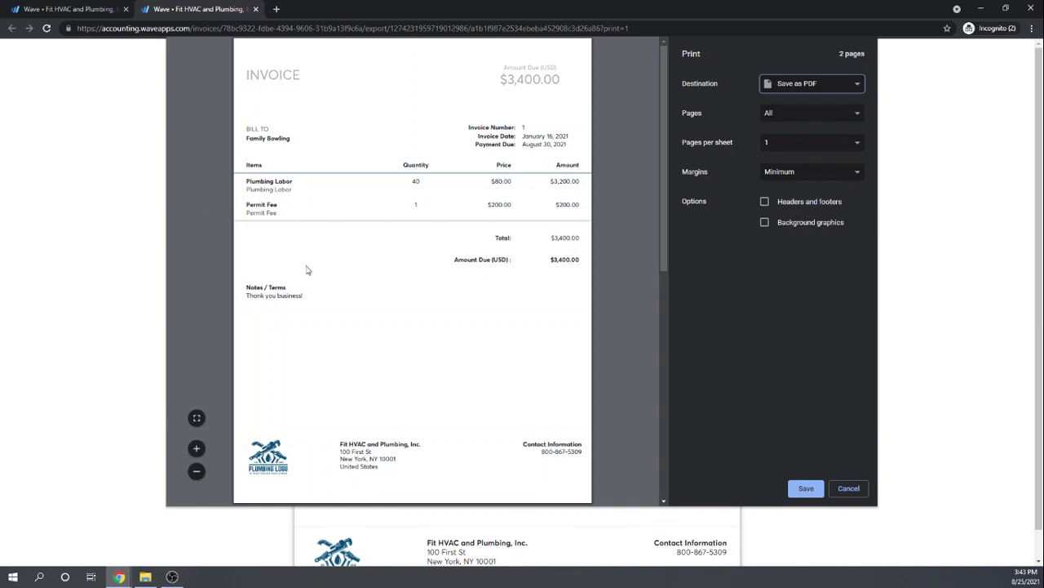
pyautogui.click(850, 489)
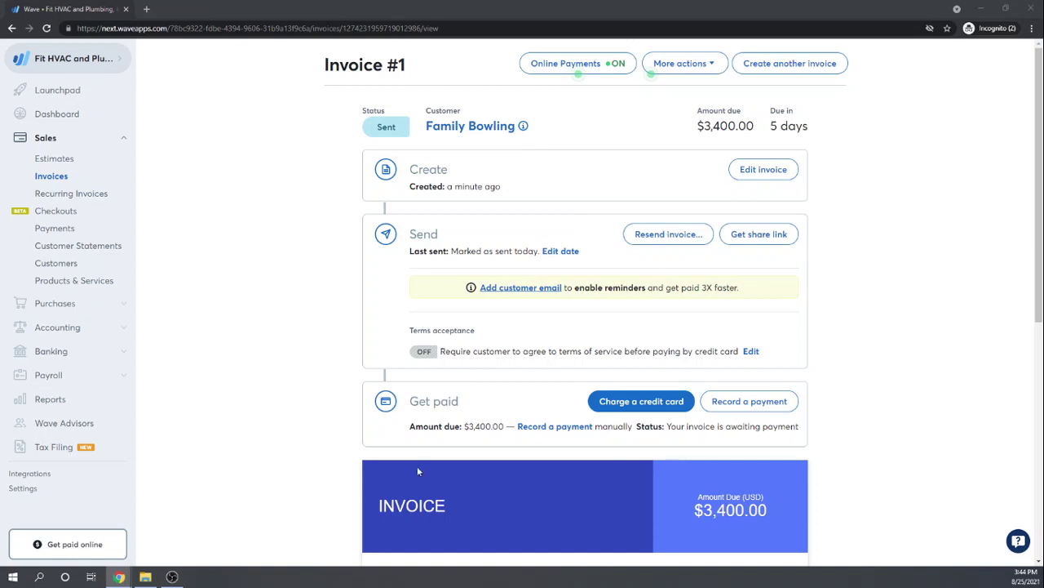
pyautogui.scroll(-4, 871, 338)
pyautogui.scroll(1, 870, 337)
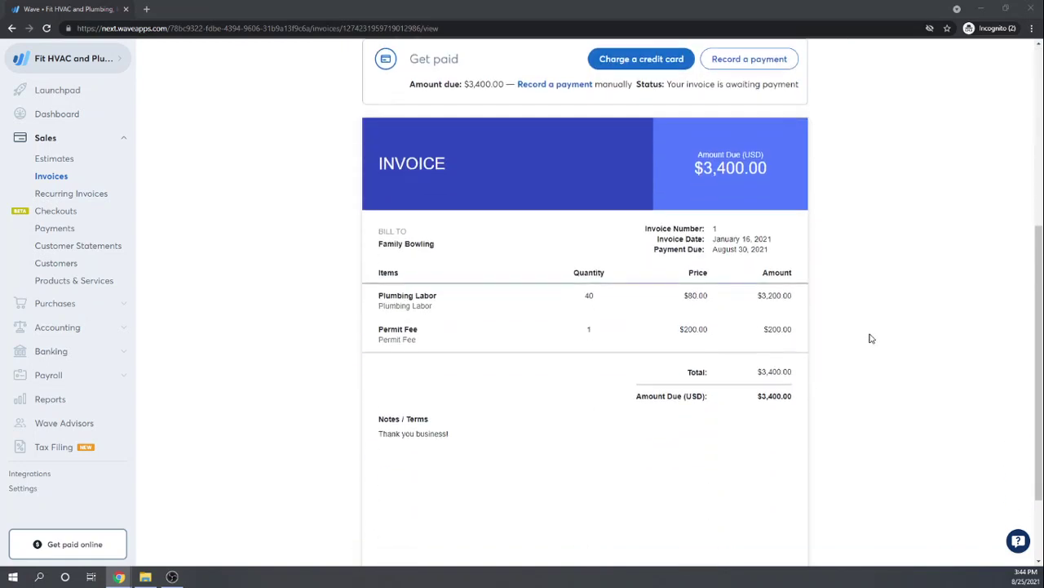
pyautogui.scroll(-1, 871, 338)
pyautogui.scroll(4, 870, 338)
pyautogui.scroll(1, 871, 338)
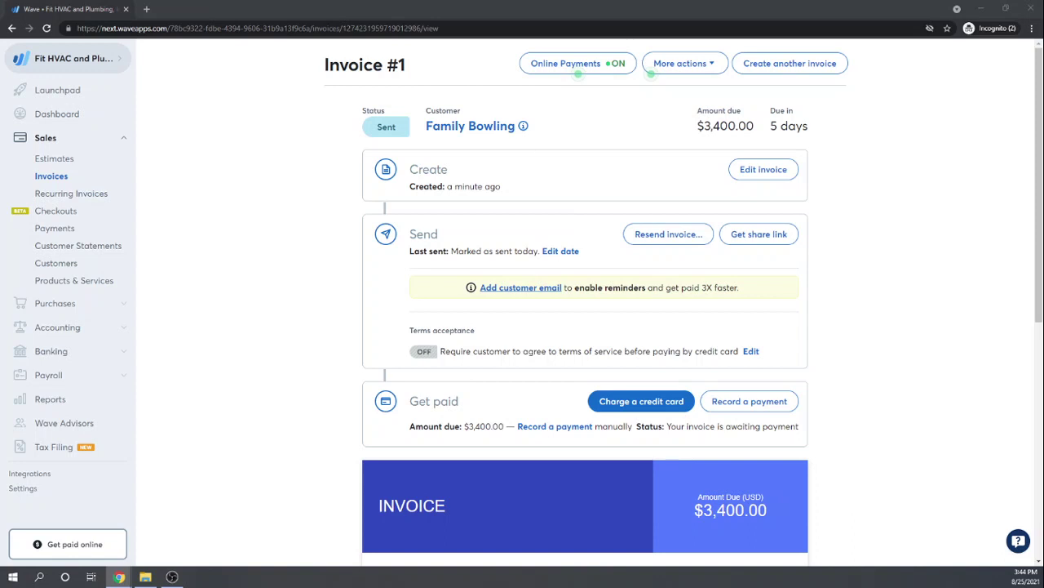
# Start another invoice and create Big-Time Diner as its new customer
pyautogui.click(791, 67)
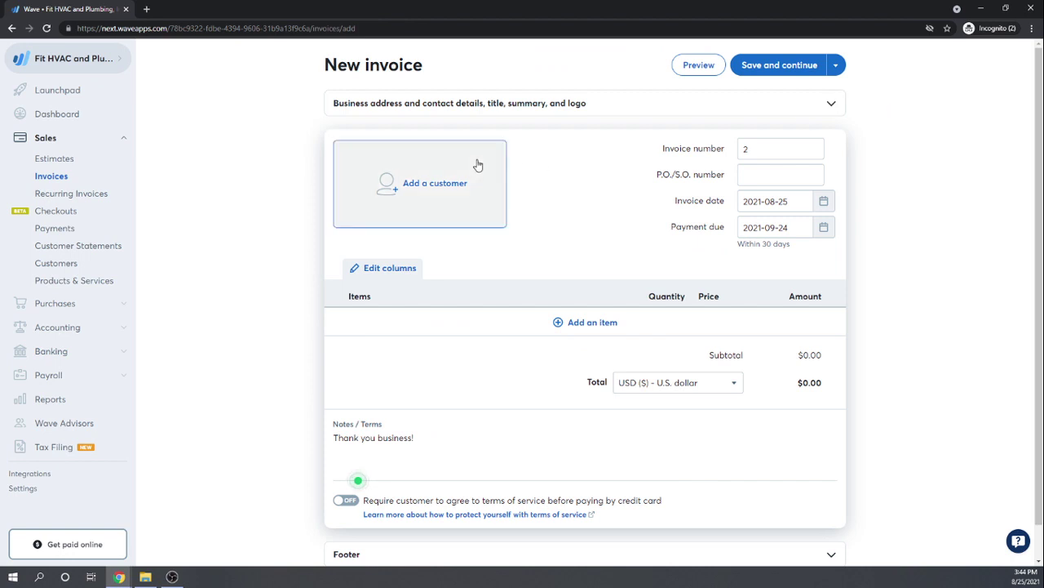
pyautogui.click(412, 186)
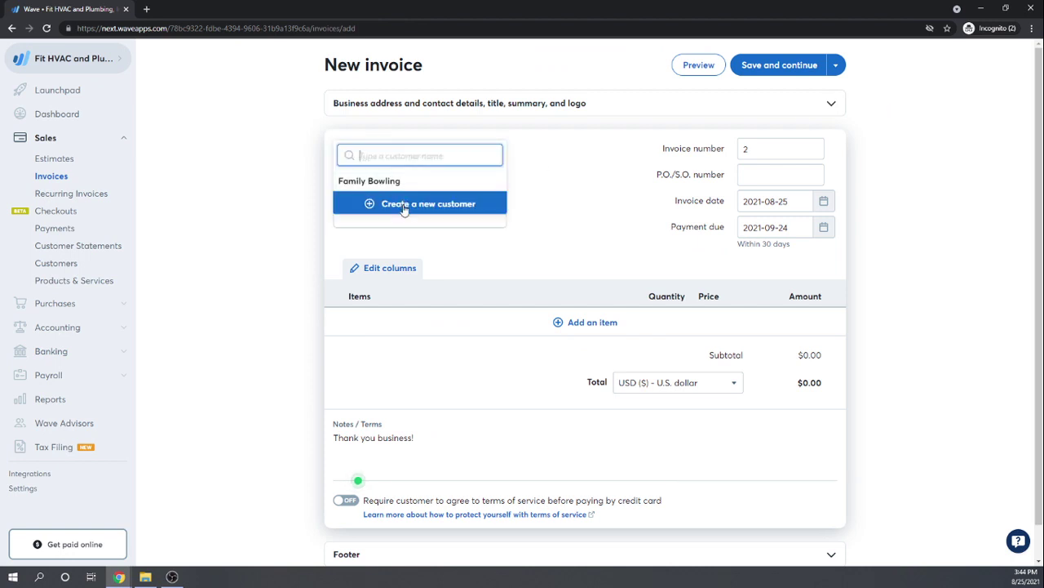
pyautogui.click(403, 206)
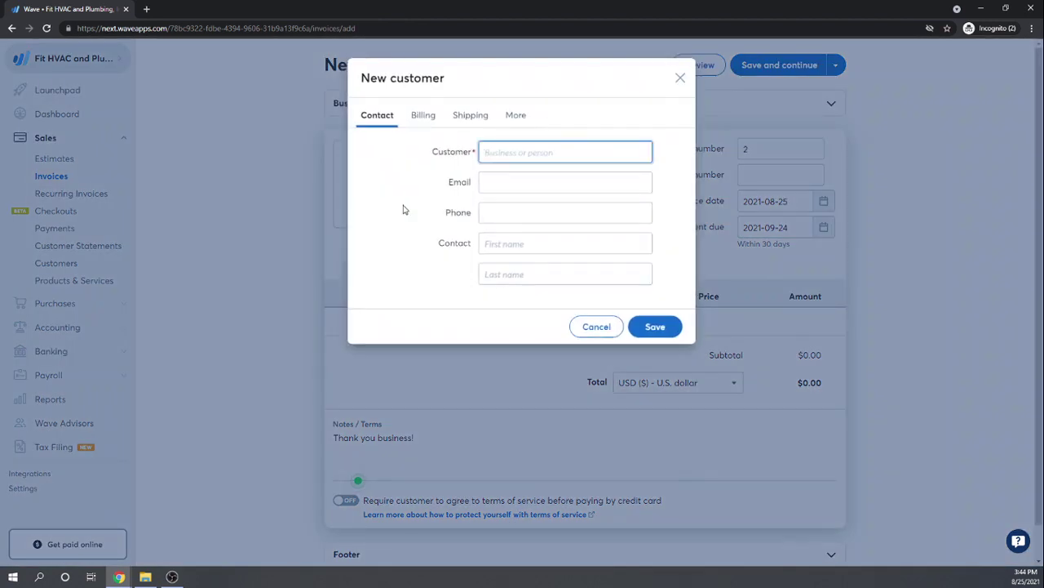
pyautogui.write('Big -Time Diner')
pyautogui.press('Tab')
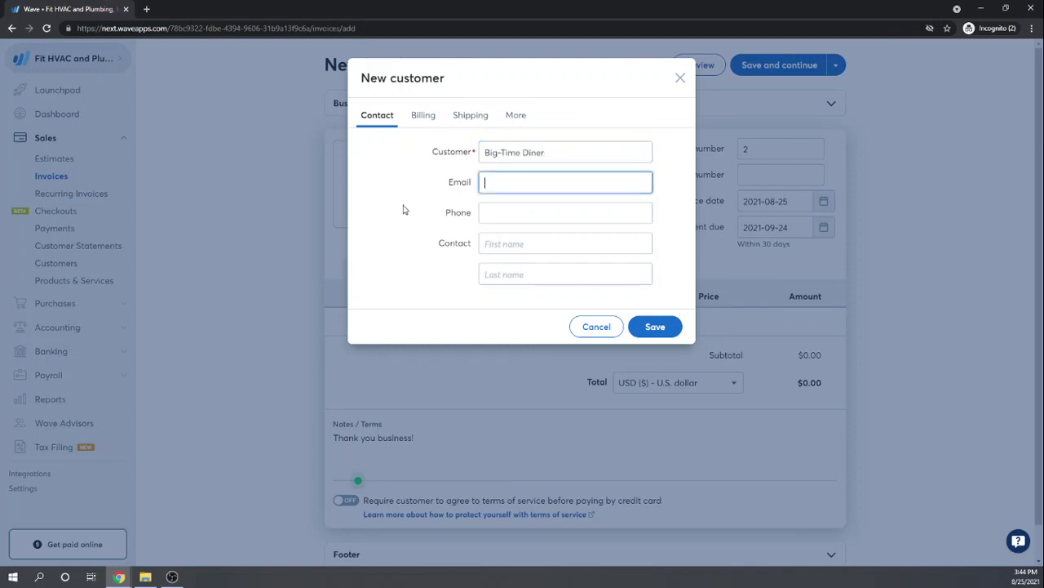
pyautogui.click(656, 327)
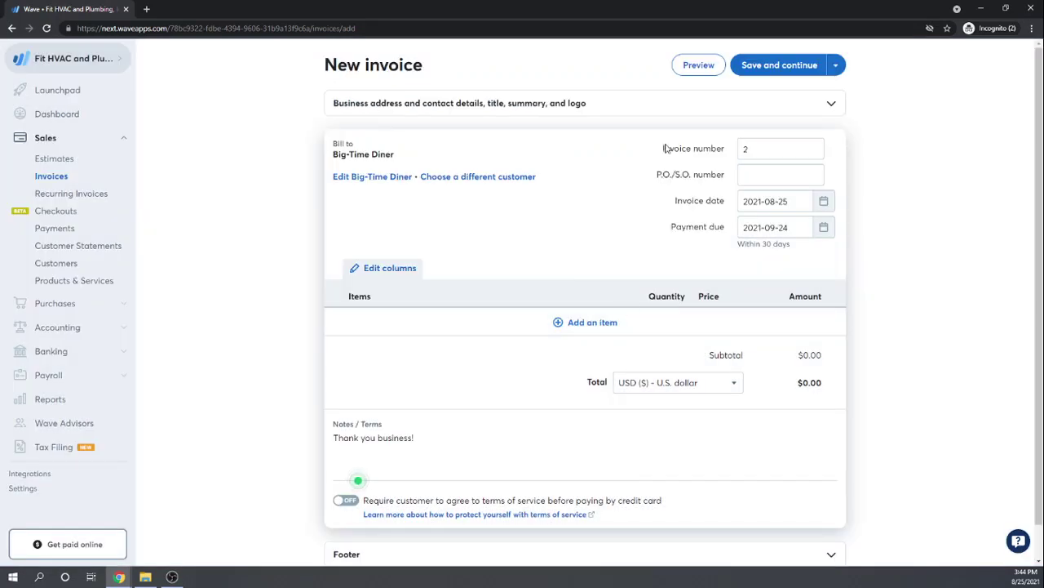
# Set the invoice date of the Big-Time Diner invoice to 2021-01-27
pyautogui.click(824, 203)
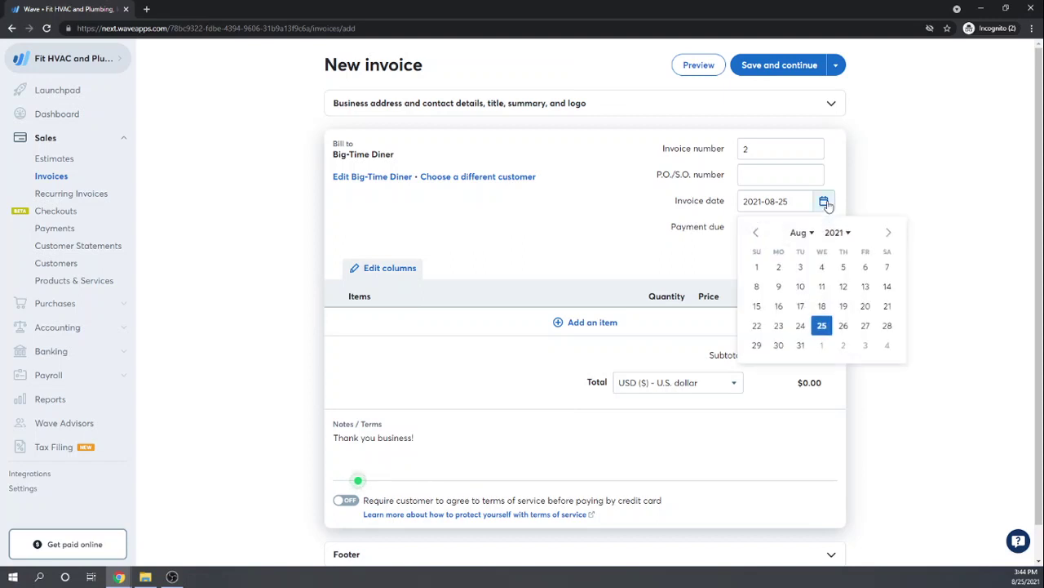
pyautogui.click(755, 234)
pyautogui.click(755, 234)
pyautogui.click(755, 234)
pyautogui.click(755, 234)
pyautogui.click(755, 234)
pyautogui.click(755, 234)
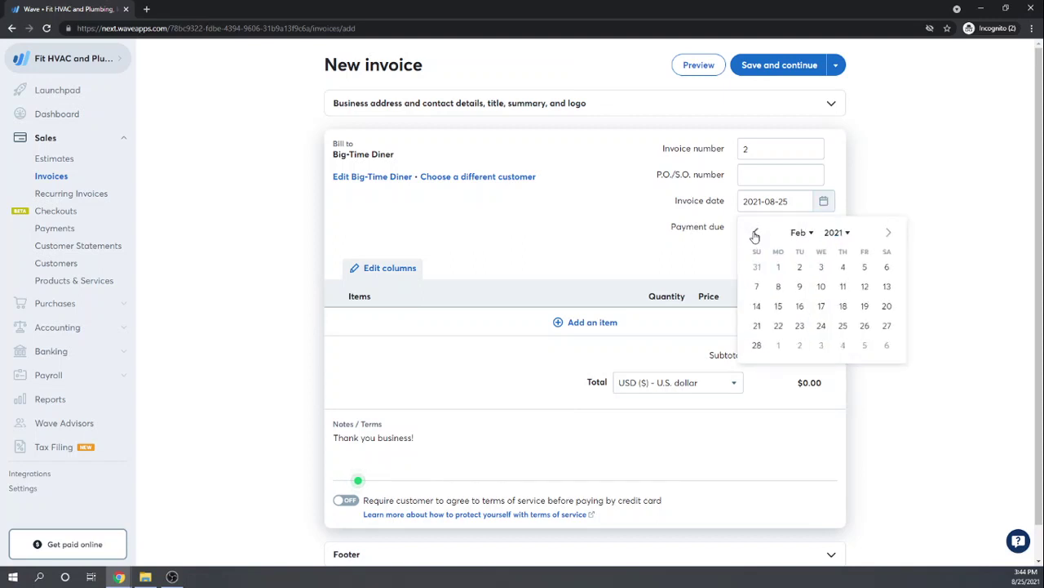
pyautogui.click(754, 234)
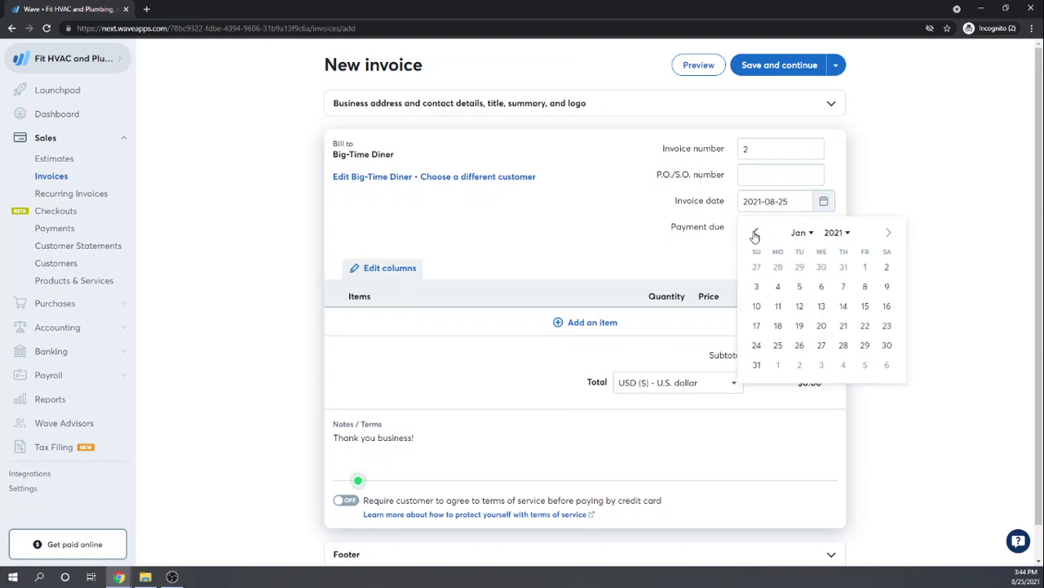
pyautogui.click(821, 345)
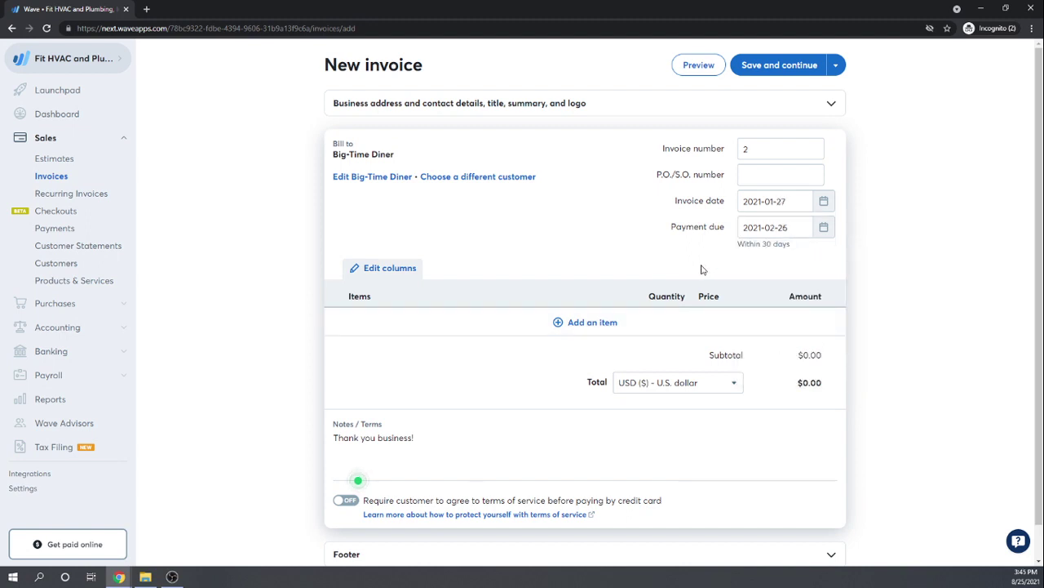
pyautogui.press('Tab')
pyautogui.press('Tab')
# Add Plumbing Widgets as an invoice item with the description "Plumbing Widgets"
pyautogui.click(585, 322)
pyautogui.scroll(-1, 422, 384)
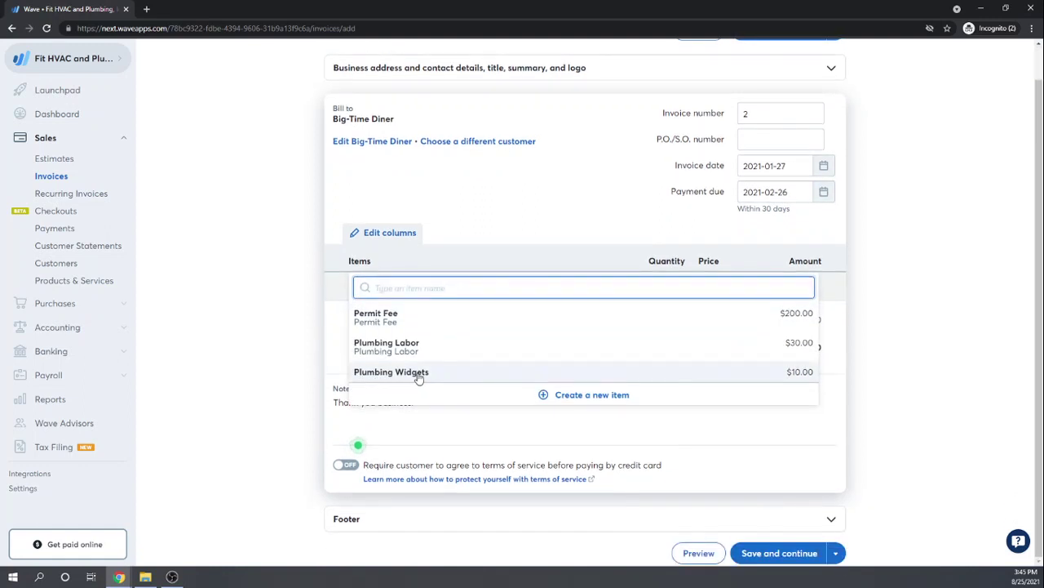
pyautogui.click(420, 373)
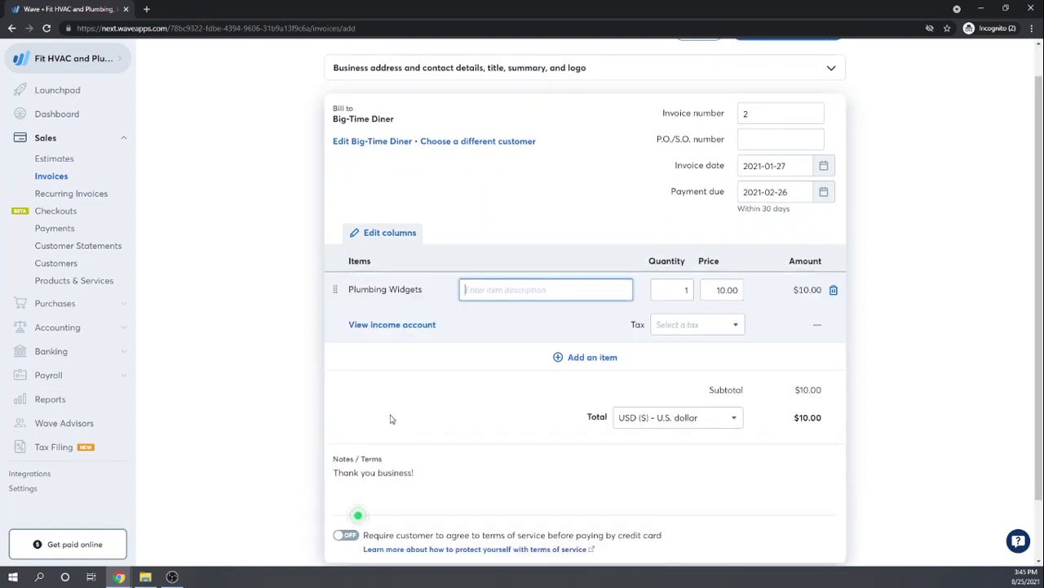
pyautogui.write('Plumbing Widgets')
pyautogui.press('Tab')
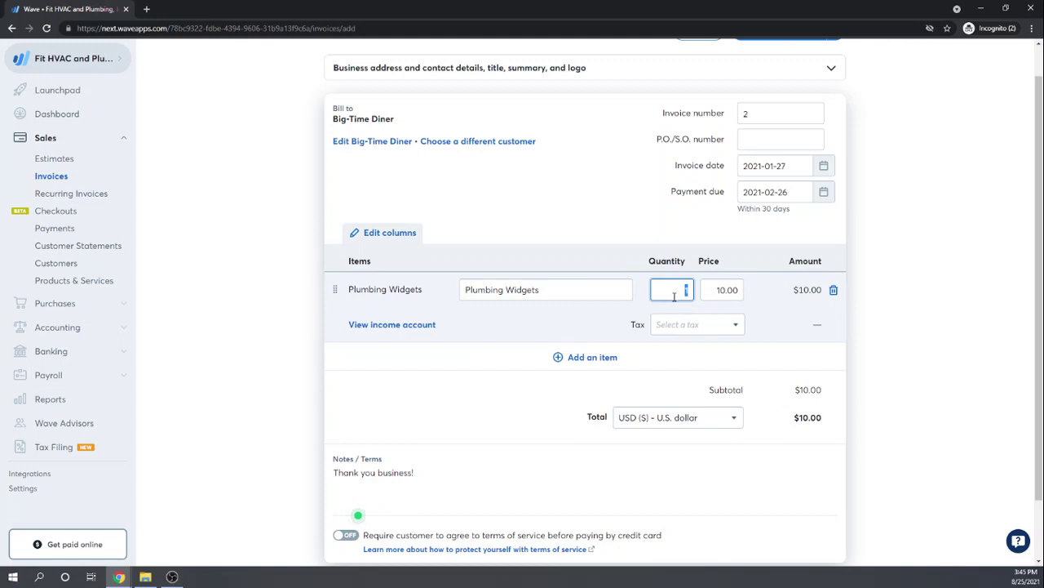
# Set the Plumbing Widgets line to quantity 20 at a price of 25 and apply the NYS 6% tax
pyautogui.write('20')
pyautogui.press('Tab')
pyautogui.write('25')
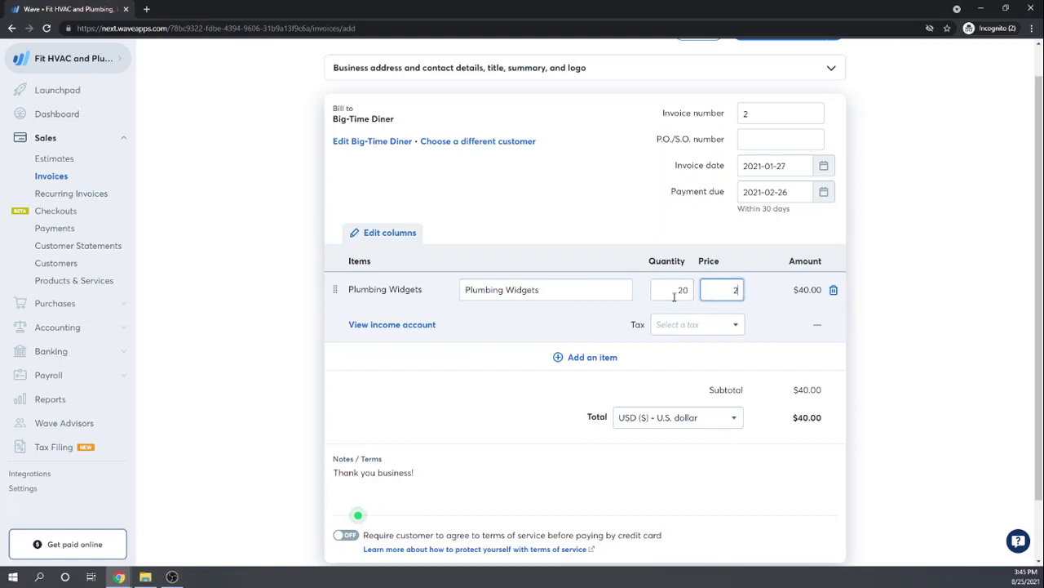
pyautogui.press('Tab')
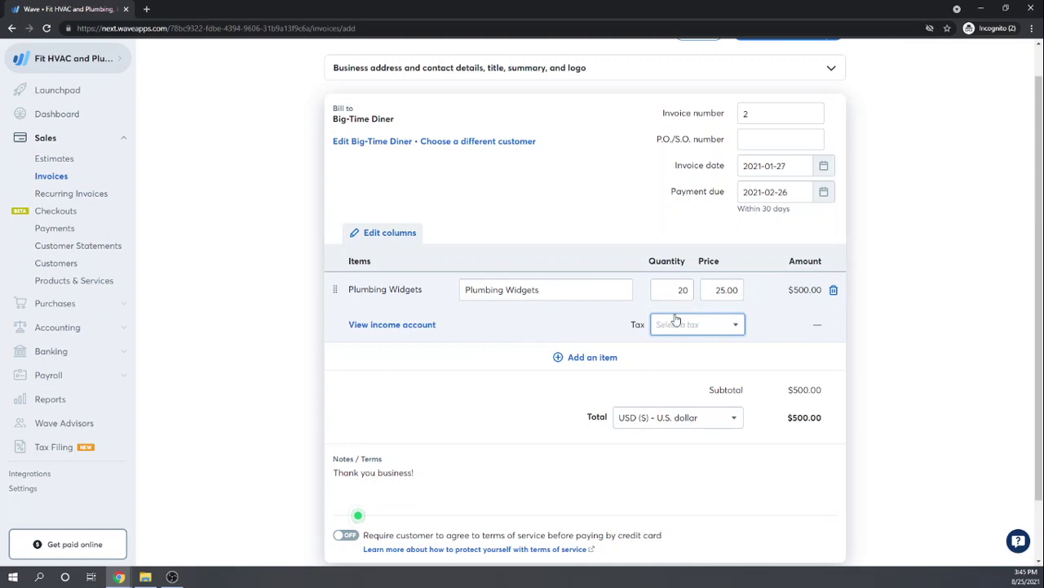
pyautogui.click(738, 327)
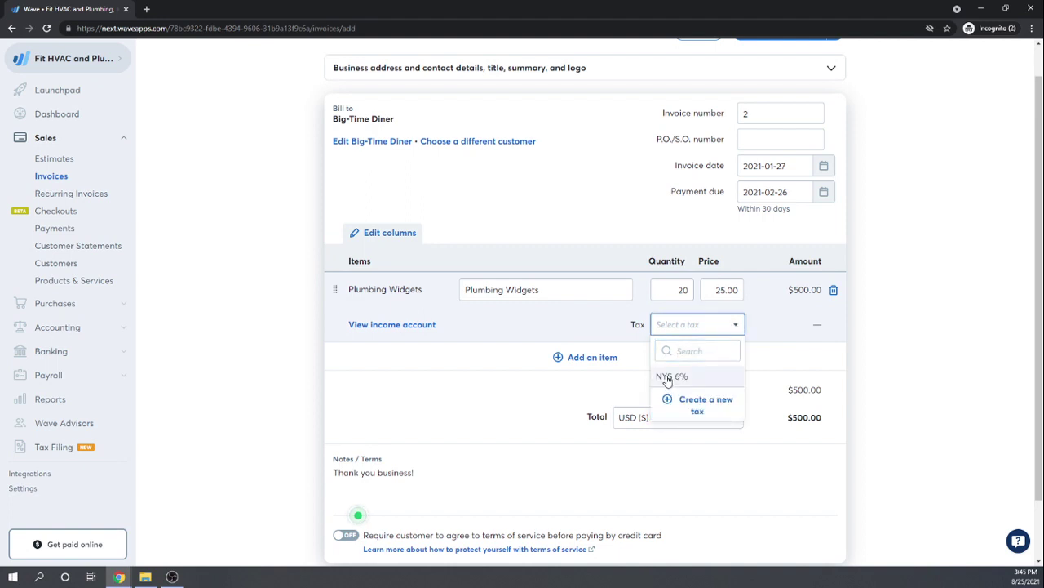
pyautogui.click(667, 378)
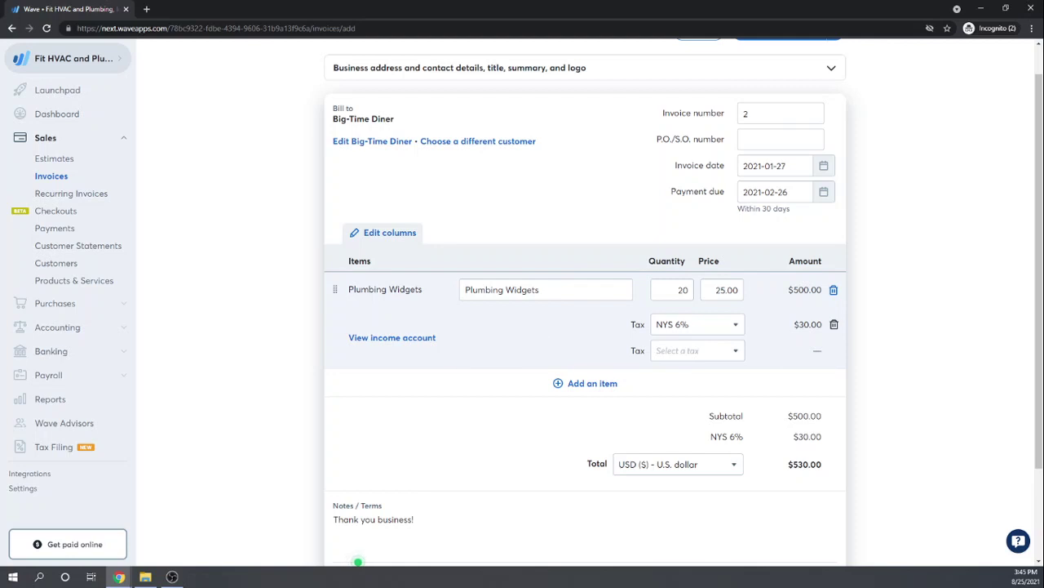
# Save the Big-Time Diner invoice, dismiss the online payments tip, and approve the draft
pyautogui.scroll(1, 627, 221)
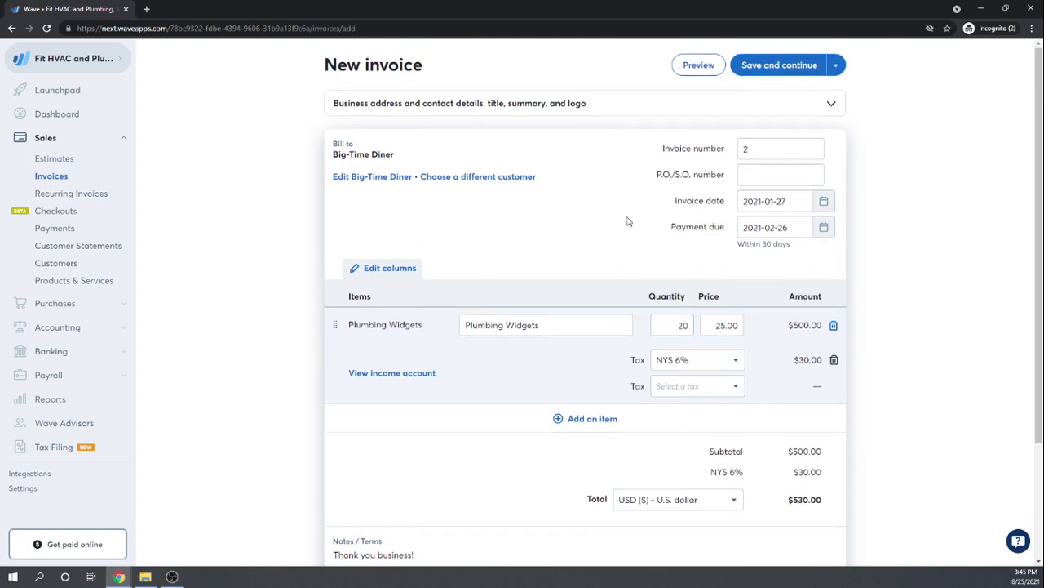
pyautogui.click(779, 65)
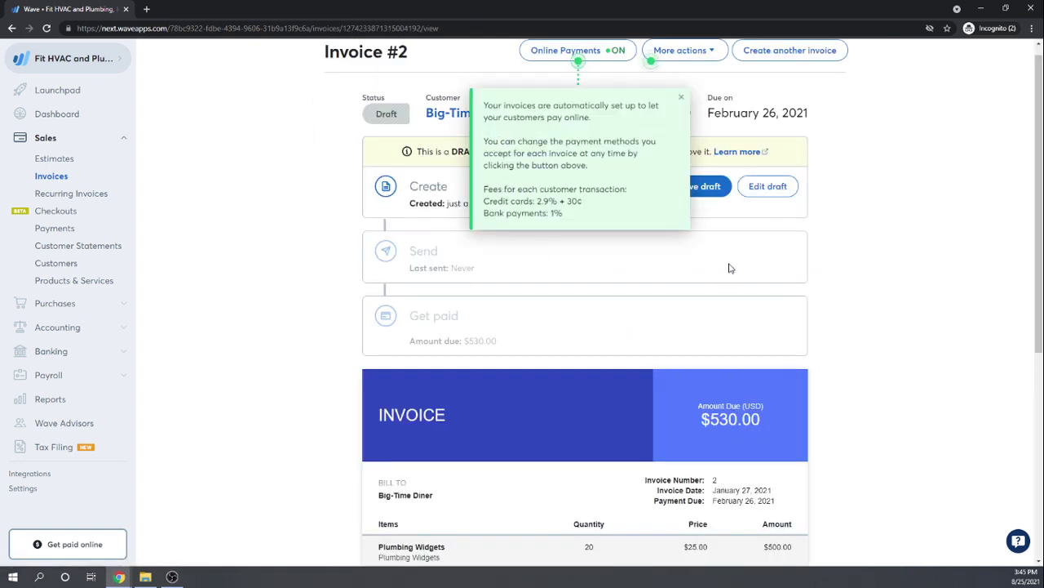
pyautogui.click(682, 97)
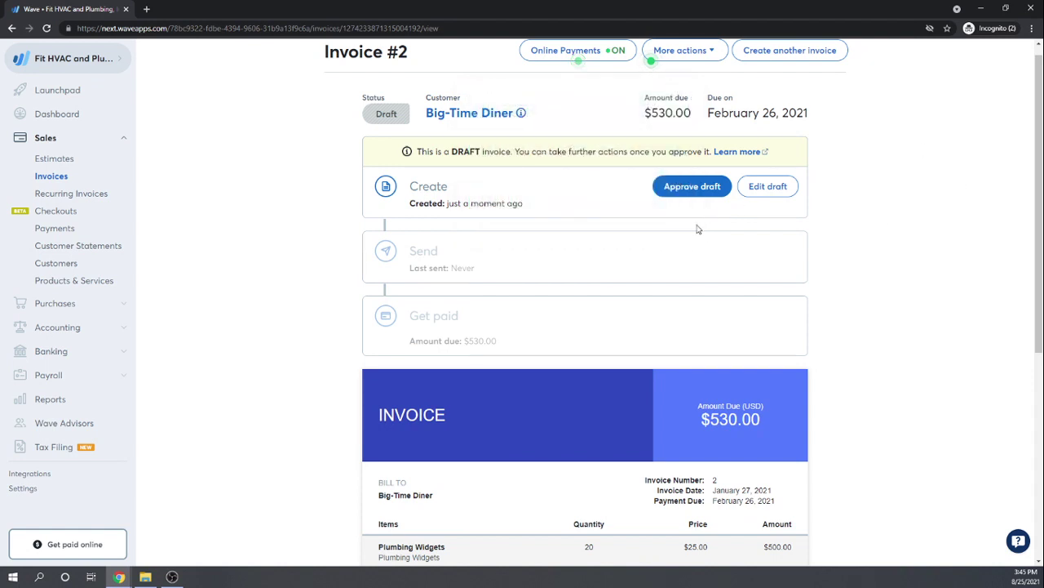
pyautogui.click(694, 192)
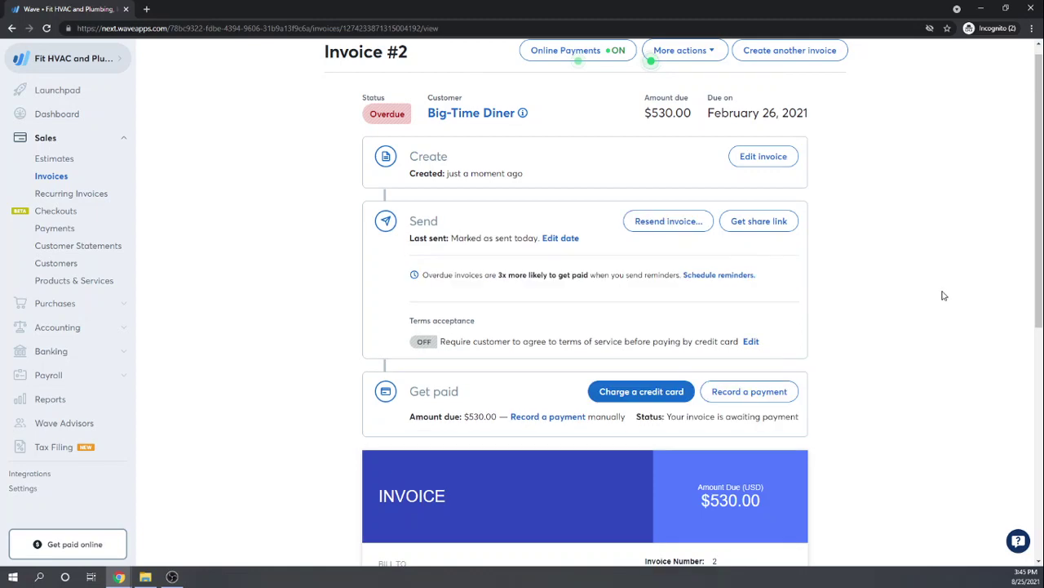
# Review the approved Big-Time Diner invoice, including its sending status, payment section, line items and totals
pyautogui.scroll(-5, 944, 295)
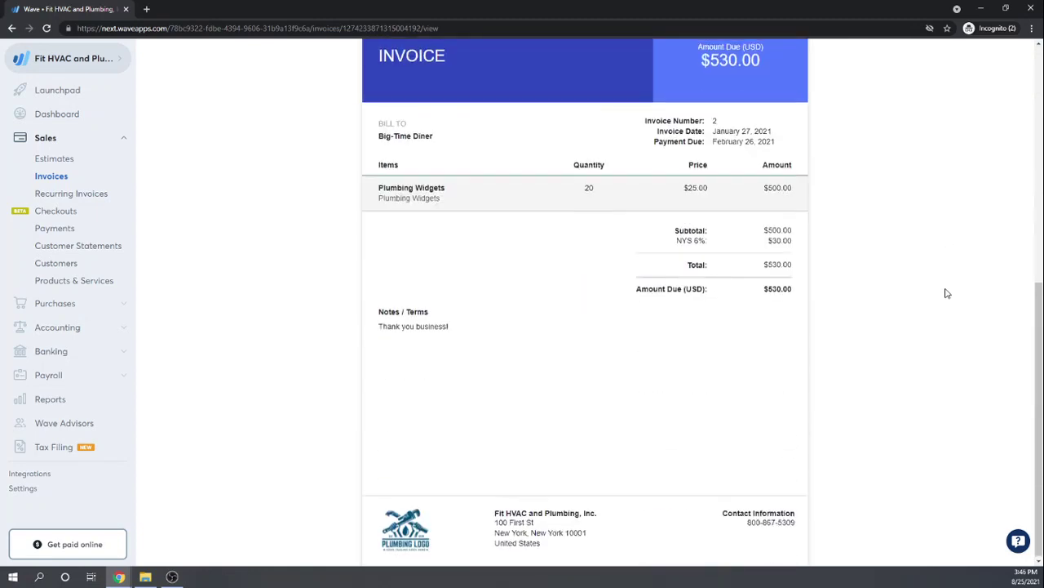
pyautogui.scroll(2, 947, 293)
pyautogui.scroll(4, 947, 293)
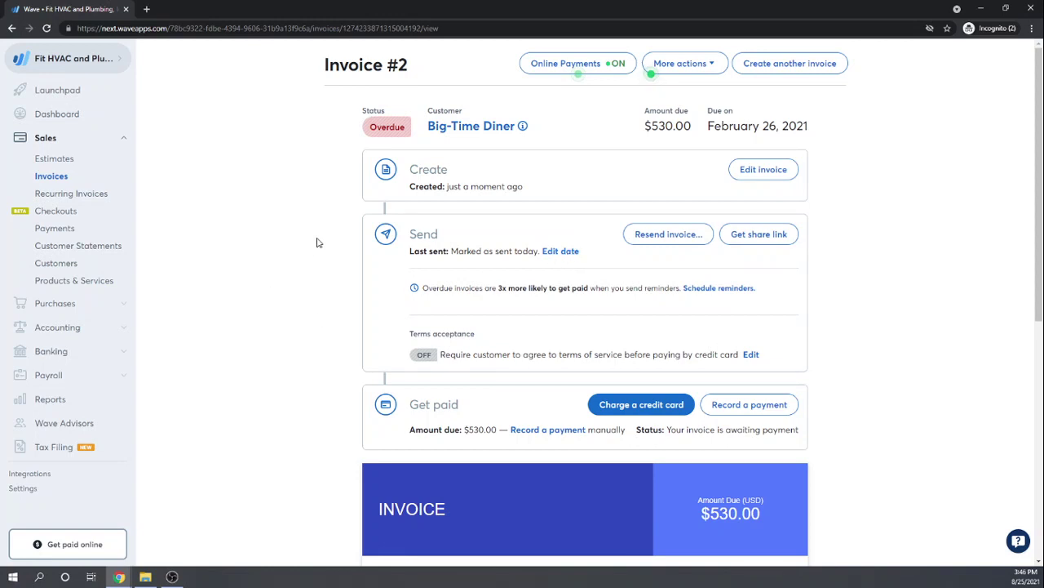
pyautogui.scroll(-3, 318, 243)
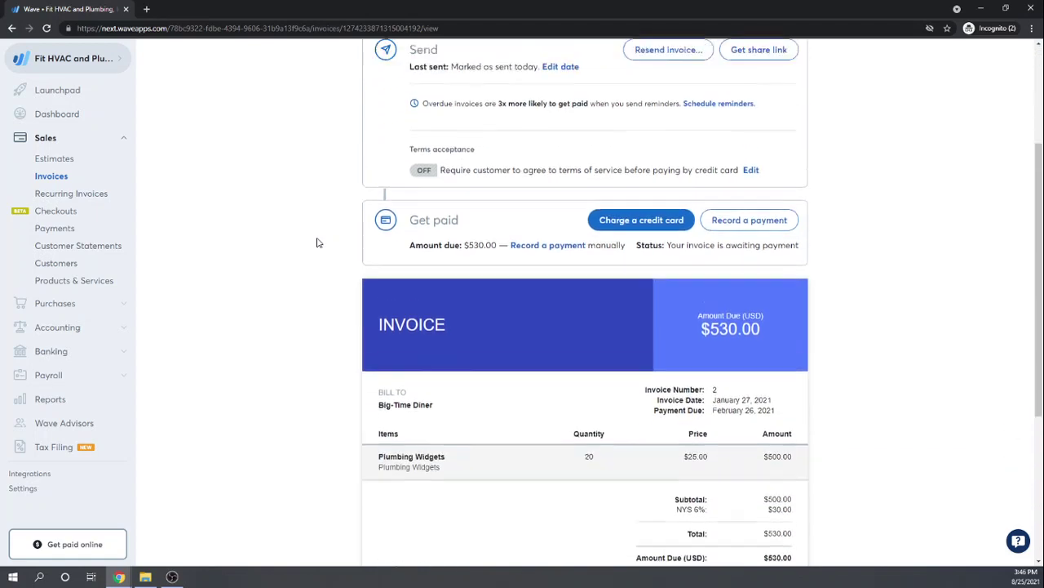
pyautogui.scroll(3, 318, 242)
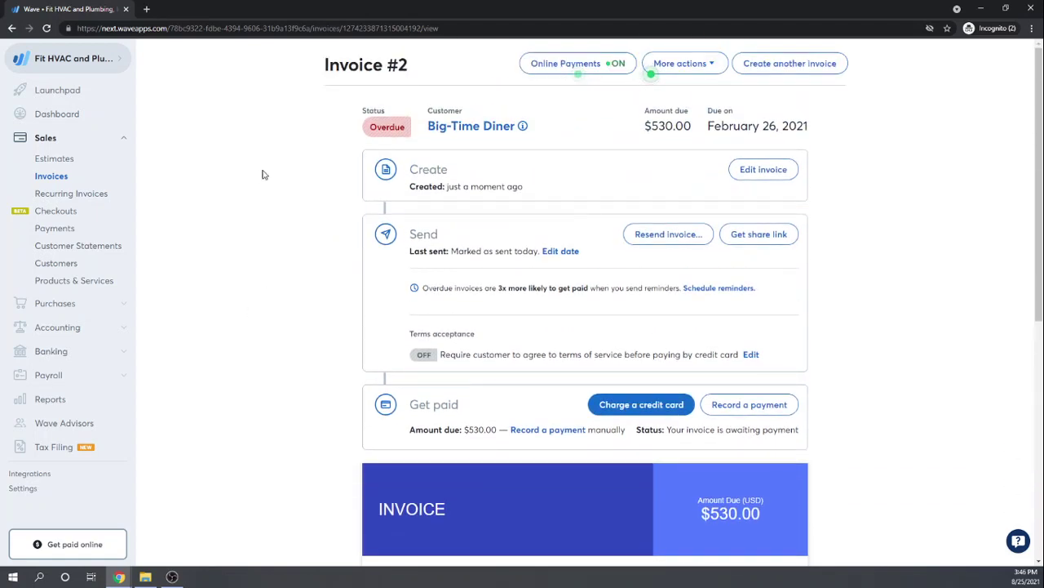
pyautogui.scroll(-2, 187, 367)
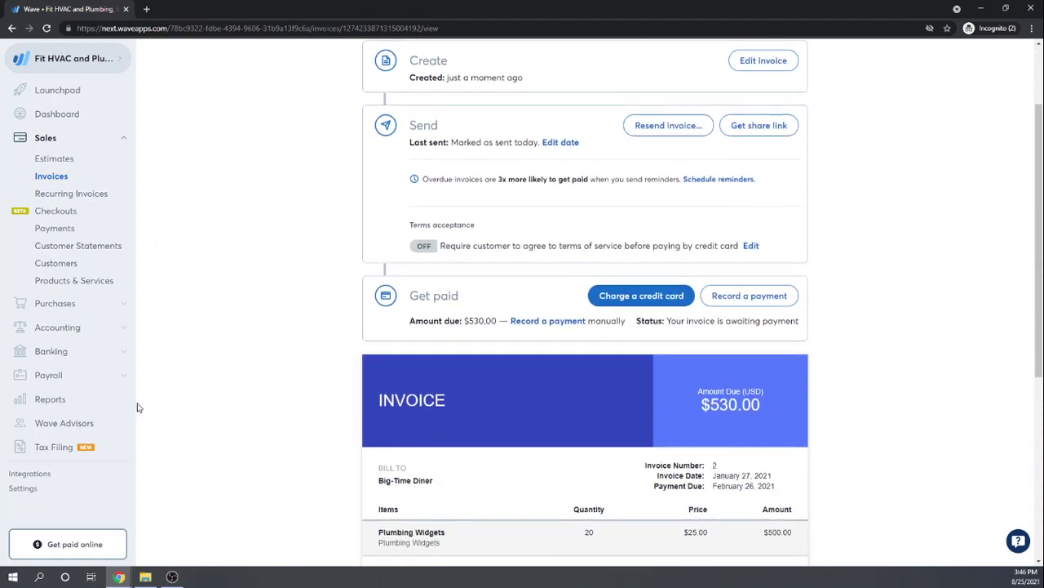
# Open the Profit & Loss report for 2021 and show its account details
pyautogui.click(53, 400)
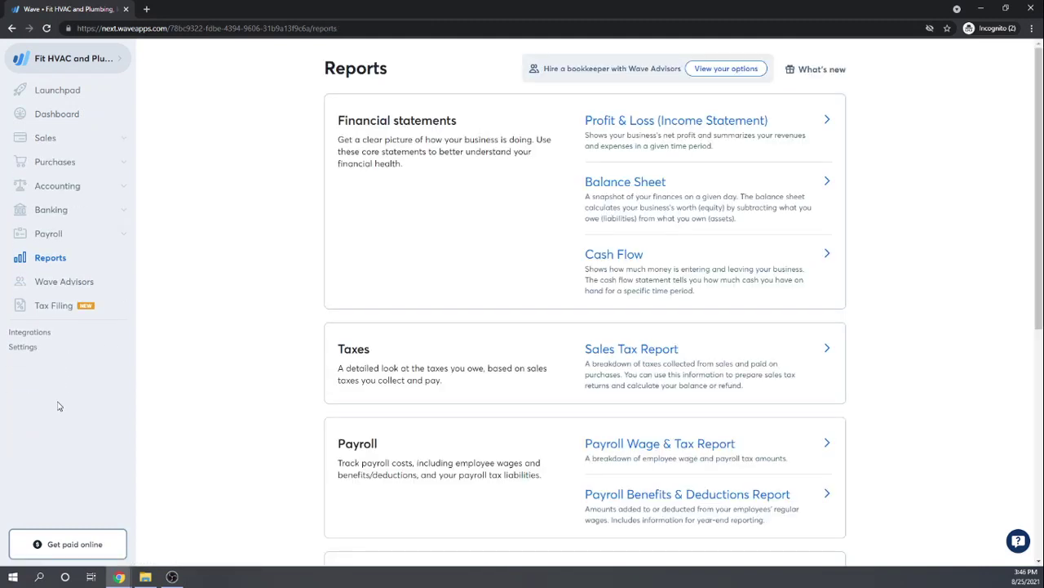
pyautogui.click(622, 124)
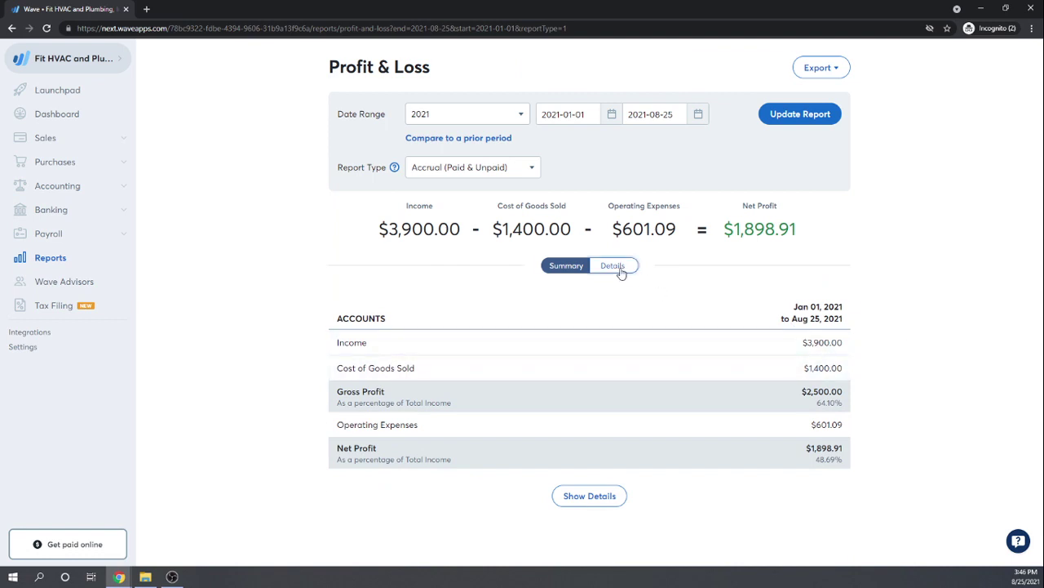
pyautogui.click(621, 270)
pyautogui.scroll(-2, 865, 290)
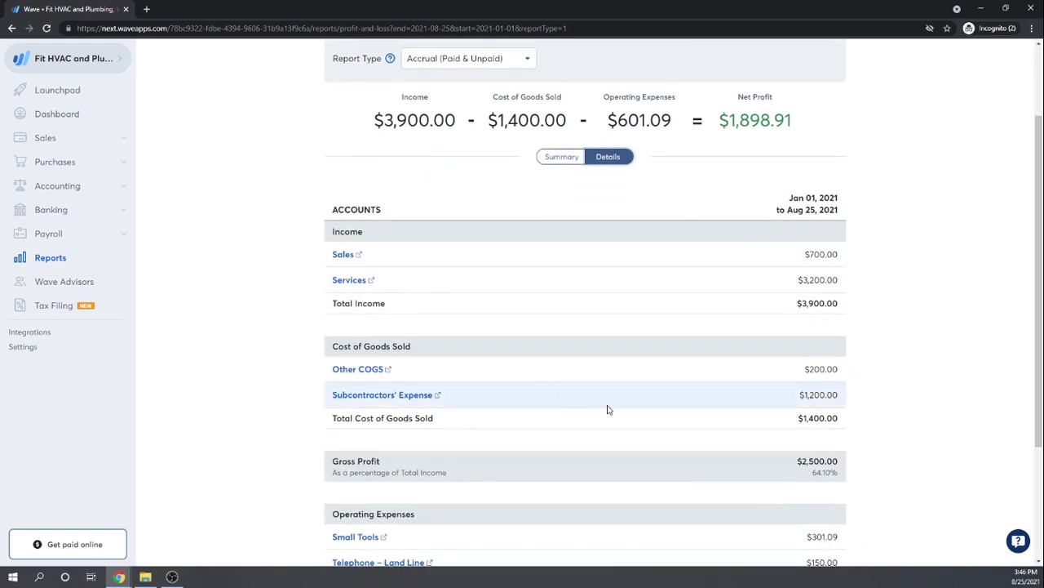
# Check the account transactions behind the Services and Sales income, closing each one to return to the Profit & Loss report
pyautogui.click(349, 281)
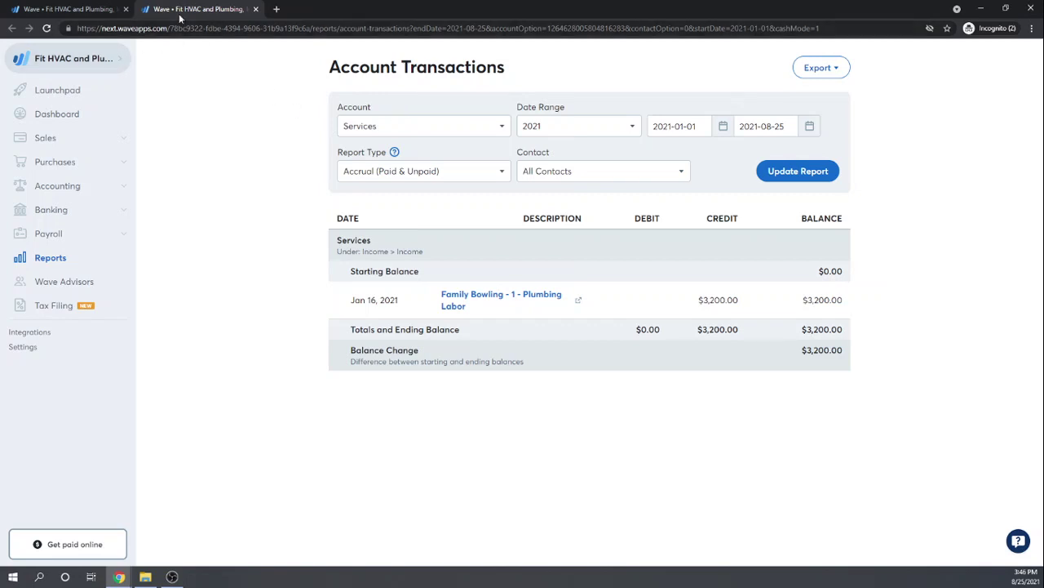
pyautogui.click(255, 9)
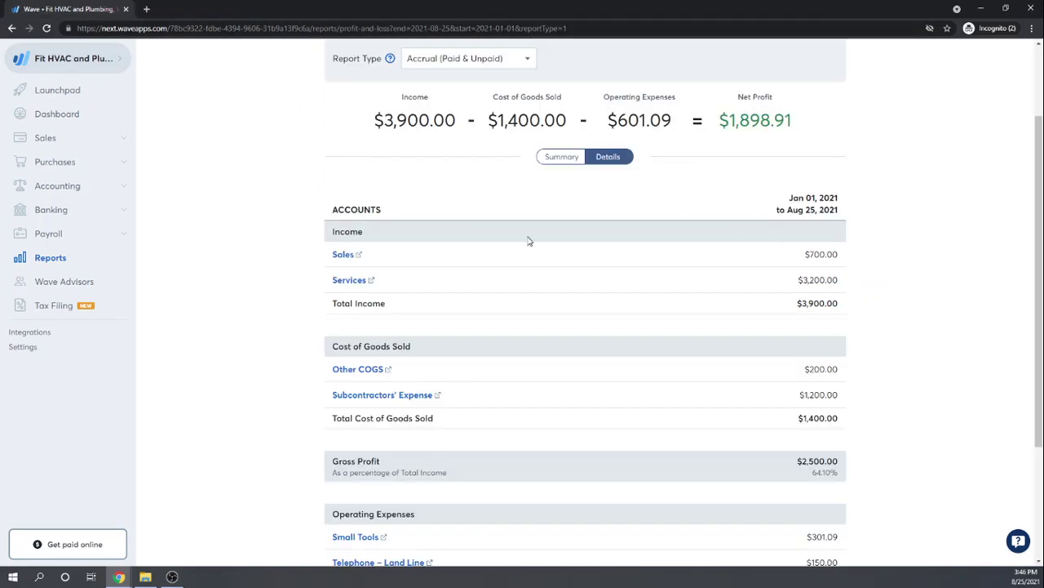
pyautogui.click(344, 255)
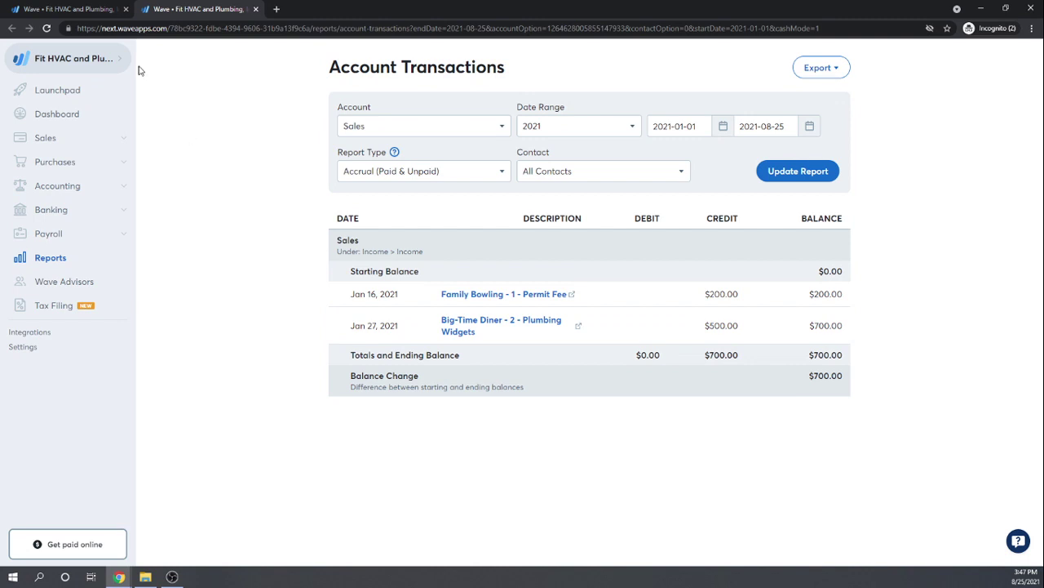
pyautogui.click(256, 12)
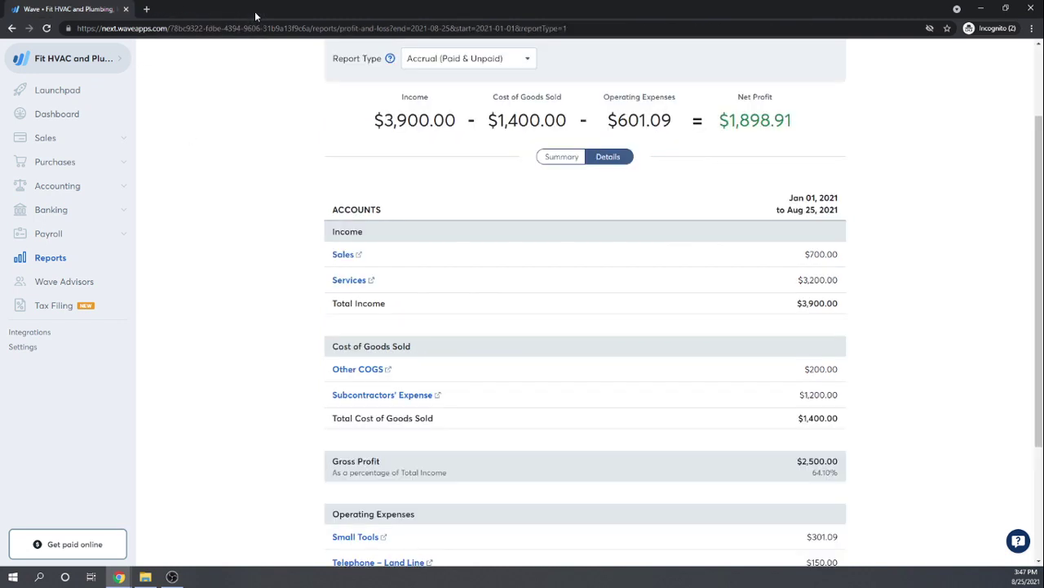
# Examine the income, cost of goods sold, operating expenses and net profit in the detailed Profit & Loss report
pyautogui.scroll(-2, 395, 276)
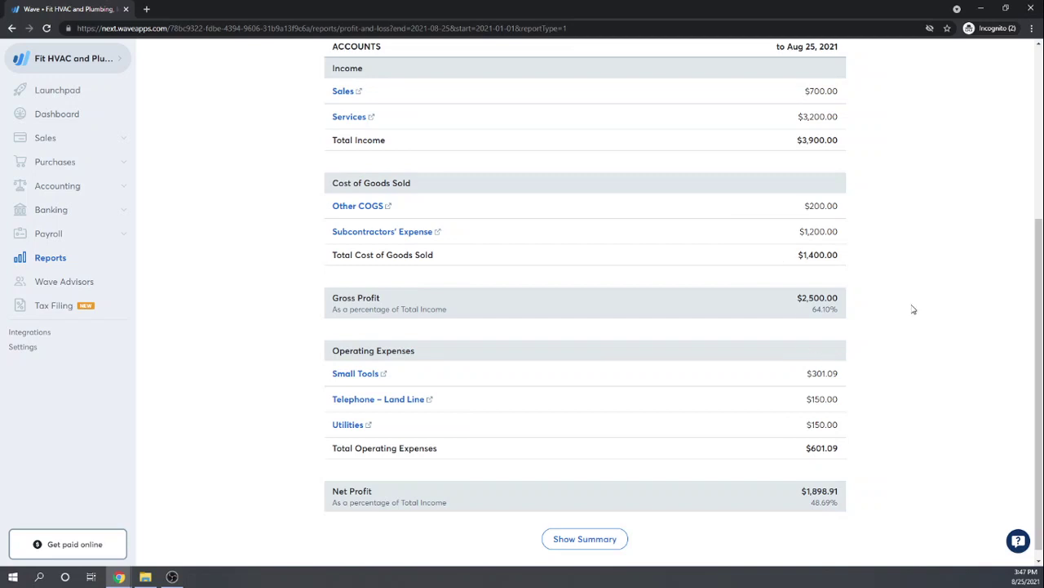
pyautogui.scroll(-1, 913, 309)
pyautogui.scroll(4, 913, 310)
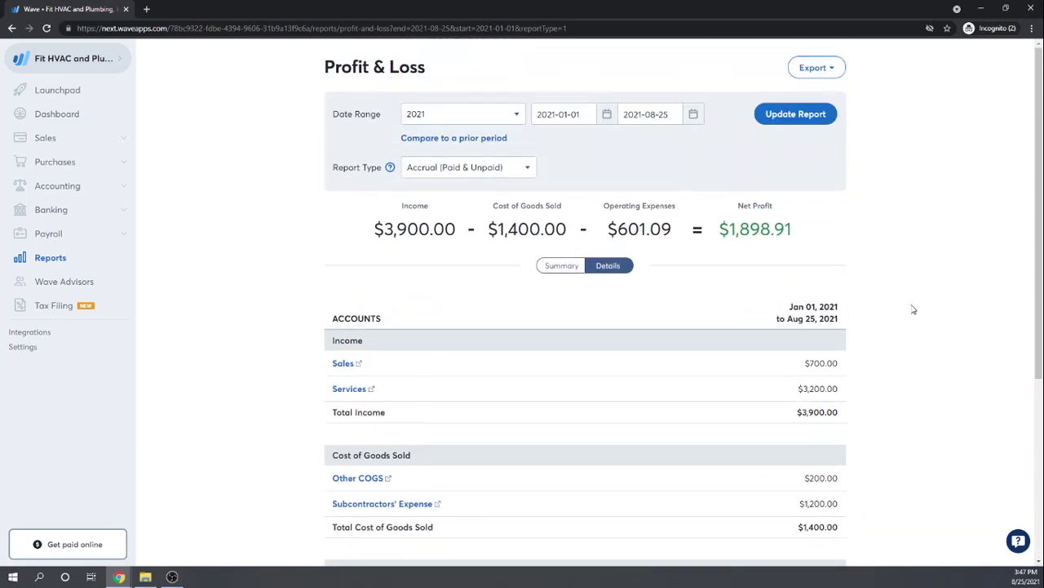
pyautogui.scroll(-2, 177, 383)
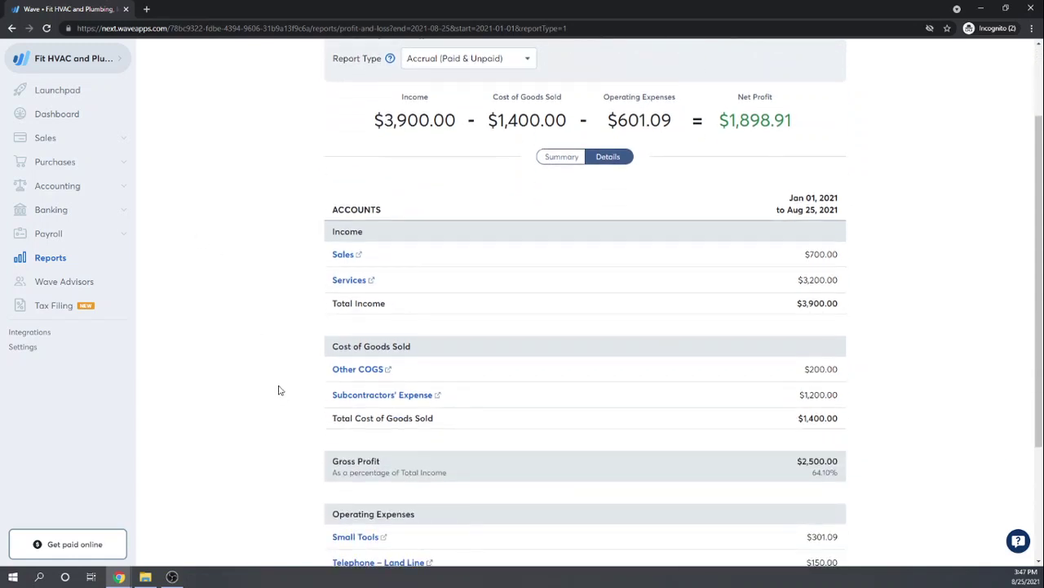
pyautogui.scroll(2, 273, 380)
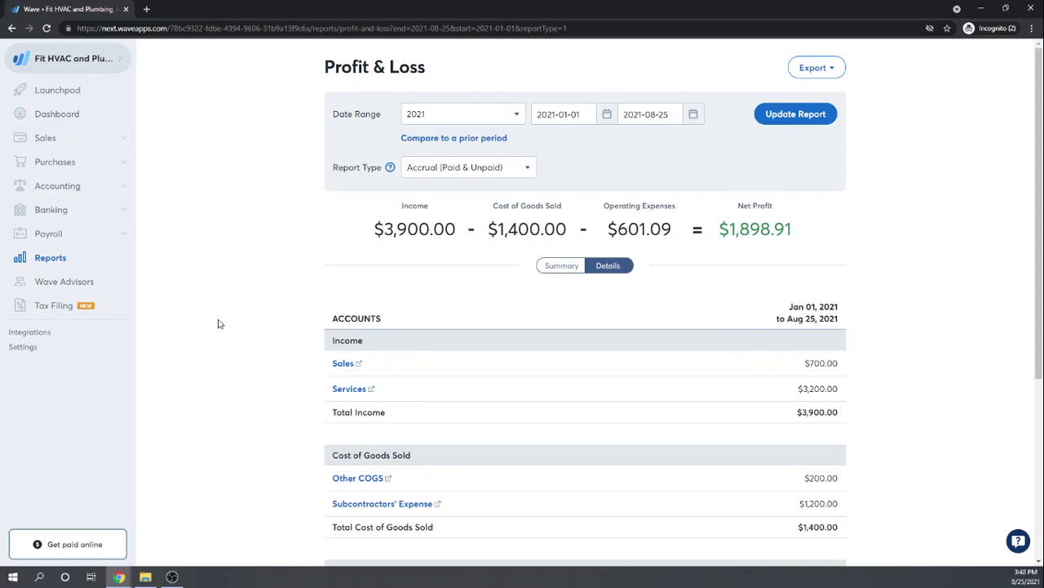
pyautogui.scroll(-1, 218, 324)
pyautogui.scroll(-3, 217, 324)
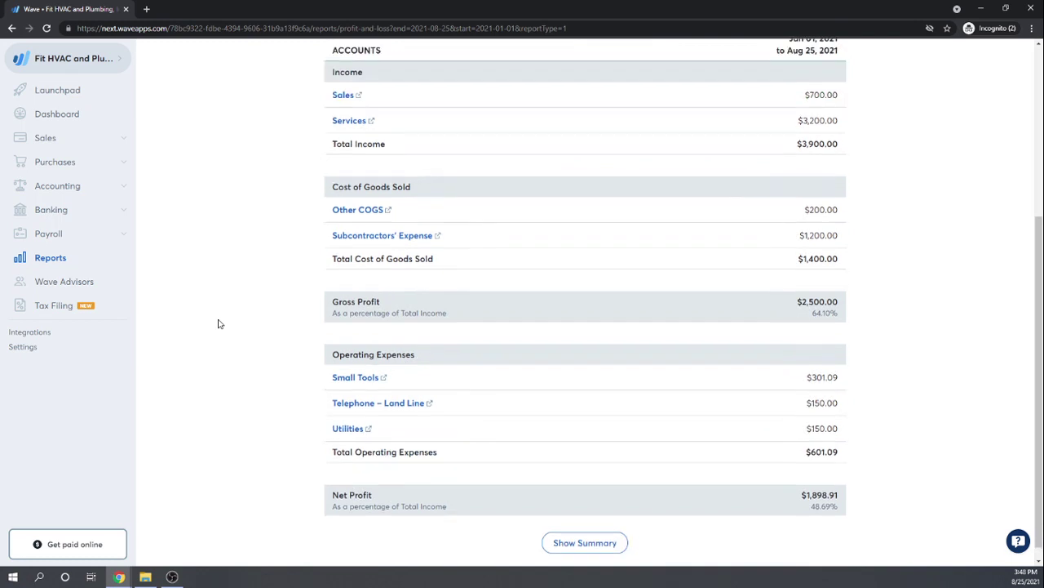
pyautogui.scroll(4, 218, 324)
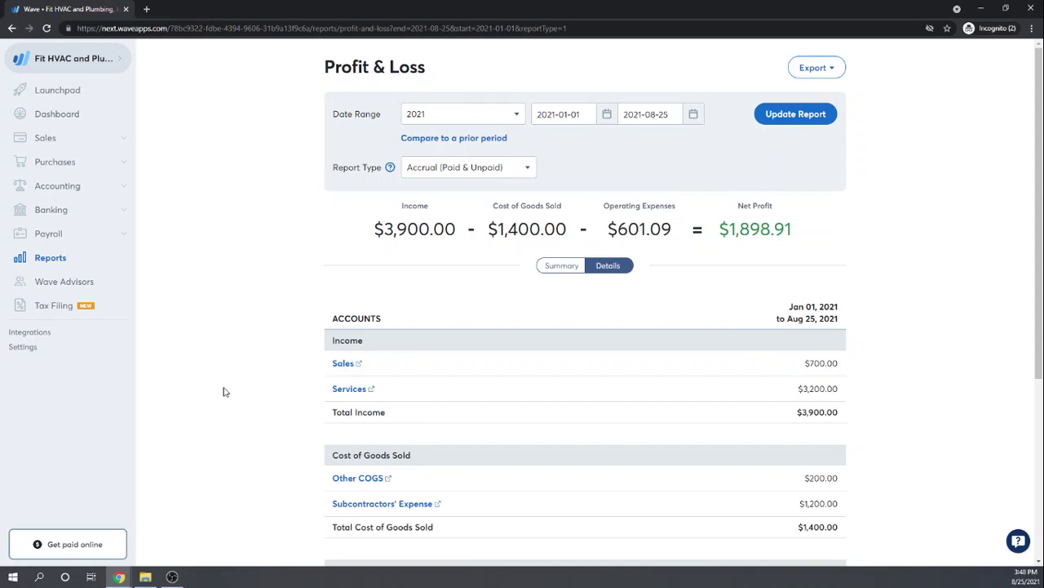
# Go to the accounting transactions and start a new journal transaction
pyautogui.click(65, 187)
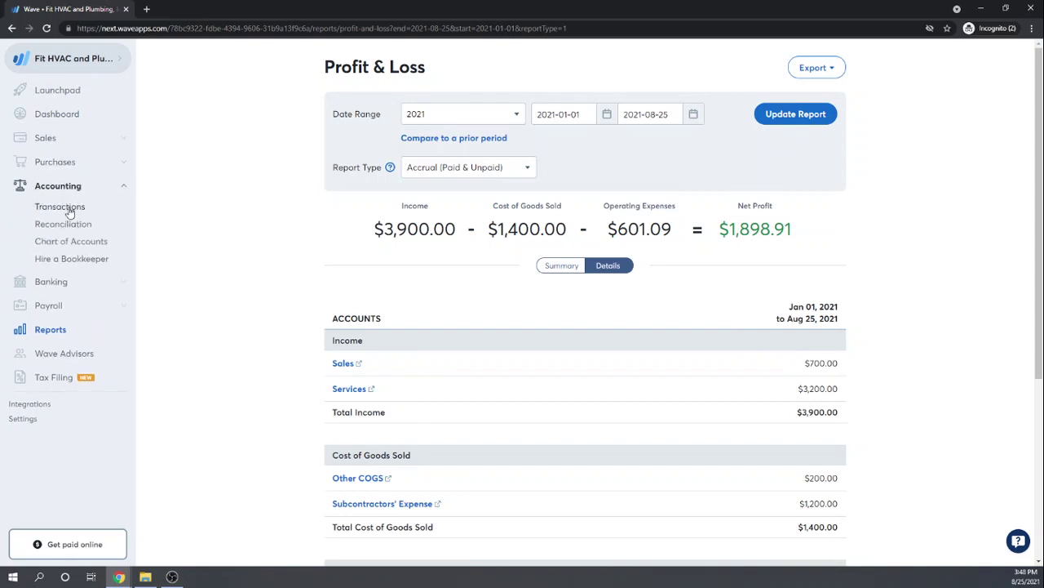
pyautogui.click(70, 209)
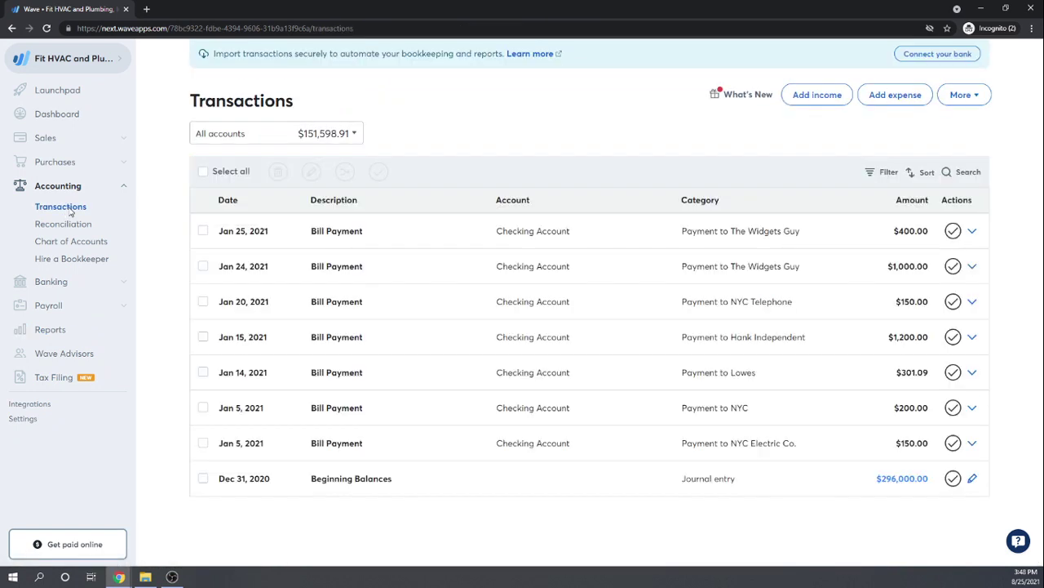
pyautogui.click(980, 97)
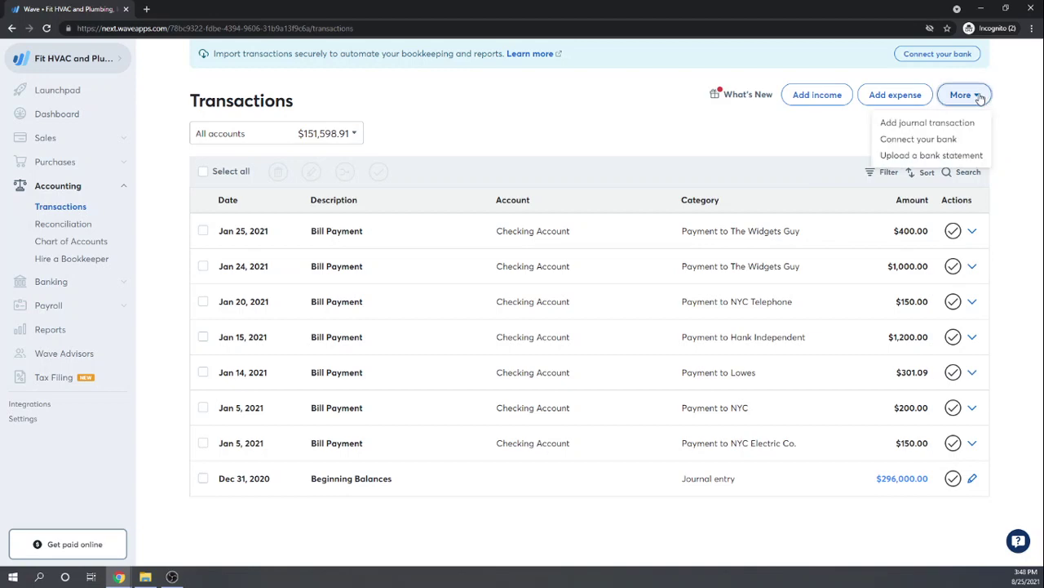
pyautogui.click(954, 124)
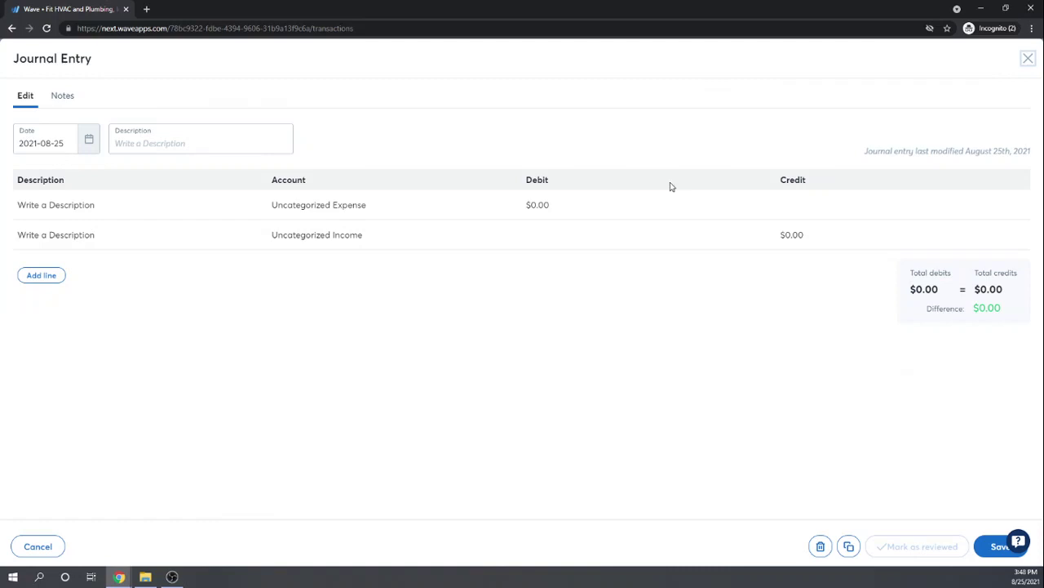
# Date the journal entry 2021-01-27 and give it the description COGS
pyautogui.click(88, 140)
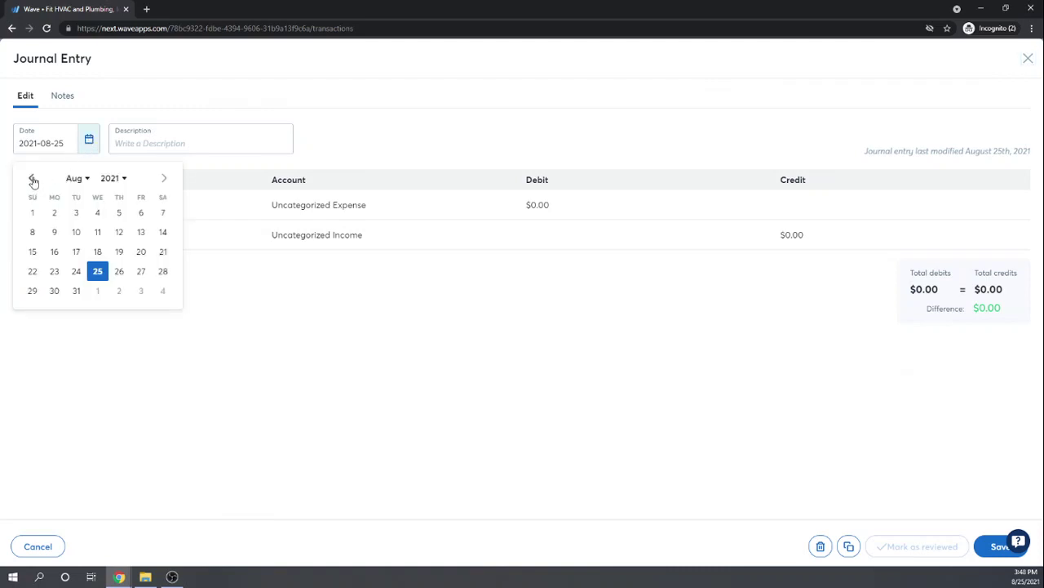
pyautogui.doubleClick(32, 179)
pyautogui.doubleClick(32, 178)
pyautogui.doubleClick(32, 179)
pyautogui.click(32, 178)
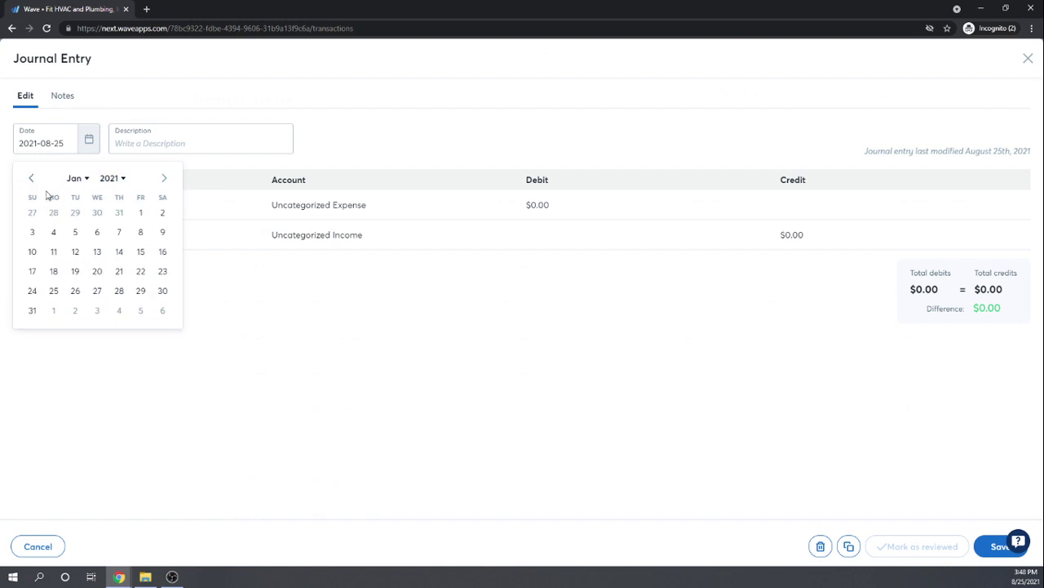
pyautogui.click(96, 291)
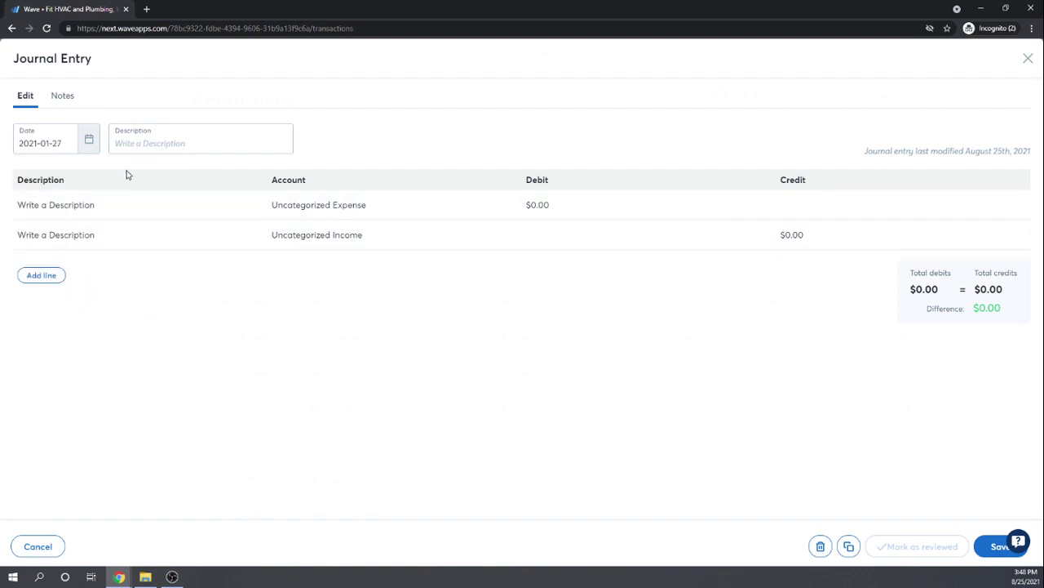
pyautogui.click(136, 147)
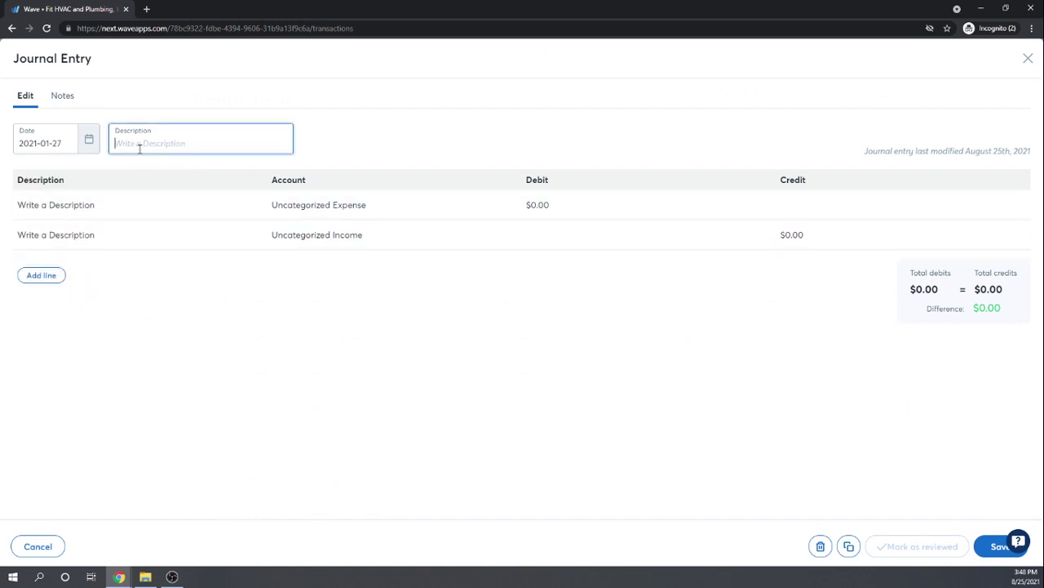
pyautogui.write('COGS')
pyautogui.press('Tab')
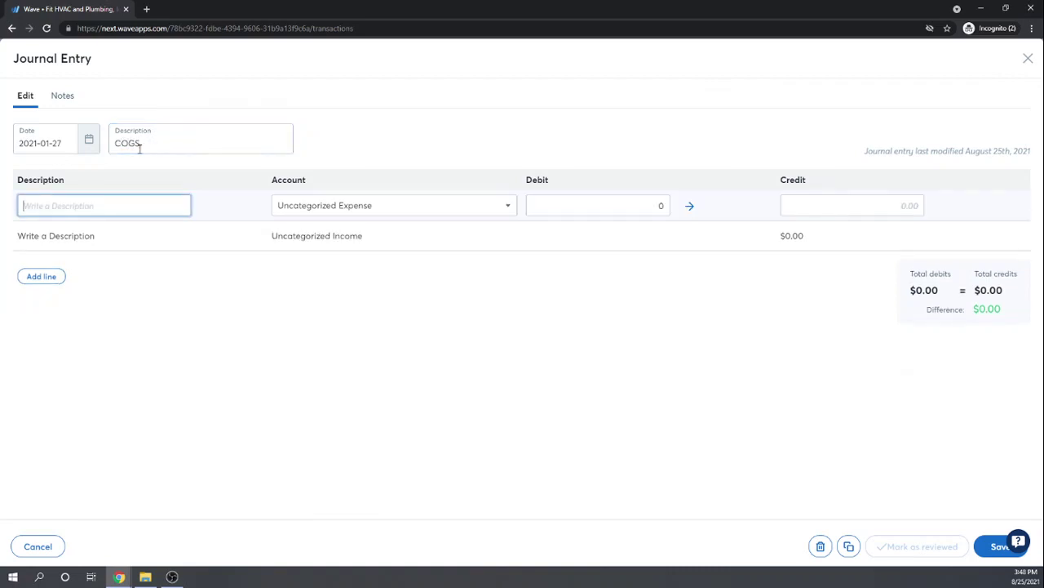
# Describe the first journal line as COGS and assign it to the Purchases – Parts & Materials account
pyautogui.write('COGS')
pyautogui.press('Tab')
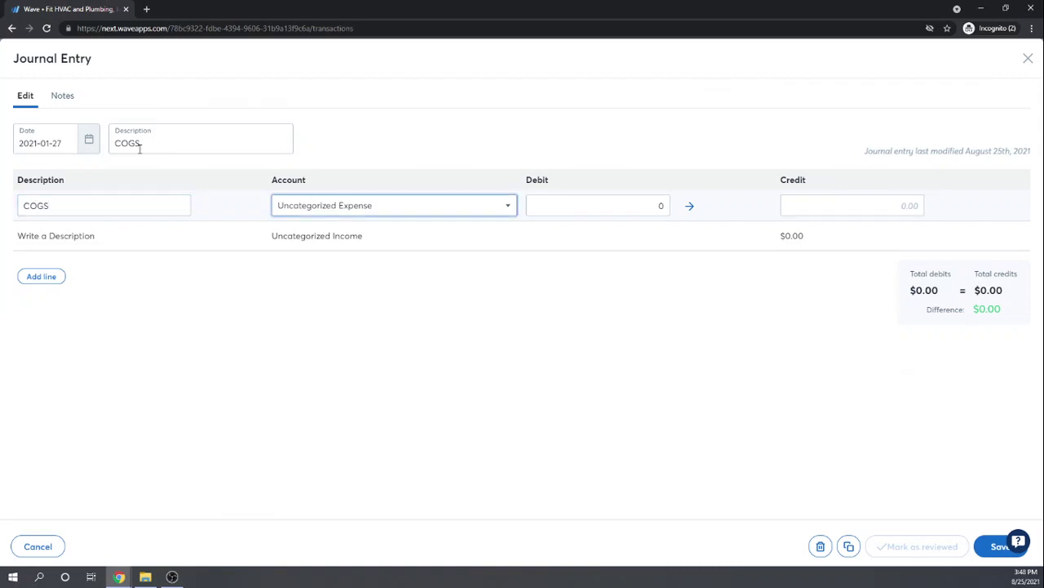
pyautogui.write('C')
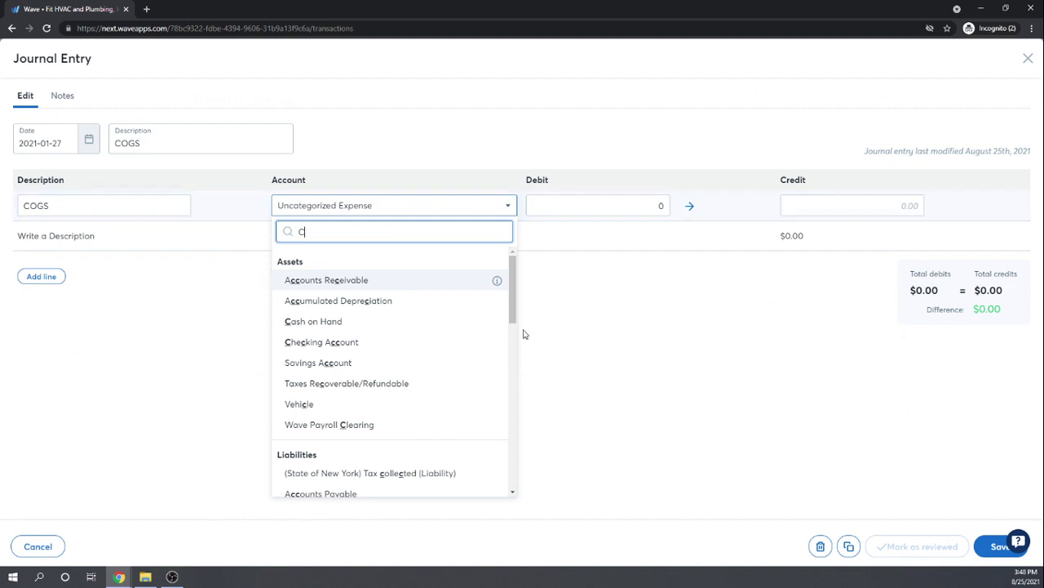
pyautogui.scroll(-4, 401, 368)
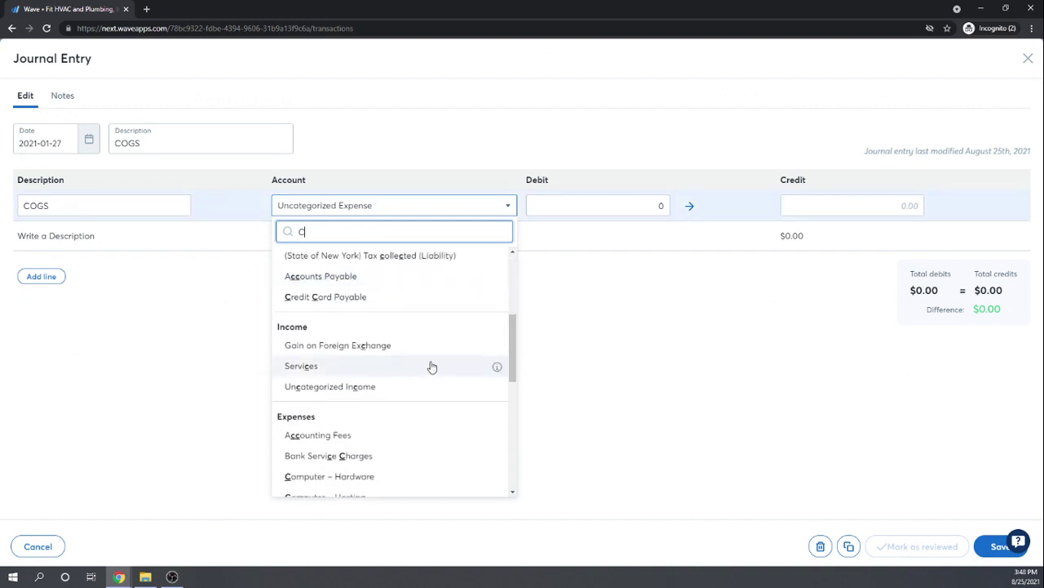
pyautogui.scroll(-3, 448, 377)
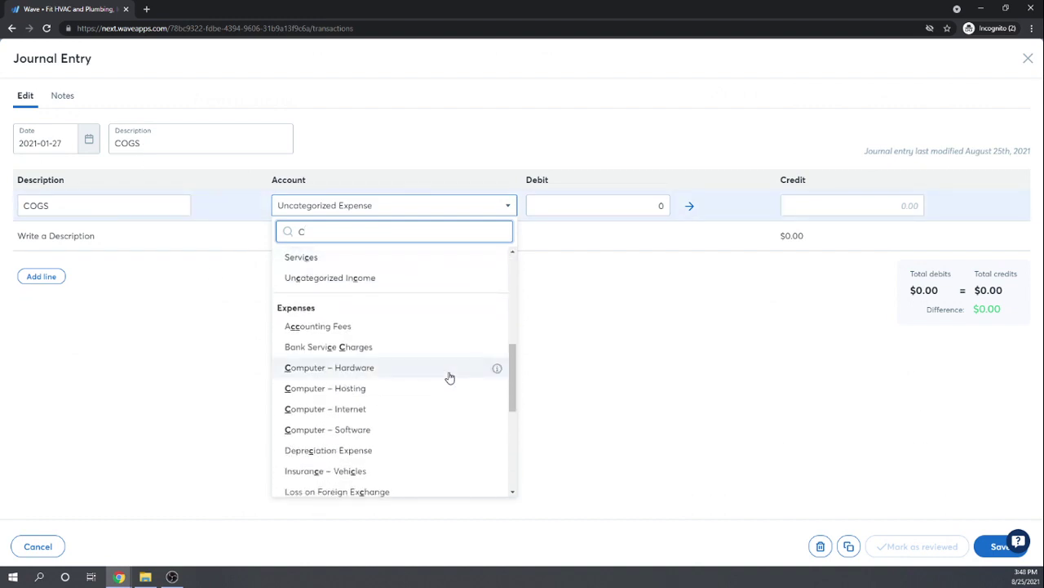
pyautogui.scroll(-4, 448, 377)
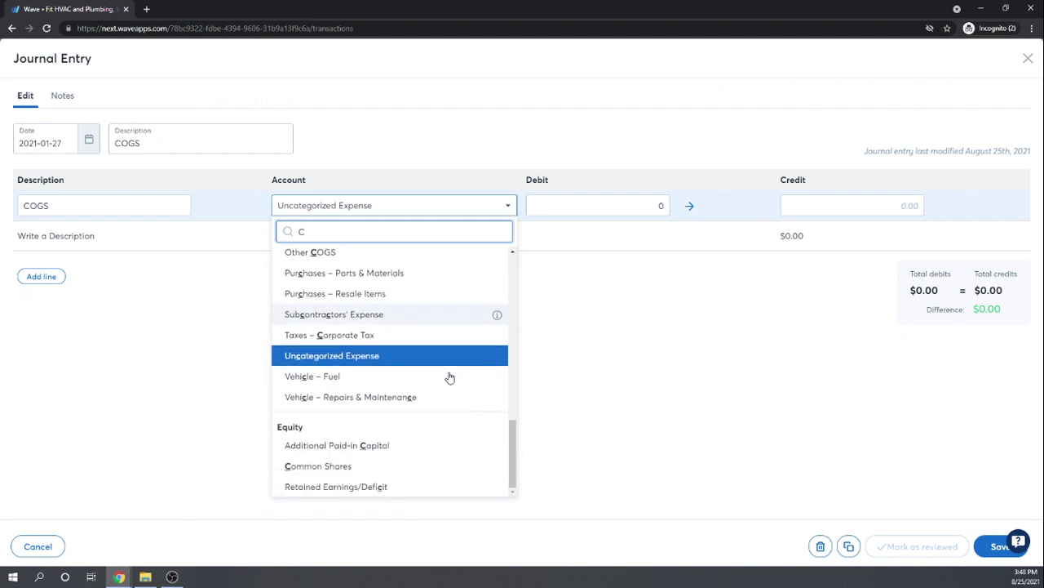
pyautogui.scroll(3, 450, 377)
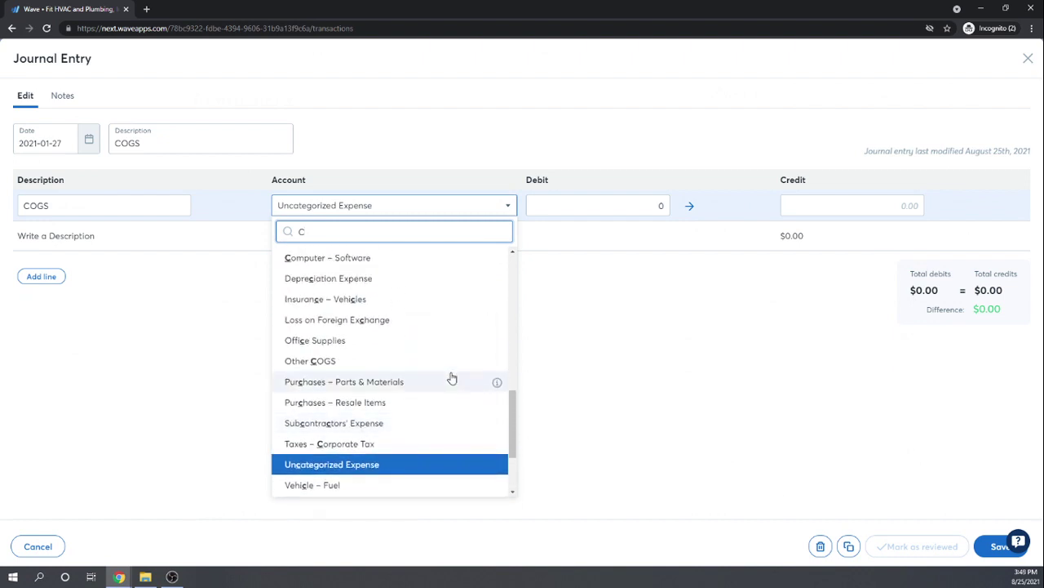
pyautogui.scroll(5, 452, 377)
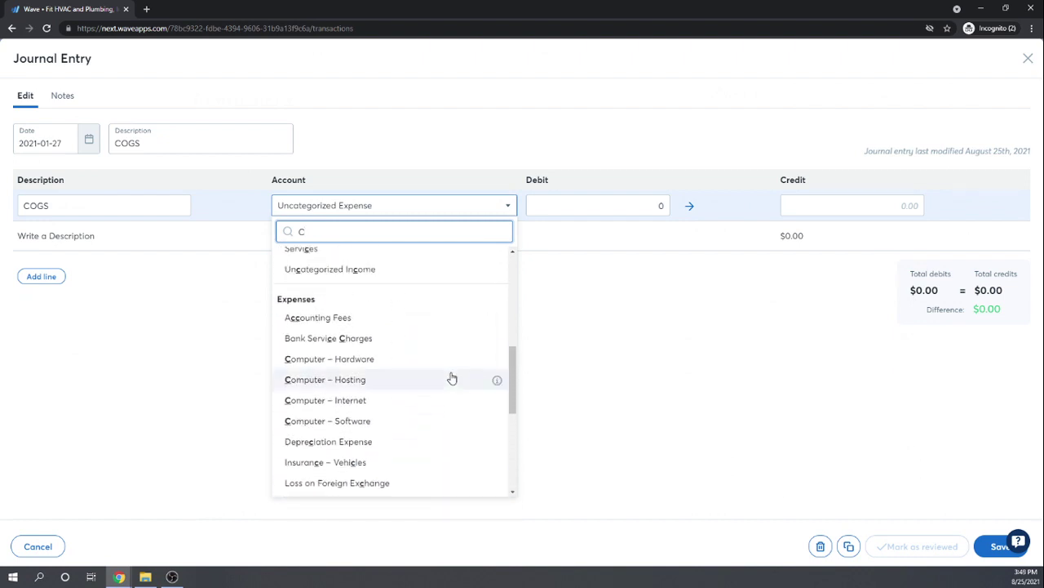
pyautogui.scroll(-2, 392, 326)
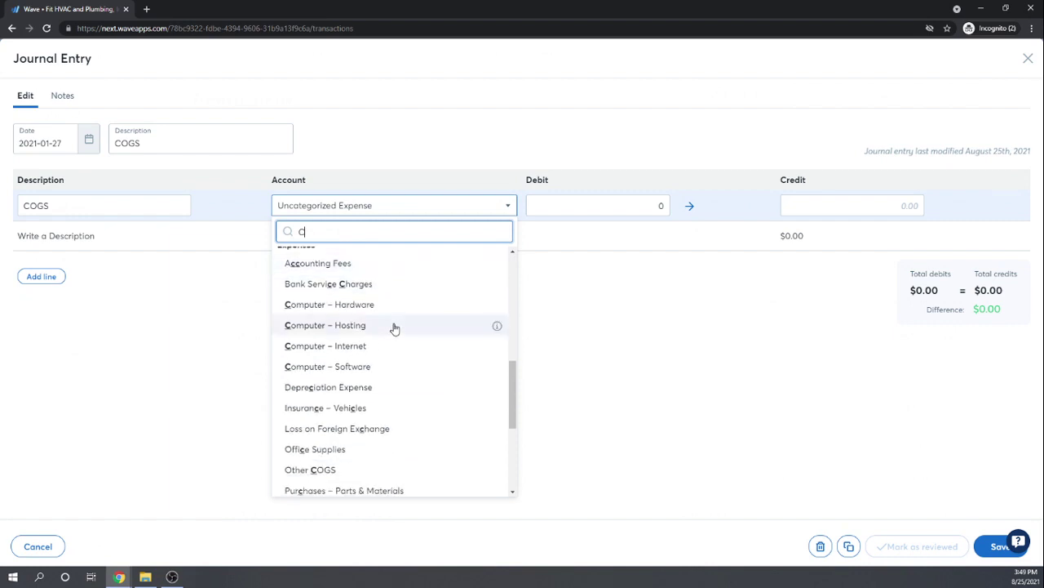
pyautogui.scroll(-3, 378, 351)
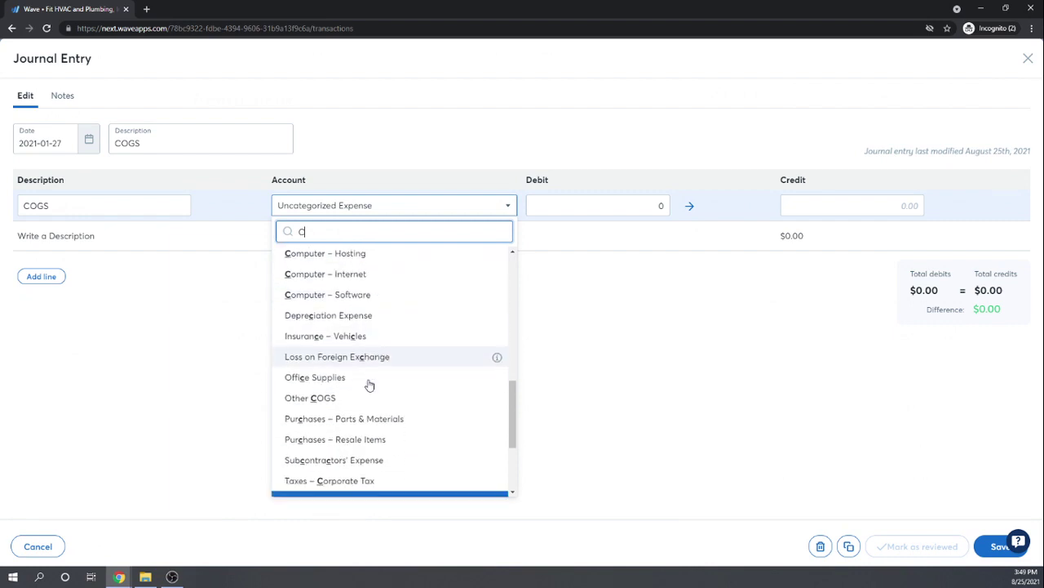
pyautogui.scroll(-2, 441, 387)
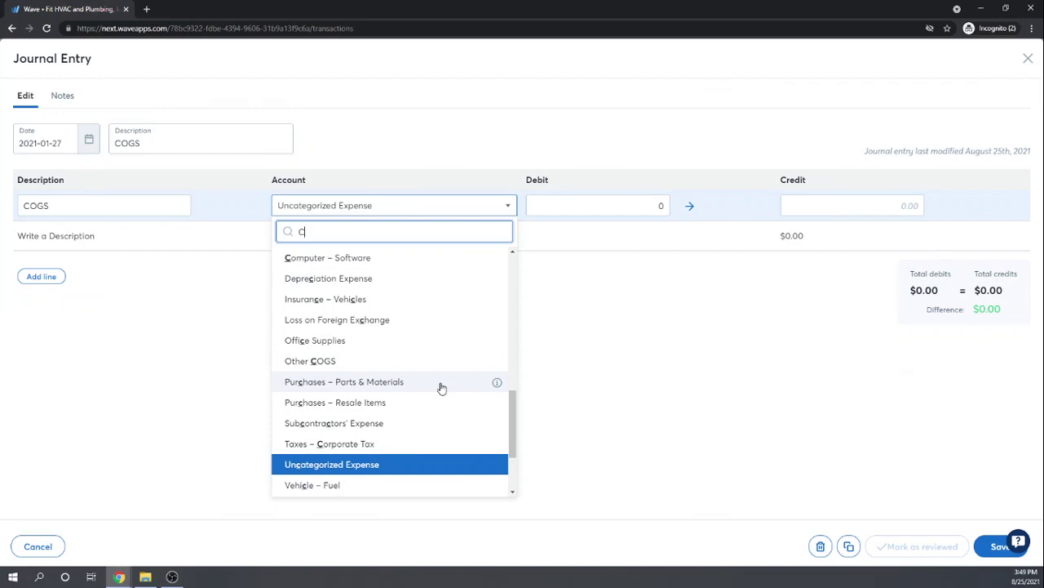
pyautogui.scroll(-2, 441, 387)
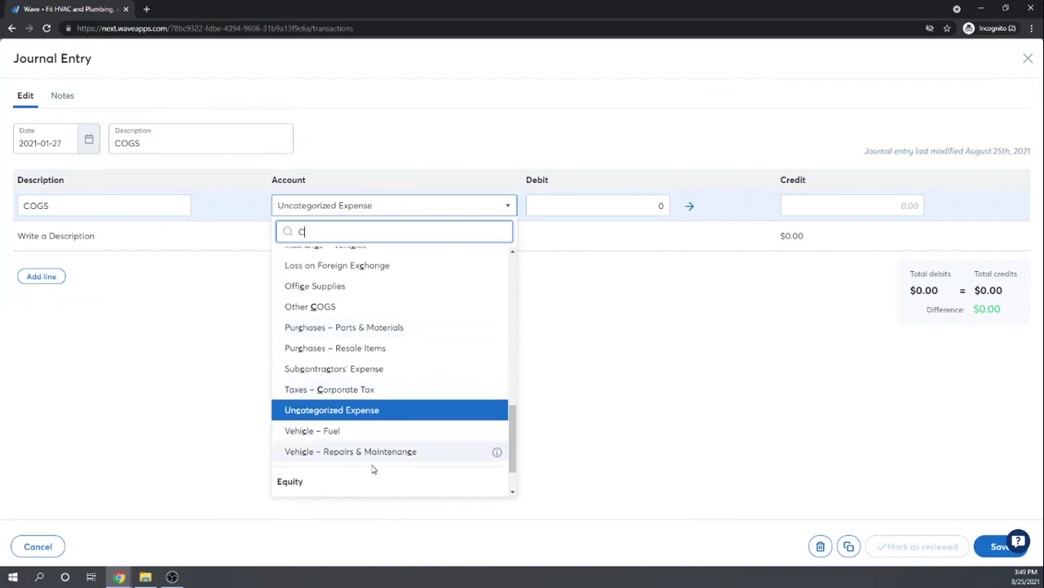
pyautogui.scroll(3, 360, 465)
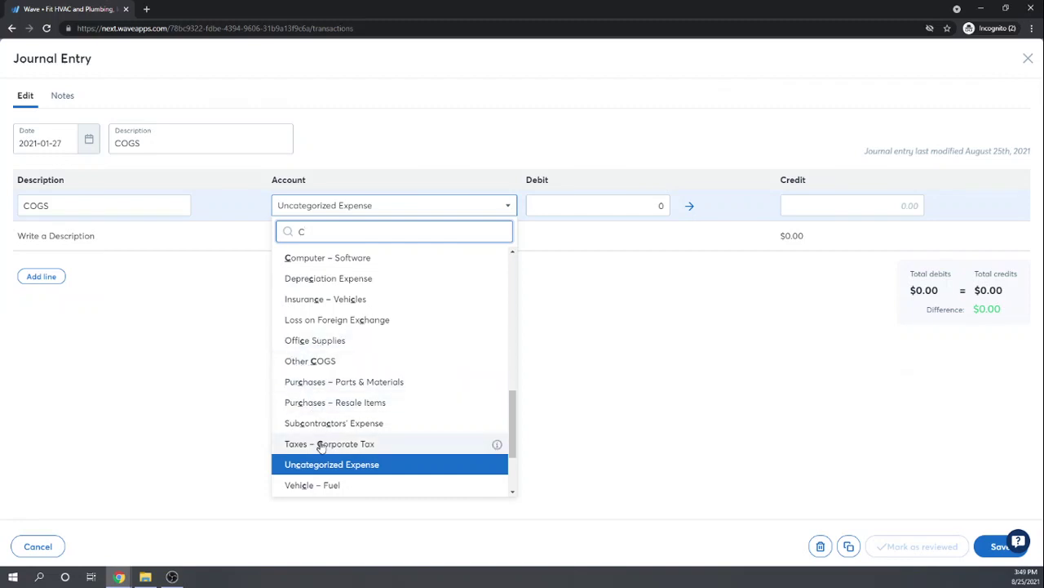
pyautogui.click(307, 382)
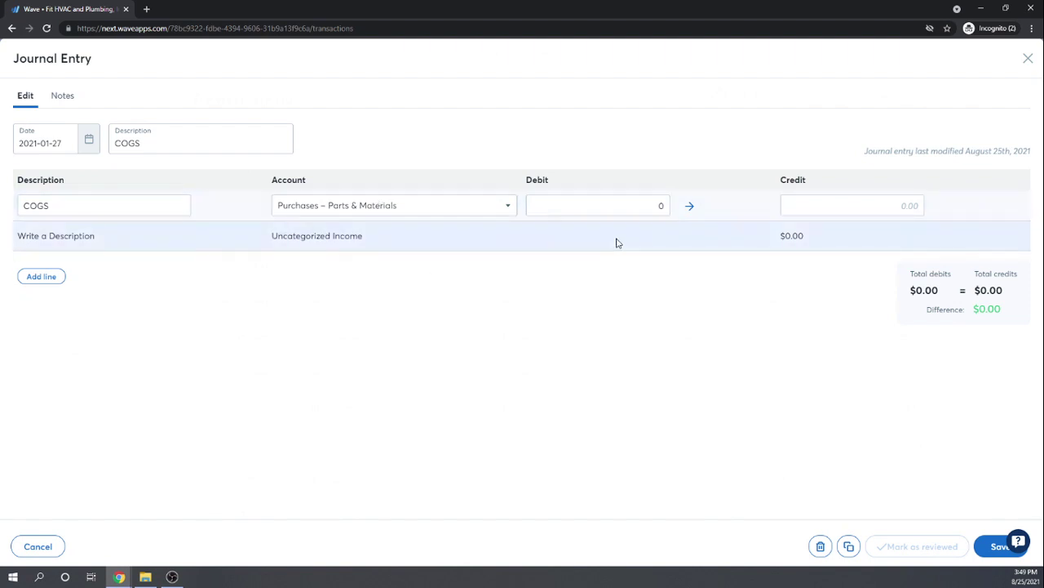
# Set the debit of the COGS line to 206.67
pyautogui.click(636, 200)
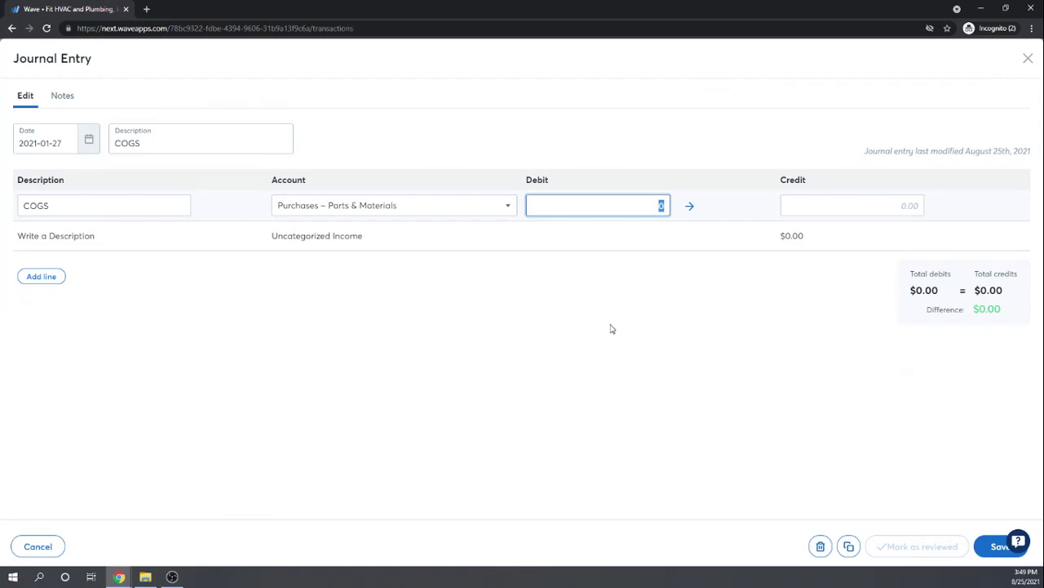
pyautogui.press('Right')
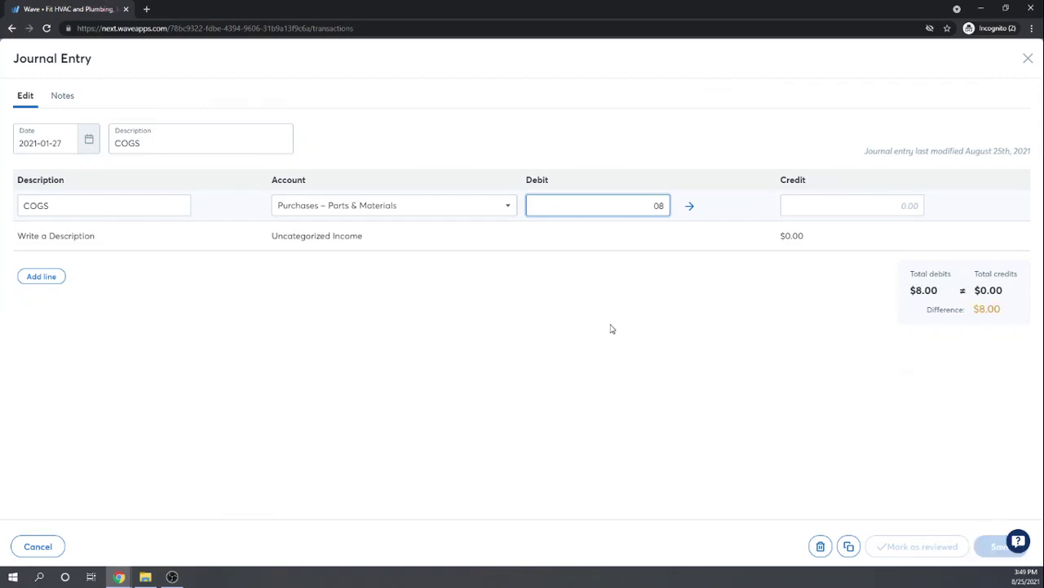
pyautogui.write('2')
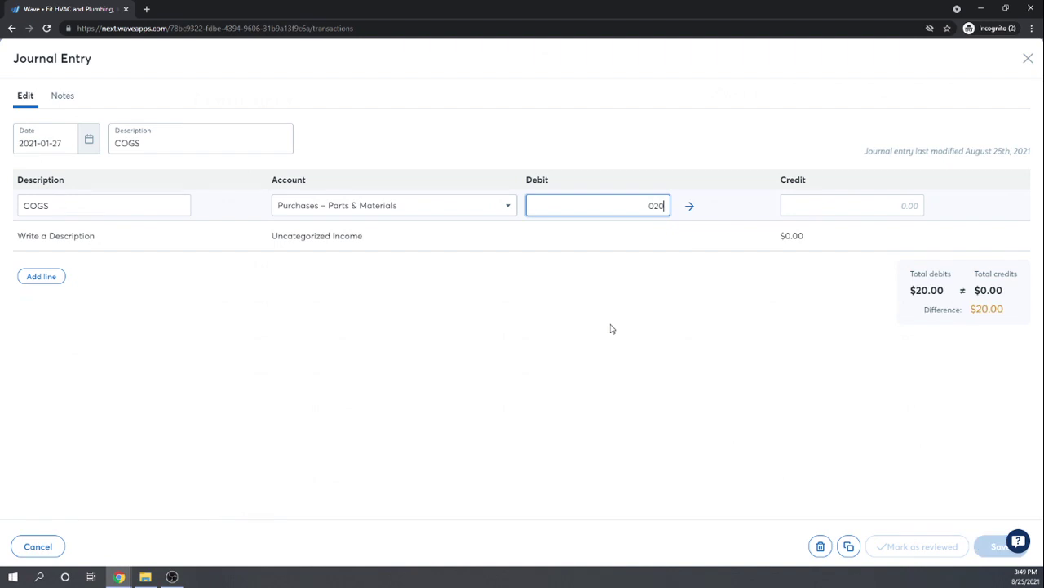
pyautogui.press('BackSpace')
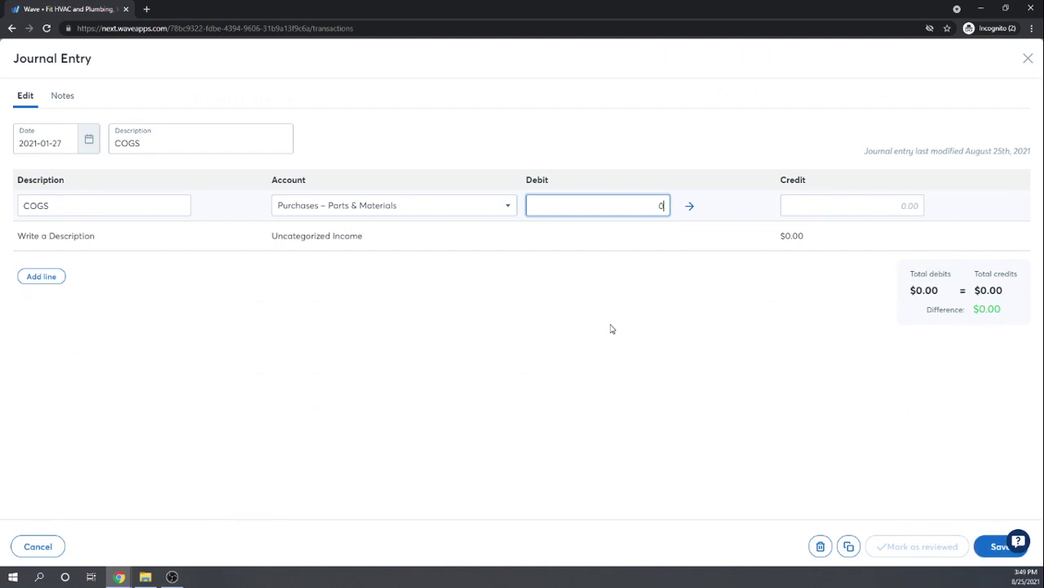
pyautogui.write('20667')
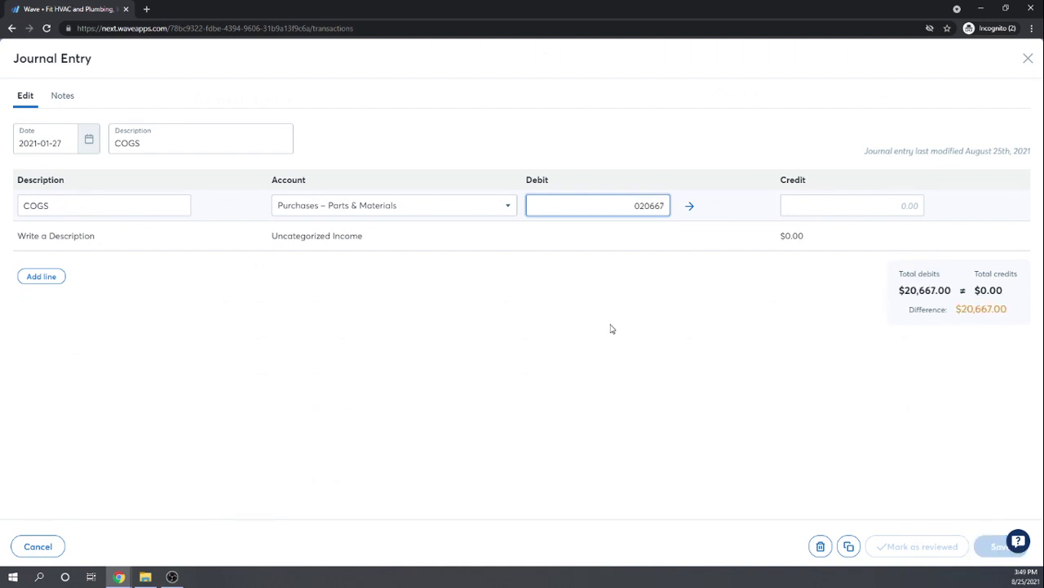
pyautogui.press('BackSpace')
pyautogui.press('BackSpace')
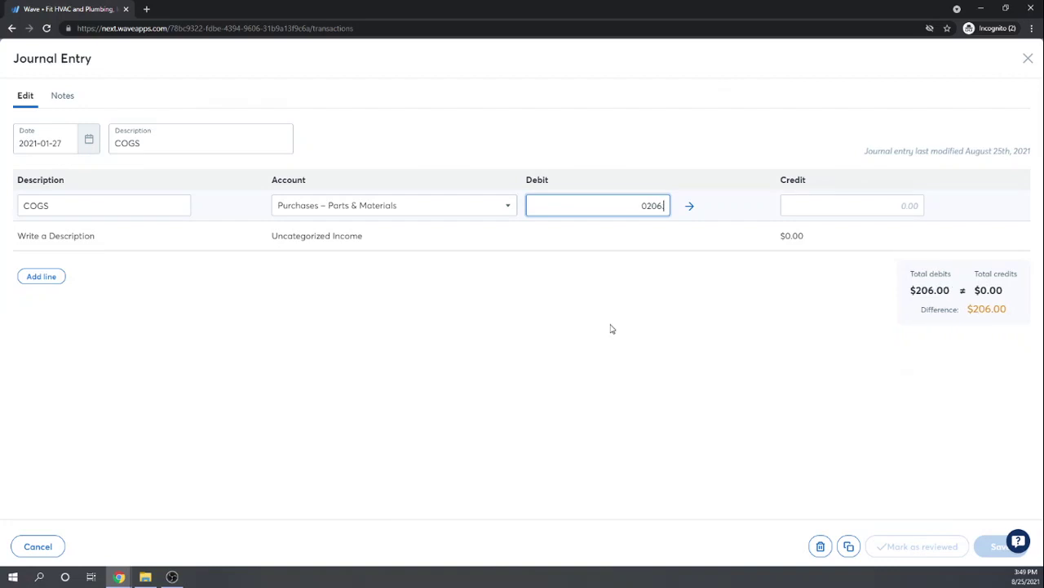
pyautogui.write('.67')
pyautogui.press('Tab')
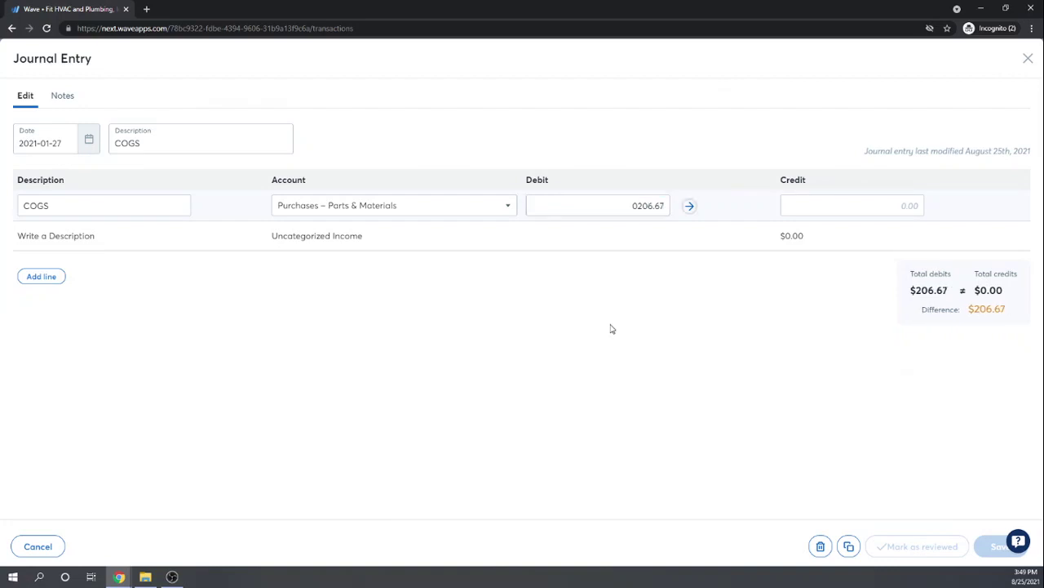
pyautogui.press('Tab')
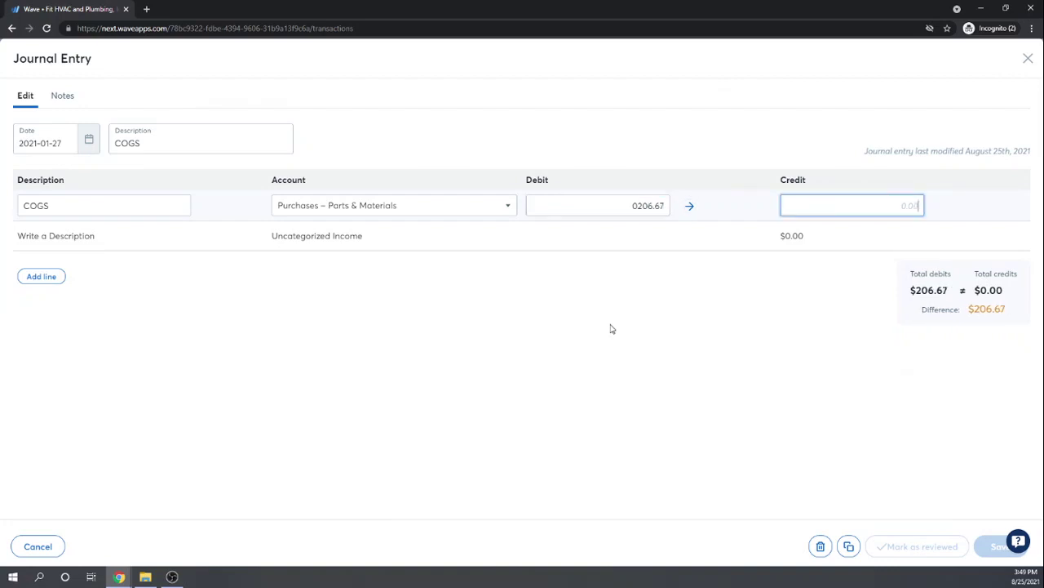
# Describe the second journal line as Inventory and assign it to the Inventory account
pyautogui.click(90, 236)
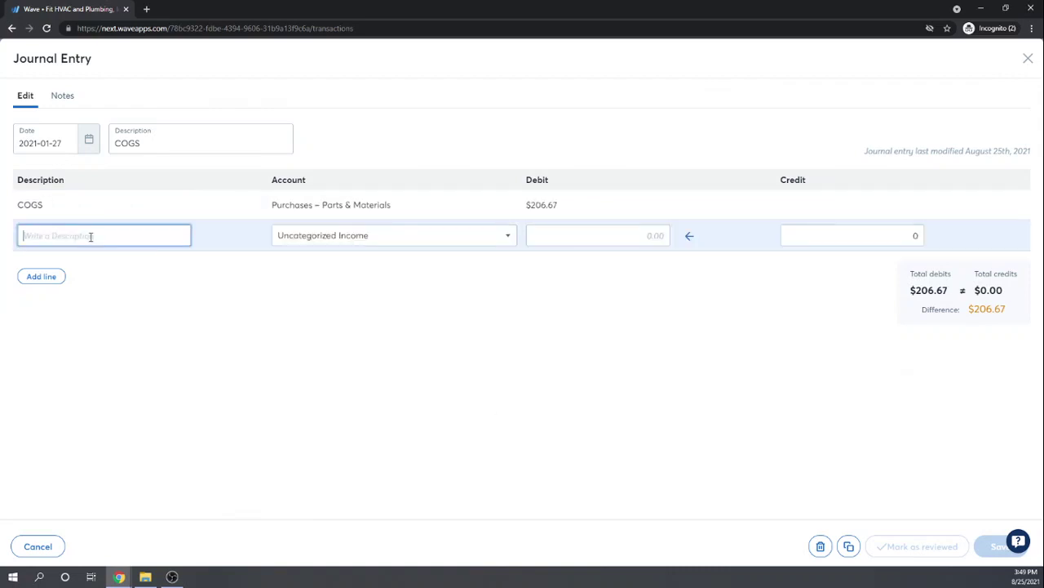
pyautogui.write('Inventory')
pyautogui.press('Tab')
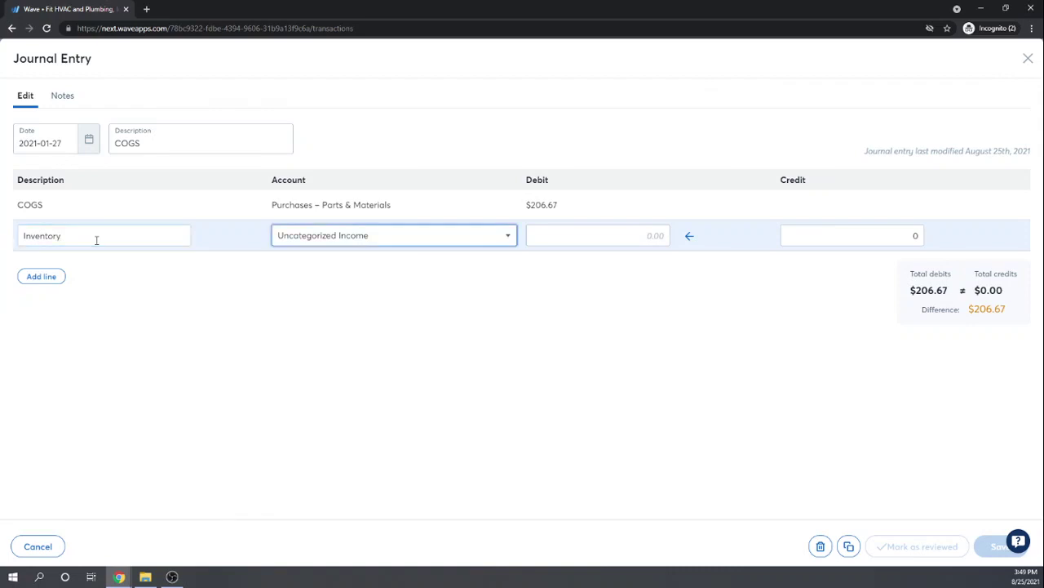
pyautogui.write('in')
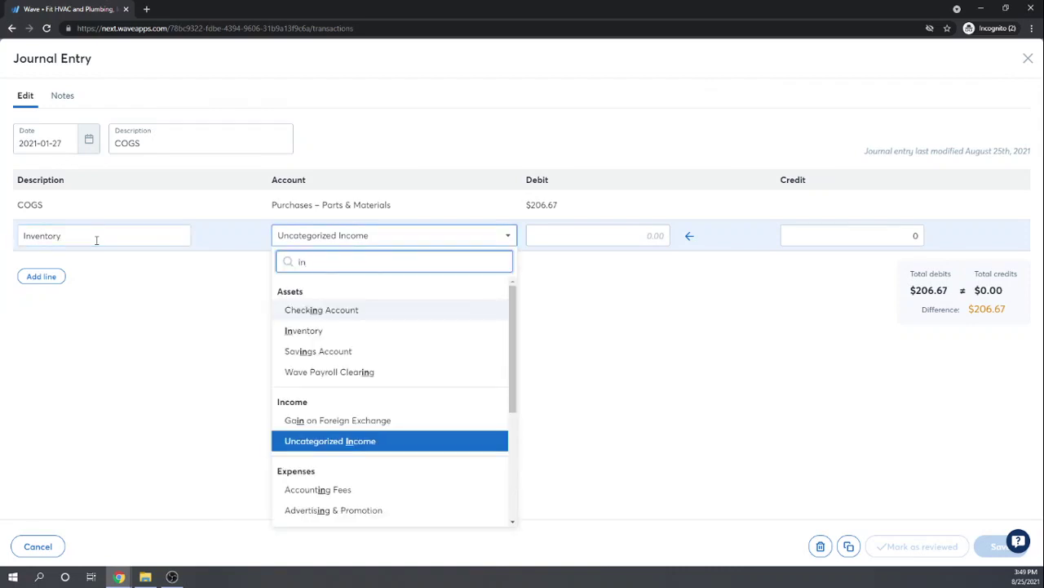
pyautogui.click(306, 334)
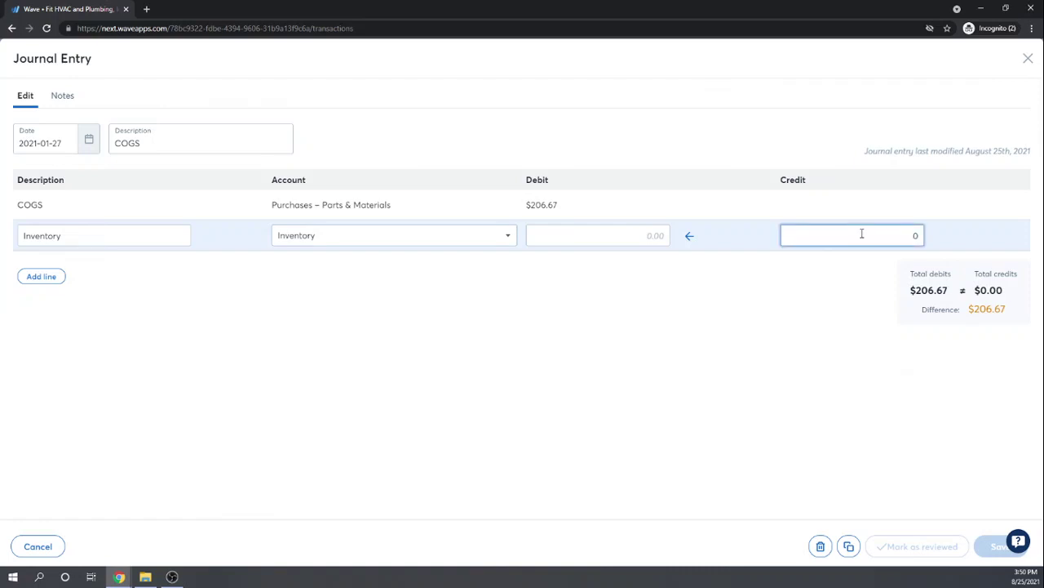
# Set the credit of the Inventory line to 206.67 and save the journal entry
pyautogui.write('206.60')
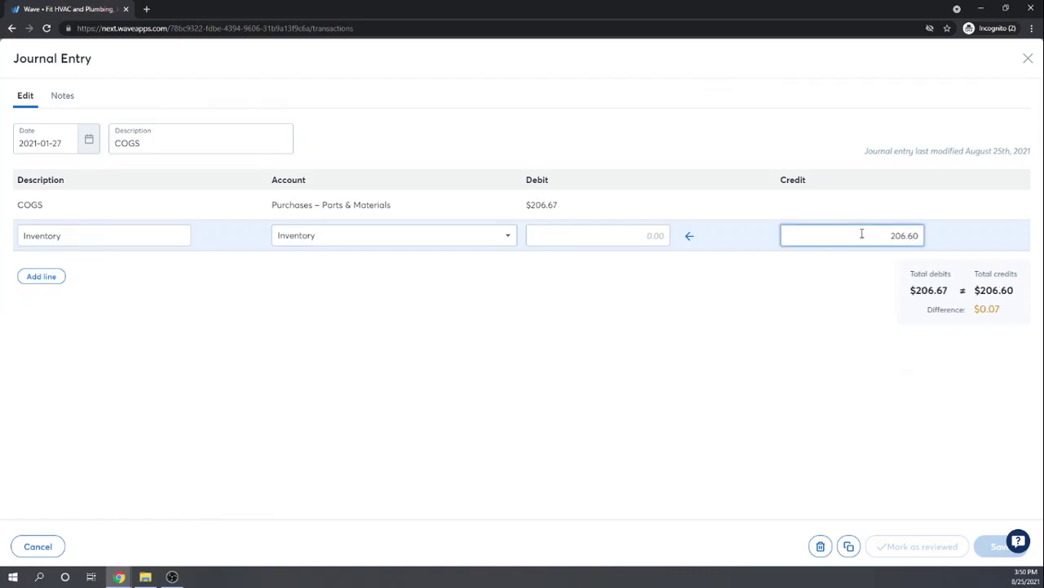
pyautogui.press('BackSpace')
pyautogui.write('7')
pyautogui.press('Tab')
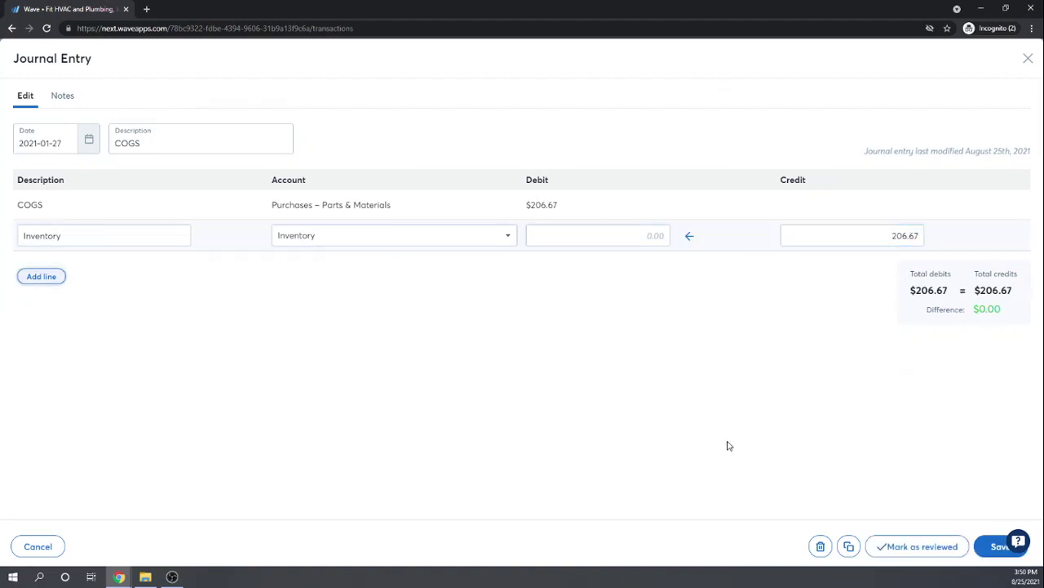
pyautogui.click(990, 553)
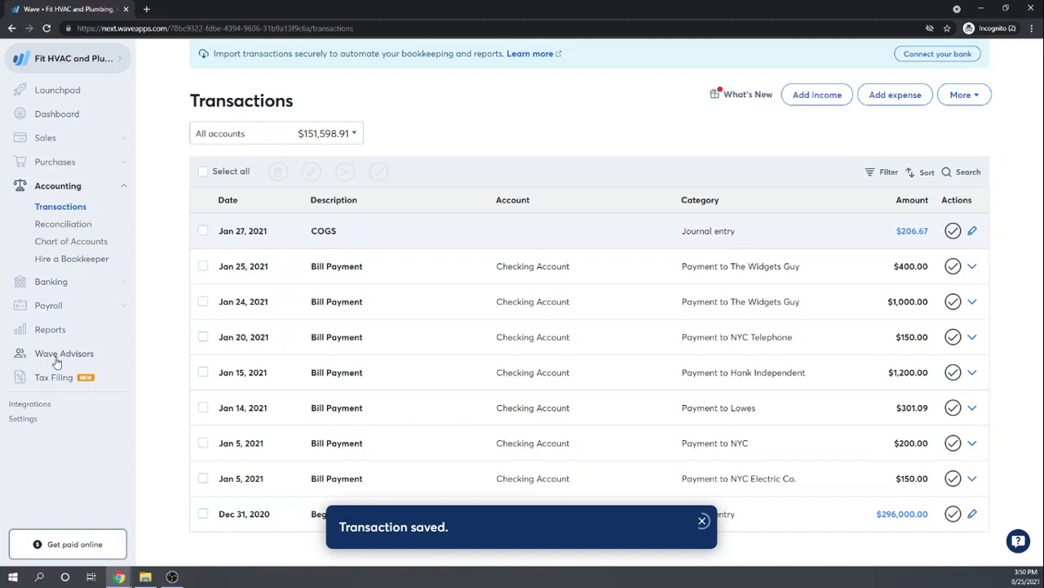
# Go to the reports and open the Profit & Loss (Income Statement) report
pyautogui.click(49, 331)
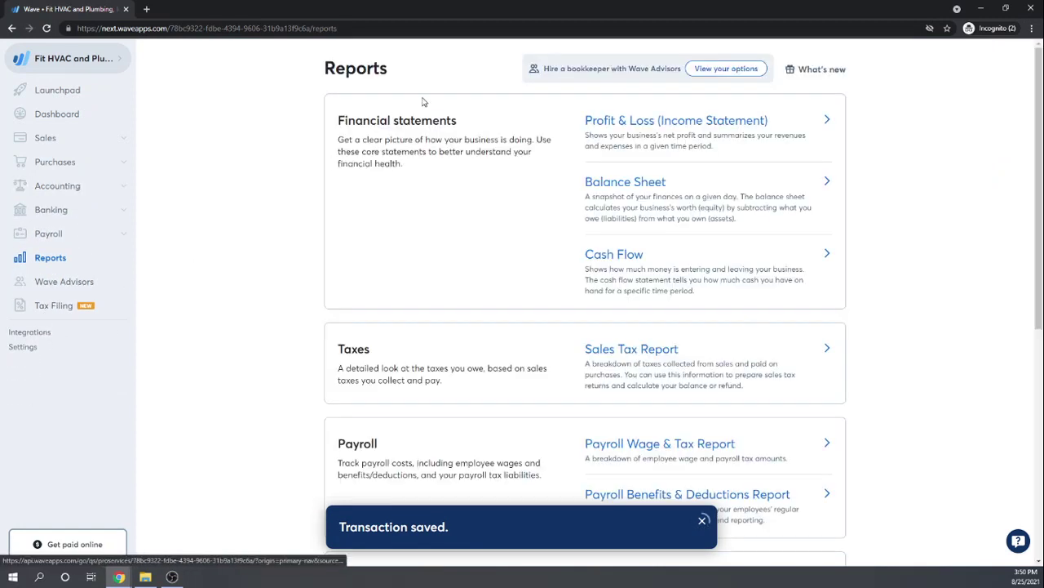
pyautogui.click(612, 124)
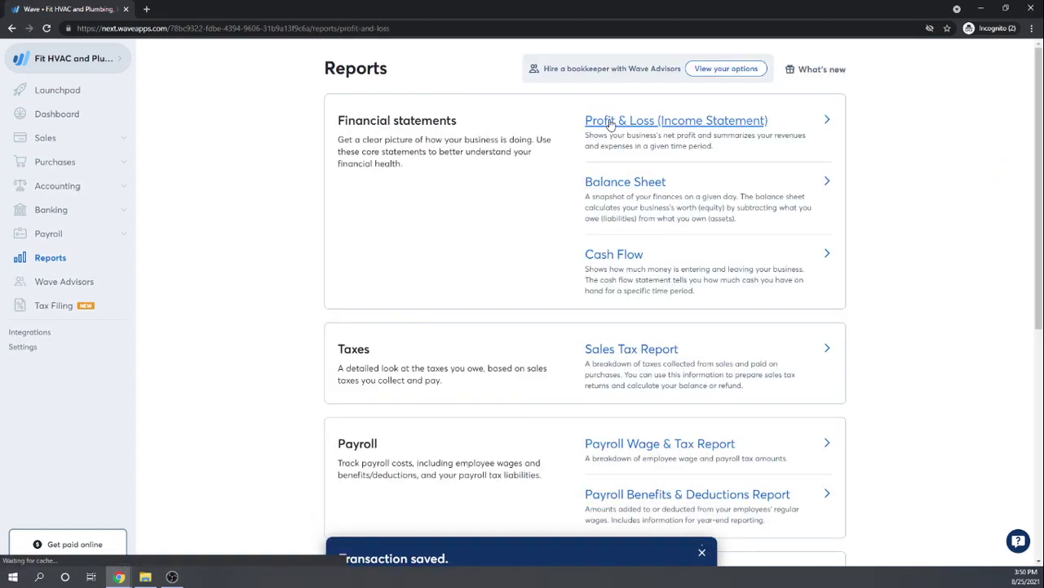
# Review the account details of the Profit & Loss report and start a new recurring invoice
pyautogui.scroll(-1, 891, 205)
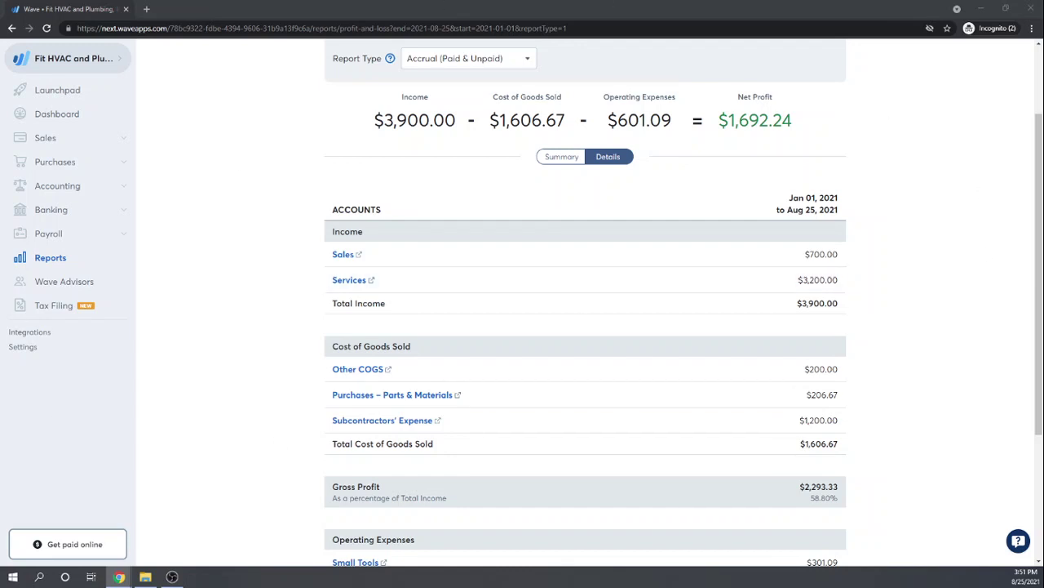
pyautogui.click(45, 138)
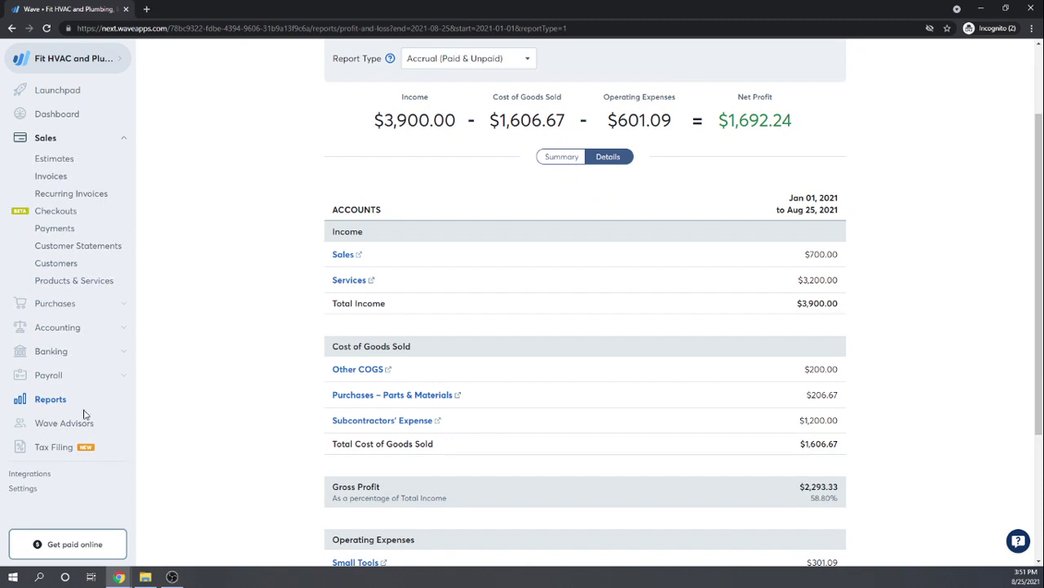
pyautogui.click(54, 196)
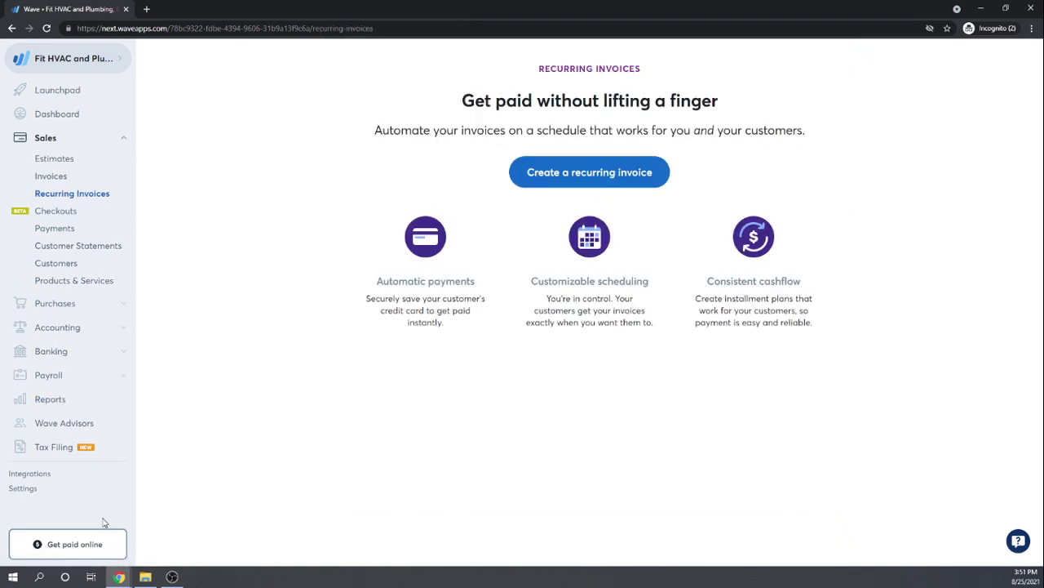
pyautogui.click(599, 178)
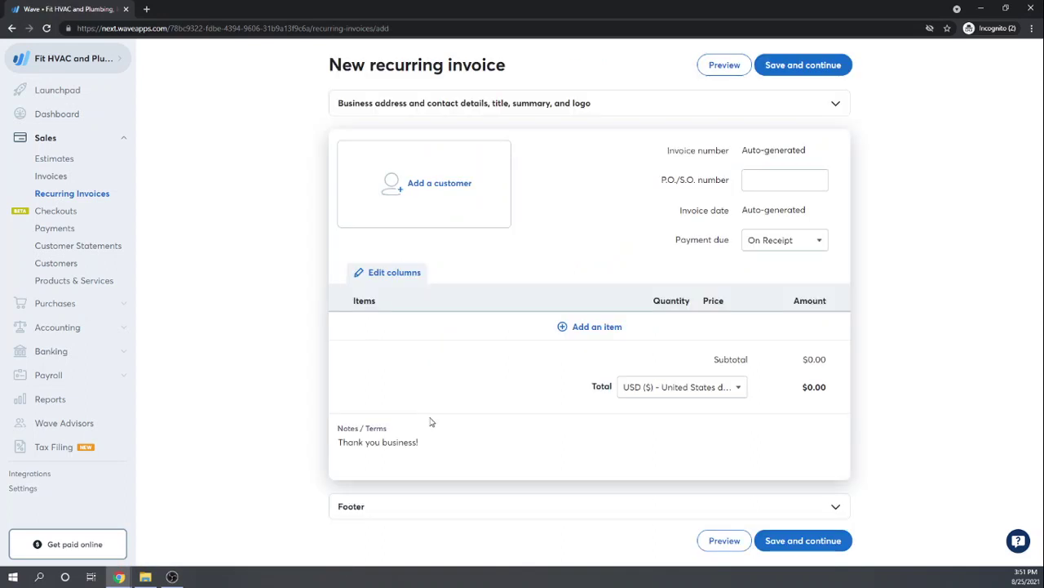
# Create a new customer named Trampoline City and bill the recurring invoice to it
pyautogui.click(431, 187)
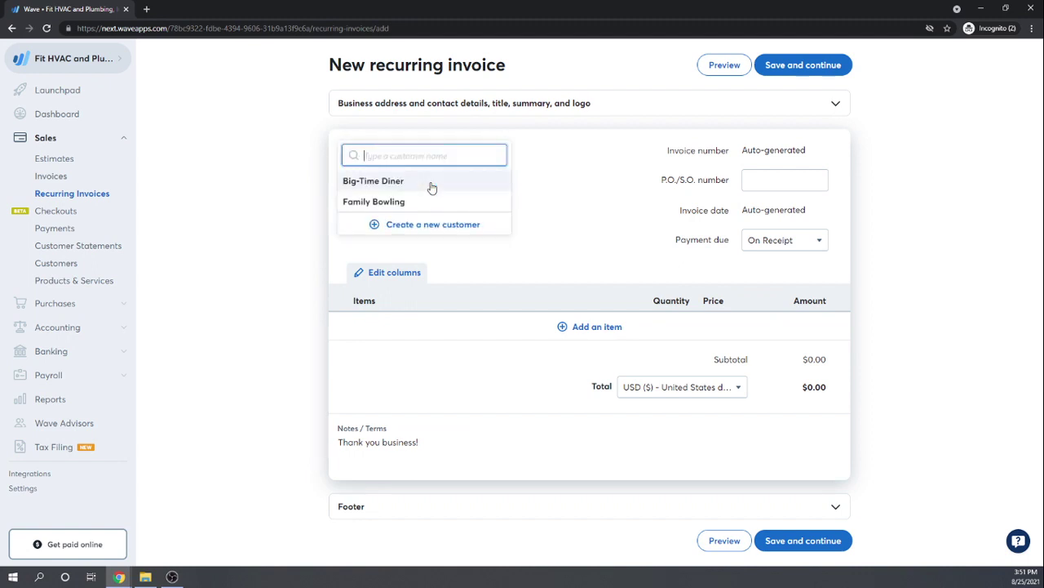
pyautogui.click(423, 225)
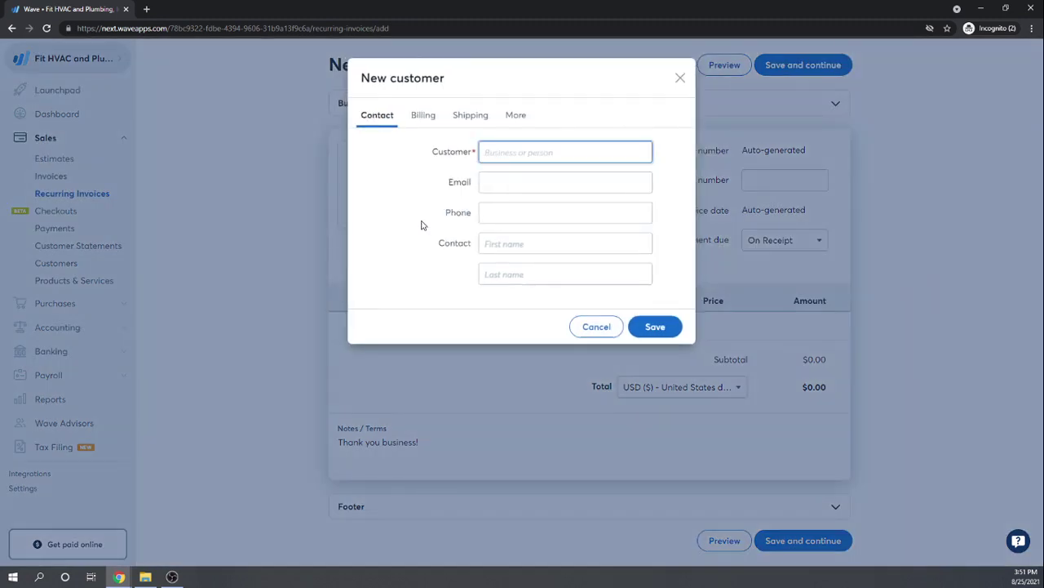
pyautogui.write('Trampoline City')
pyautogui.press('Tab')
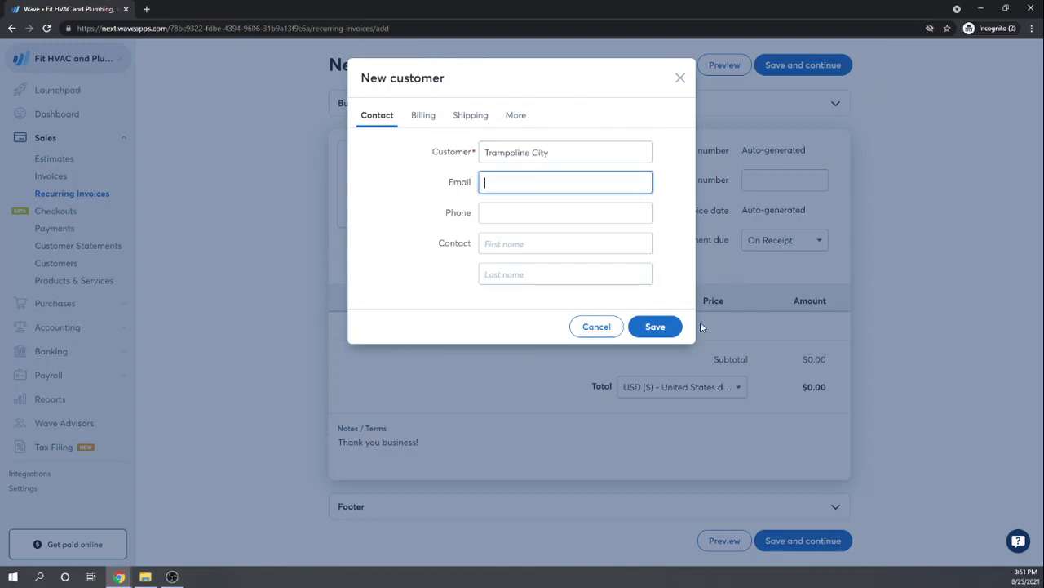
pyautogui.click(654, 327)
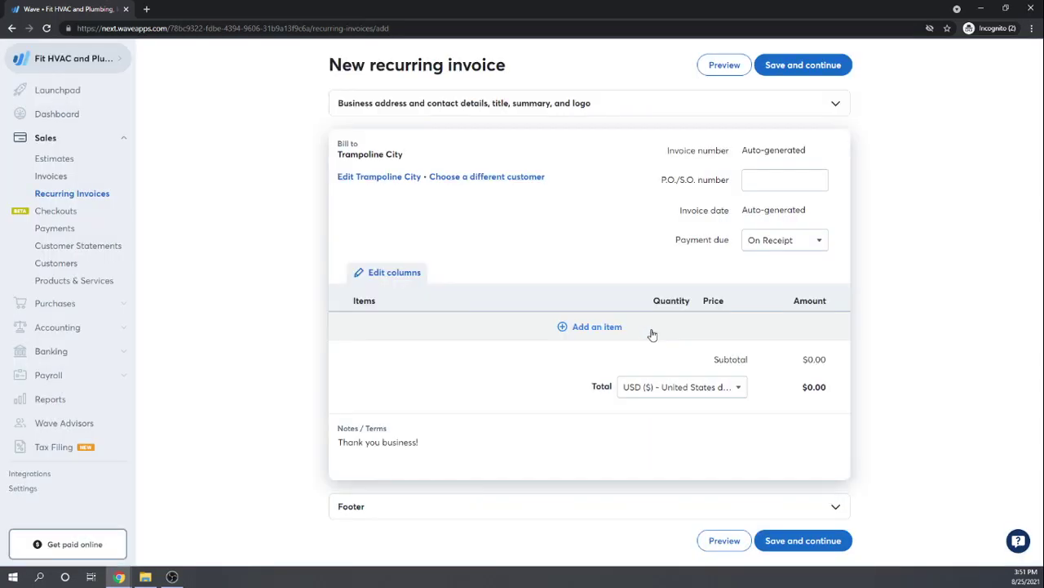
pyautogui.click(574, 328)
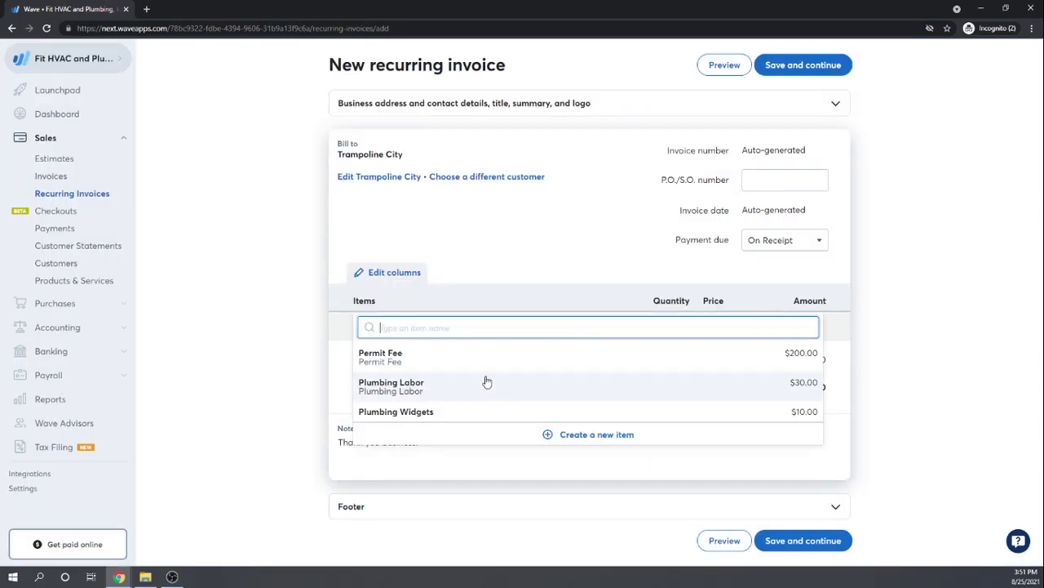
pyautogui.write('Ser')
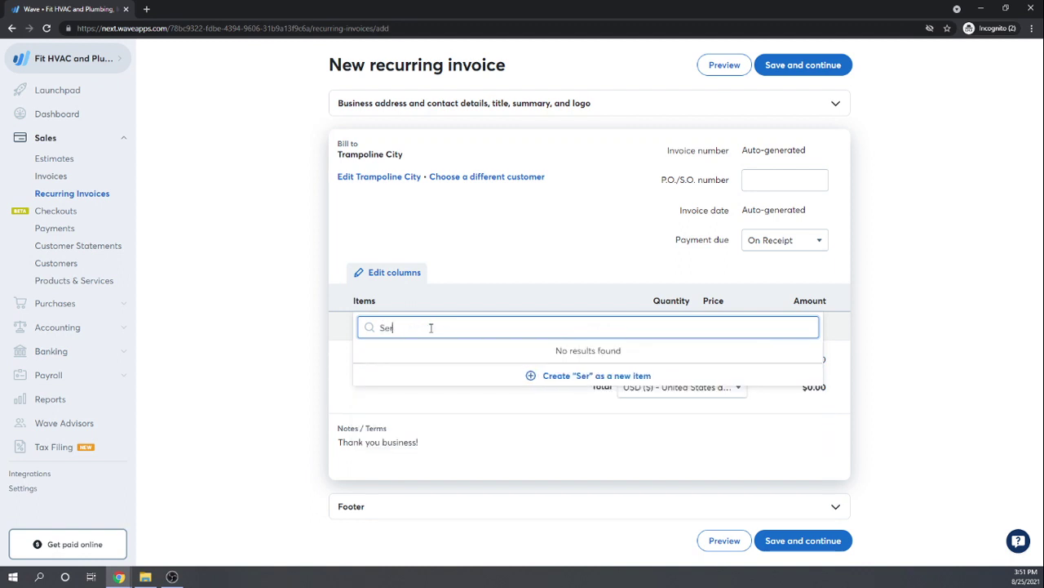
pyautogui.write('vice Contract')
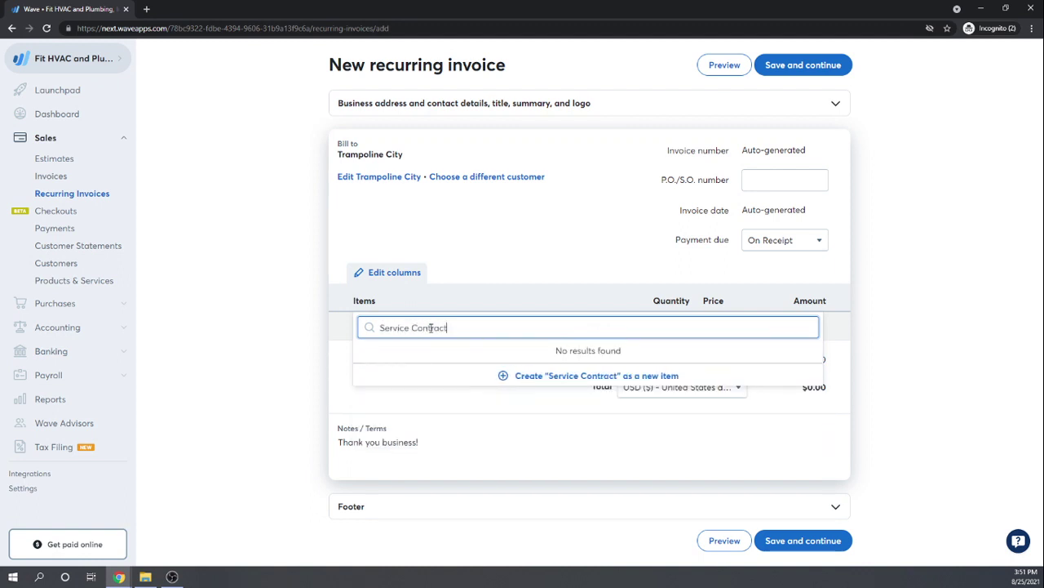
pyautogui.press('Tab')
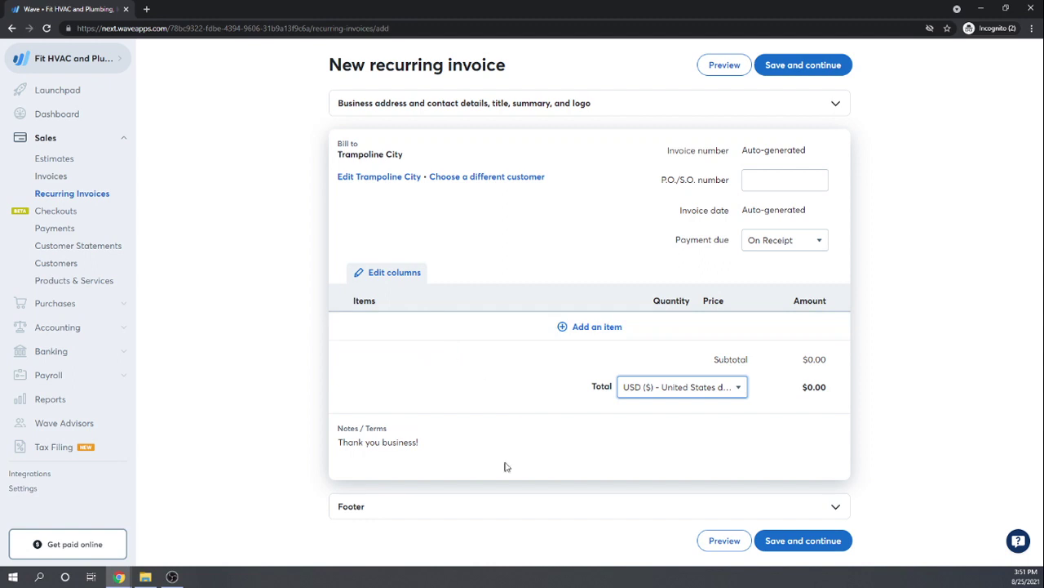
# Add a new line item named and described as Service Contract with a price of 100
pyautogui.click(583, 329)
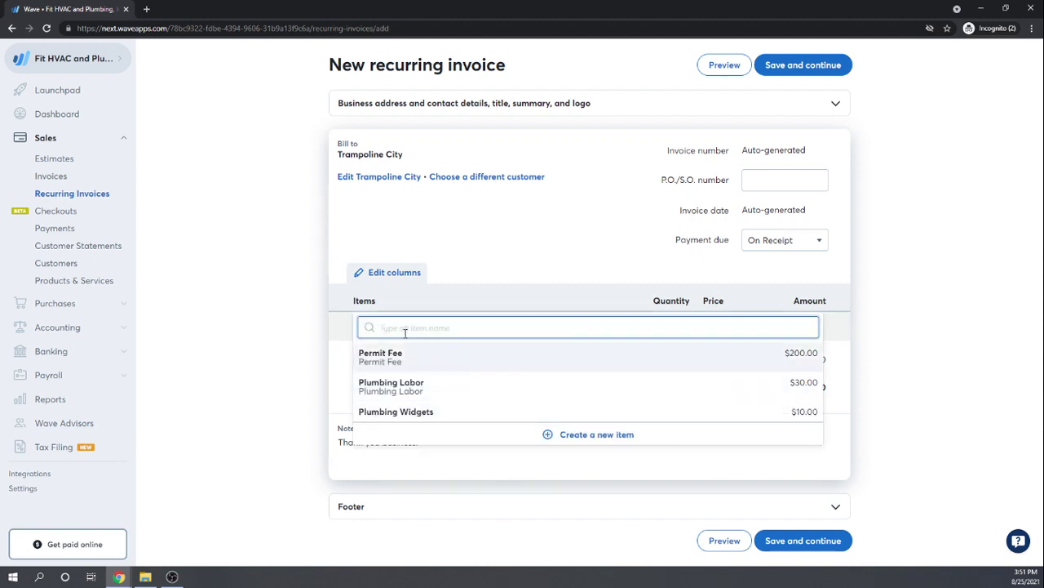
pyautogui.click(595, 441)
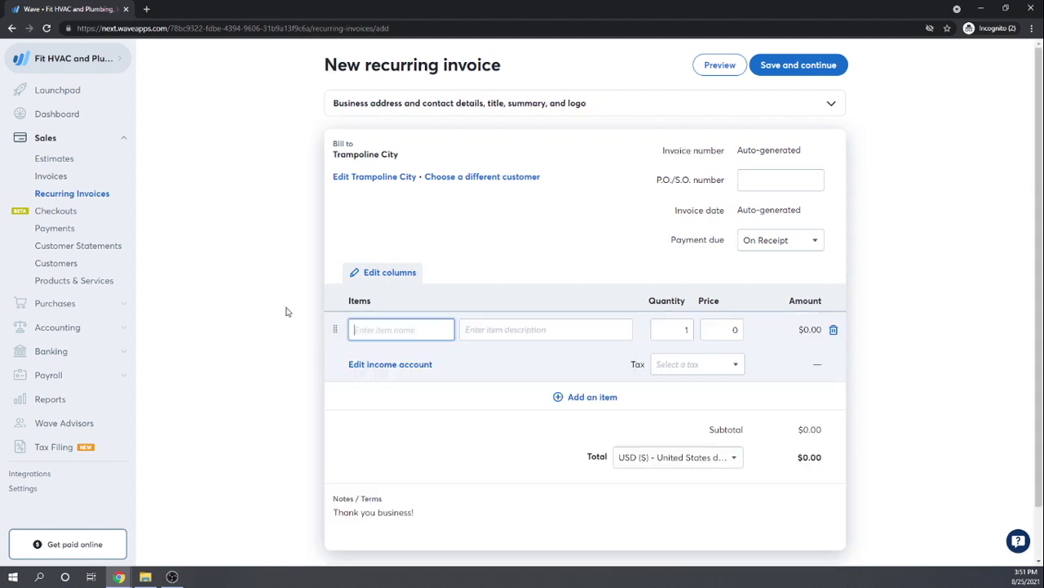
pyautogui.write('Service Contract')
pyautogui.press('Tab')
pyautogui.write('Service Contro')
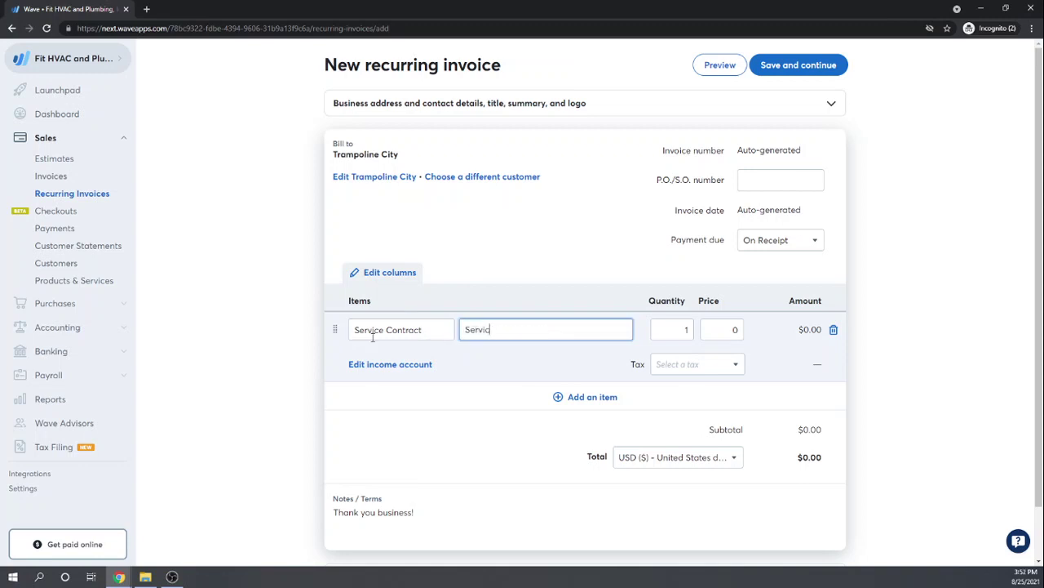
pyautogui.write('ct')
pyautogui.press('Tab')
pyautogui.press('Tab')
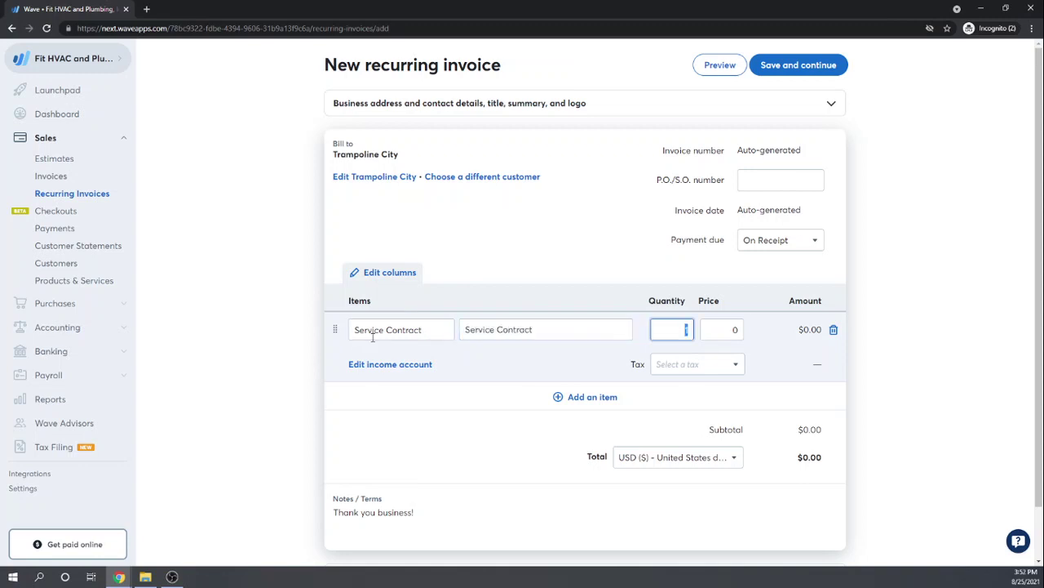
pyautogui.write('100')
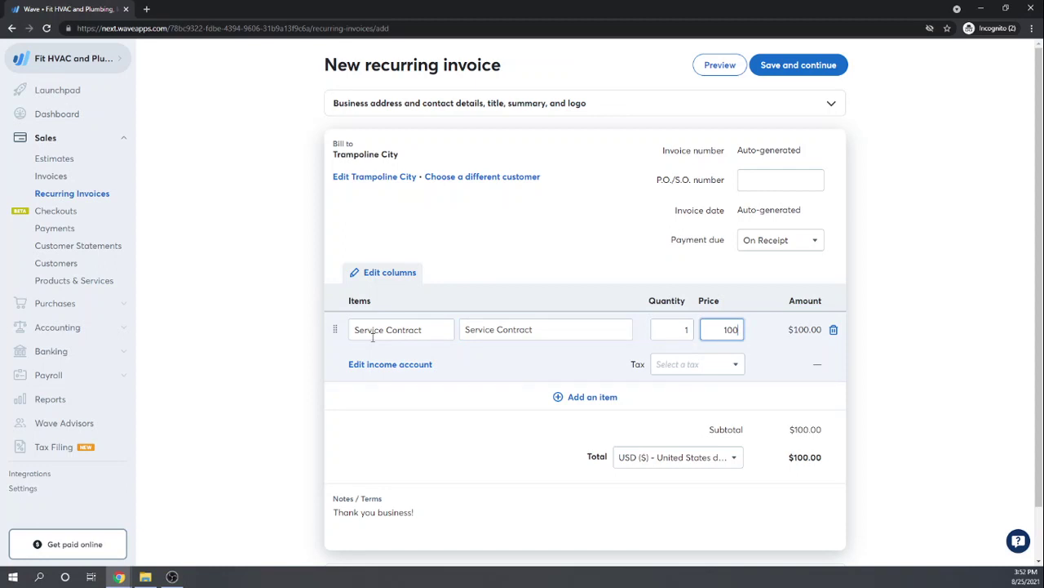
pyautogui.press('Tab')
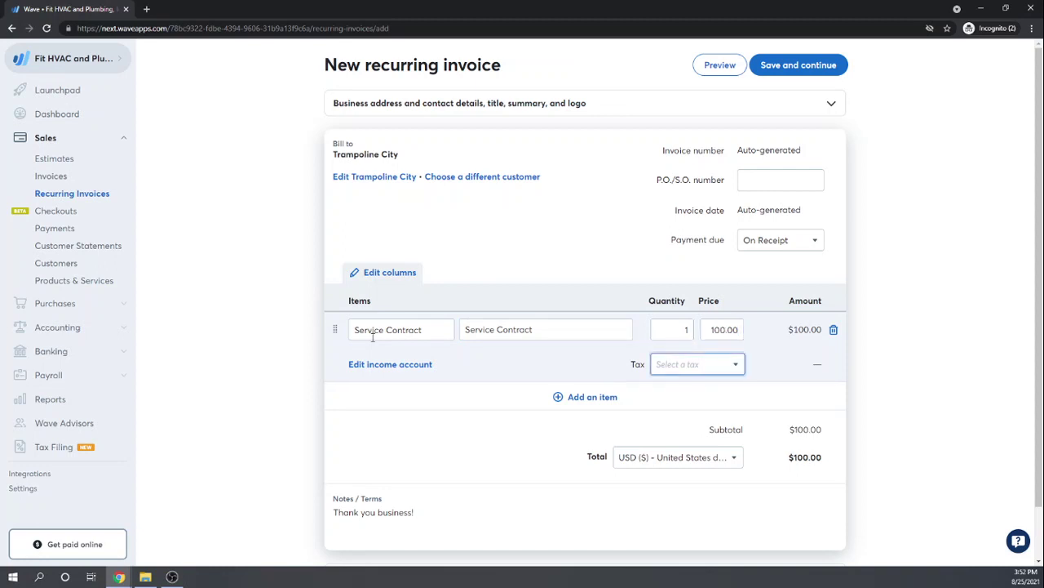
# Open the income account setting of the Service Contract line to check its account
pyautogui.hotkey('shift', 'Tab')
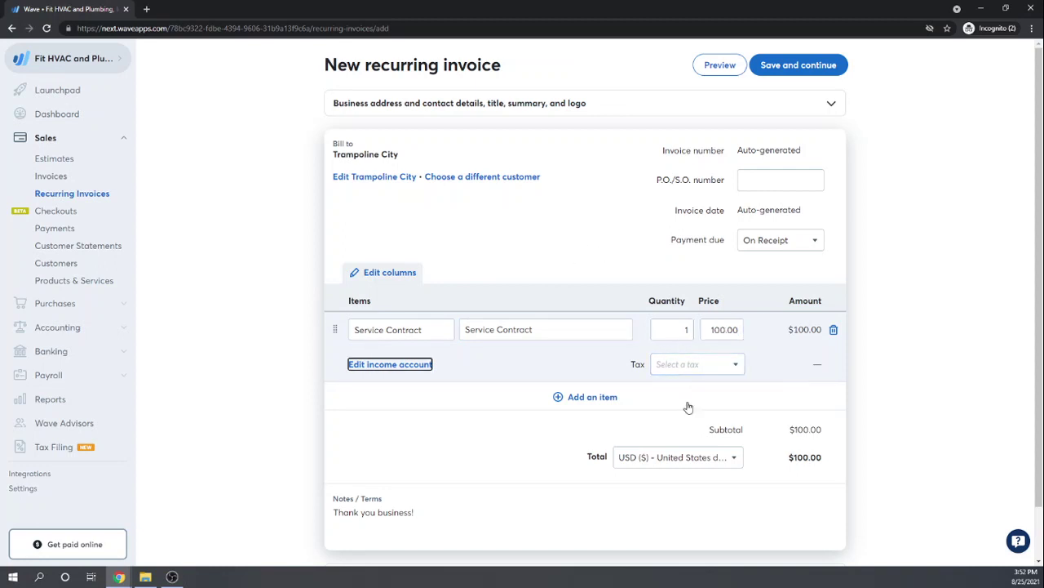
pyautogui.click(385, 369)
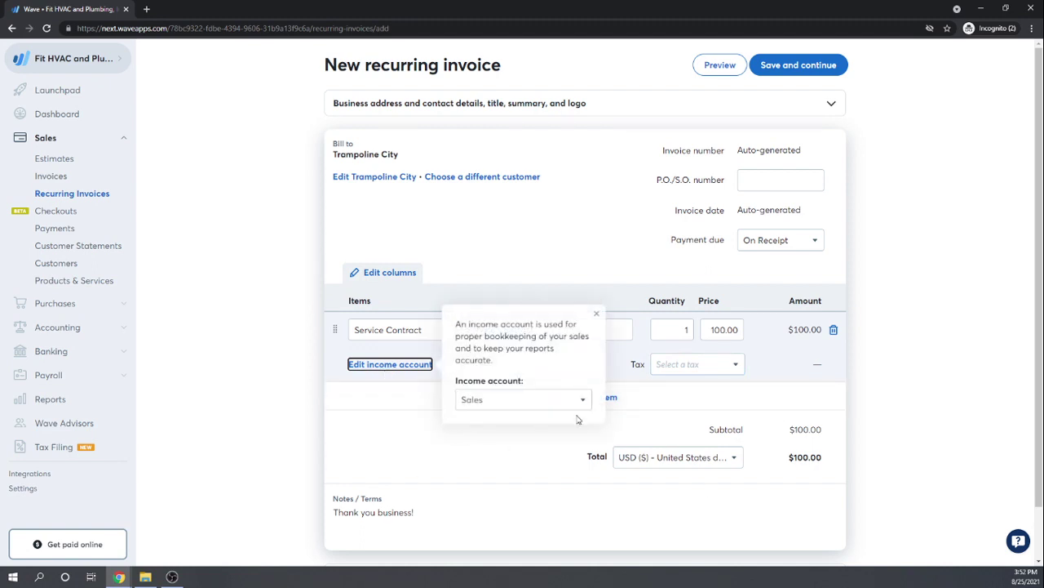
pyautogui.click(532, 475)
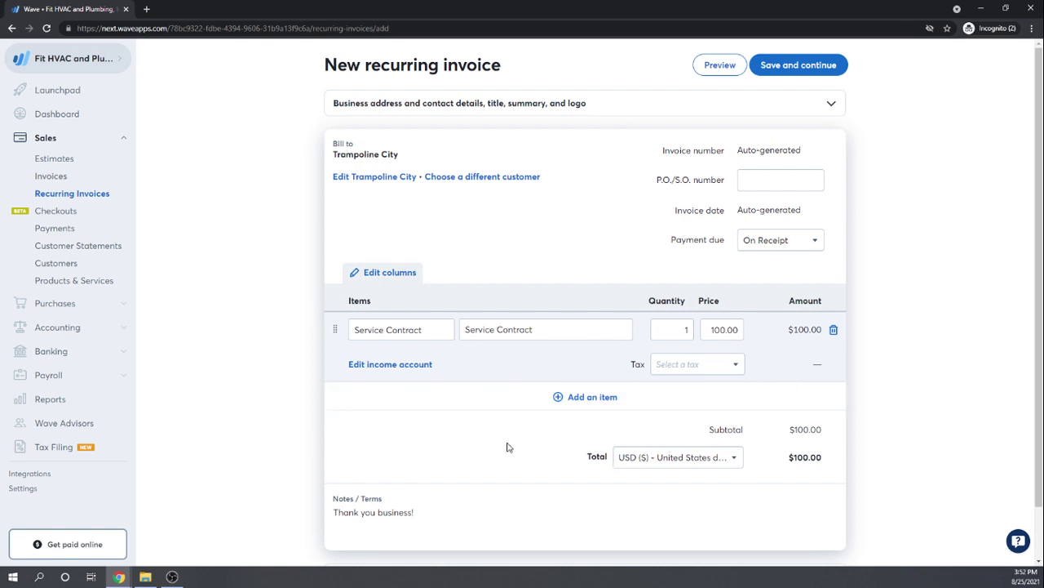
# Set the payment due terms to Within 30 Days and save the recurring invoice
pyautogui.moveTo(770, 215)
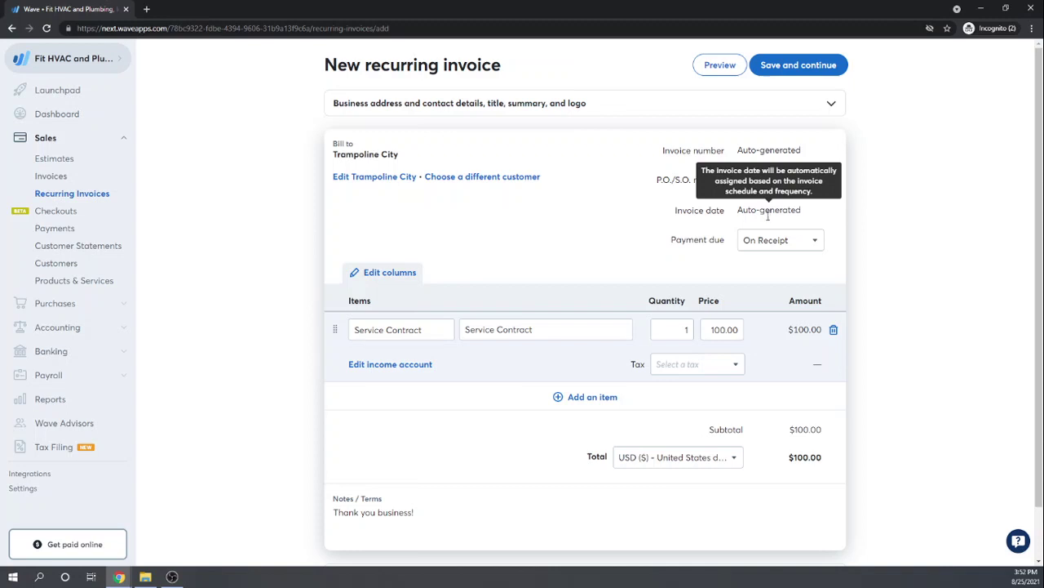
pyautogui.click(813, 239)
pyautogui.click(770, 324)
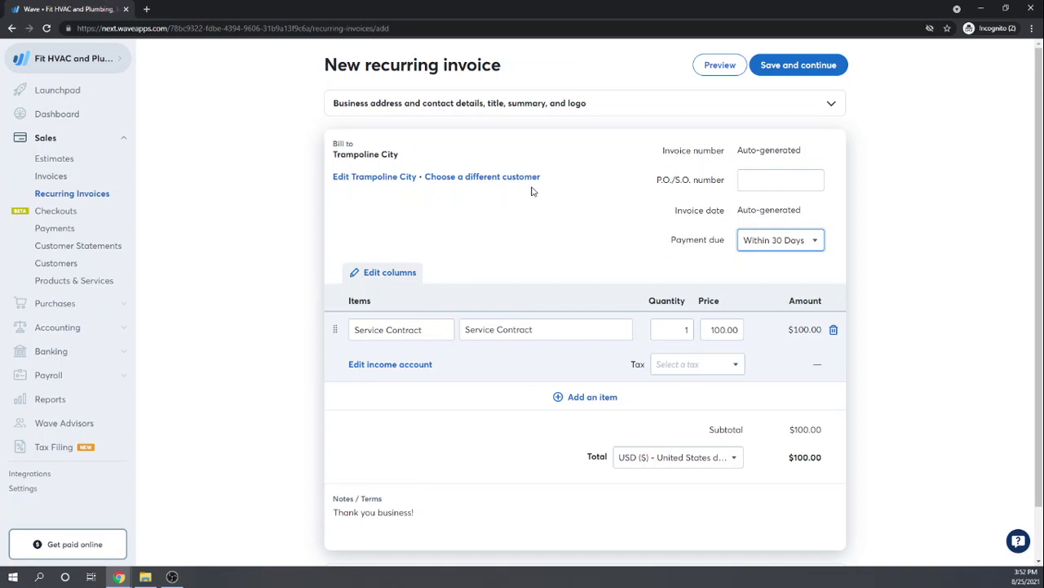
pyautogui.click(831, 105)
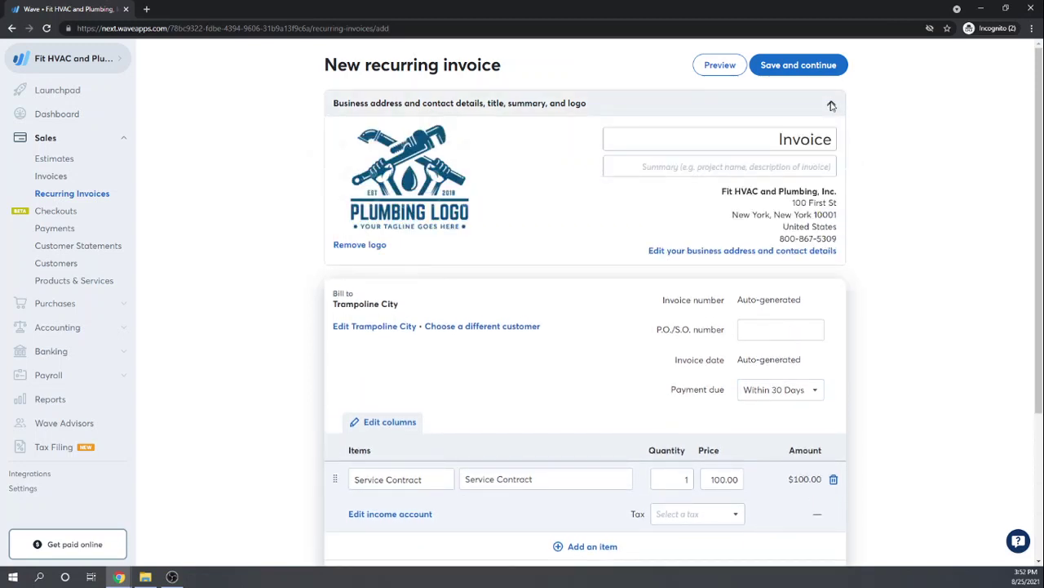
pyautogui.click(831, 105)
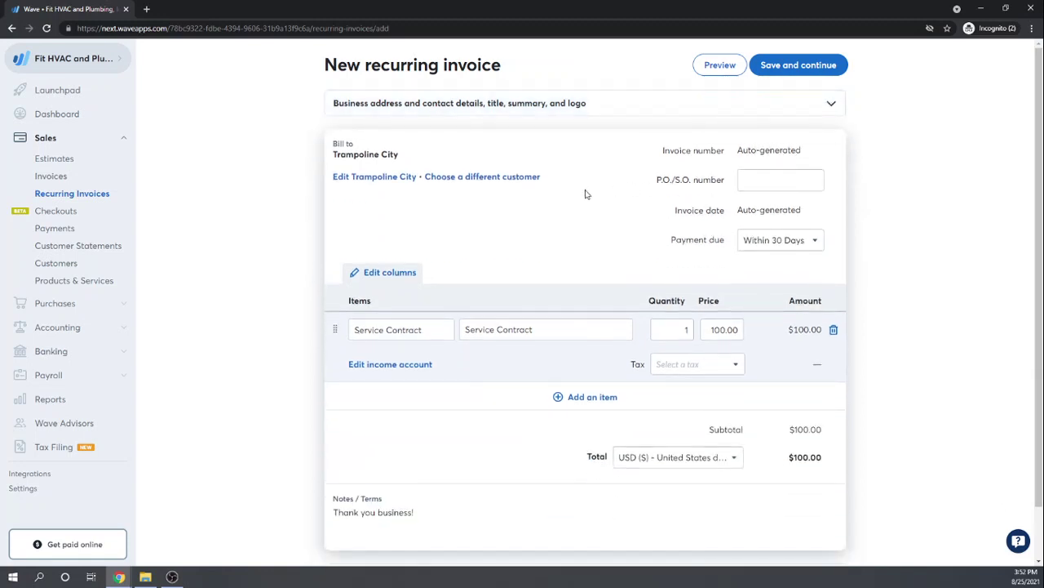
pyautogui.scroll(-3, 583, 194)
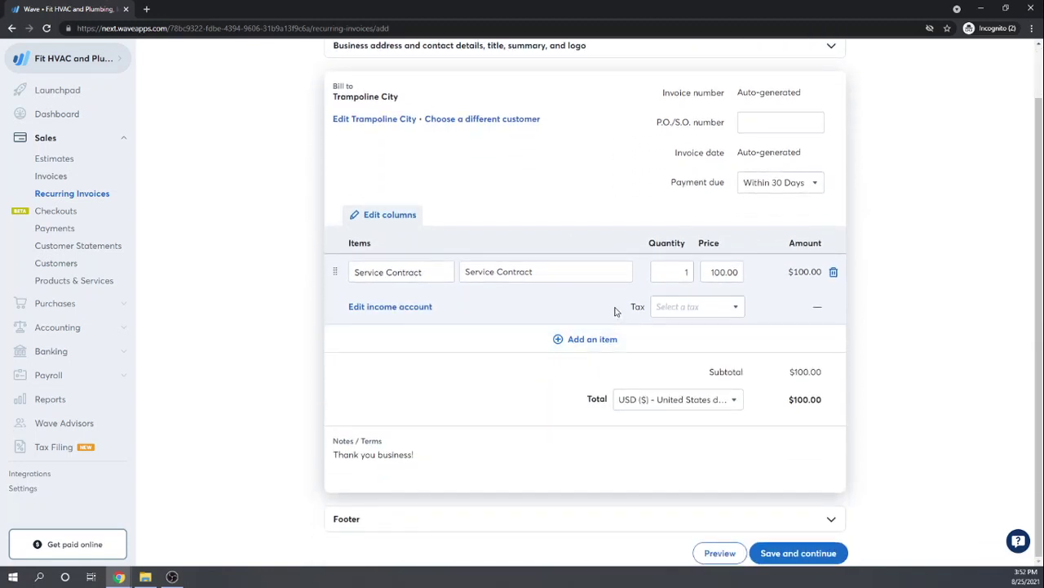
pyautogui.click(811, 554)
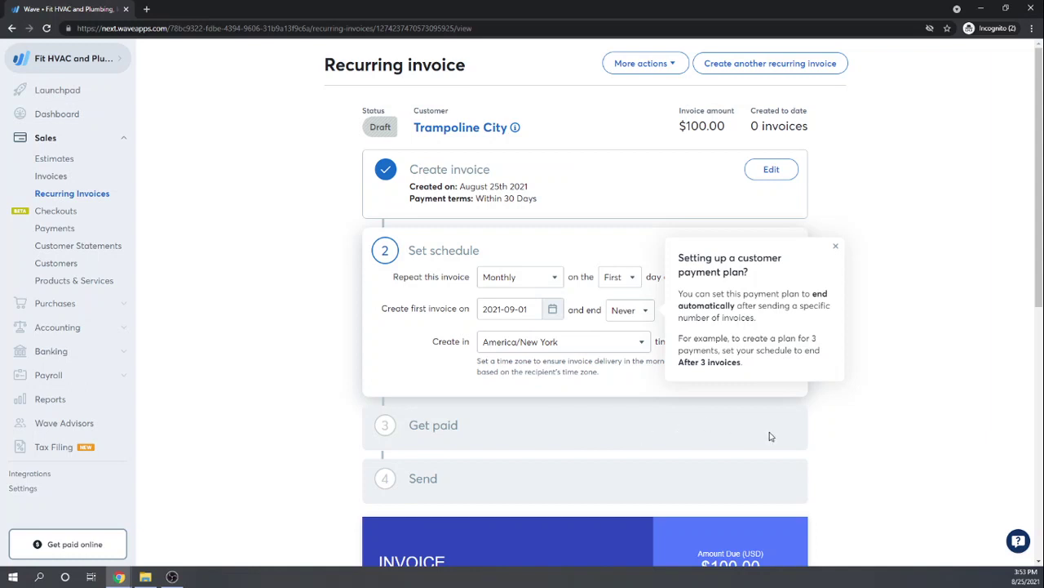
# Accept the schedule of monthly invoices on the first day from 2021-09-01, ending never, in the America/New York time zone
pyautogui.click(837, 246)
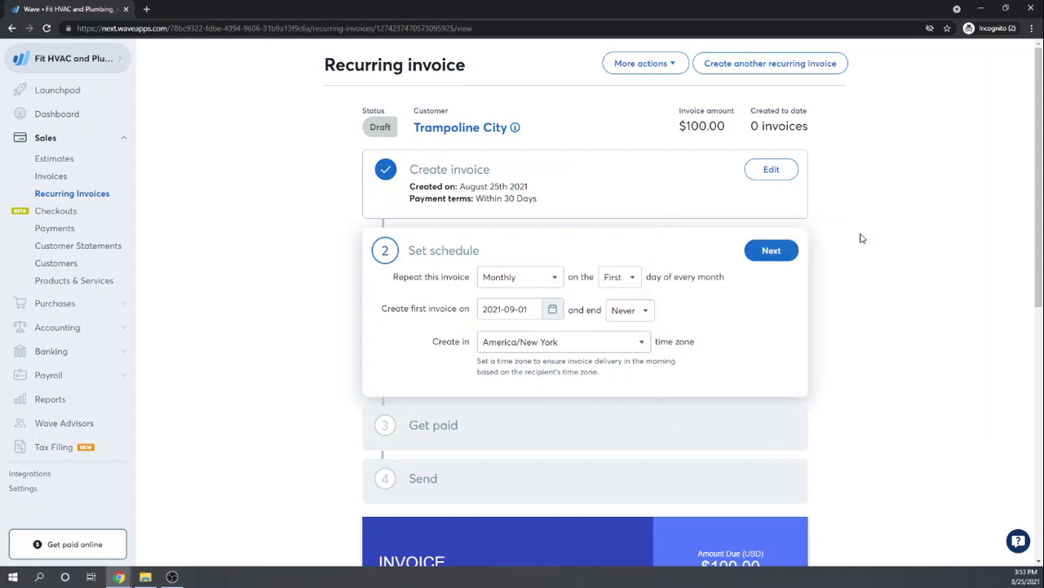
pyautogui.scroll(-2, 860, 237)
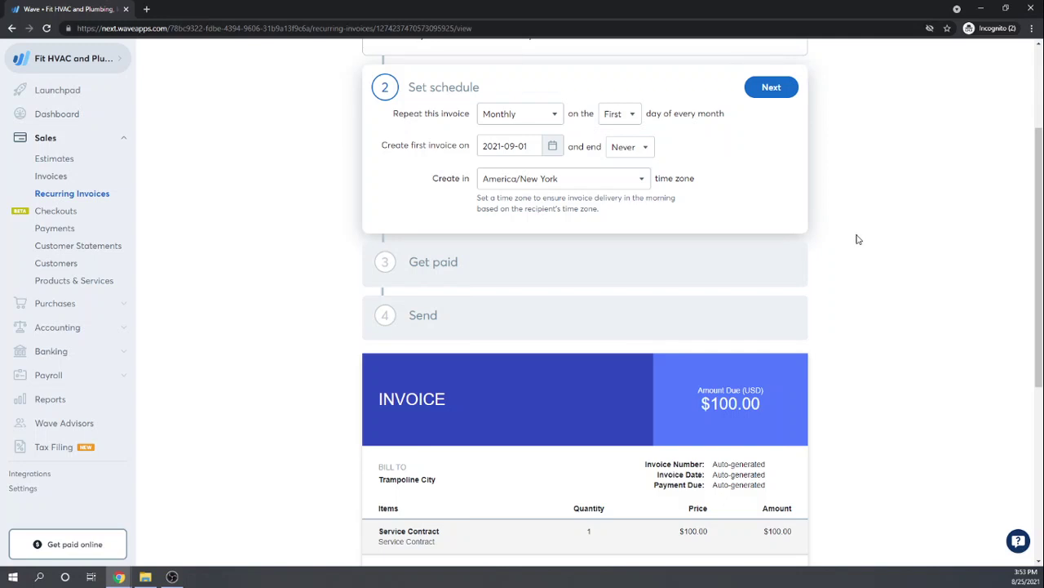
pyautogui.click(781, 92)
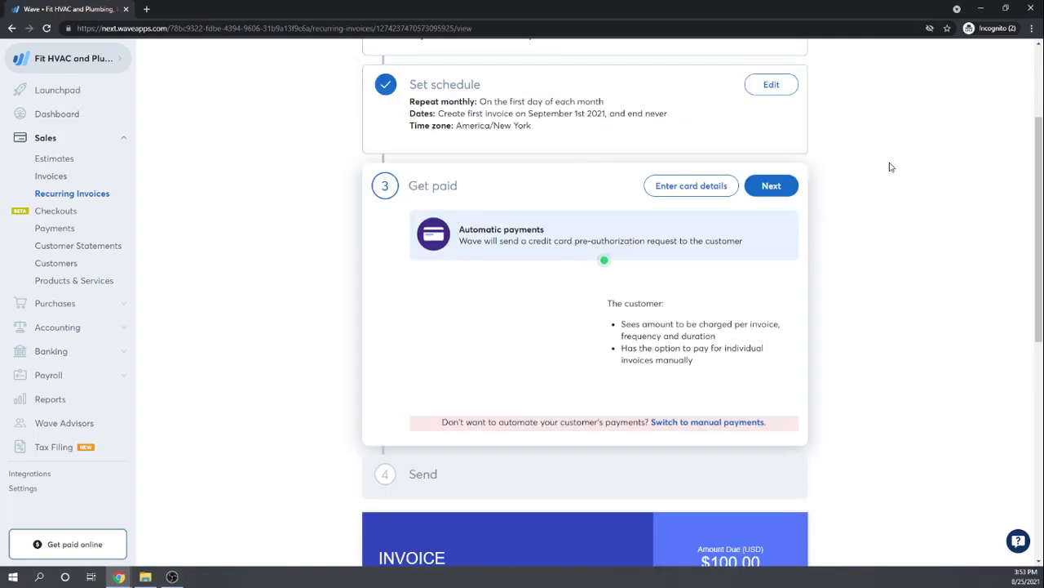
pyautogui.scroll(-6, 891, 166)
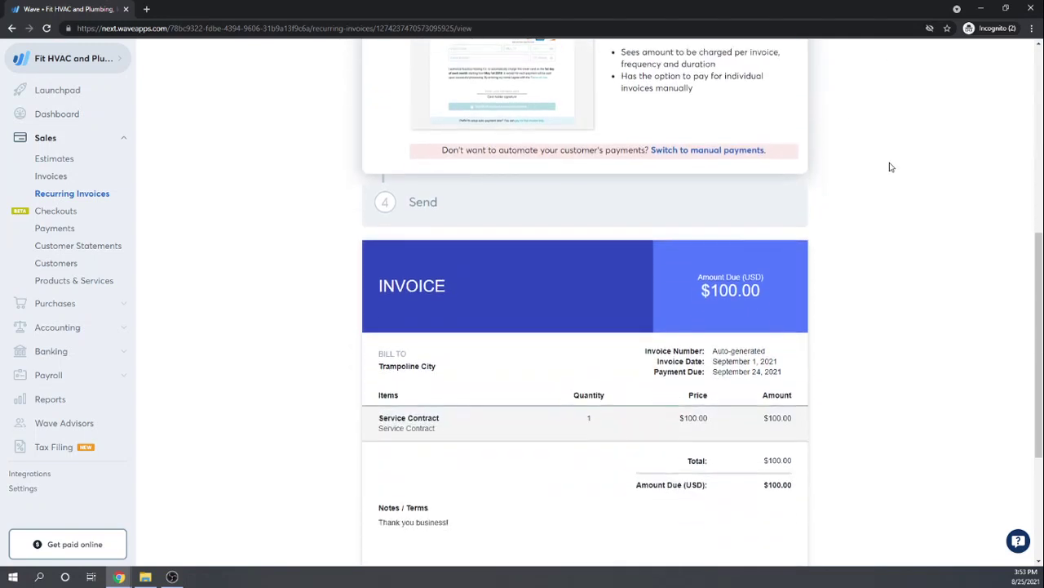
pyautogui.scroll(6, 891, 166)
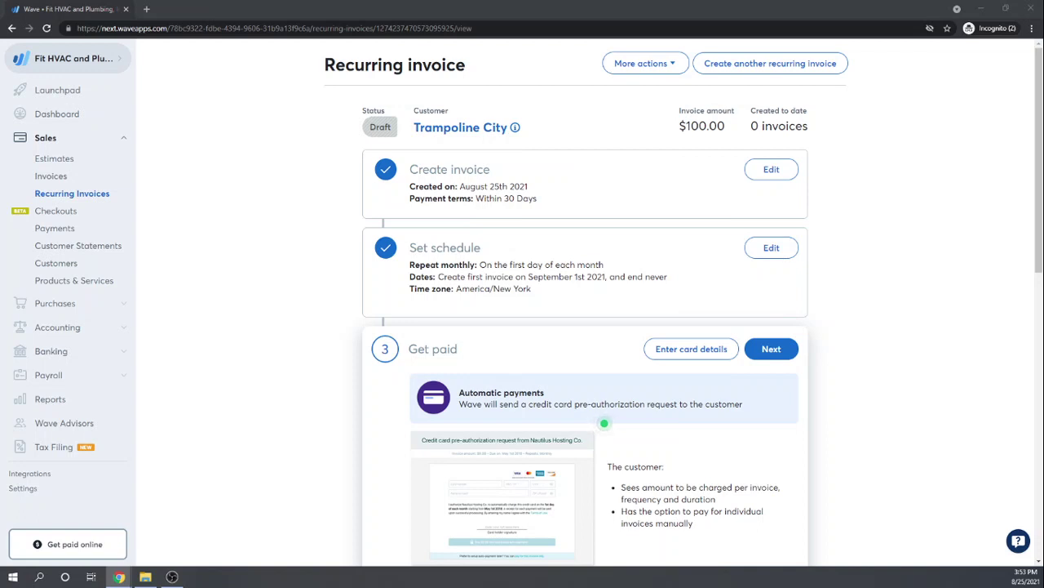
# Begin recording a manual payment for the Family Bowling invoice and set the payment date to 2021-01-20
pyautogui.click(49, 181)
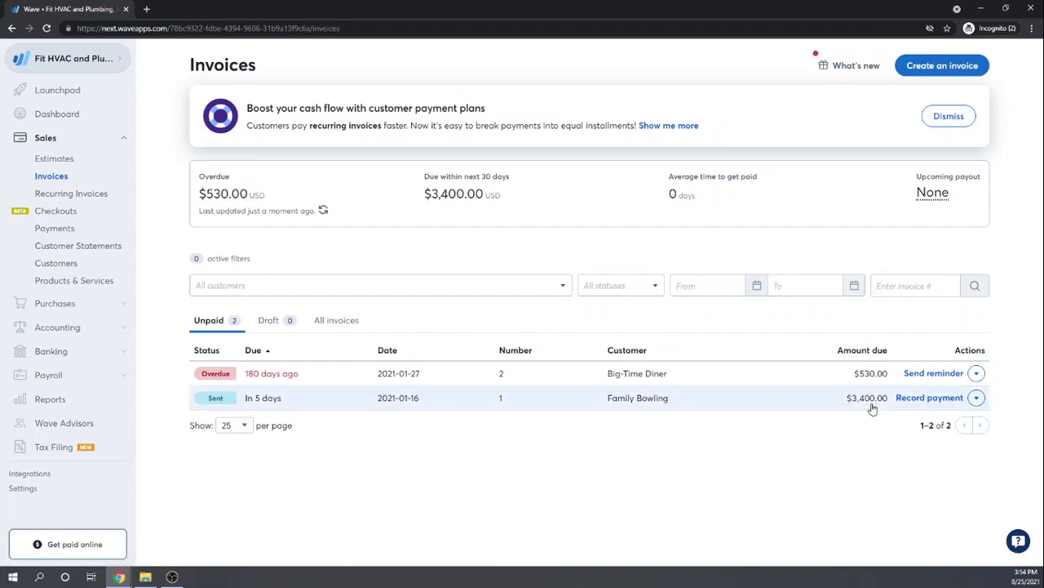
pyautogui.click(929, 398)
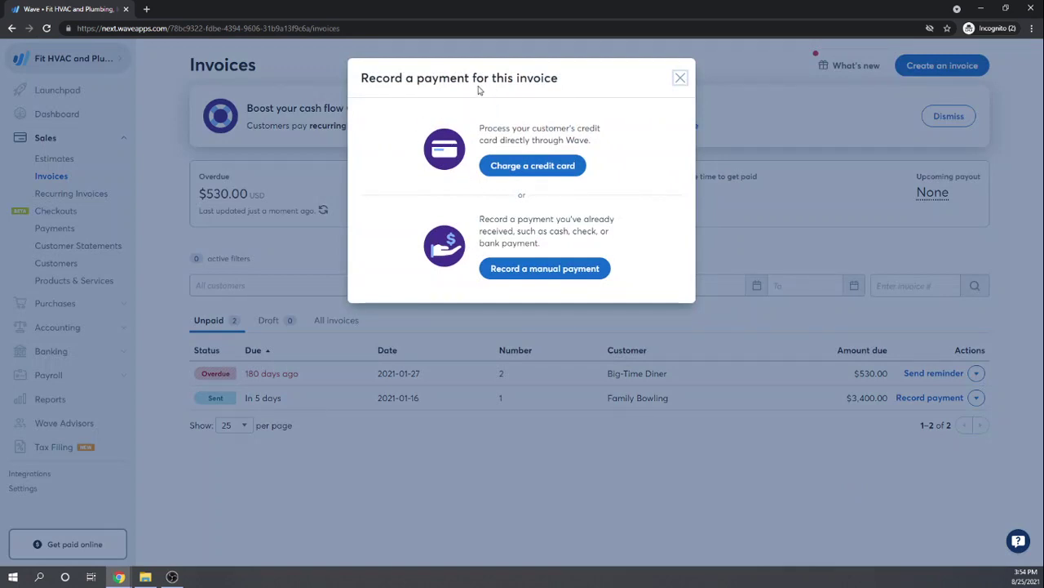
pyautogui.click(527, 272)
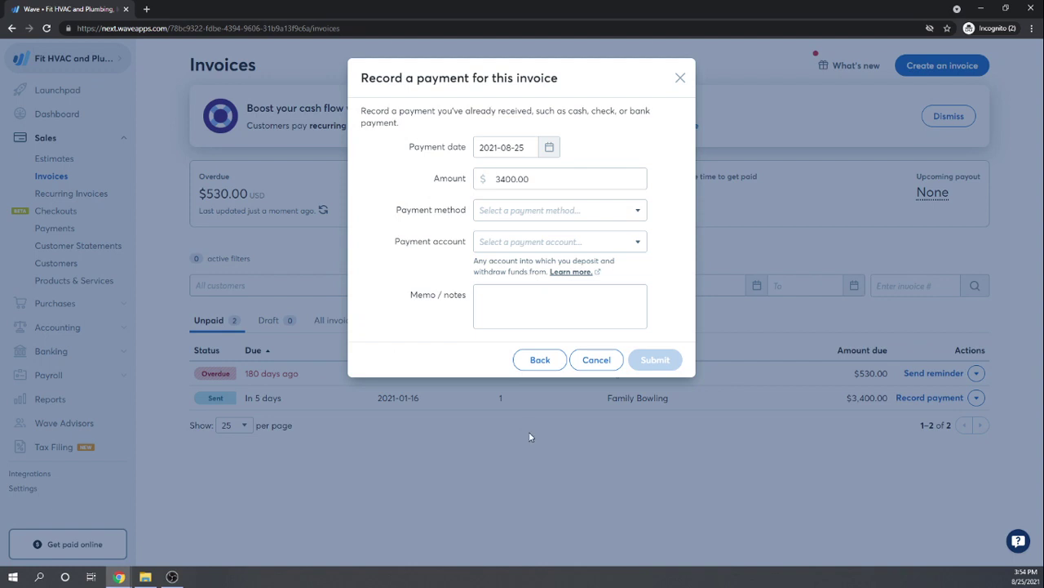
pyautogui.click(550, 148)
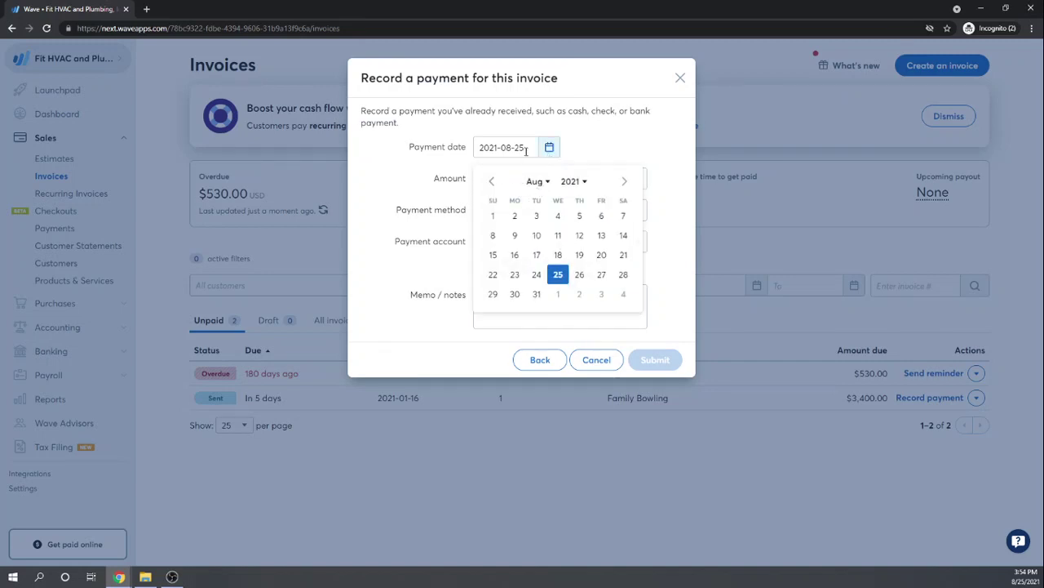
pyautogui.moveTo(526, 149); pyautogui.dragTo(501, 149)
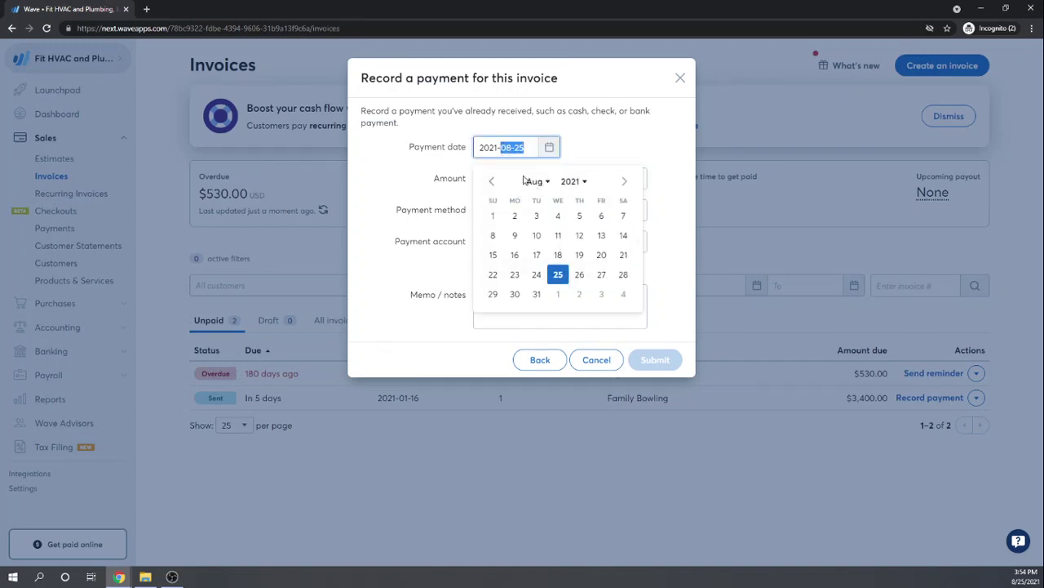
pyautogui.write('01')
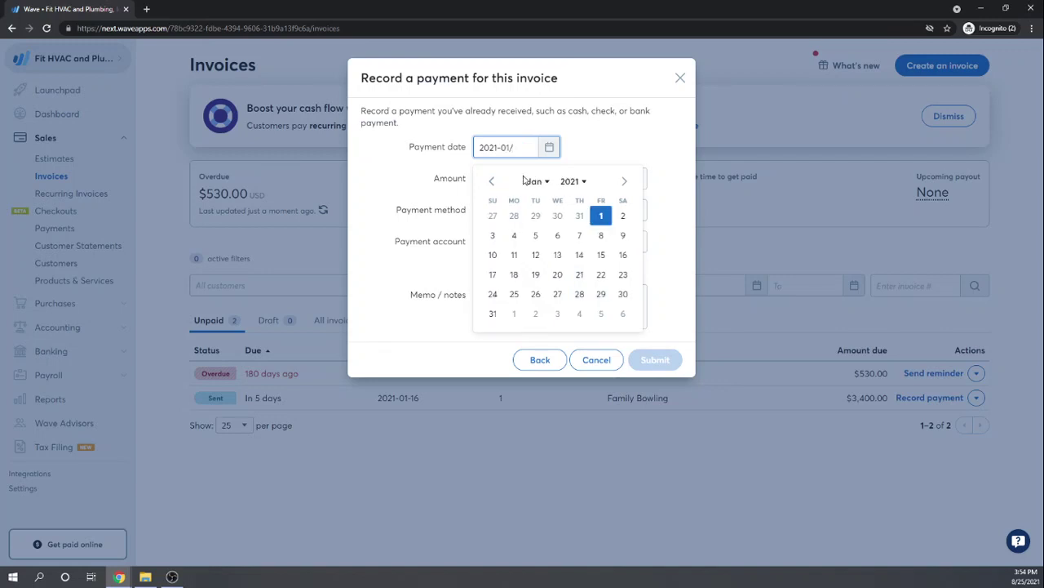
pyautogui.write('-20')
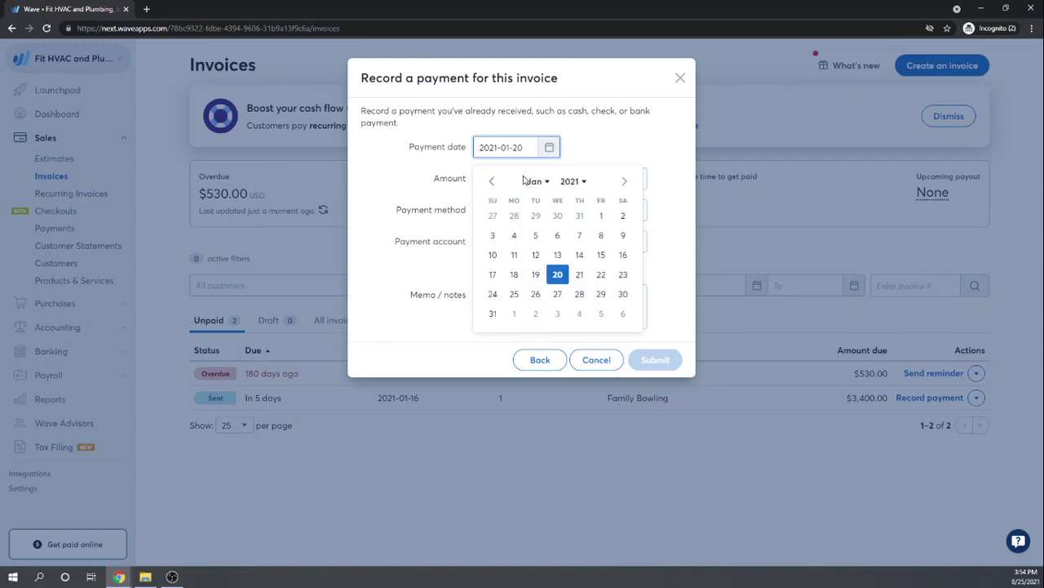
pyautogui.click(557, 275)
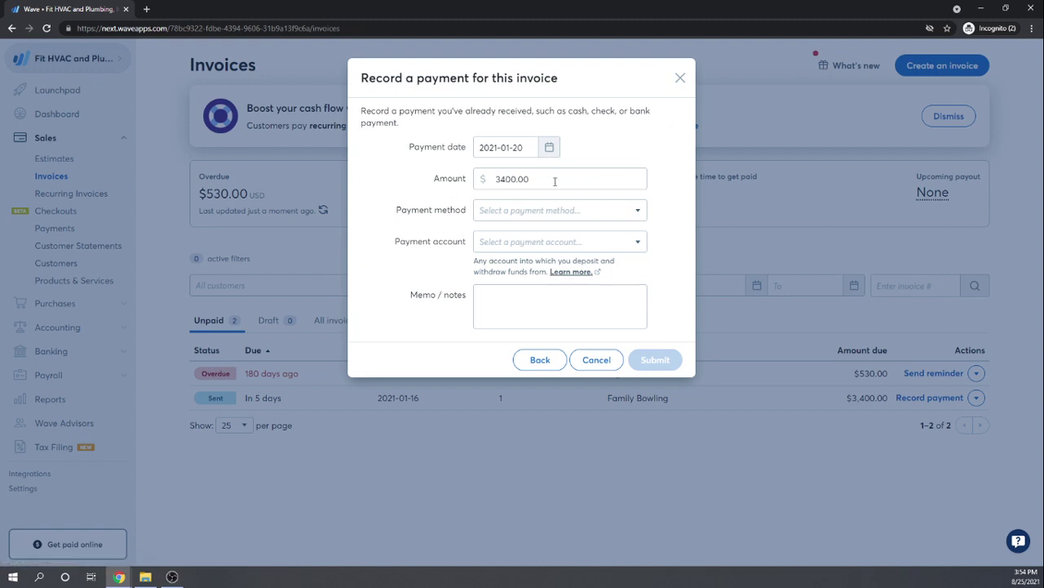
# Set the payment method to Check and the account to Checking Account (USD), then submit the payment without sending a receipt
pyautogui.click(638, 212)
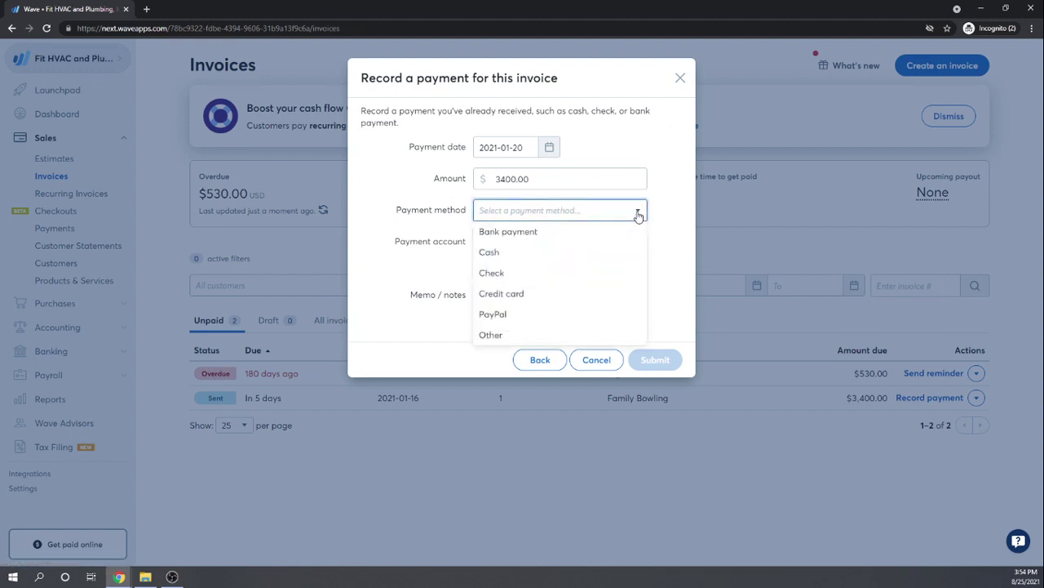
pyautogui.click(496, 275)
pyautogui.click(641, 243)
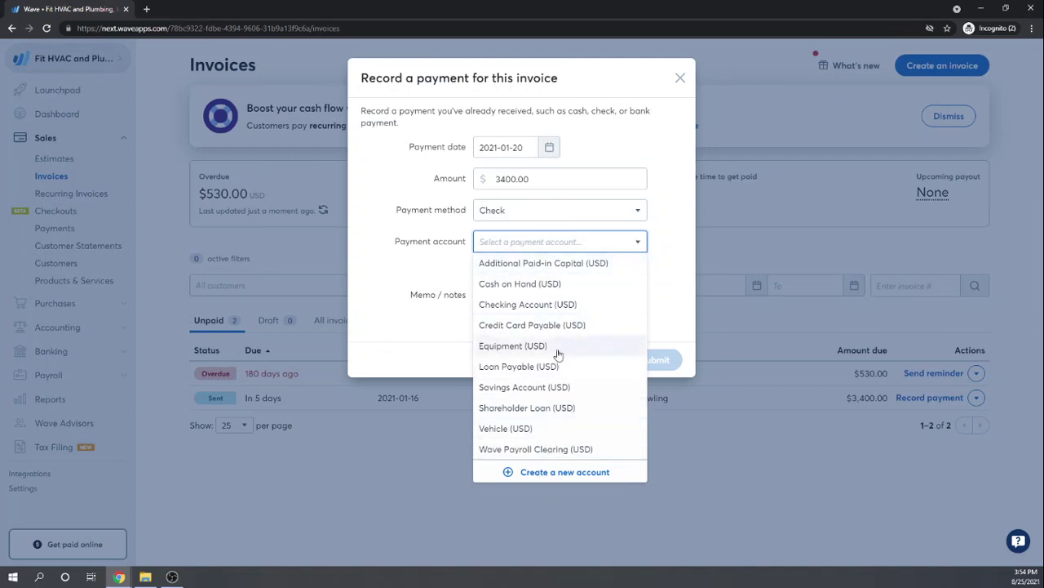
pyautogui.click(523, 306)
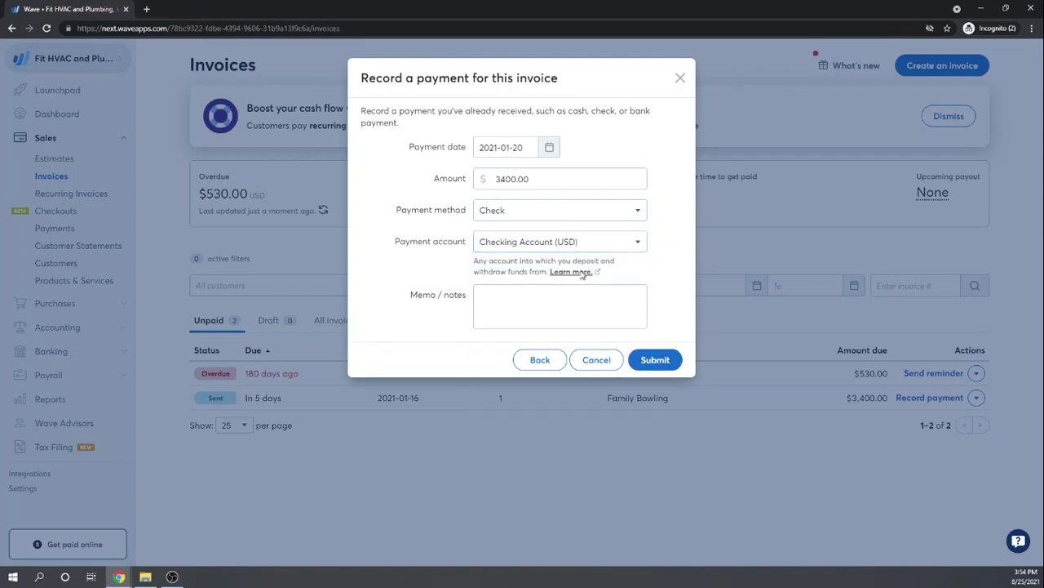
pyautogui.click(659, 361)
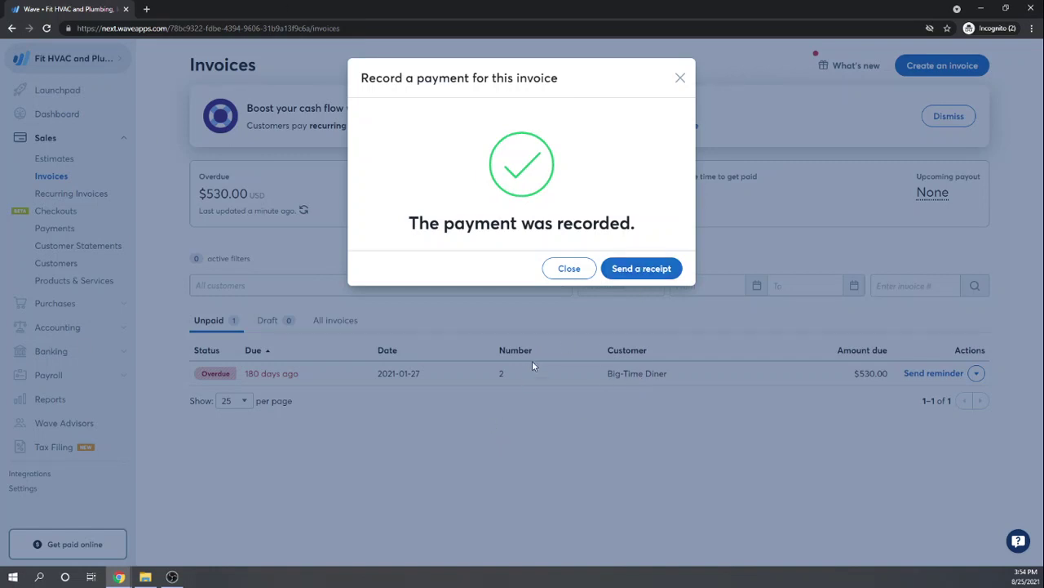
pyautogui.click(572, 271)
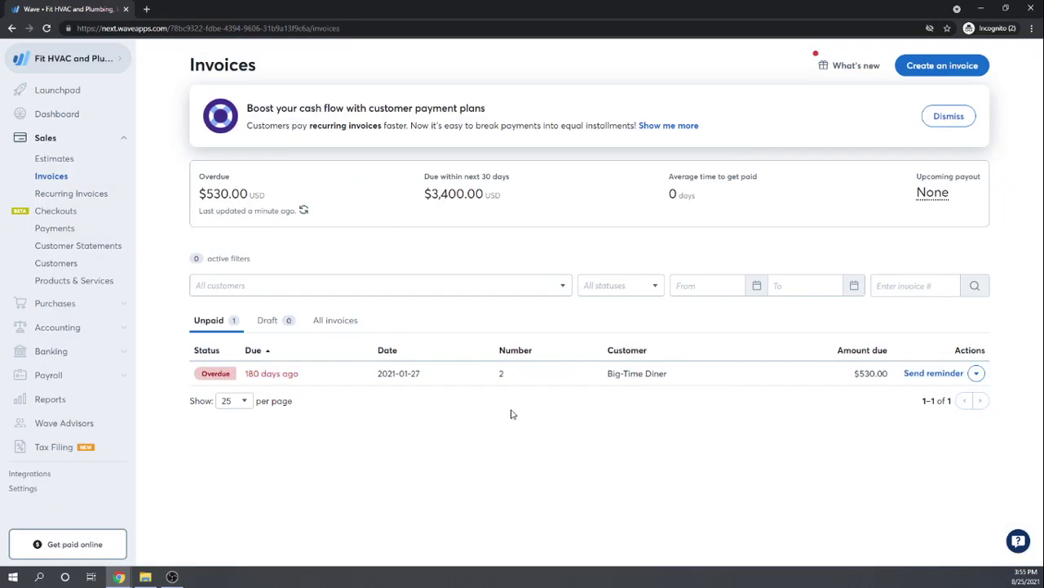
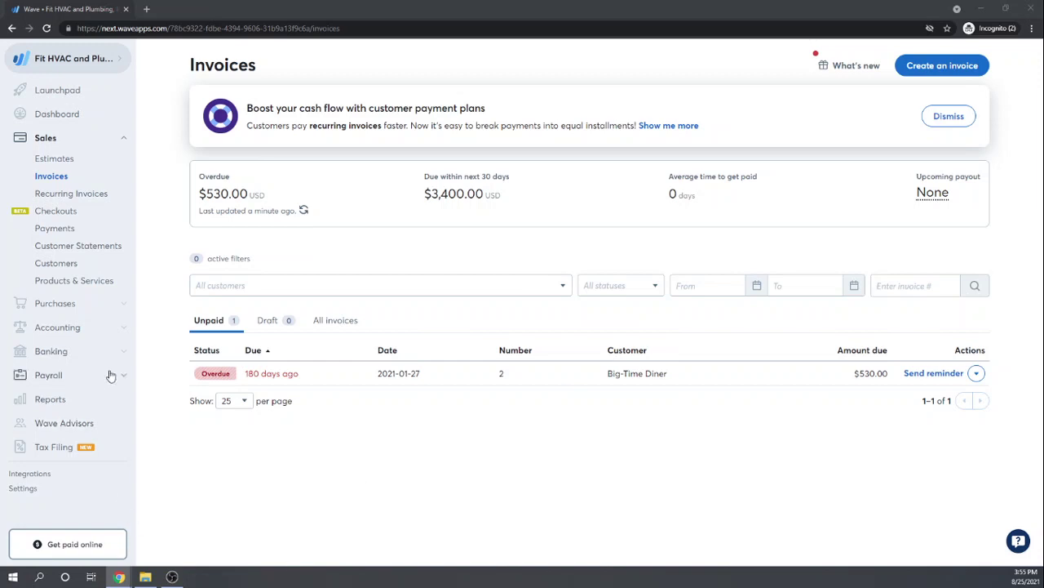
# Look at the Checkouts and Payments pages to review the options for accepting customer payments online
pyautogui.click(52, 212)
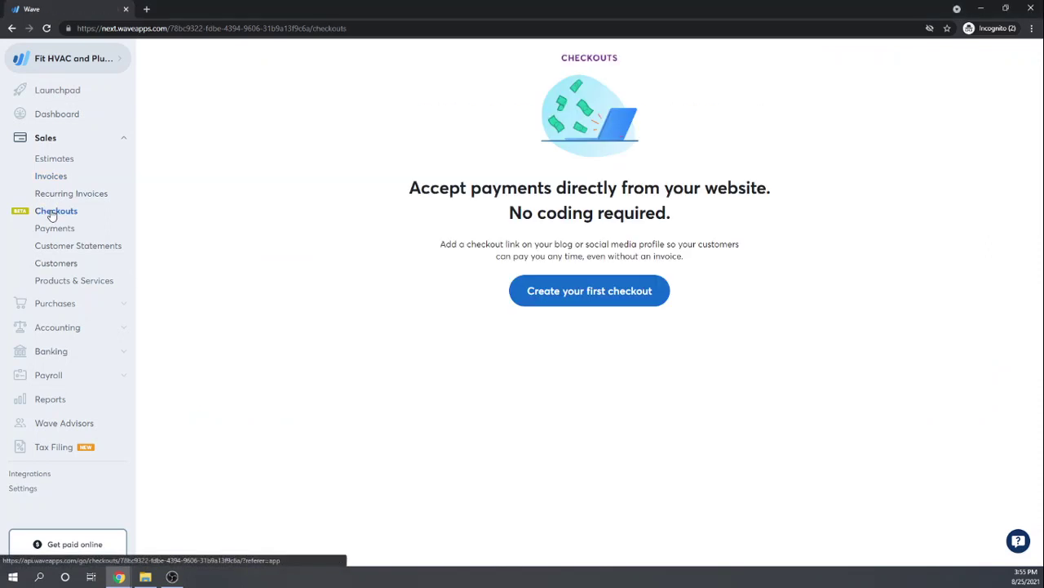
pyautogui.click(65, 229)
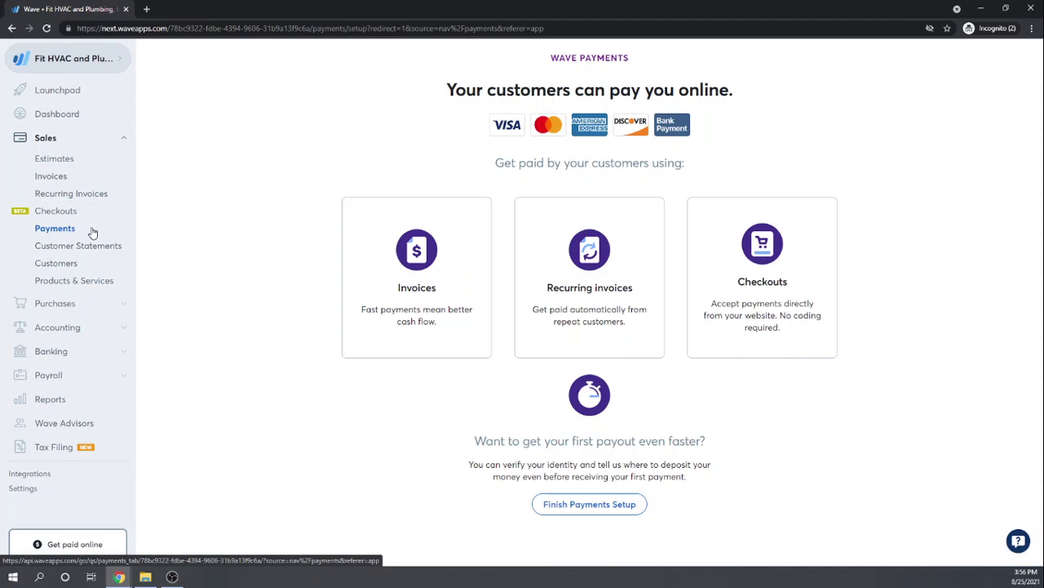
# Return to the invoices list and start a new blank invoice
pyautogui.click(46, 178)
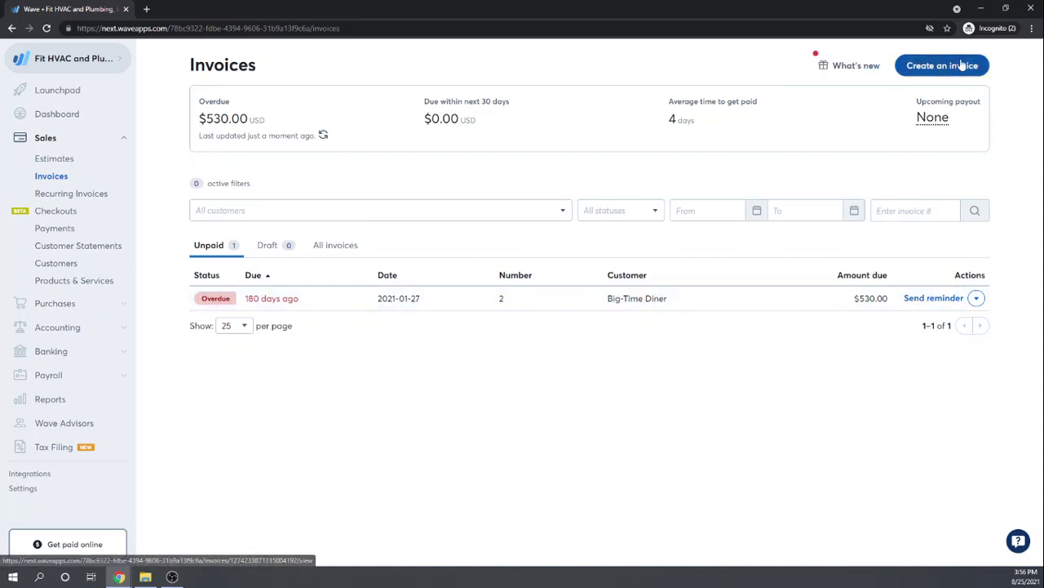
pyautogui.click(930, 69)
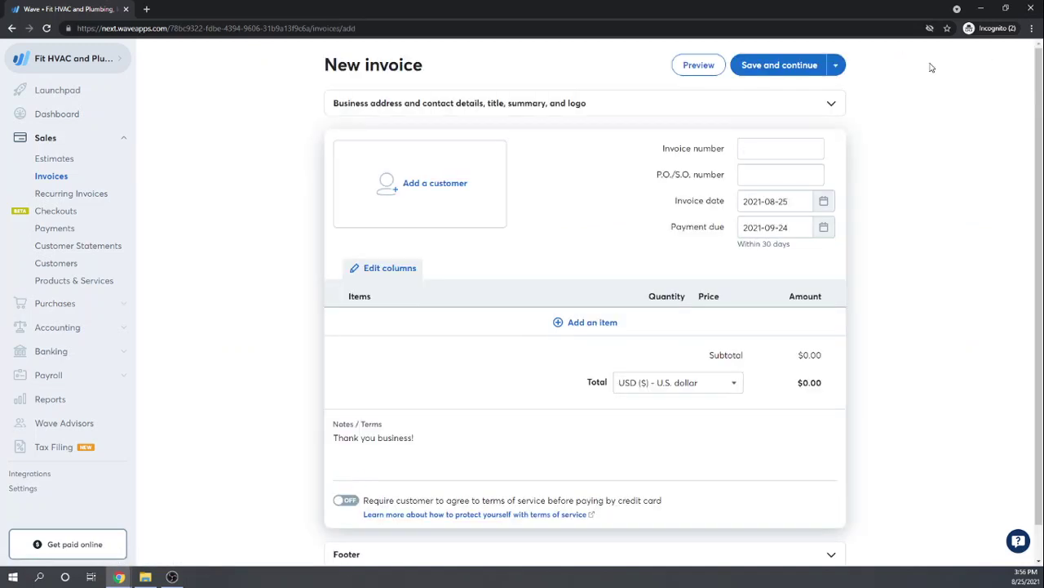
# Create a new customer named Walk-in Customer and bill the new invoice to it
pyautogui.click(413, 186)
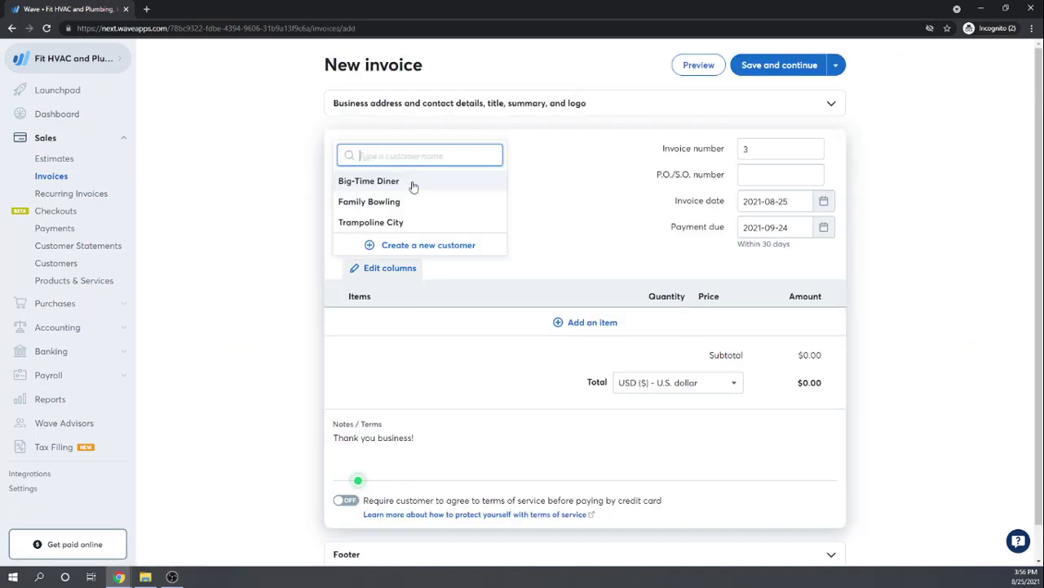
pyautogui.click(398, 245)
pyautogui.write('W')
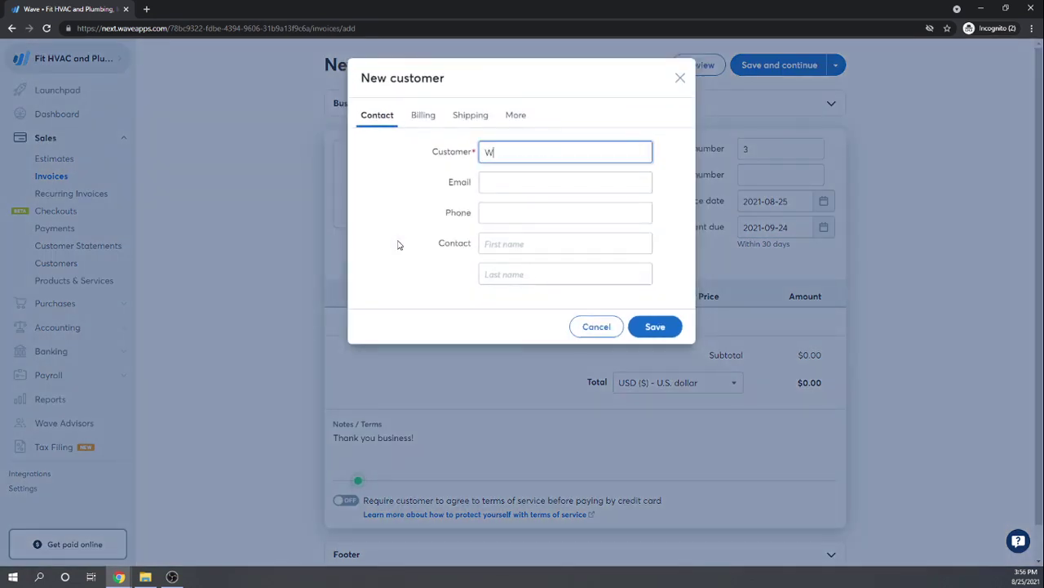
pyautogui.write('alk-in Customers')
pyautogui.press('BackSpace')
pyautogui.click(649, 325)
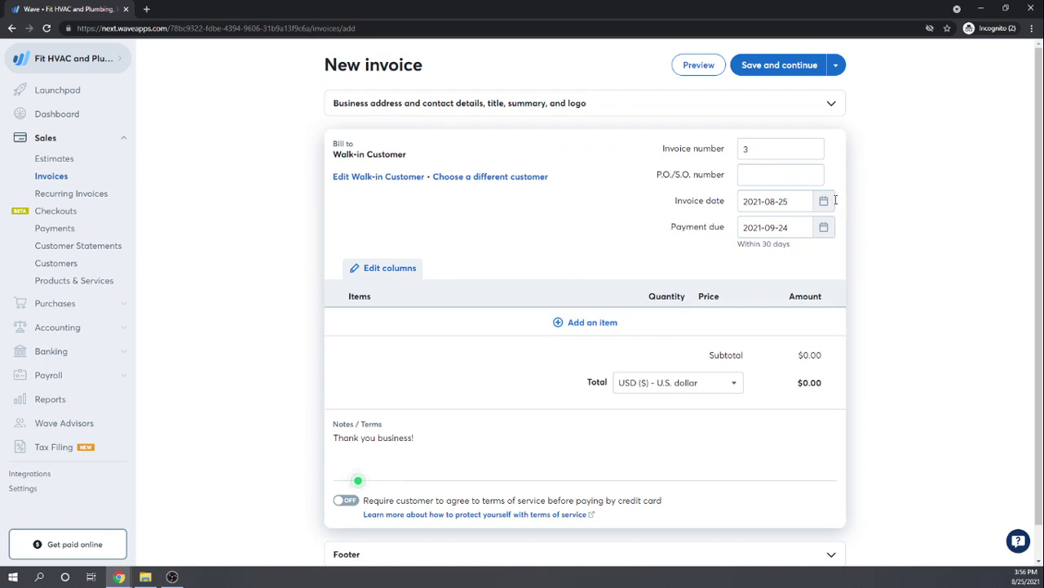
# Set both the invoice date and the payment due date to 2021-01-25
pyautogui.moveTo(797, 201); pyautogui.dragTo(765, 201)
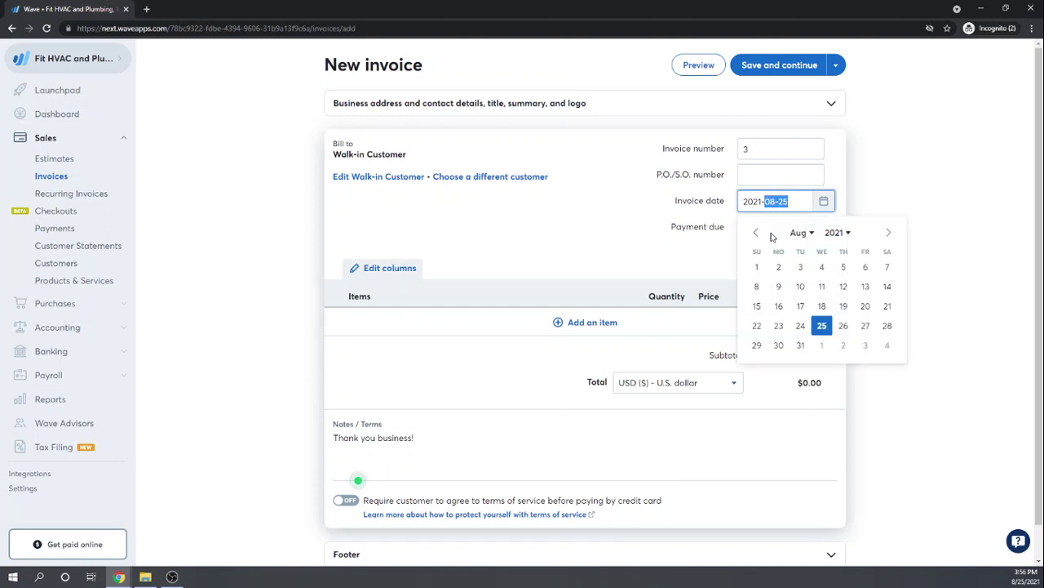
pyautogui.write('01-25')
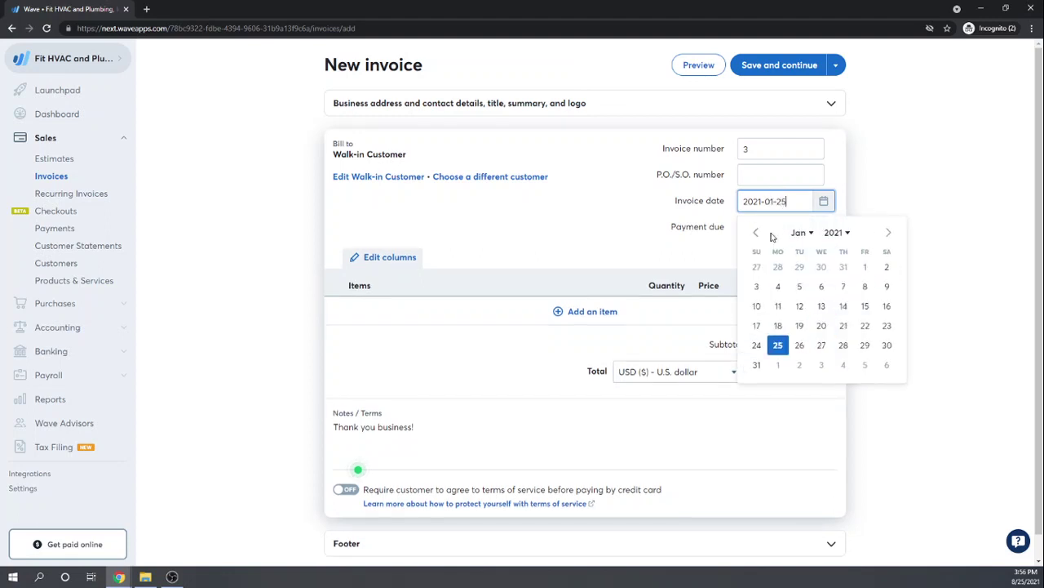
pyautogui.press('Tab')
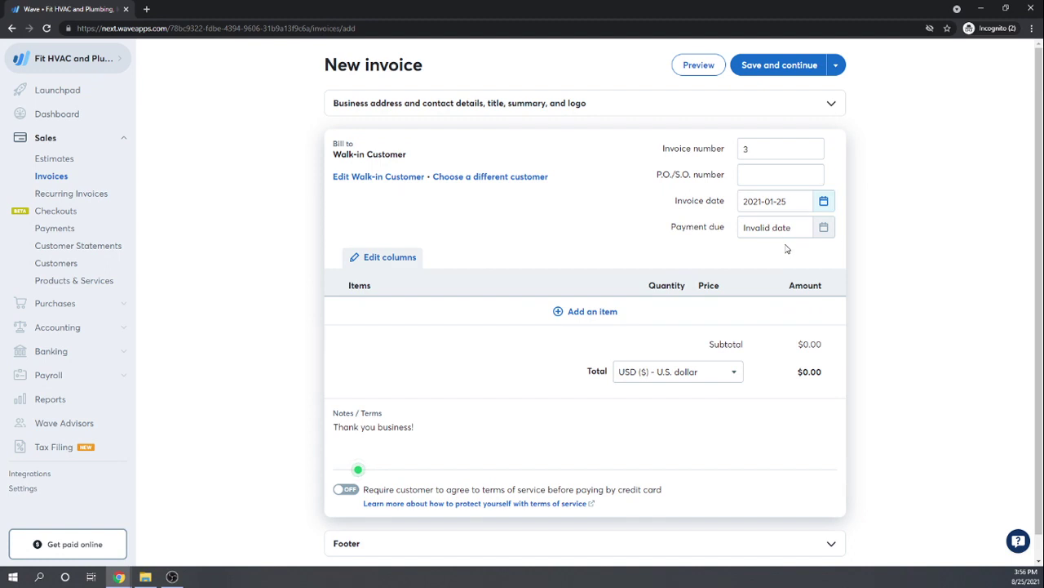
pyautogui.press('Tab')
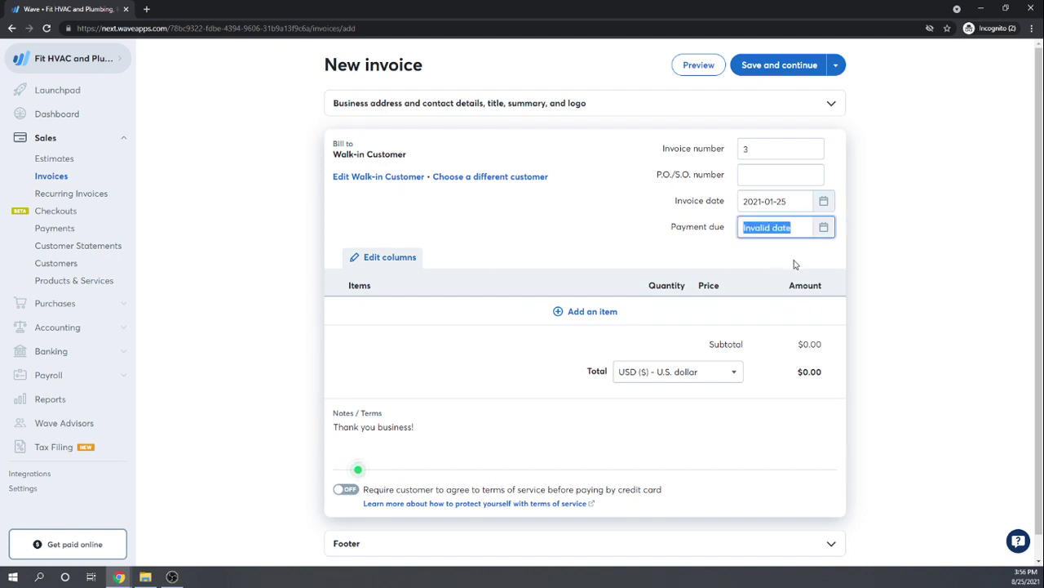
pyautogui.write('21')
pyautogui.press('BackSpace')
pyautogui.write('0')
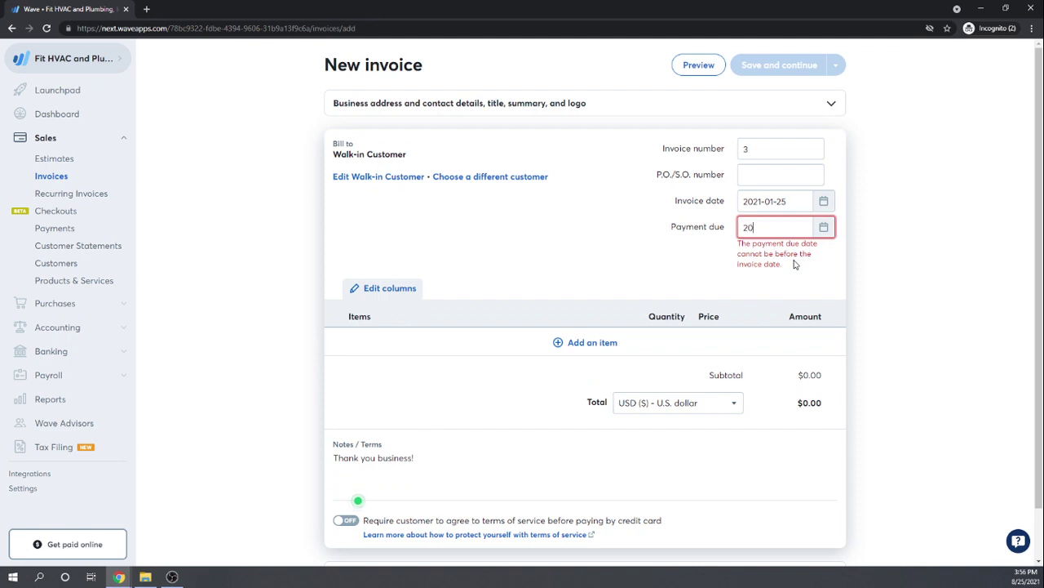
pyautogui.write('21-01-25')
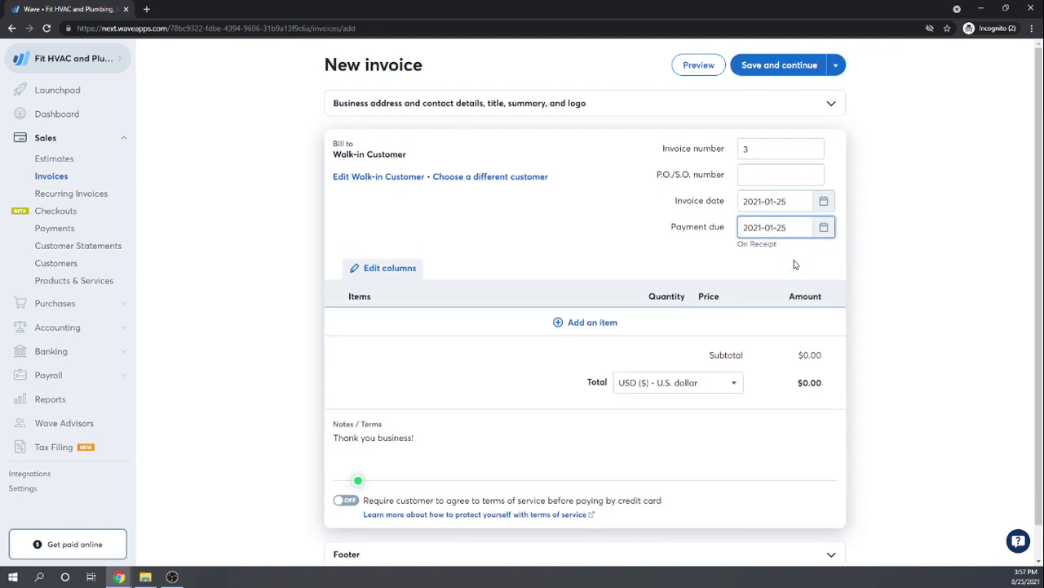
pyautogui.press('Tab')
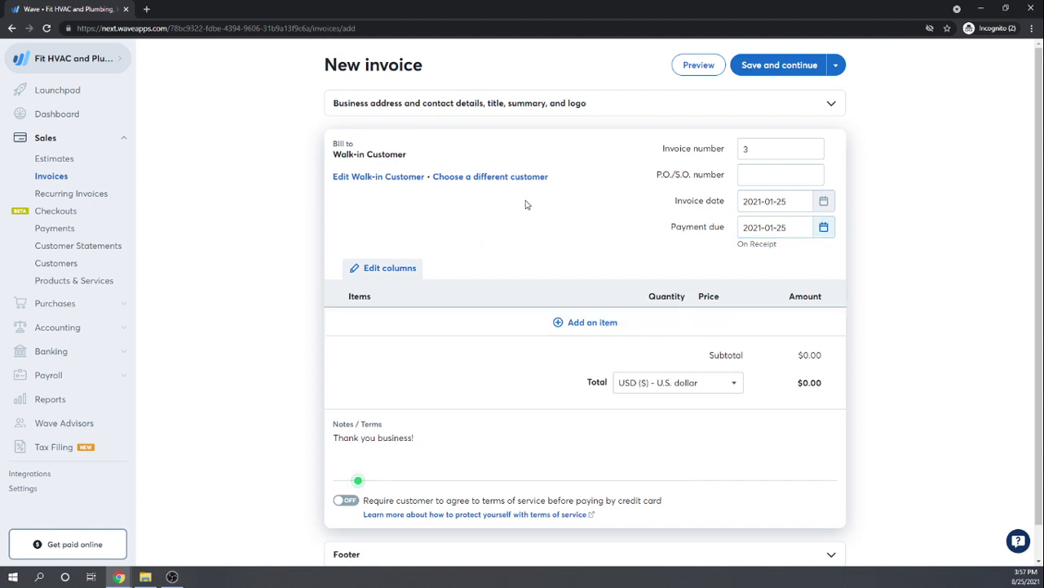
# Add the Plumbing Widgets item to the invoice at a price of 25.00 with the NYS 6% tax
pyautogui.scroll(-1, 525, 203)
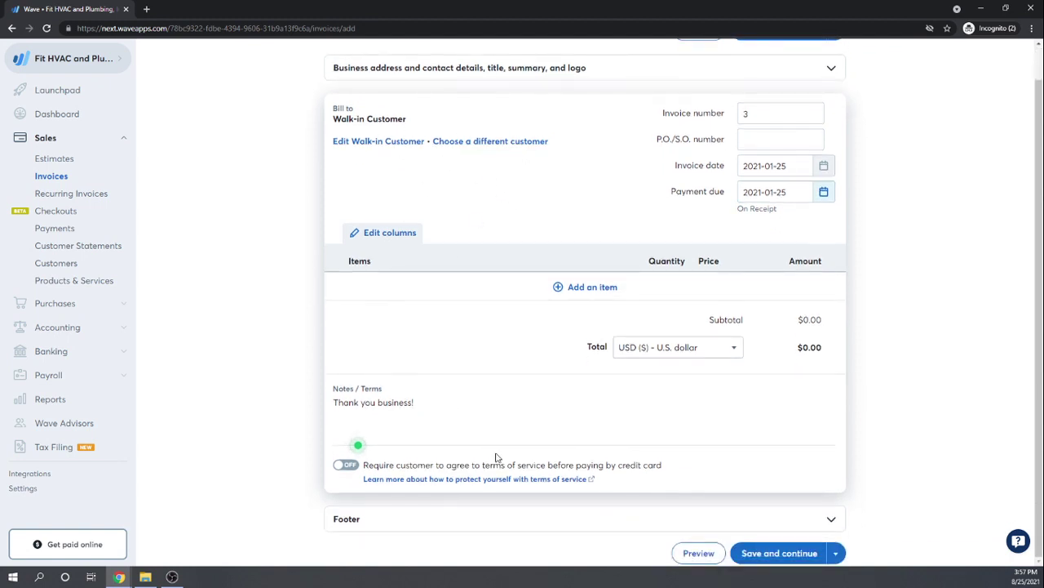
pyautogui.click(582, 292)
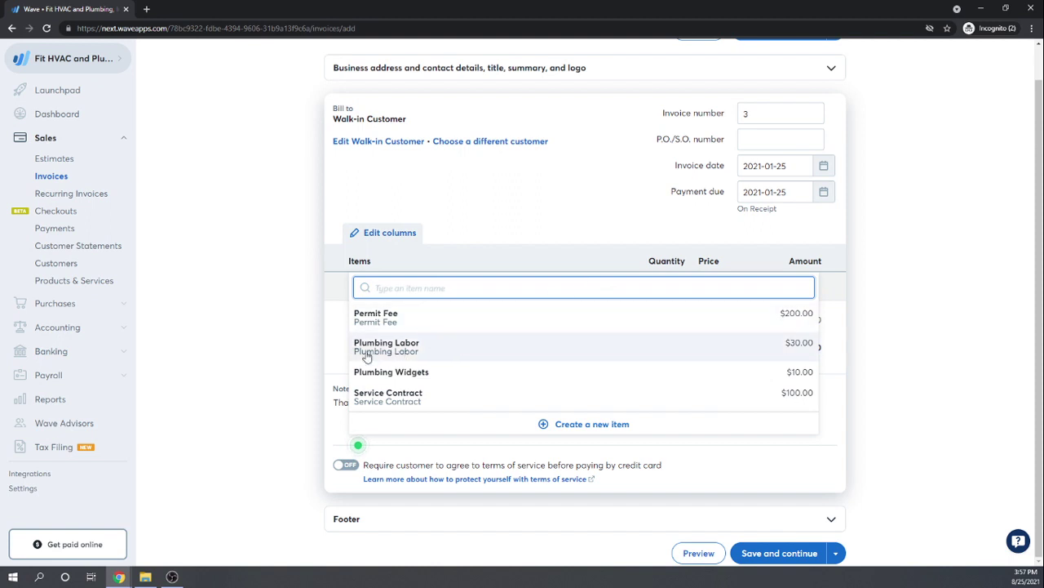
pyautogui.click(363, 372)
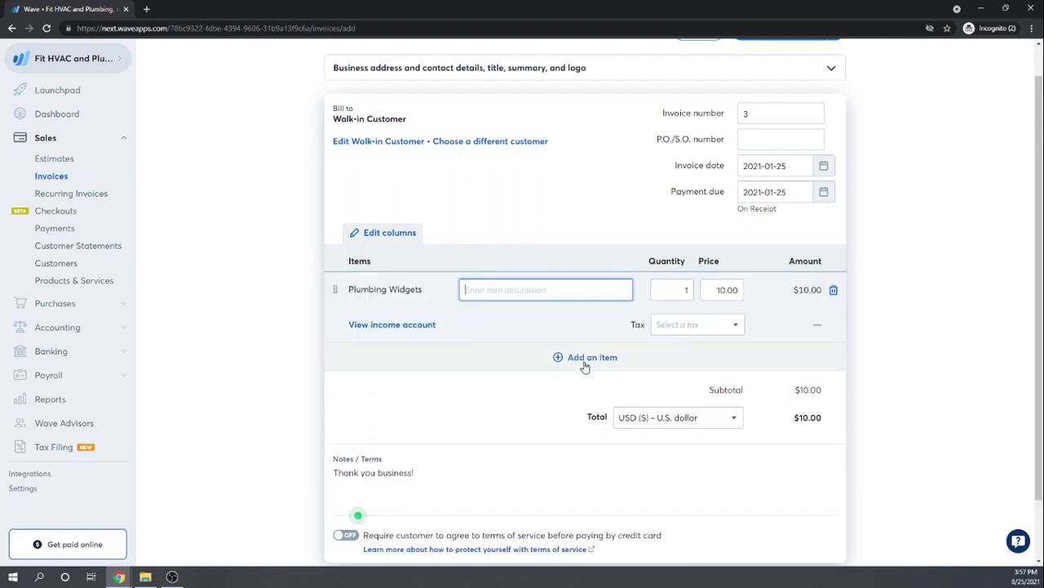
pyautogui.press('Tab')
pyautogui.press('Tab')
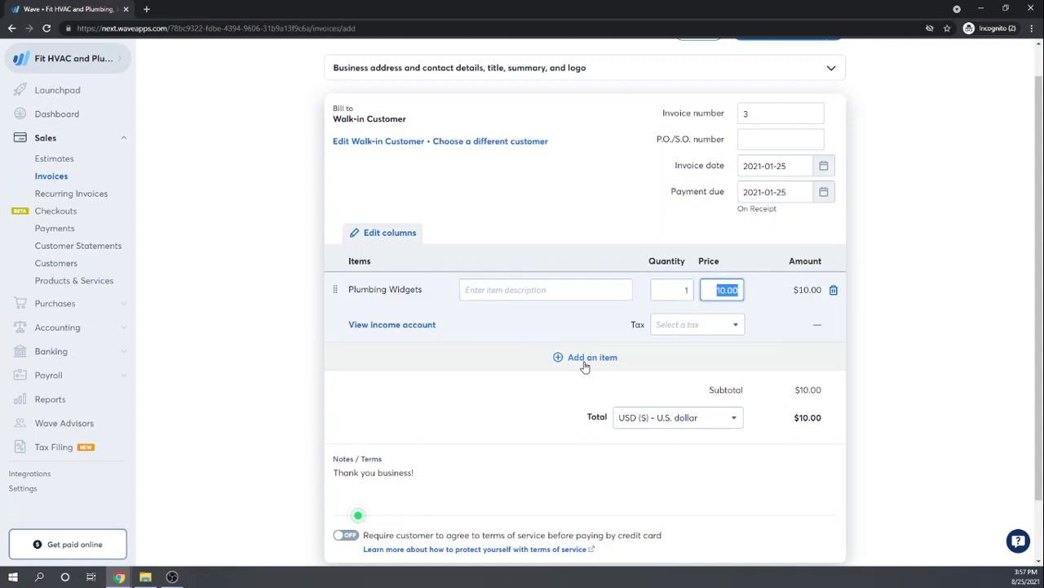
pyautogui.write('25')
pyautogui.press('Tab')
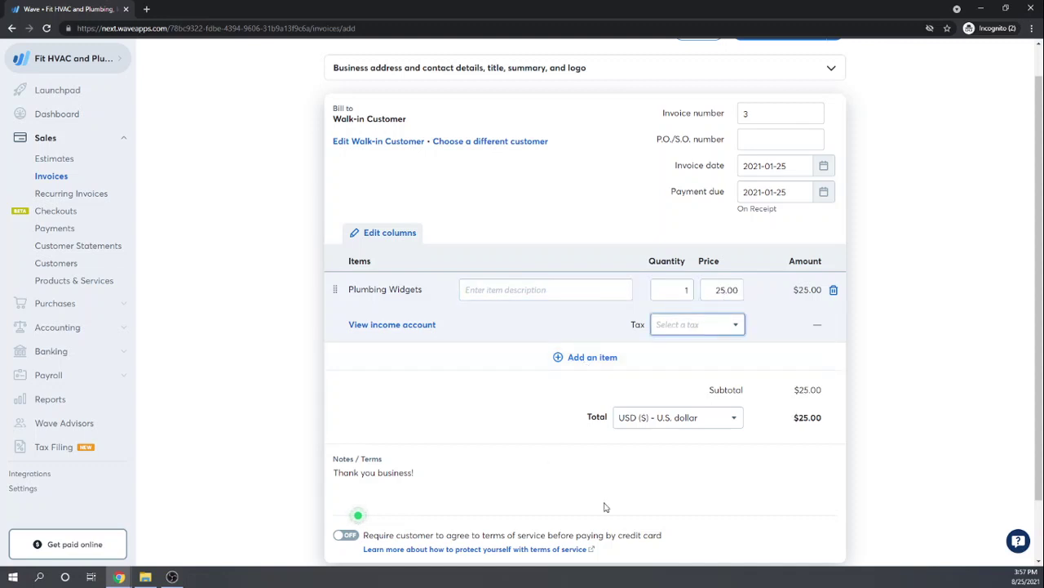
pyautogui.click(736, 326)
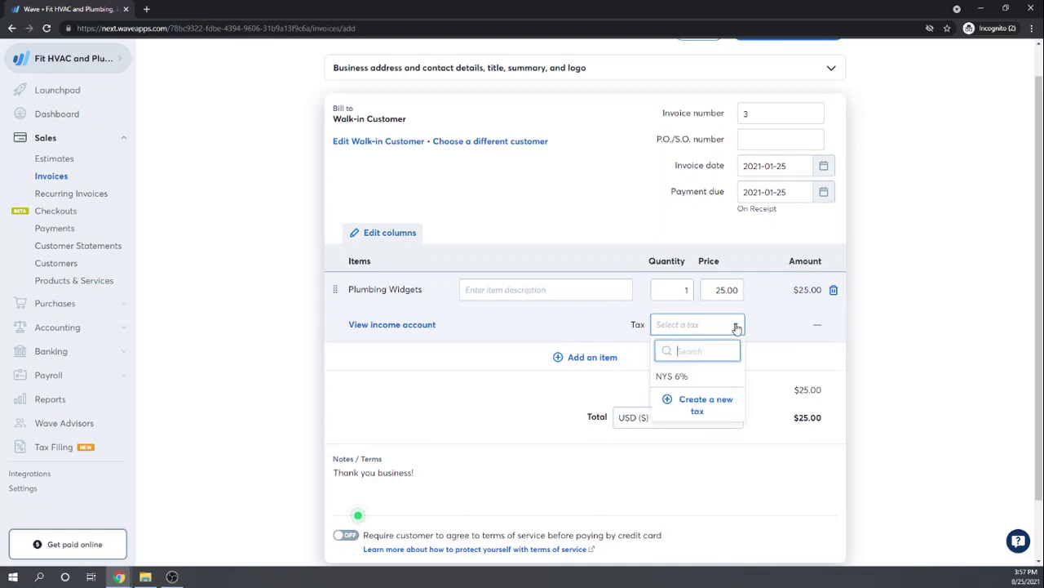
pyautogui.click(667, 376)
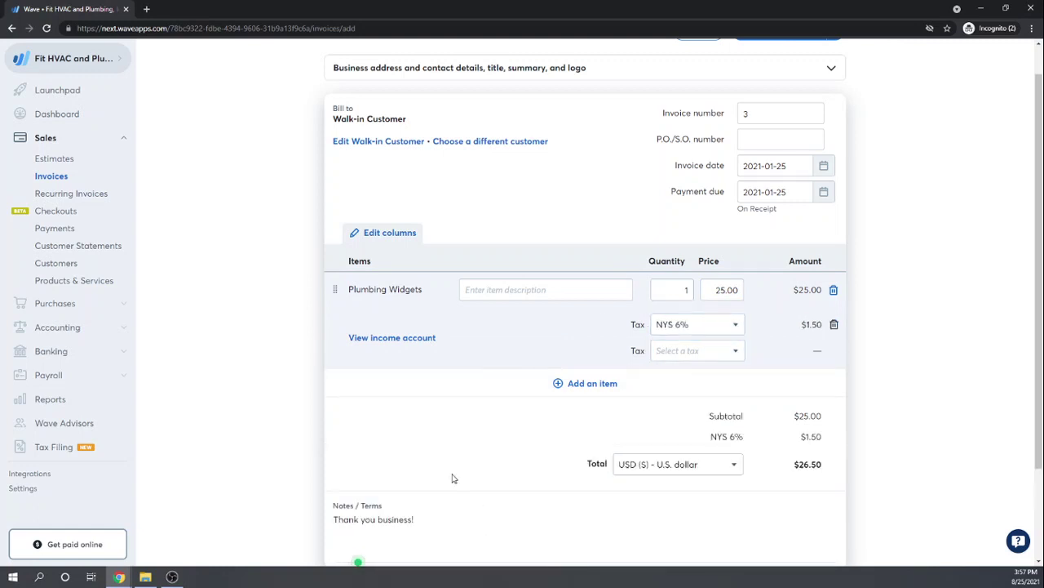
# Look over the completed invoice and save it as a draft
pyautogui.scroll(-2, 480, 436)
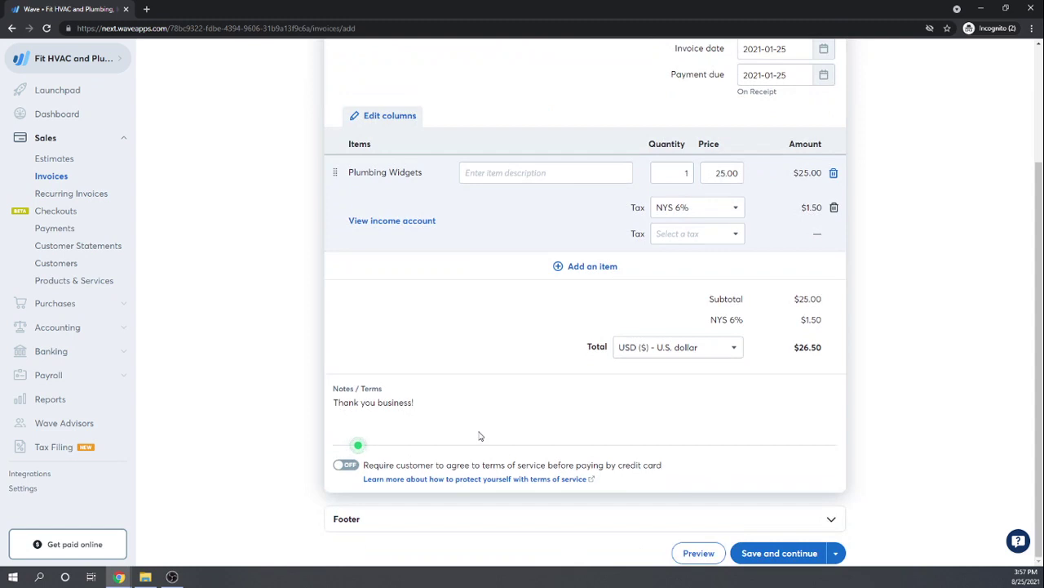
pyautogui.scroll(3, 480, 436)
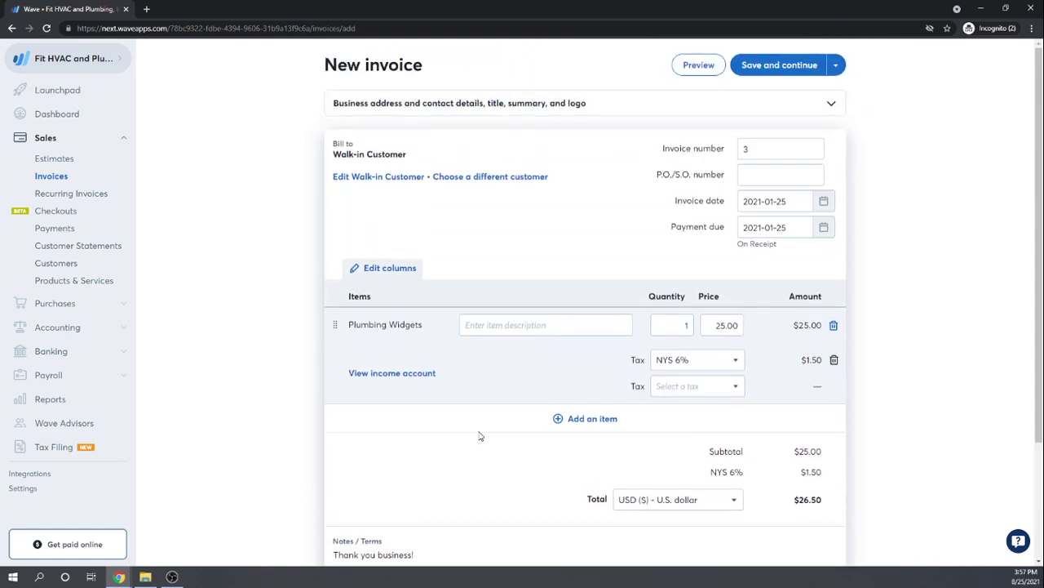
pyautogui.click(784, 65)
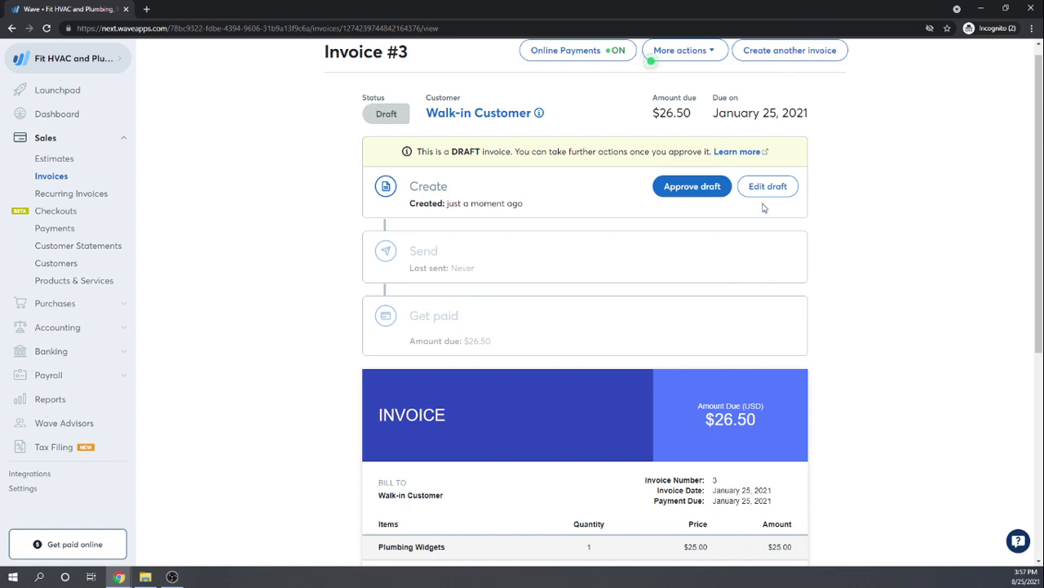
# Approve the draft invoice for Walk-in Customer and mark it as sent
pyautogui.click(691, 186)
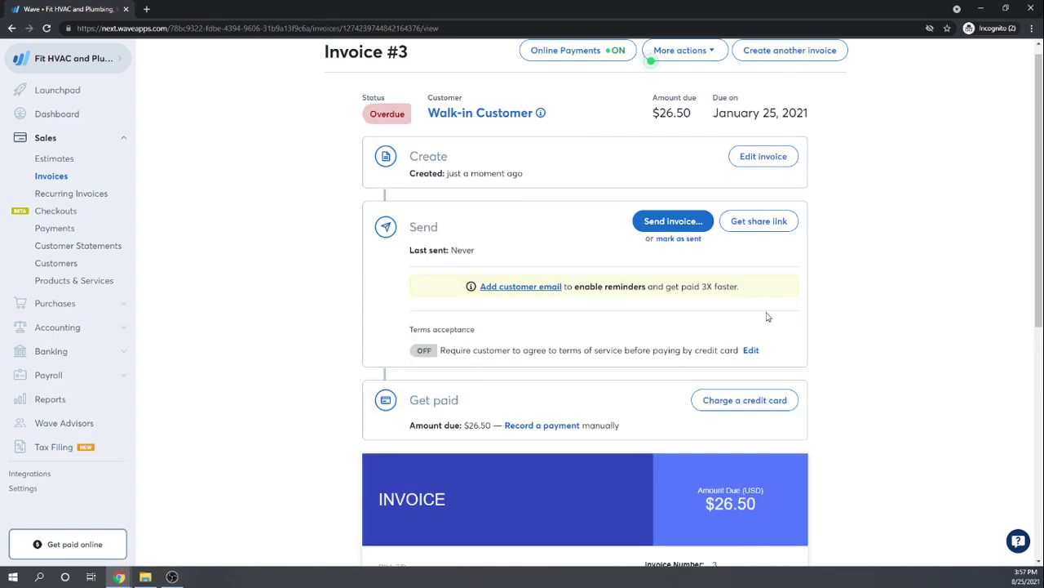
pyautogui.click(688, 240)
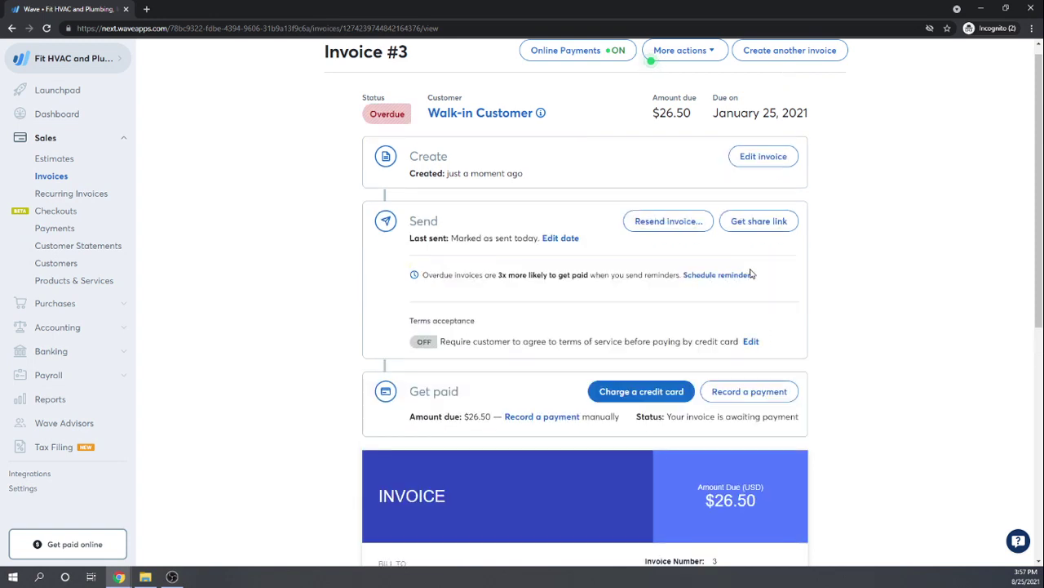
# Record a payment for the full invoice amount with method Cash and payment account Cash on Hand (USD)
pyautogui.scroll(-2, 859, 228)
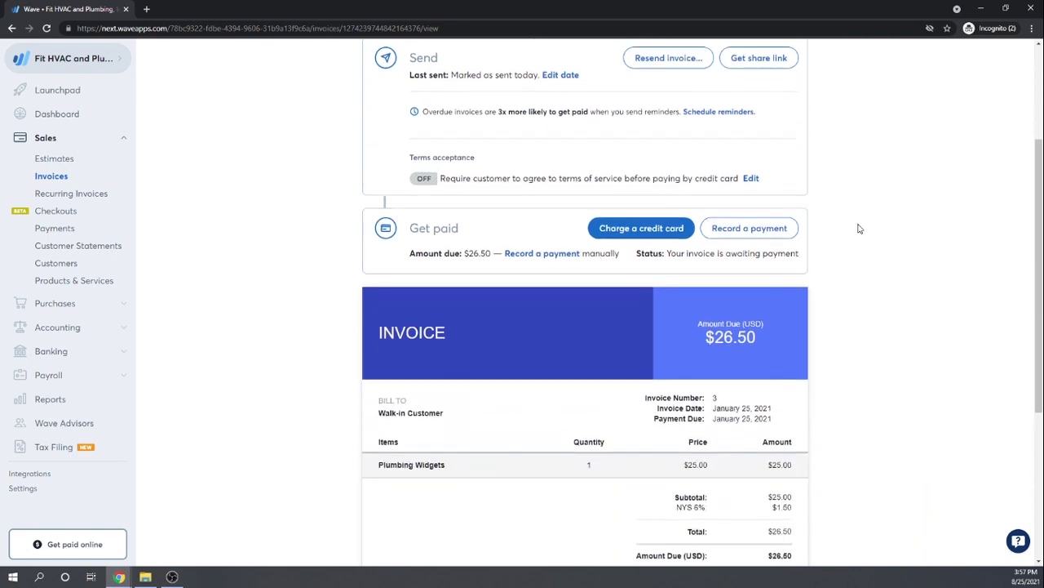
pyautogui.click(739, 236)
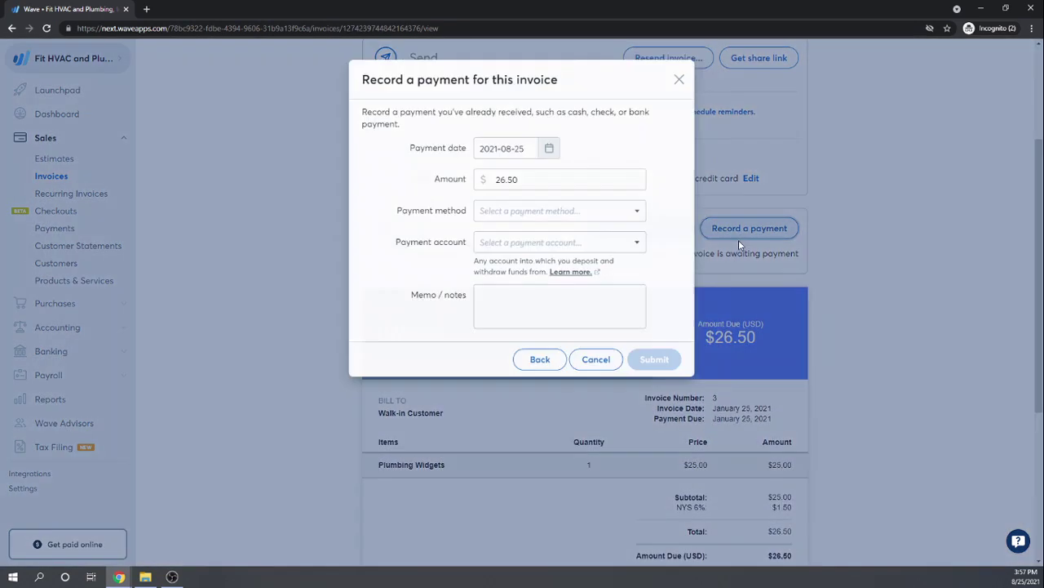
pyautogui.click(634, 211)
pyautogui.click(489, 255)
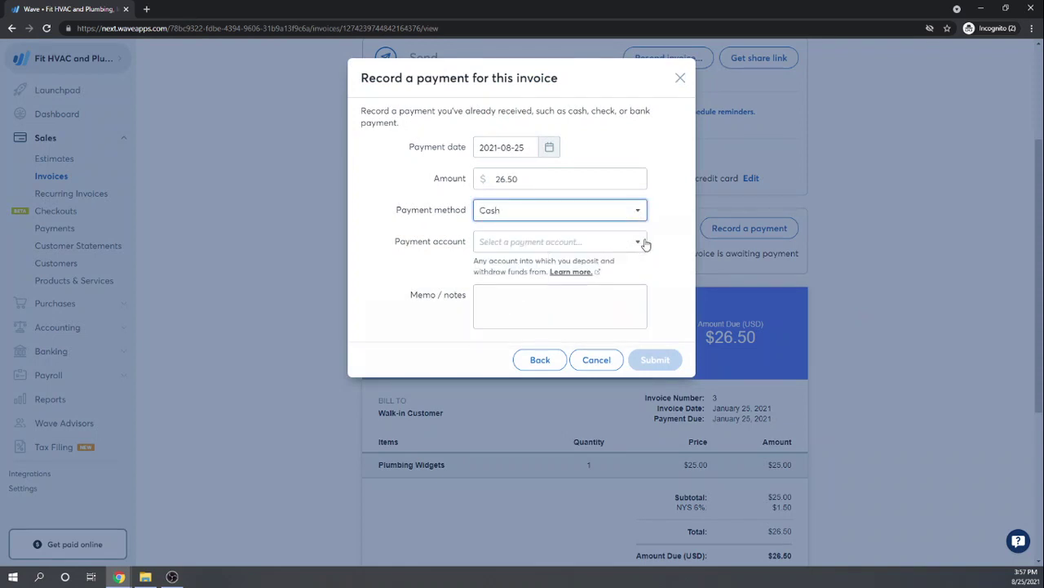
pyautogui.click(641, 242)
pyautogui.click(514, 284)
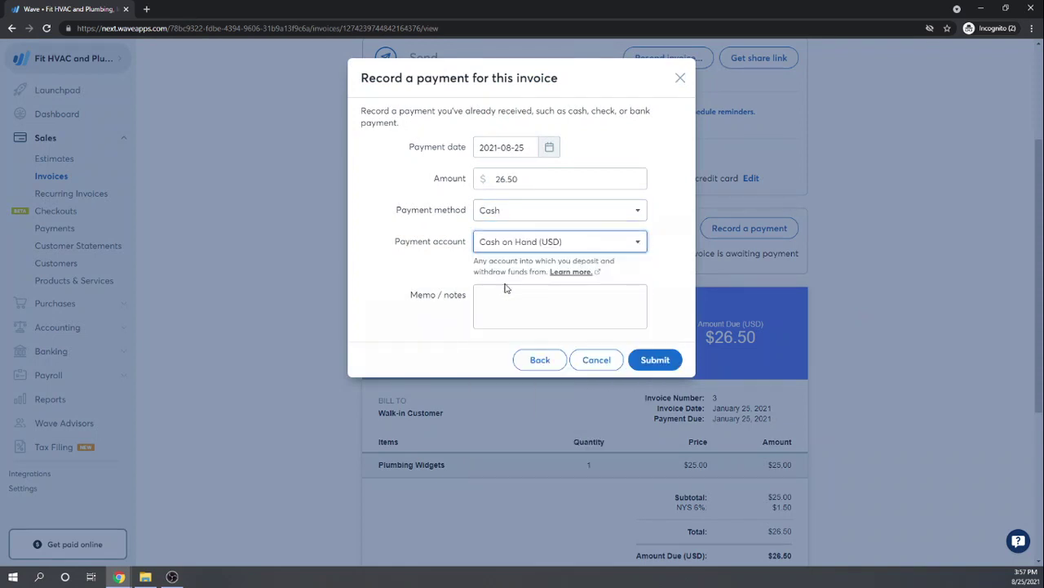
pyautogui.click(655, 364)
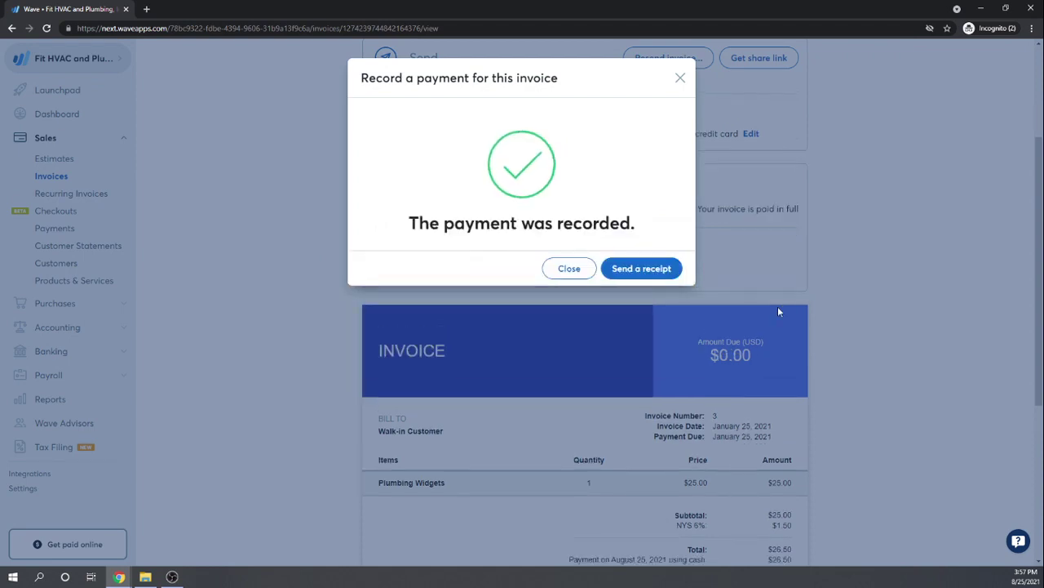
# Preview the payment receipt email as the customer would see it, and close the receipt without sending it
pyautogui.click(641, 270)
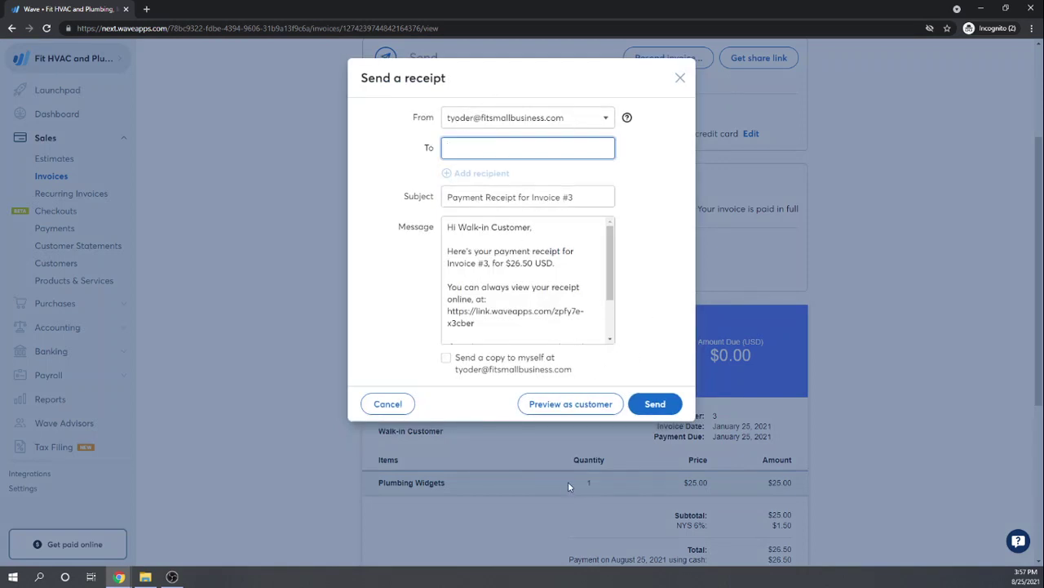
pyautogui.click(574, 405)
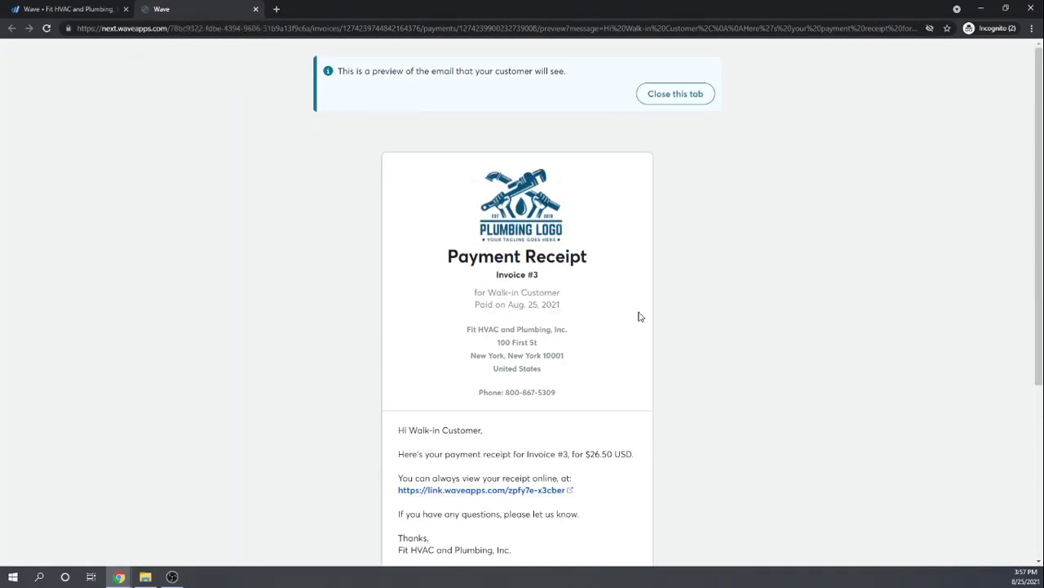
pyautogui.scroll(-2, 639, 315)
pyautogui.scroll(-2, 639, 316)
pyautogui.scroll(5, 638, 315)
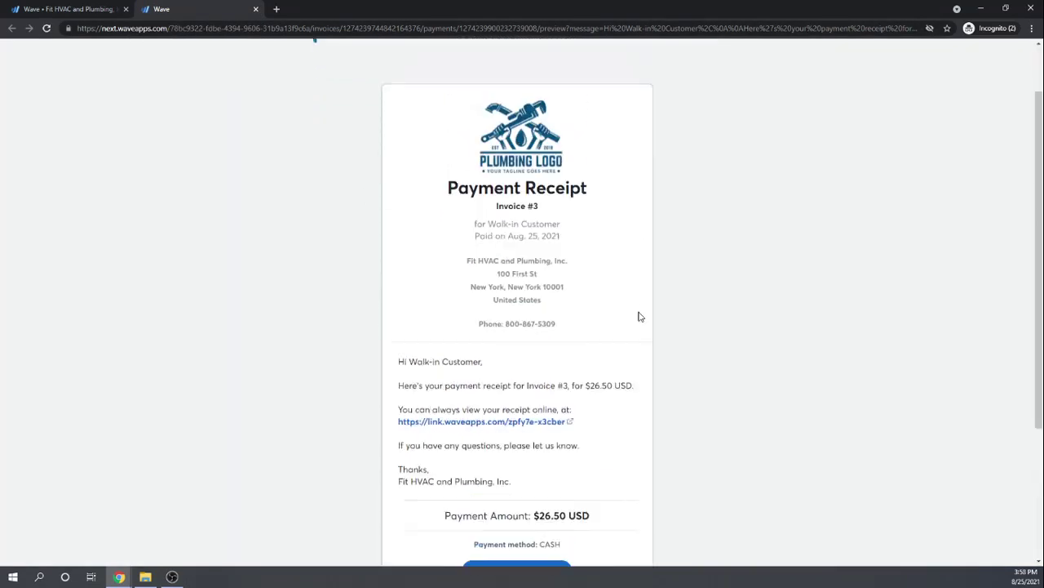
pyautogui.click(256, 9)
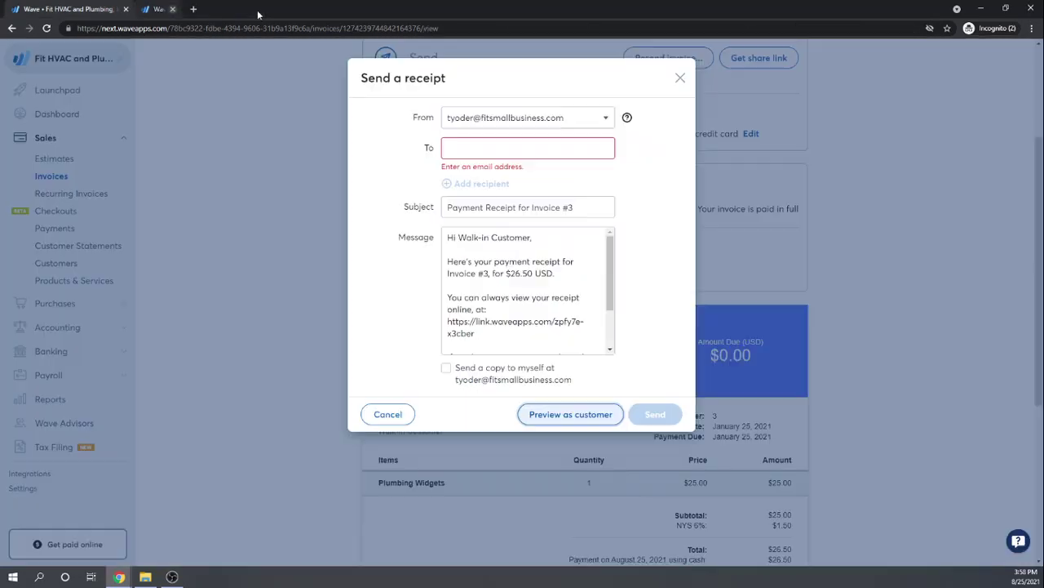
pyautogui.click(681, 78)
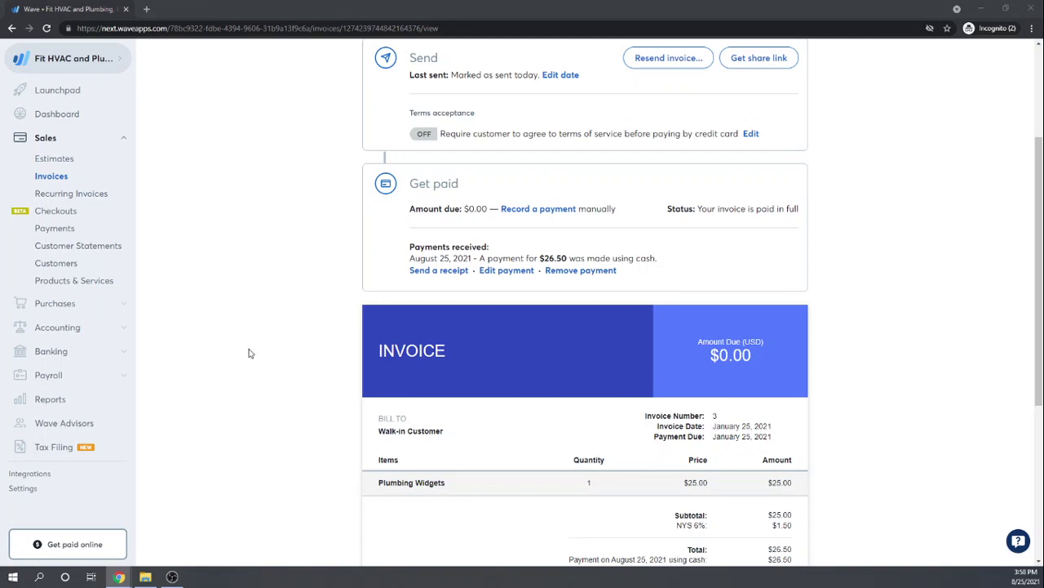
# Start a manual payment record for the overdue Big-Time Diner invoice and set the amount to $200.00
pyautogui.click(61, 175)
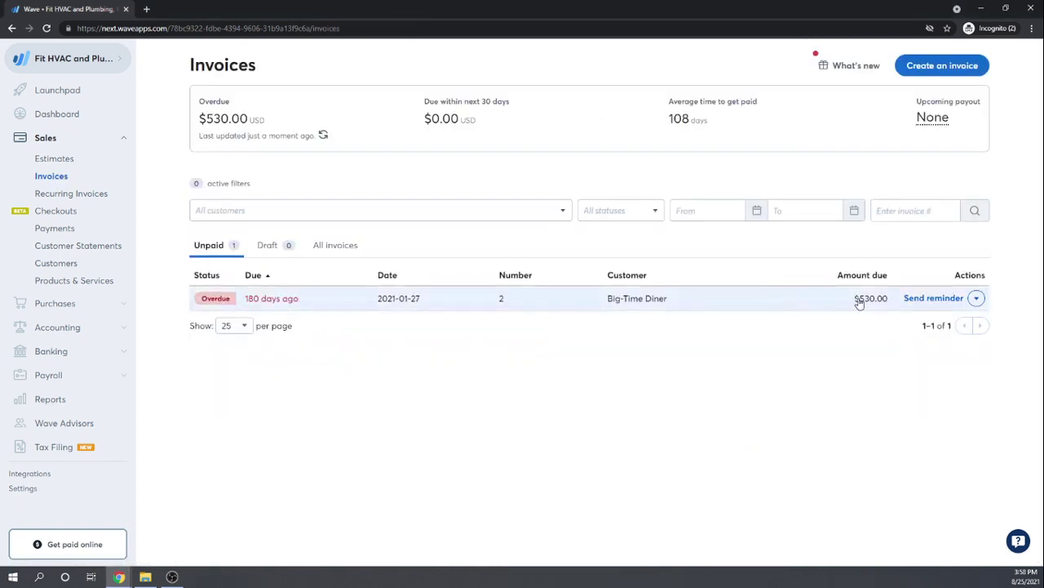
pyautogui.click(977, 299)
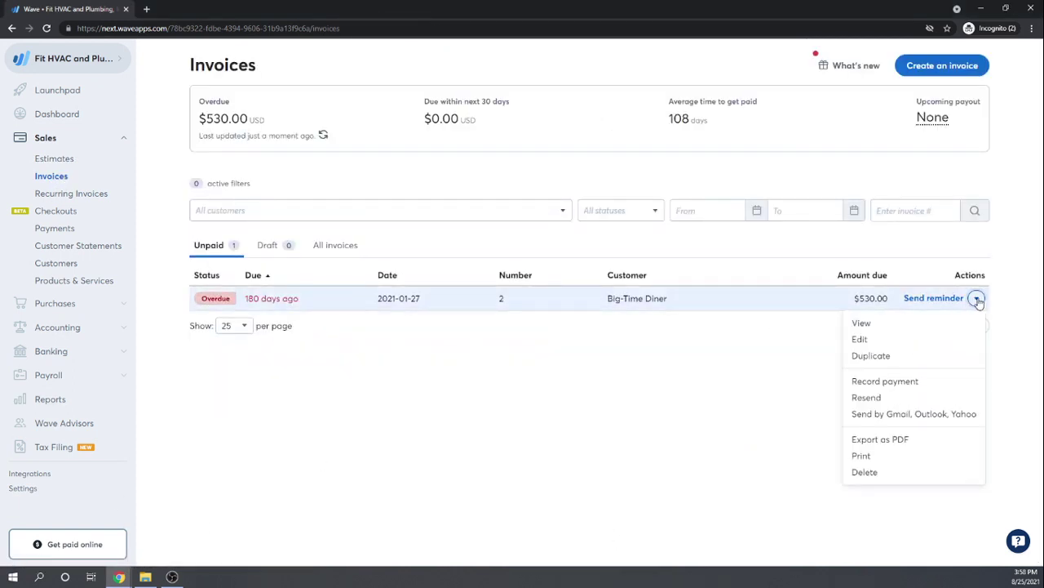
pyautogui.click(888, 381)
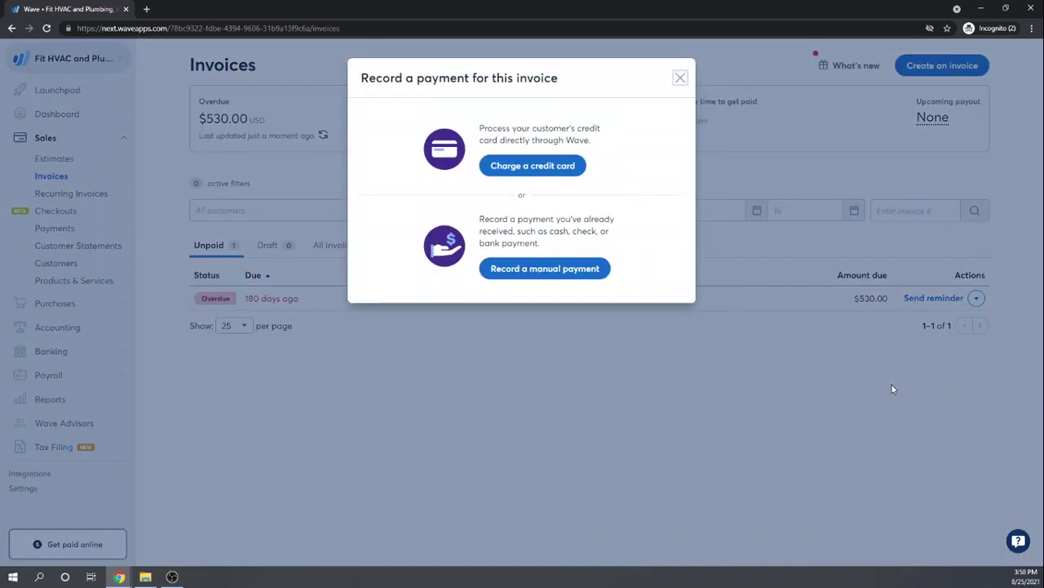
pyautogui.click(516, 269)
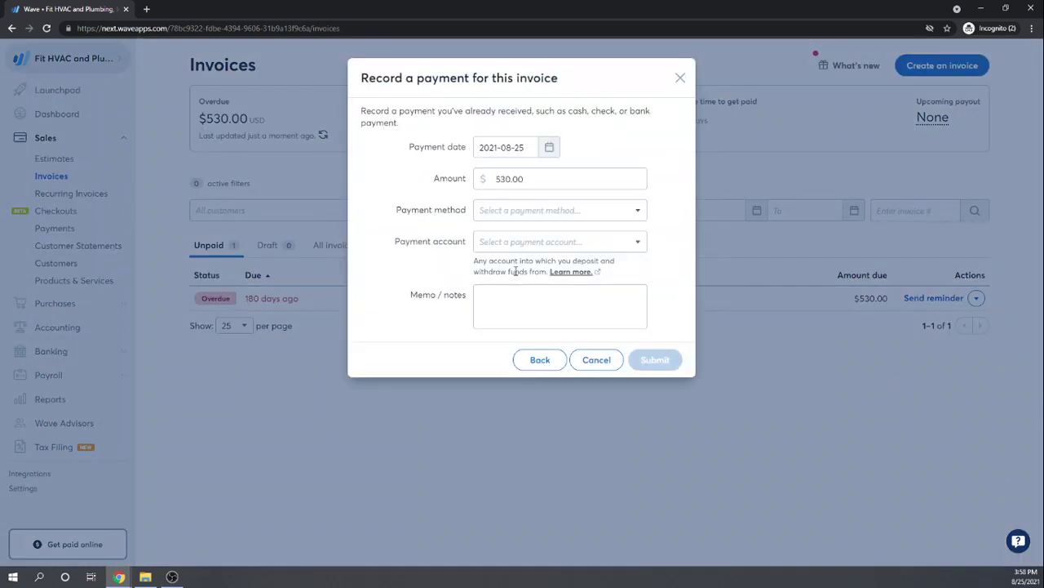
pyautogui.click(546, 179)
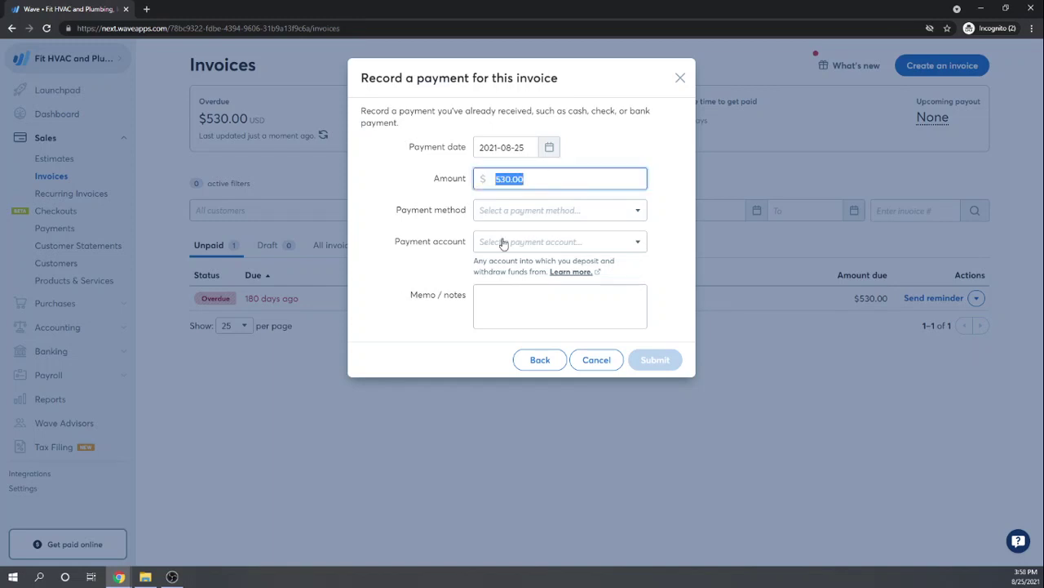
pyautogui.write('200')
pyautogui.press('Tab')
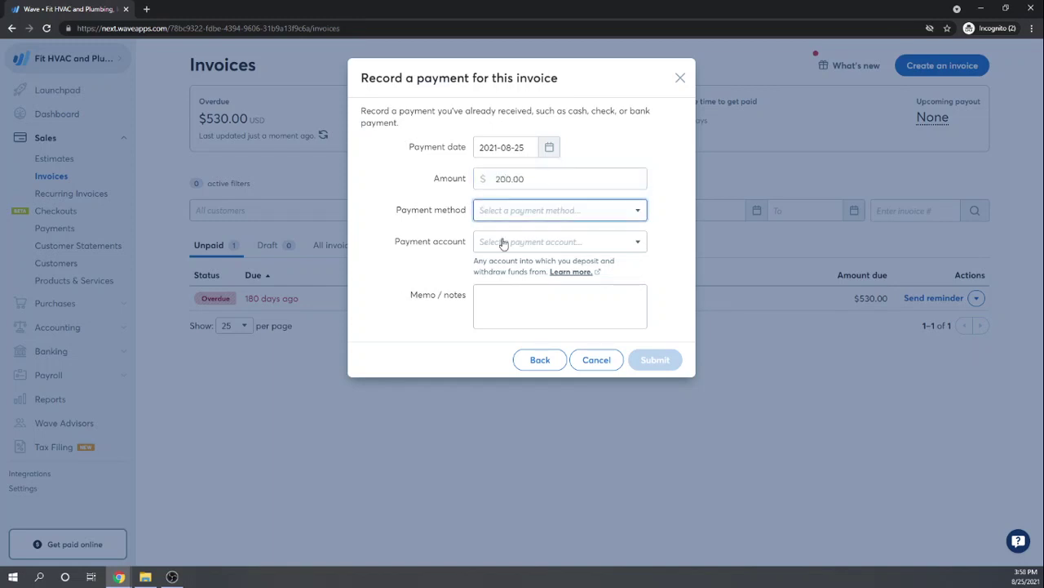
# Set the payment method to Check and the account to Checking Account (USD), and submit the payment without sending a receipt
pyautogui.click(637, 211)
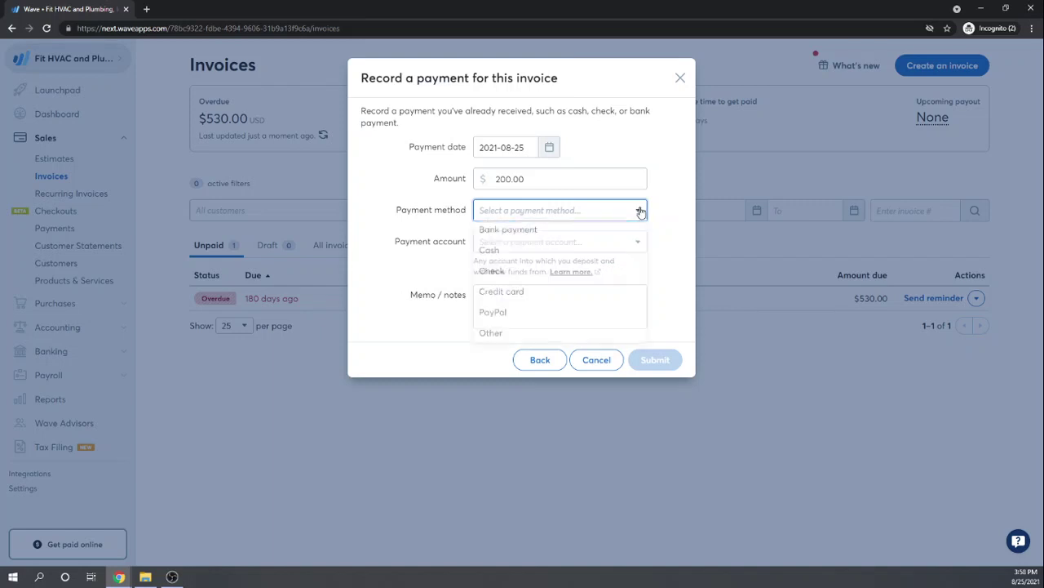
pyautogui.click(493, 274)
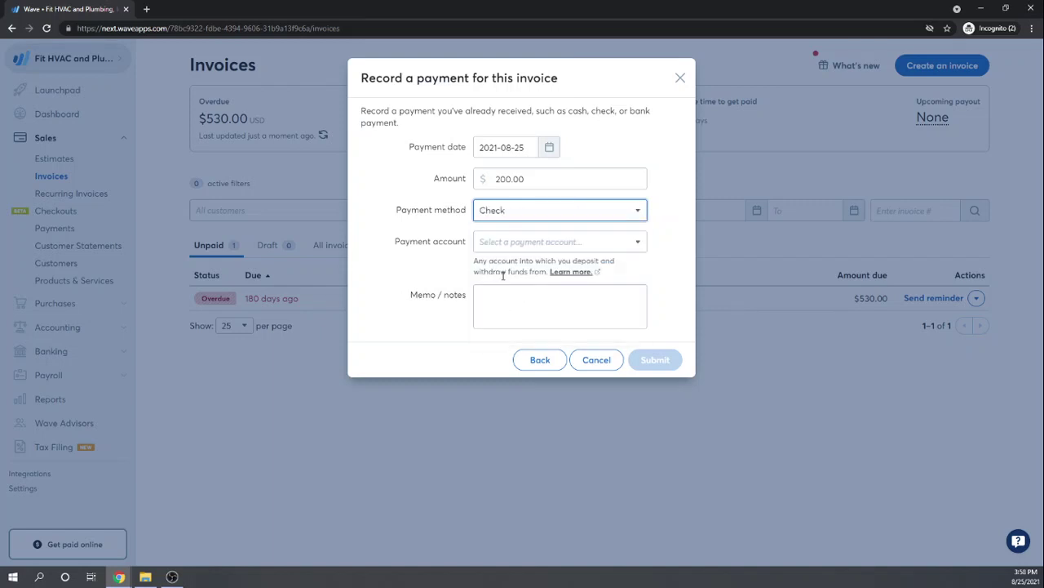
pyautogui.click(637, 242)
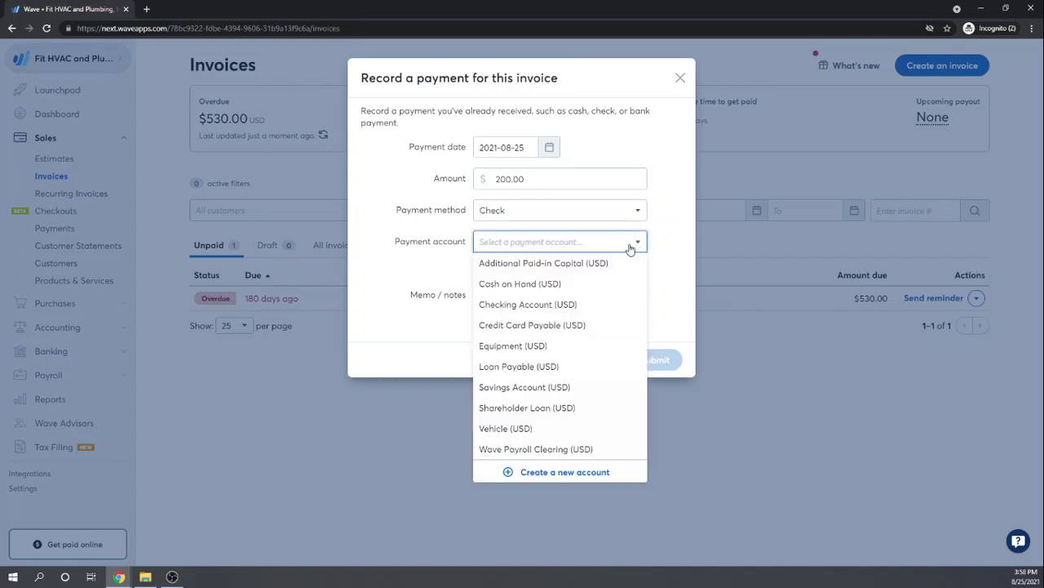
pyautogui.click(494, 305)
pyautogui.press('Tab')
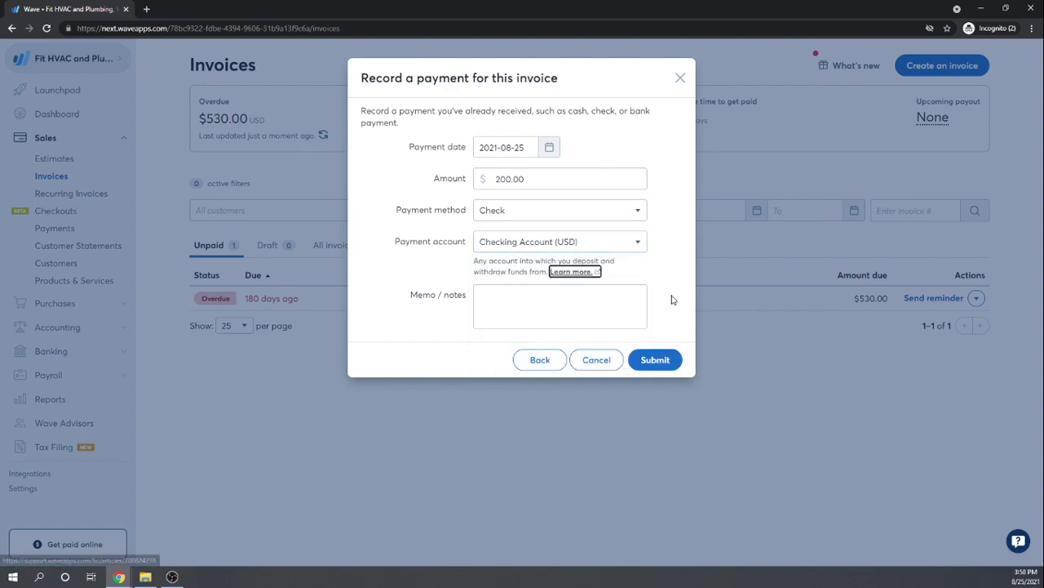
pyautogui.press('Tab')
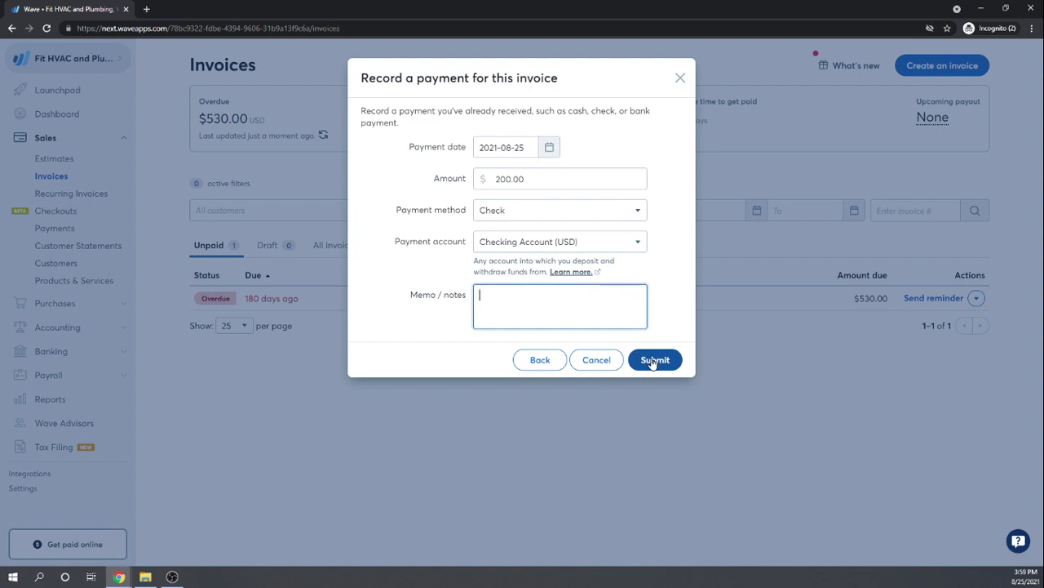
pyautogui.click(652, 360)
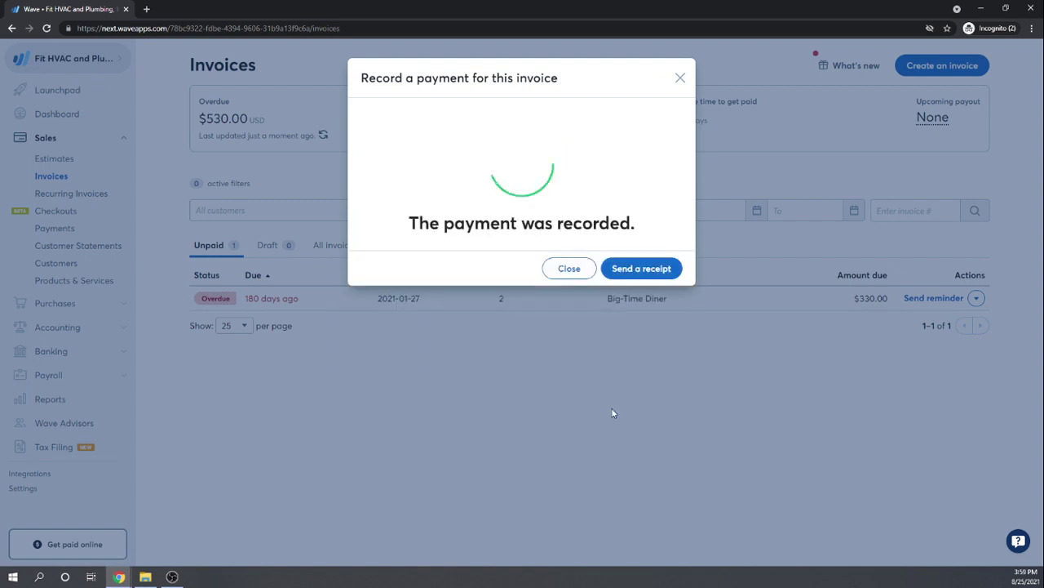
pyautogui.click(567, 268)
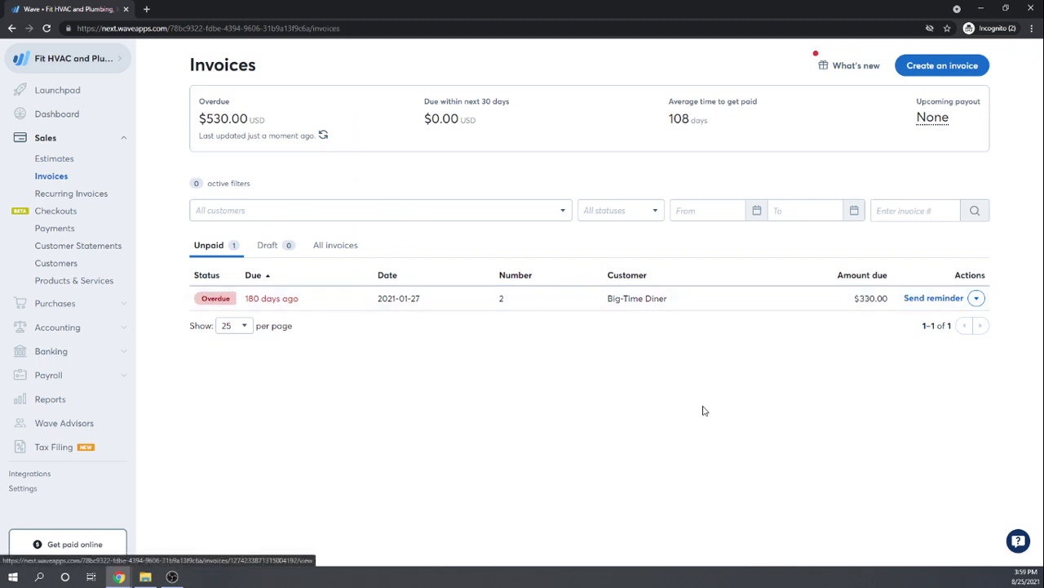
# Record a manual payment for the remaining Big-Time Diner balance with method Check and payment account Checking Account (USD)
pyautogui.click(976, 298)
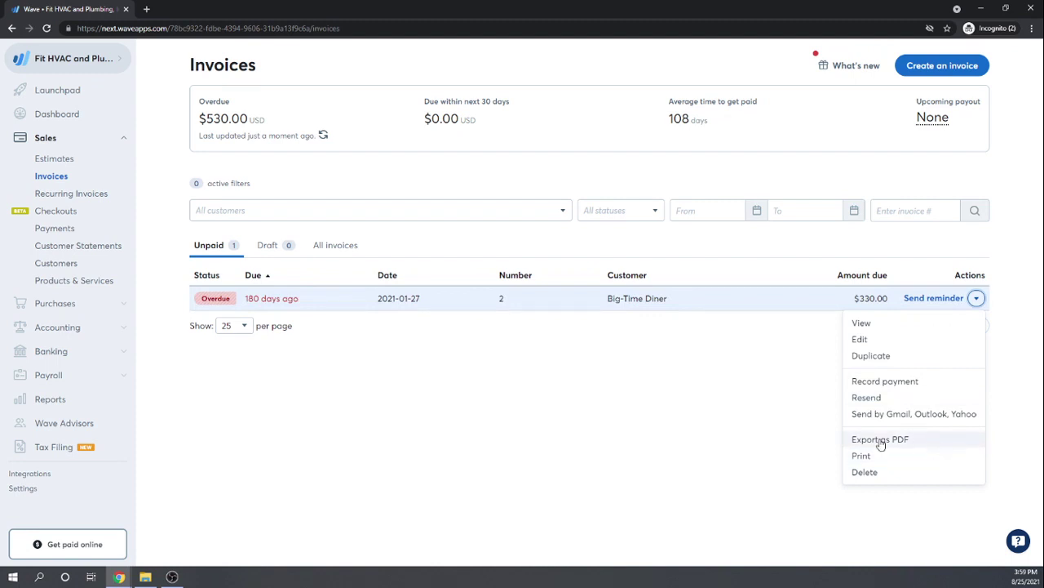
pyautogui.click(904, 383)
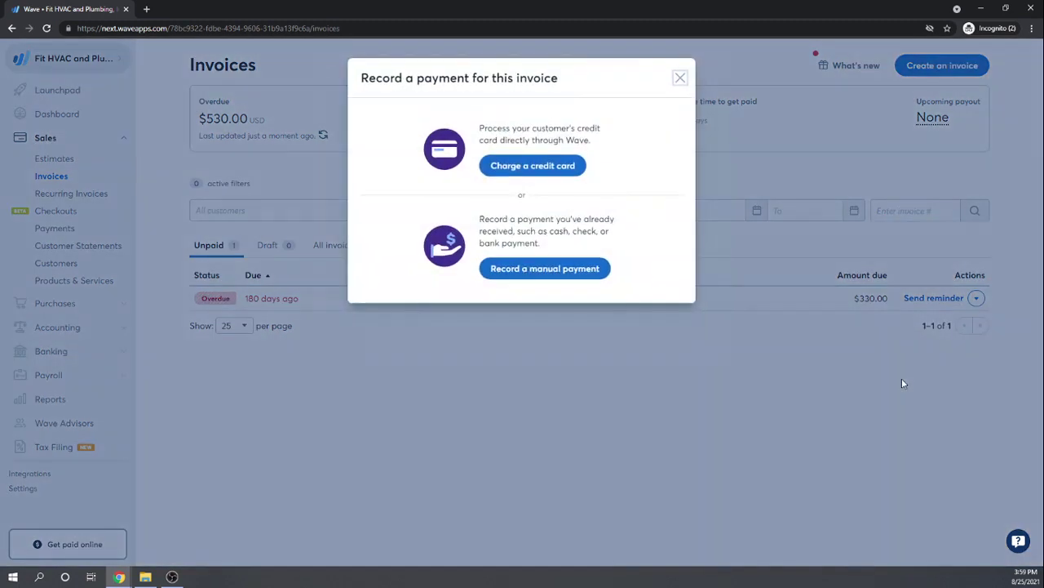
pyautogui.click(535, 270)
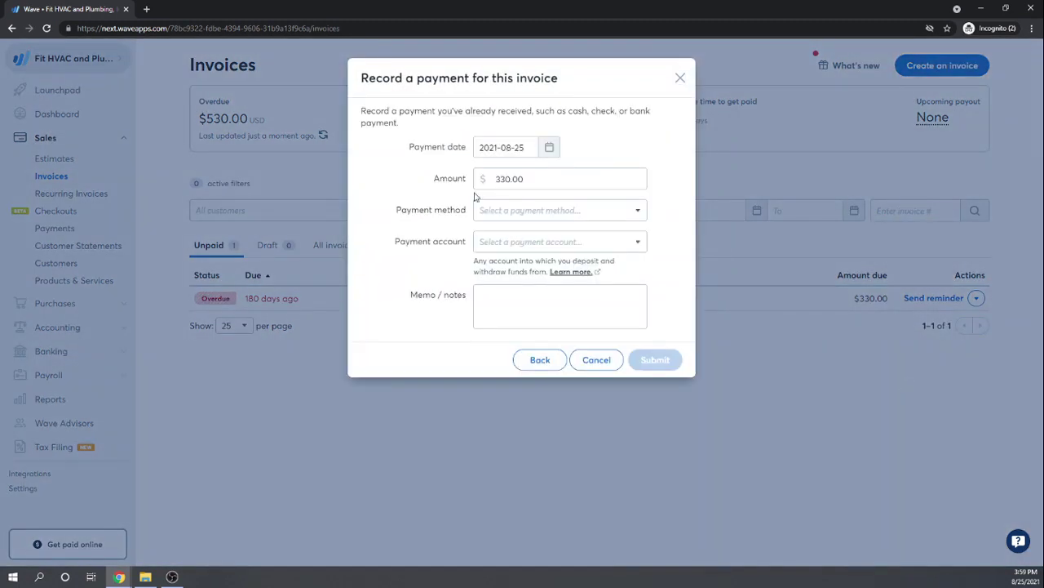
pyautogui.click(636, 210)
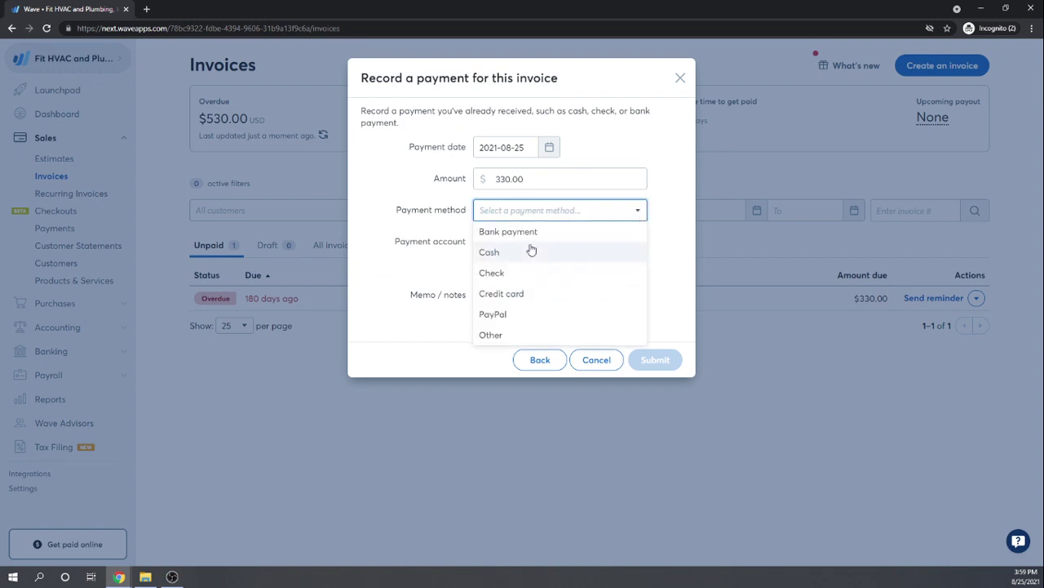
pyautogui.click(504, 276)
pyautogui.click(628, 243)
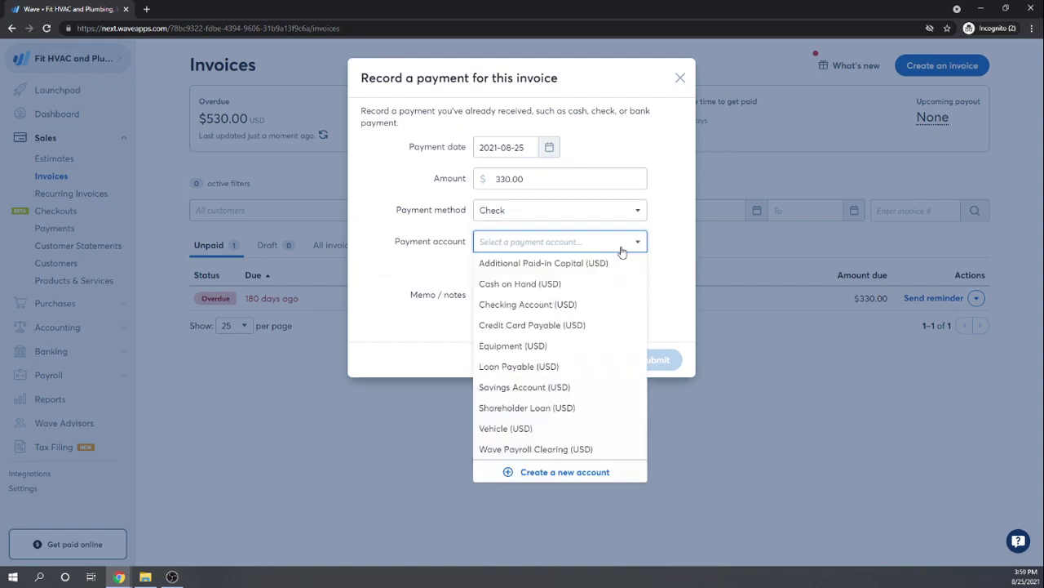
pyautogui.click(520, 303)
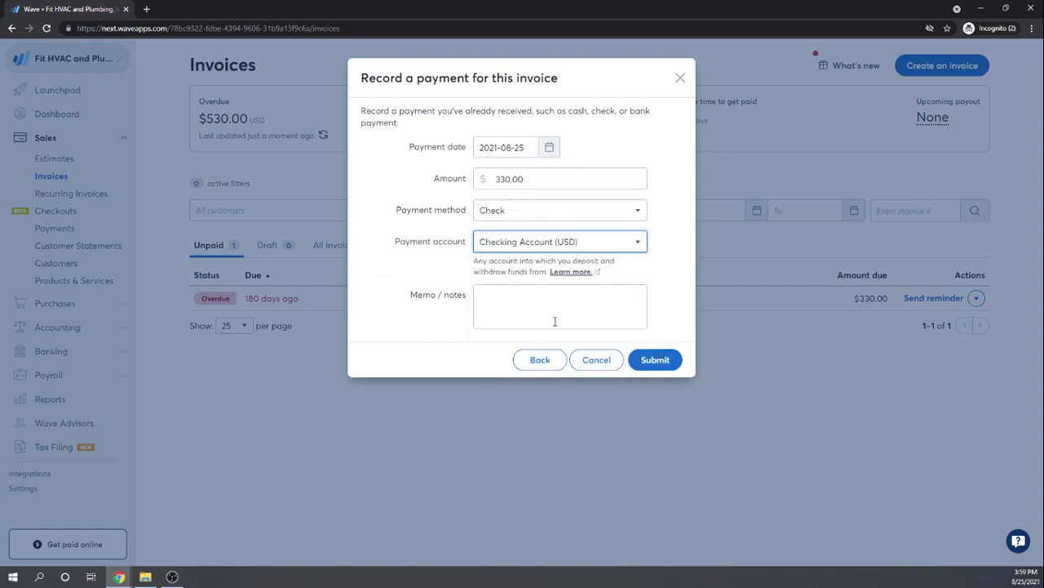
pyautogui.click(646, 361)
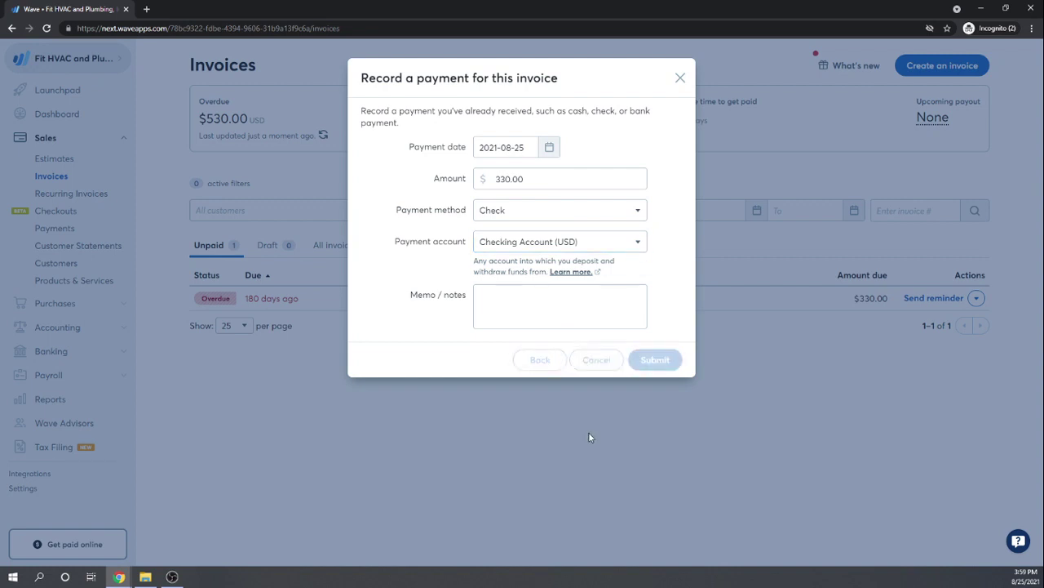
pyautogui.click(565, 269)
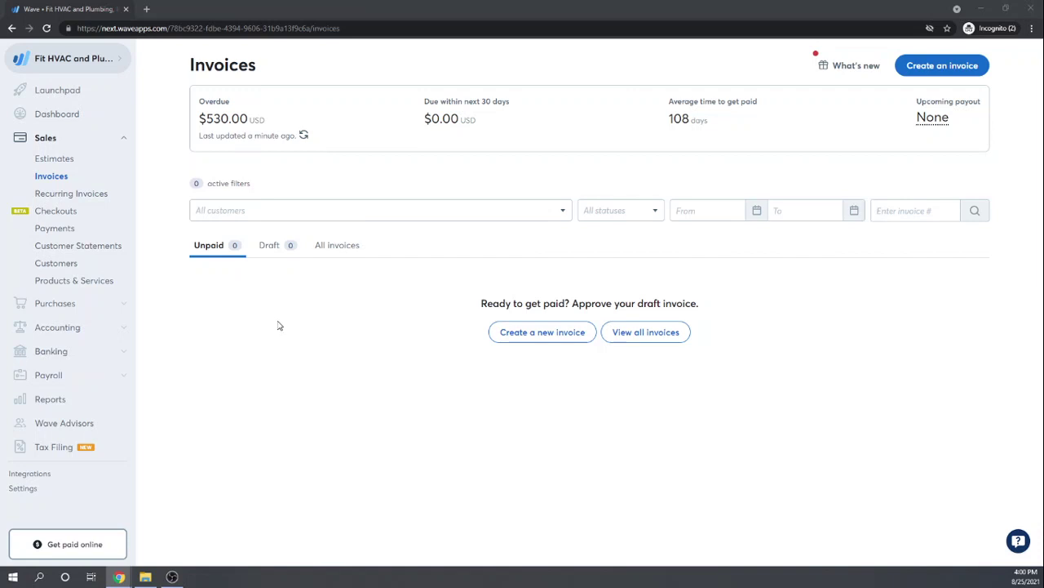
# Add a new expense entry to the accounting transactions and set its date to 2021-01-30
pyautogui.click(52, 330)
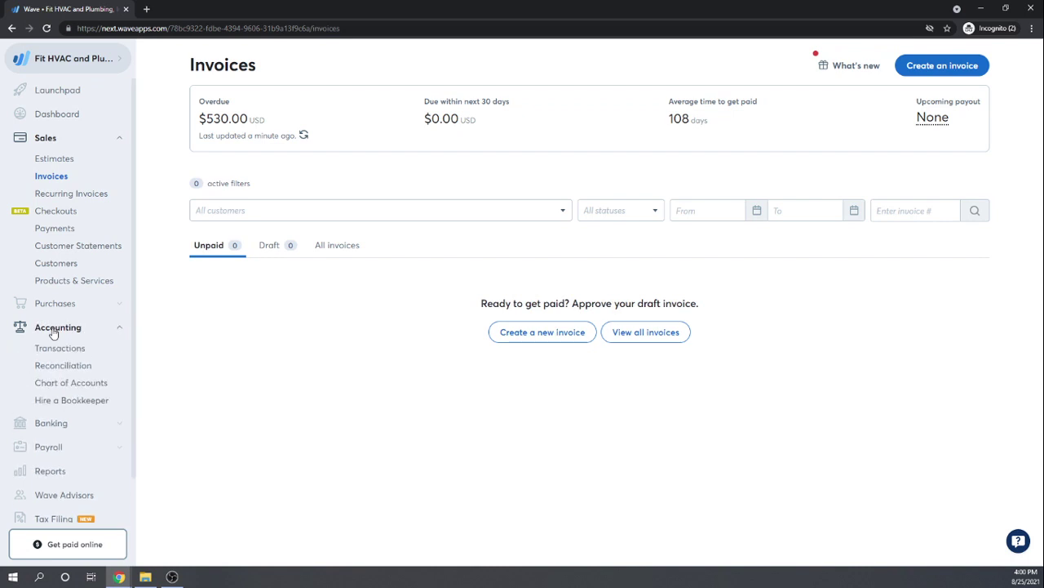
pyautogui.click(60, 350)
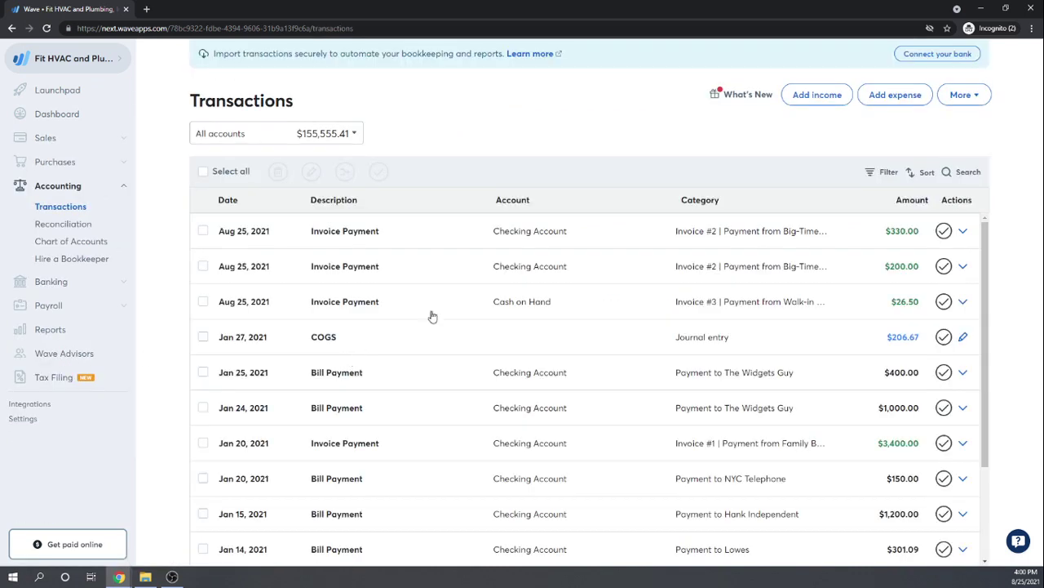
pyautogui.click(977, 99)
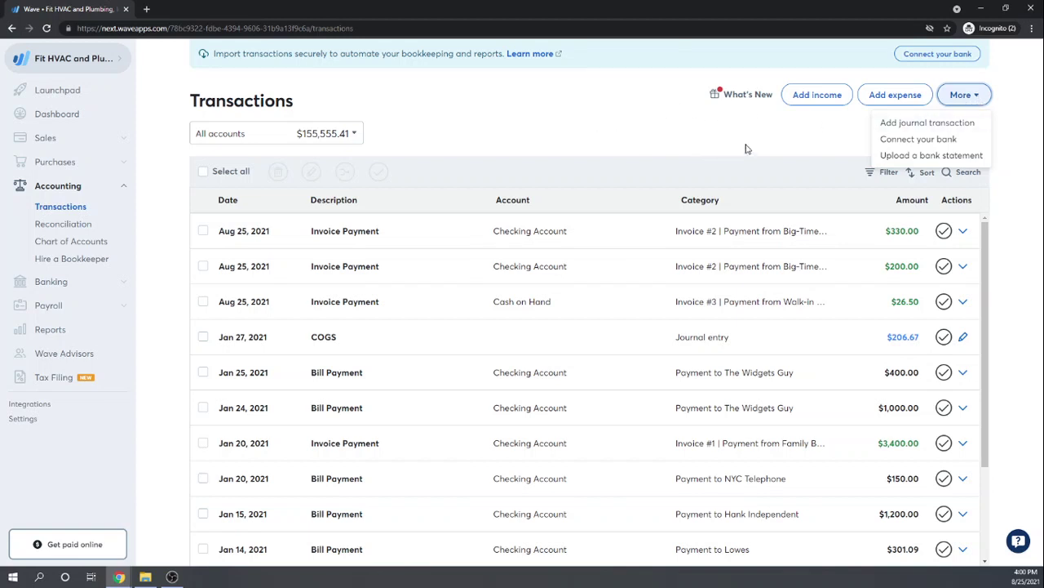
pyautogui.click(888, 97)
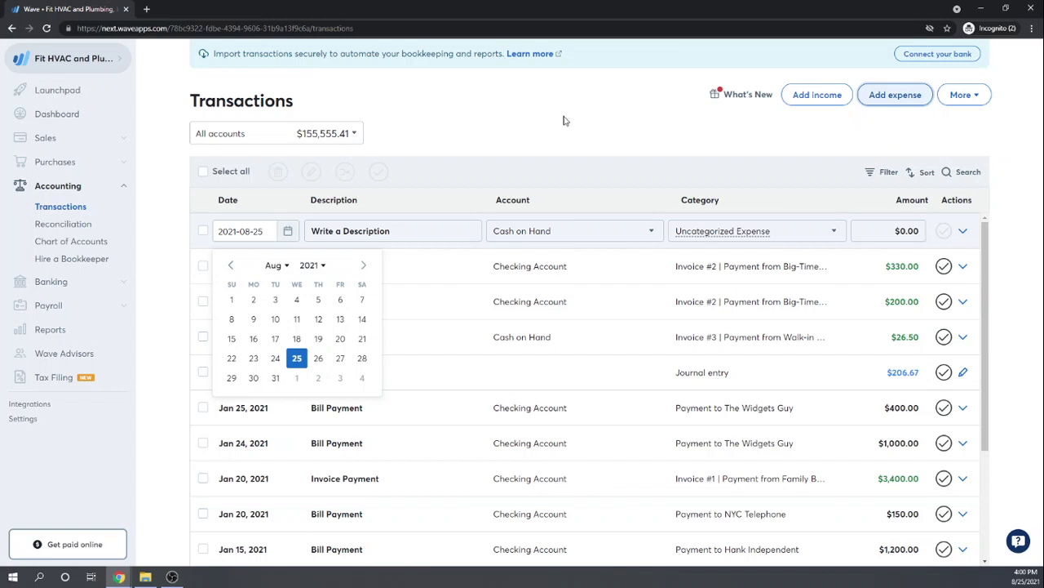
pyautogui.click(834, 233)
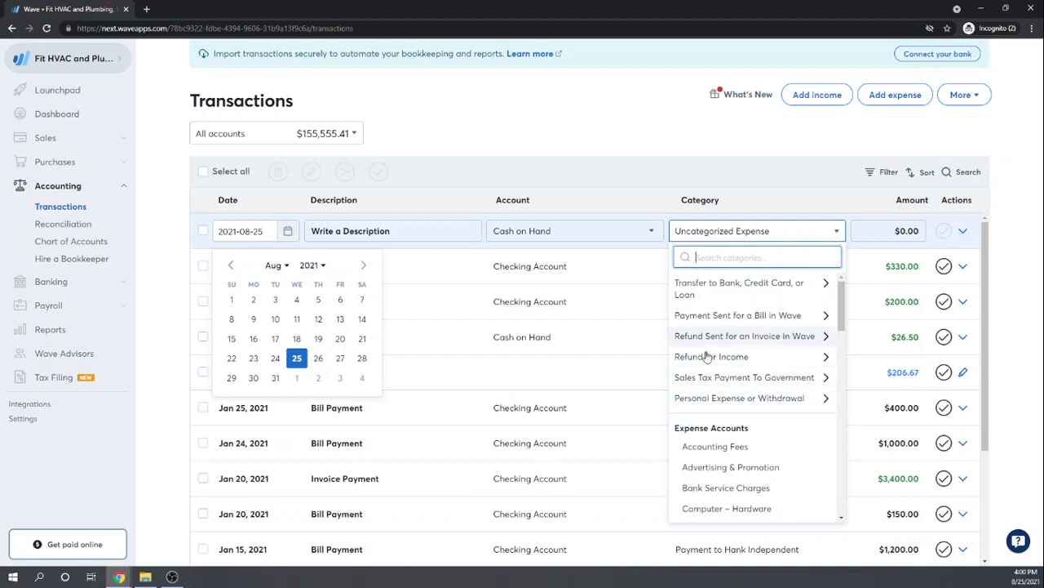
pyautogui.click(824, 287)
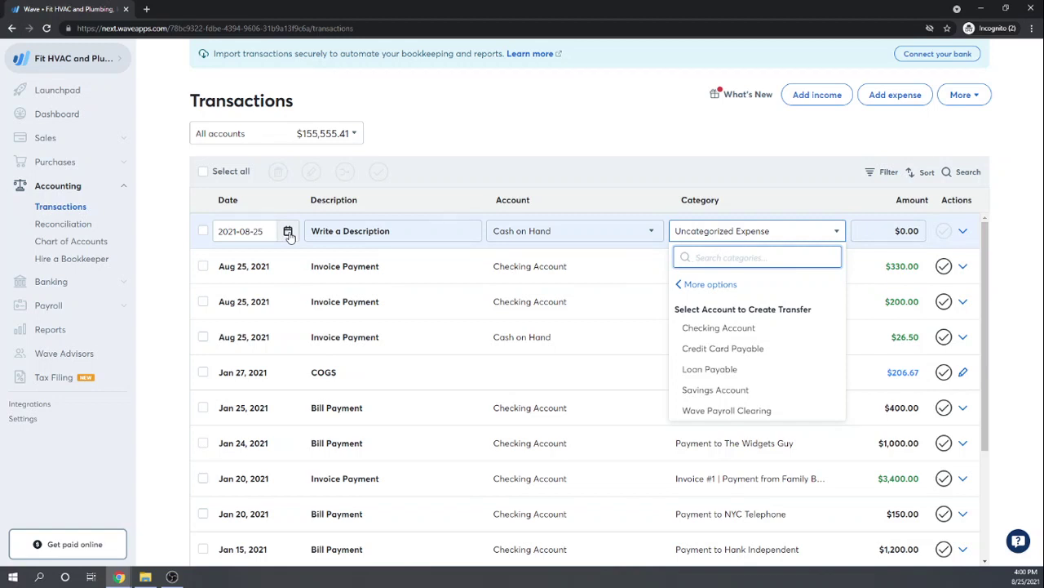
pyautogui.moveTo(263, 233); pyautogui.dragTo(239, 233)
pyautogui.write('01-03')
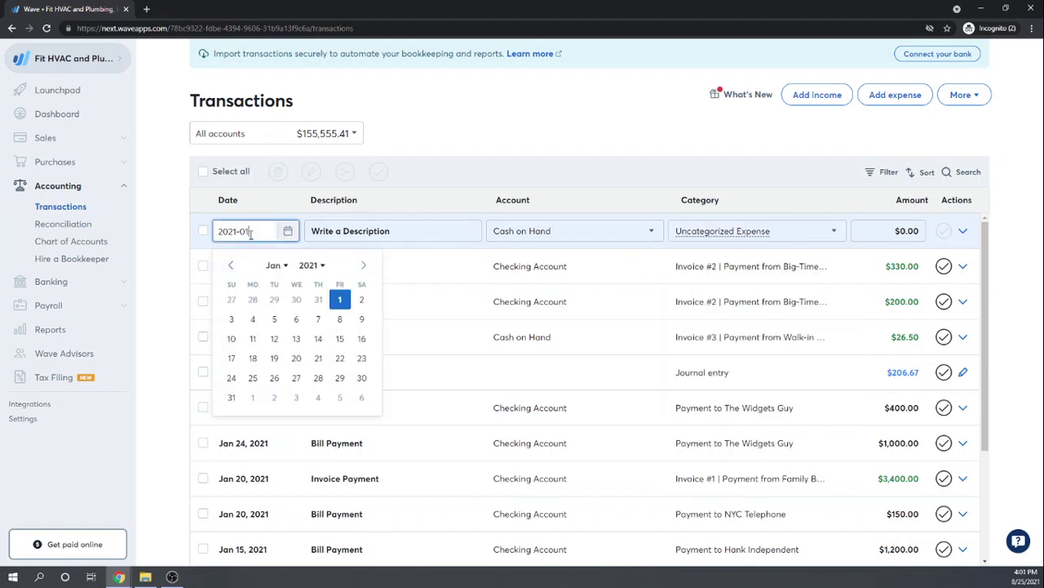
pyautogui.press('Return')
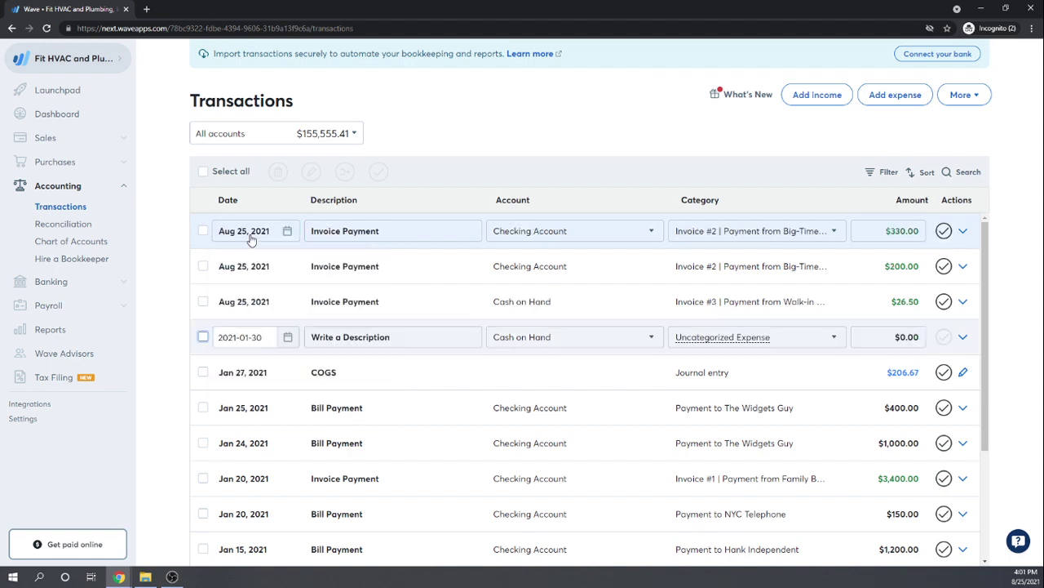
# Enter Deposit cash as the description of the new 2021-01-30 transaction
pyautogui.click(325, 337)
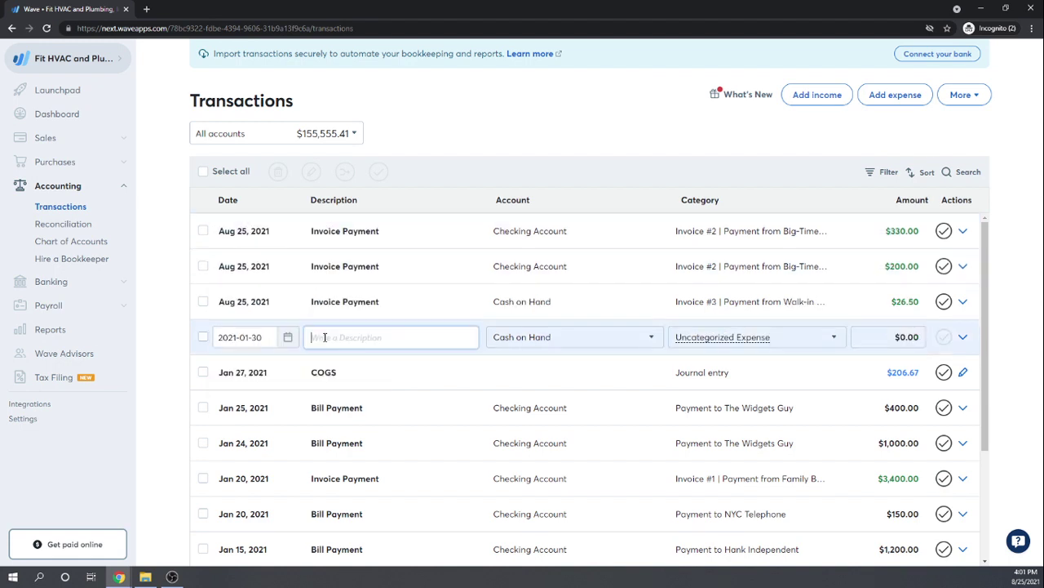
pyautogui.write('Deposit cash')
pyautogui.press('Tab')
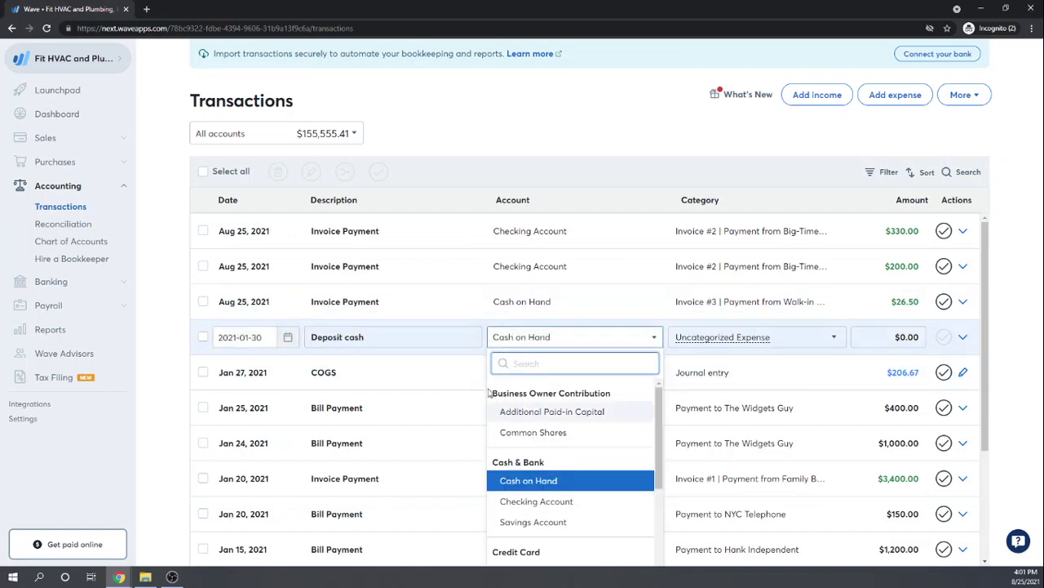
# Categorize the Deposit cash transaction from Cash on Hand as a transfer to Checking Account and set its amount to $25.00
pyautogui.press('Tab')
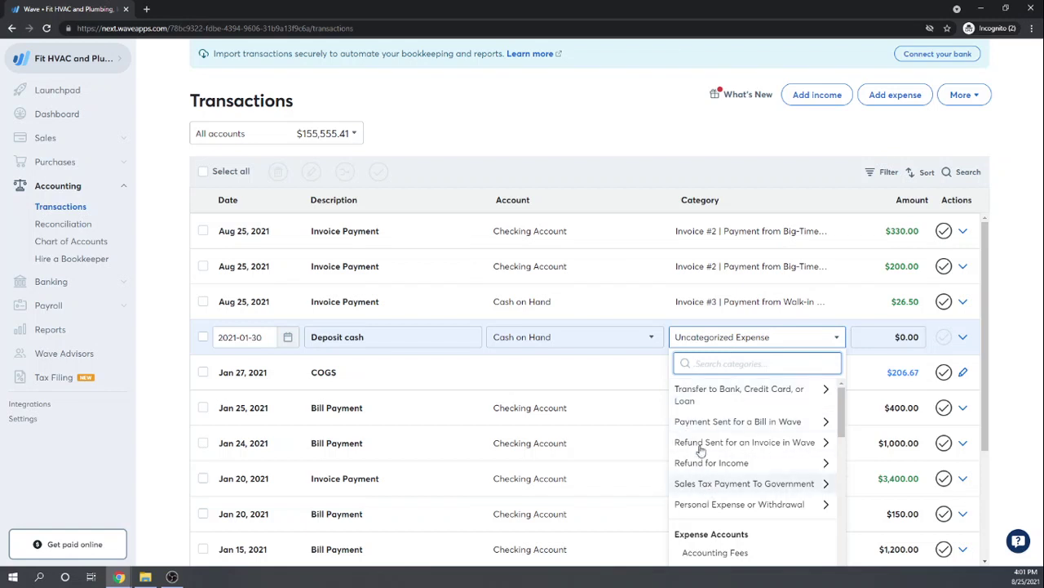
pyautogui.click(823, 392)
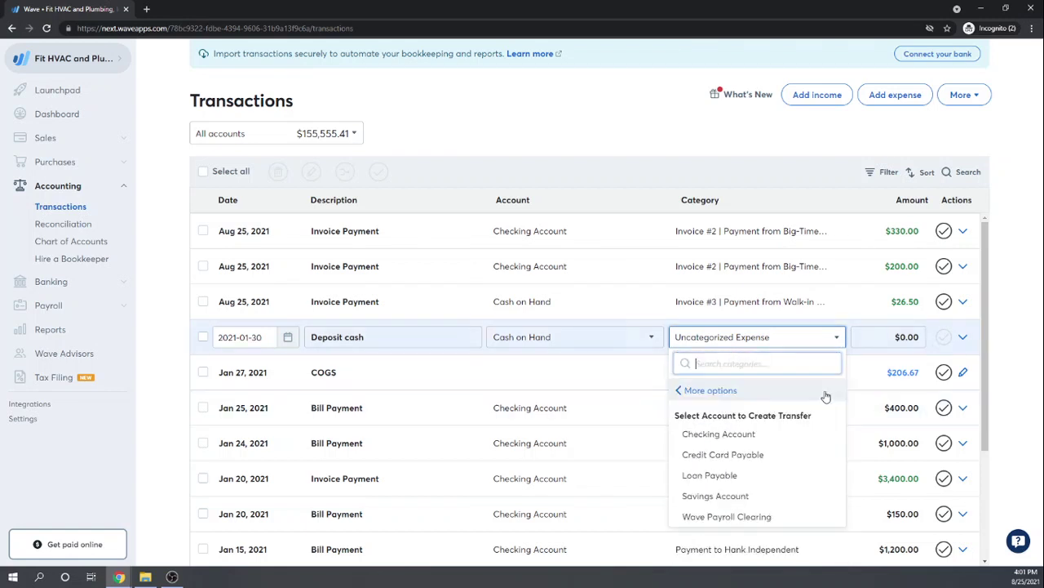
pyautogui.click(704, 435)
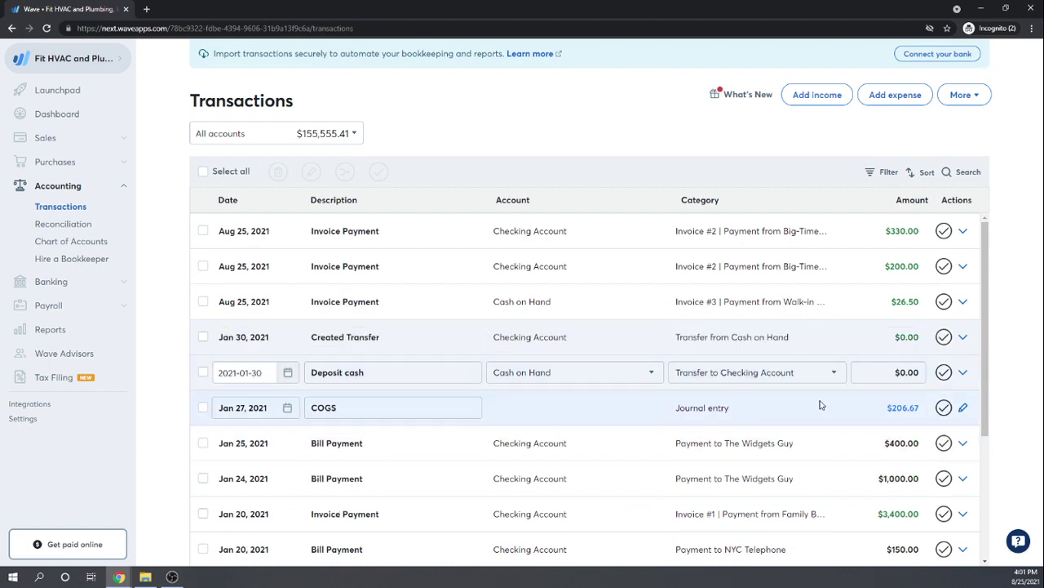
pyautogui.click(893, 373)
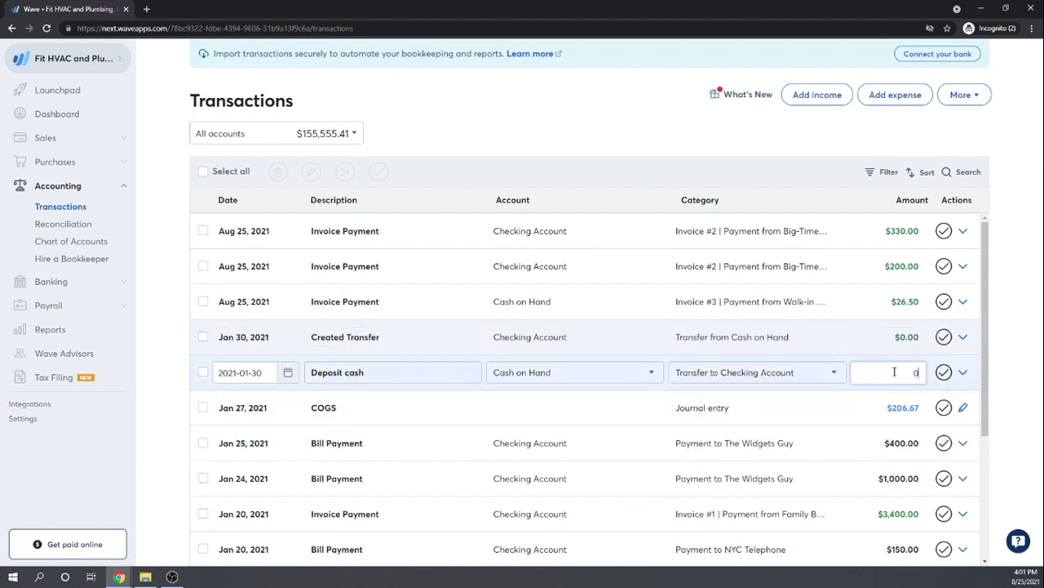
pyautogui.write('25')
pyautogui.press('Tab')
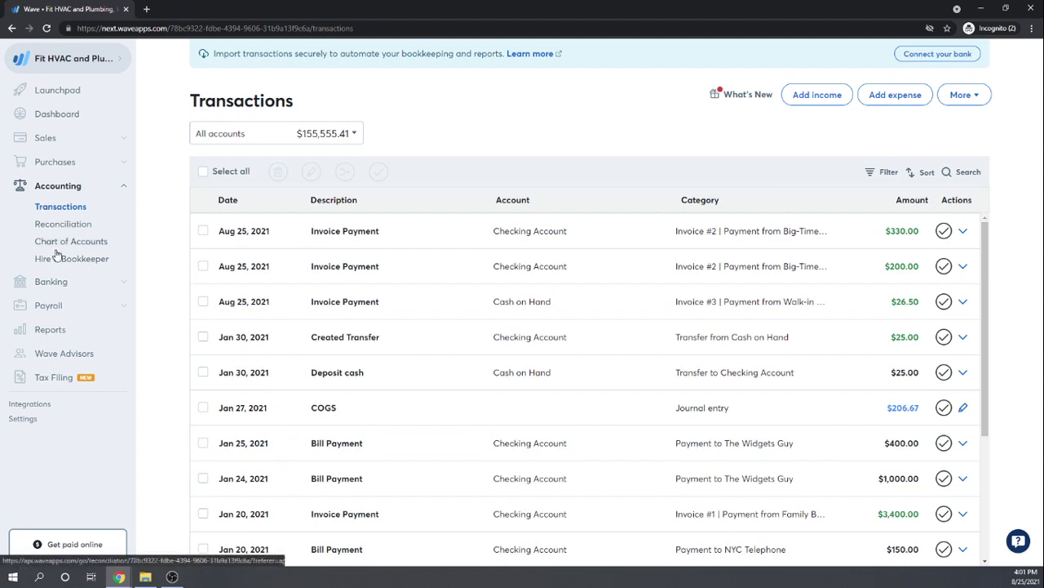
# Examine the detailed Balance Sheet report and the transactions behind its Checking Account line
pyautogui.click(51, 329)
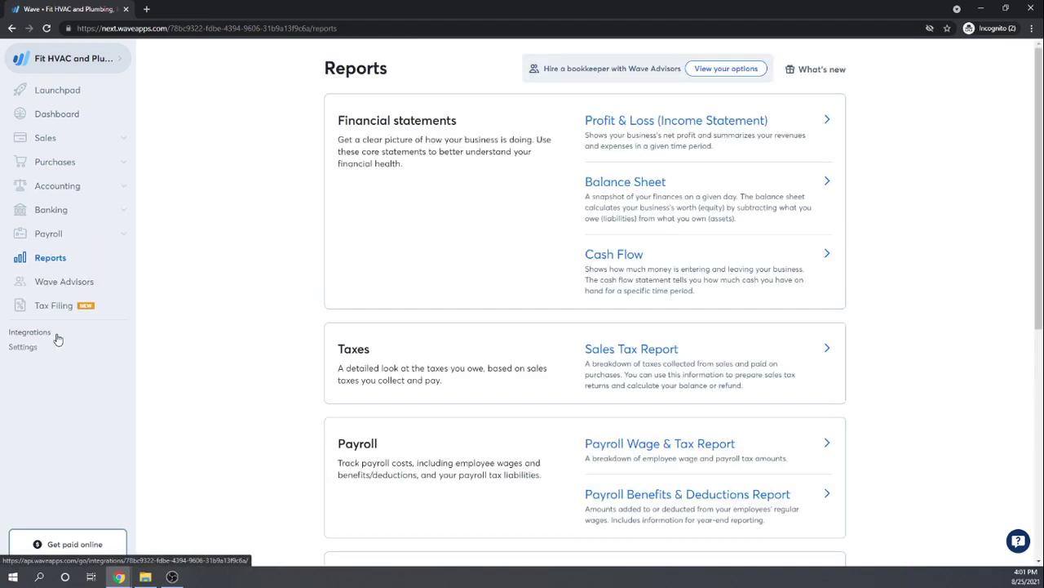
pyautogui.click(614, 183)
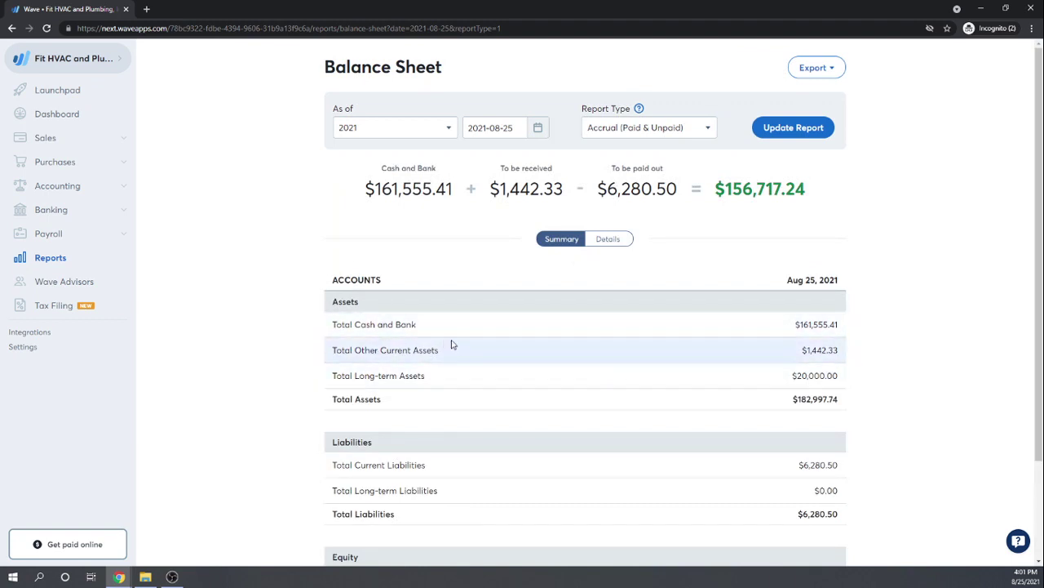
pyautogui.click(609, 238)
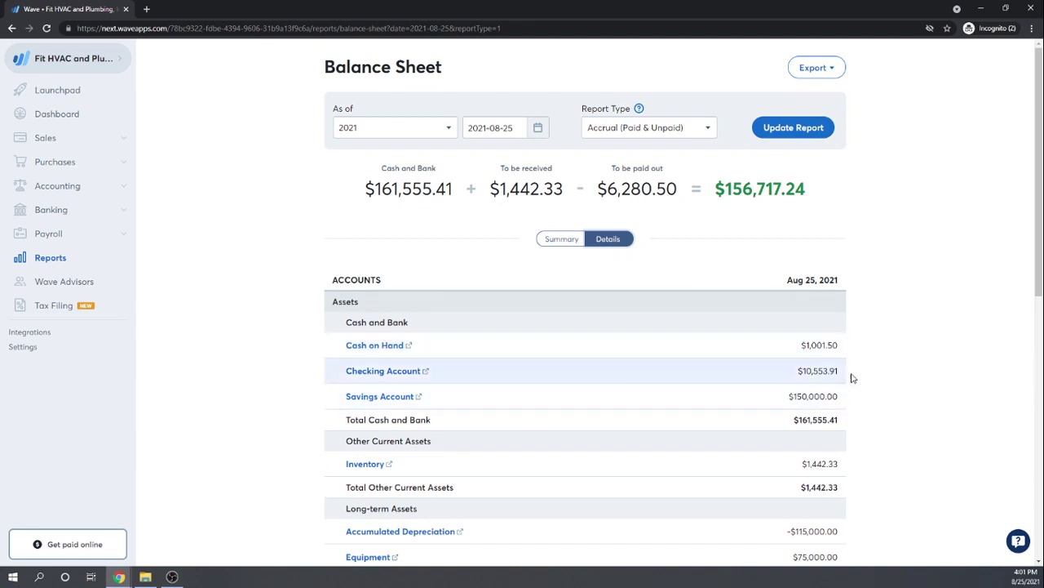
pyautogui.scroll(-1, 758, 384)
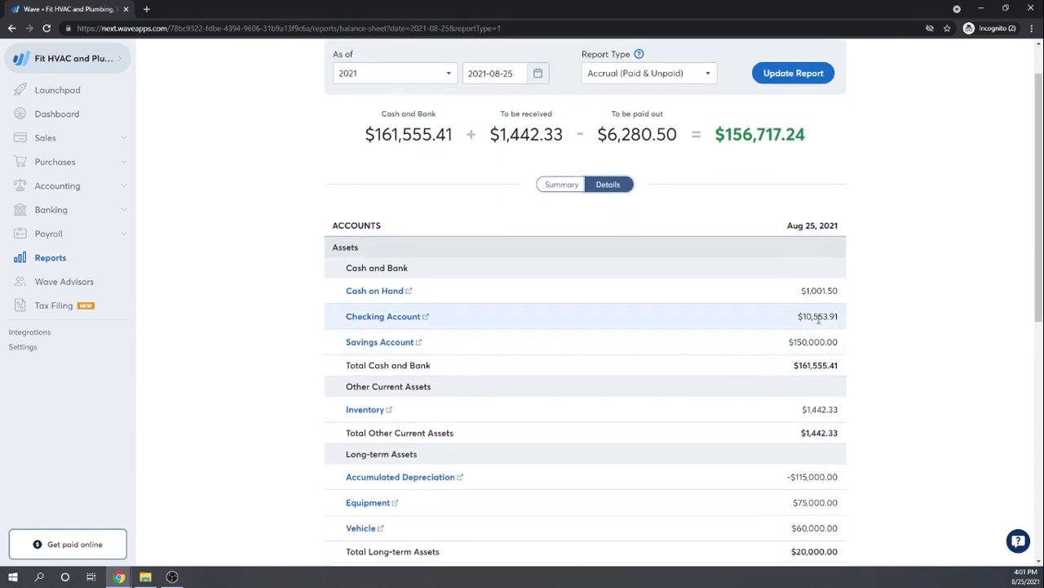
pyautogui.click(383, 319)
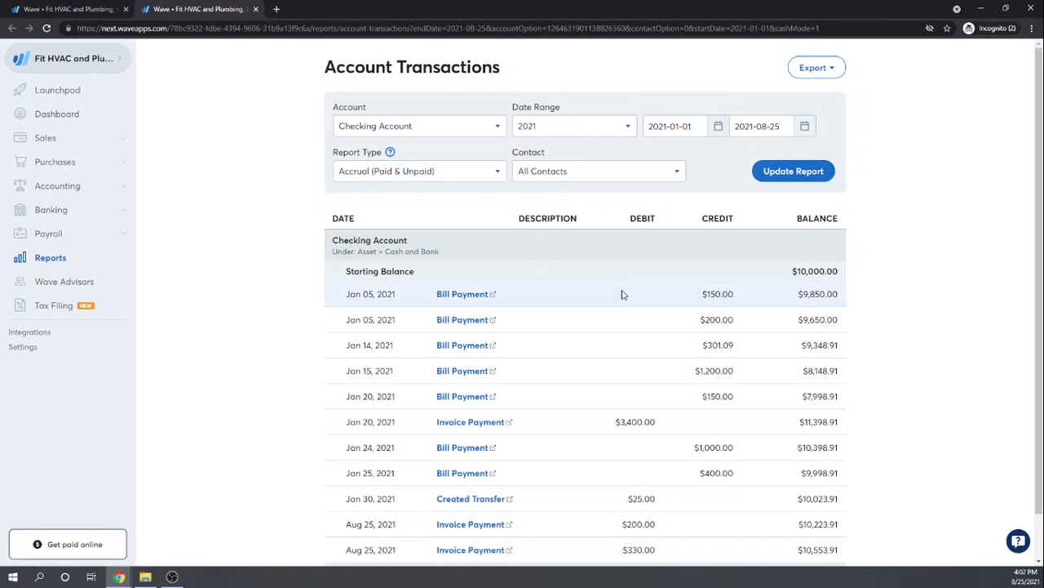
pyautogui.scroll(-1, 622, 294)
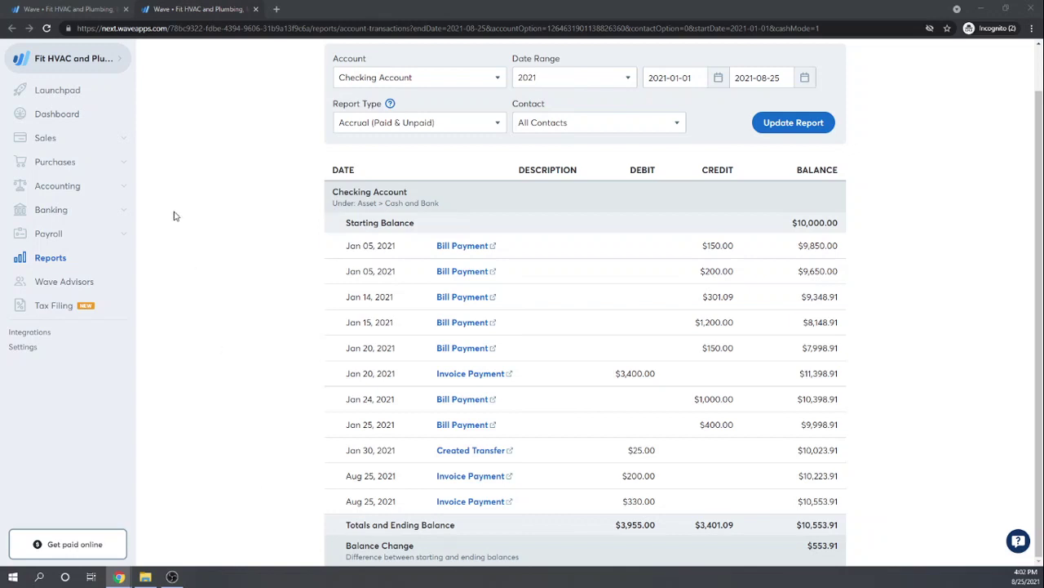
# Review the sales invoices list and the available actions for the draft Trampoline City recurring invoice
pyautogui.click(45, 138)
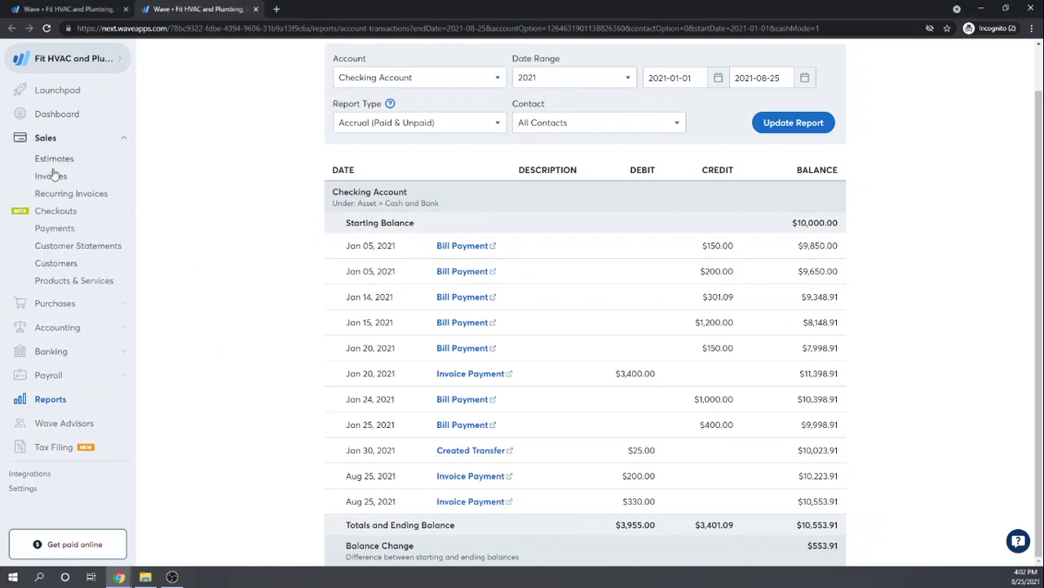
pyautogui.click(50, 177)
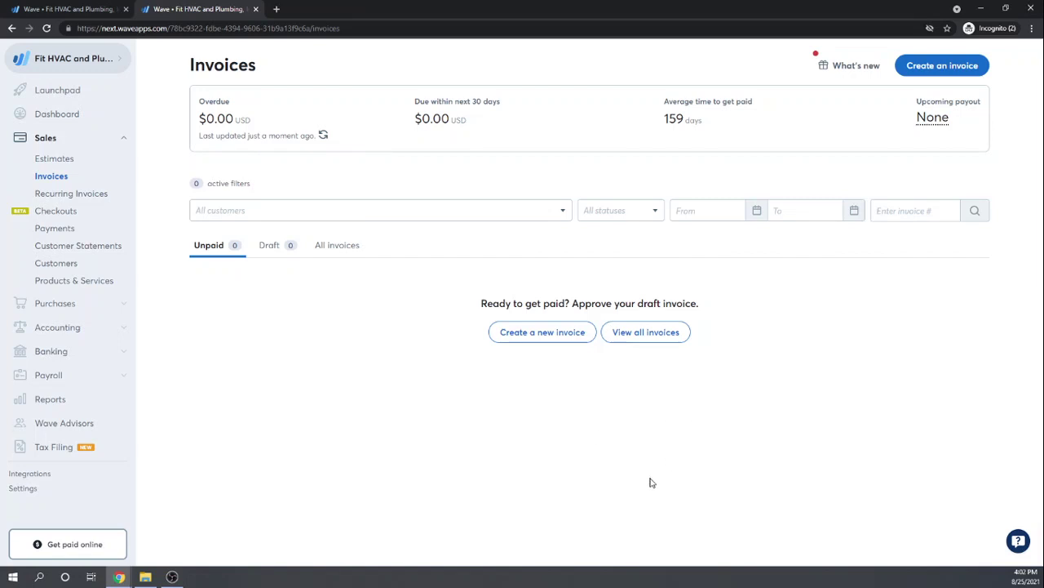
pyautogui.click(86, 202)
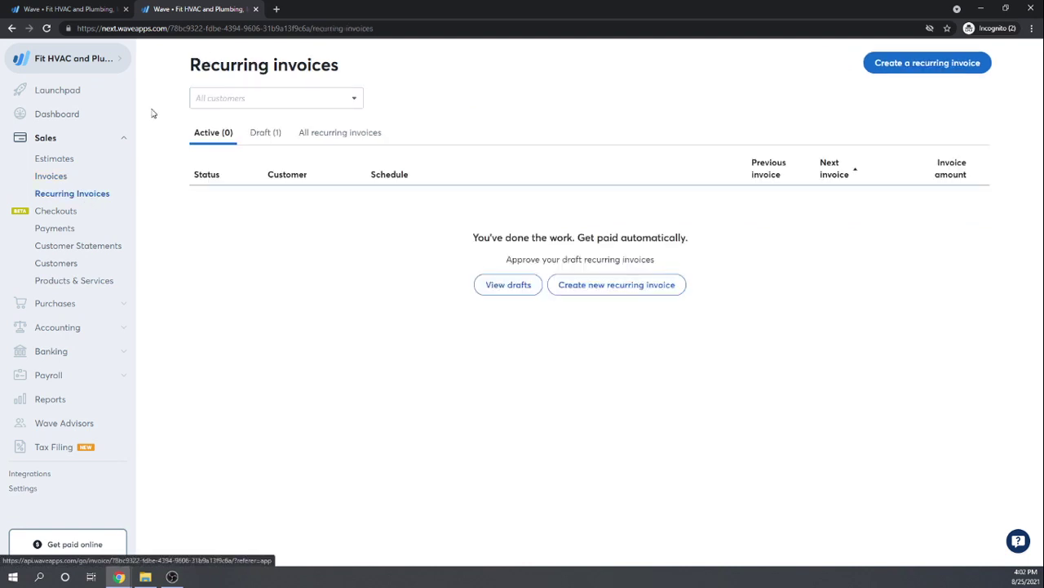
pyautogui.click(264, 135)
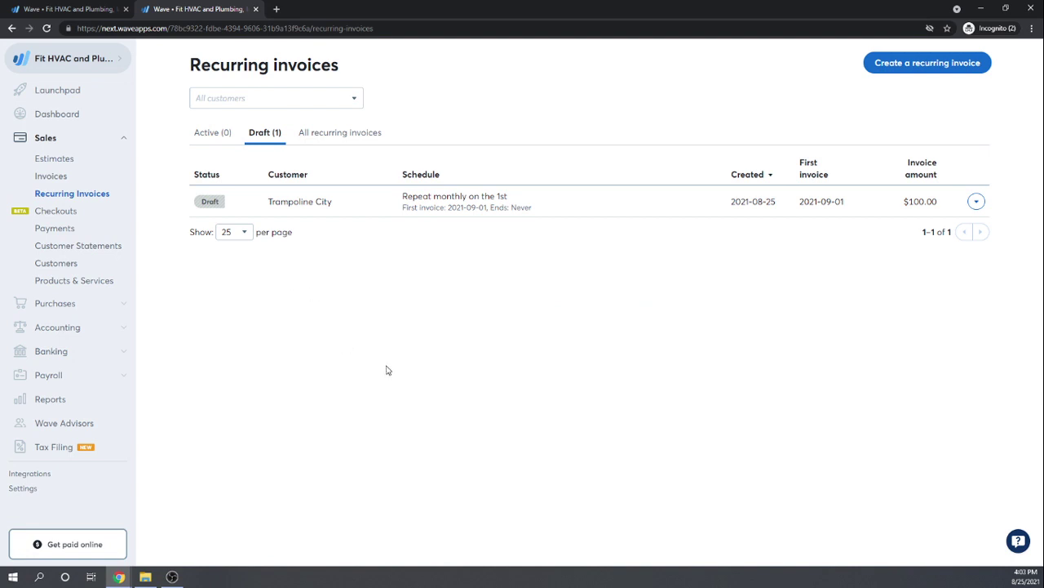
pyautogui.click(976, 204)
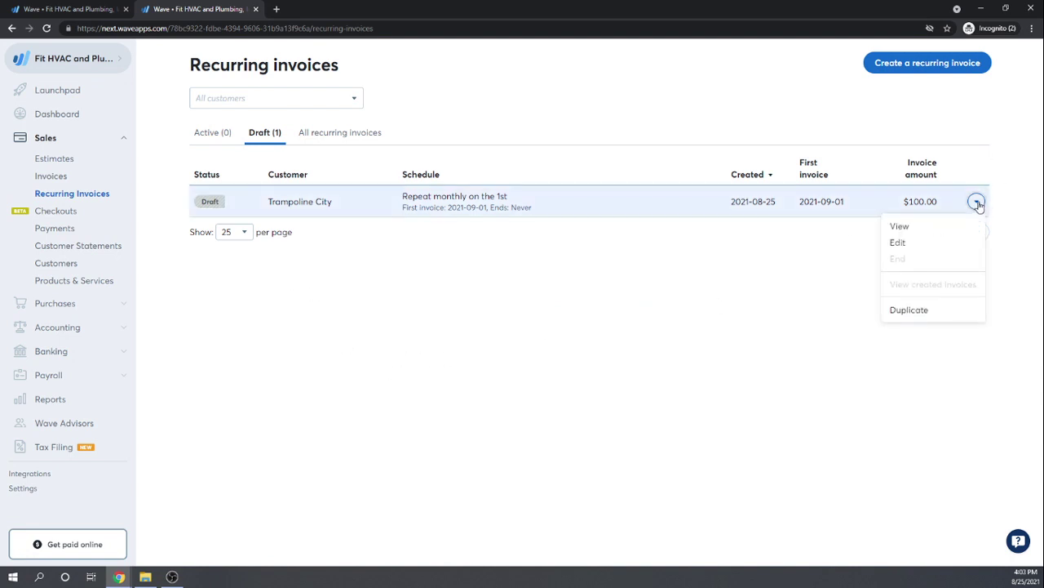
pyautogui.click(772, 310)
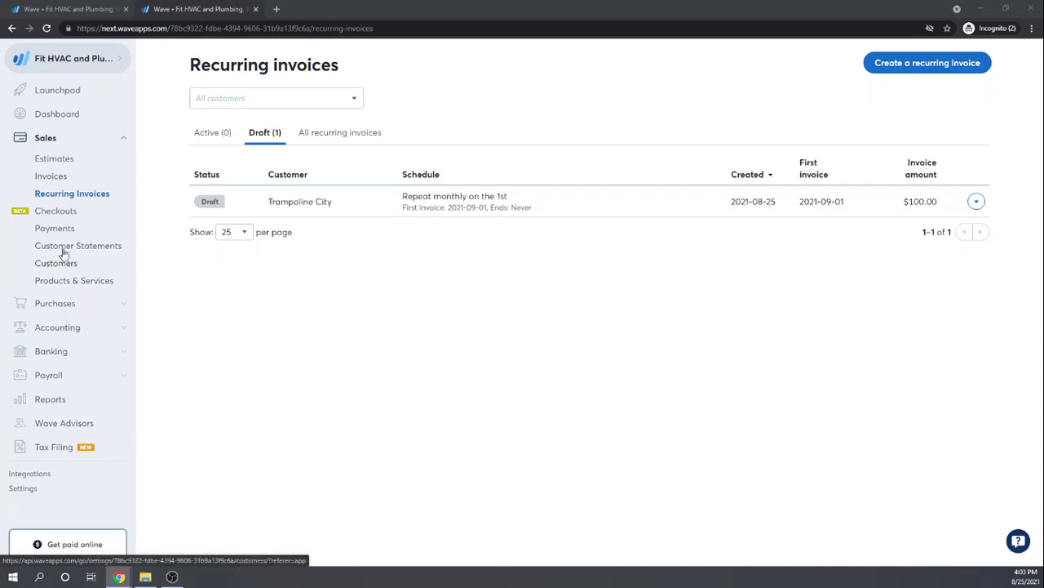
# Examine a blank new invoice form and its save options, and leave it unsaved for the Estimates list
pyautogui.click(50, 178)
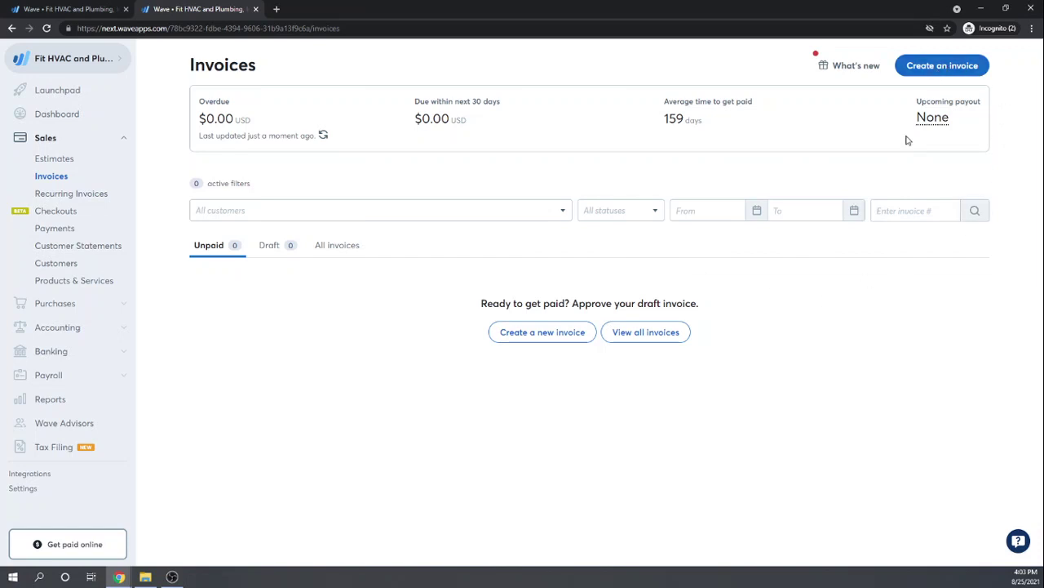
pyautogui.click(953, 72)
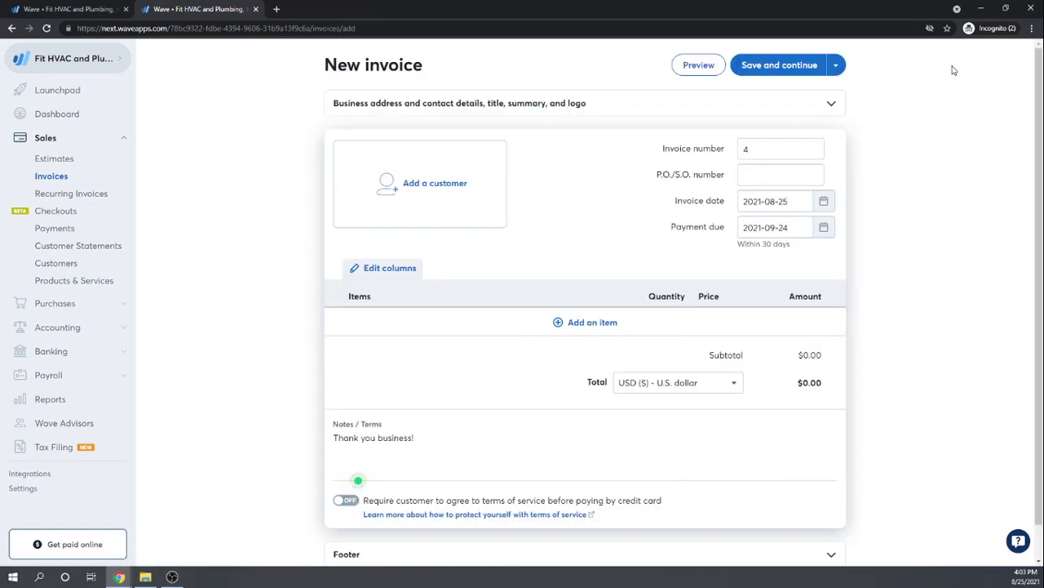
pyautogui.click(839, 67)
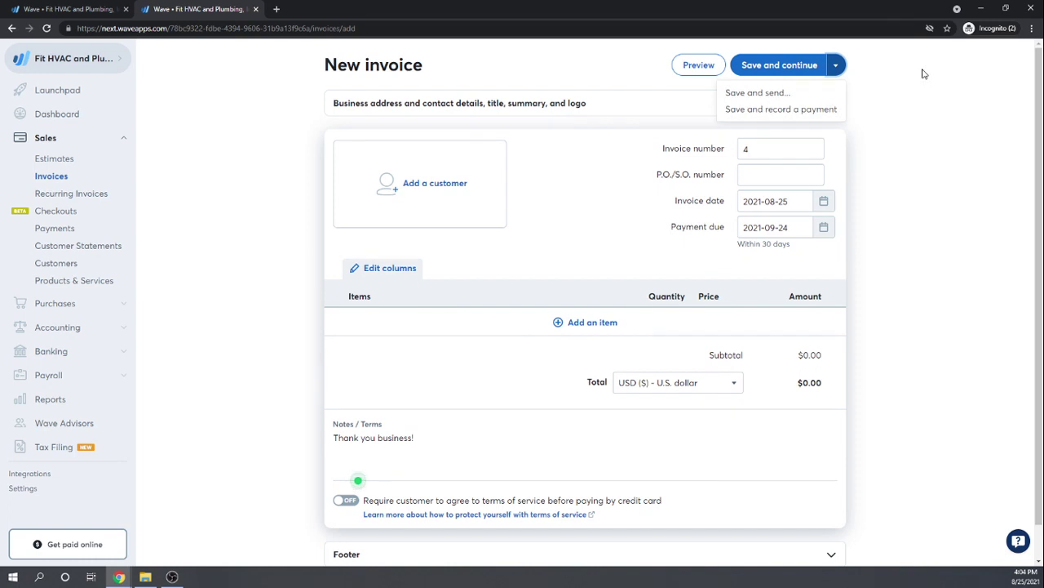
pyautogui.click(923, 74)
pyautogui.scroll(-1, 931, 218)
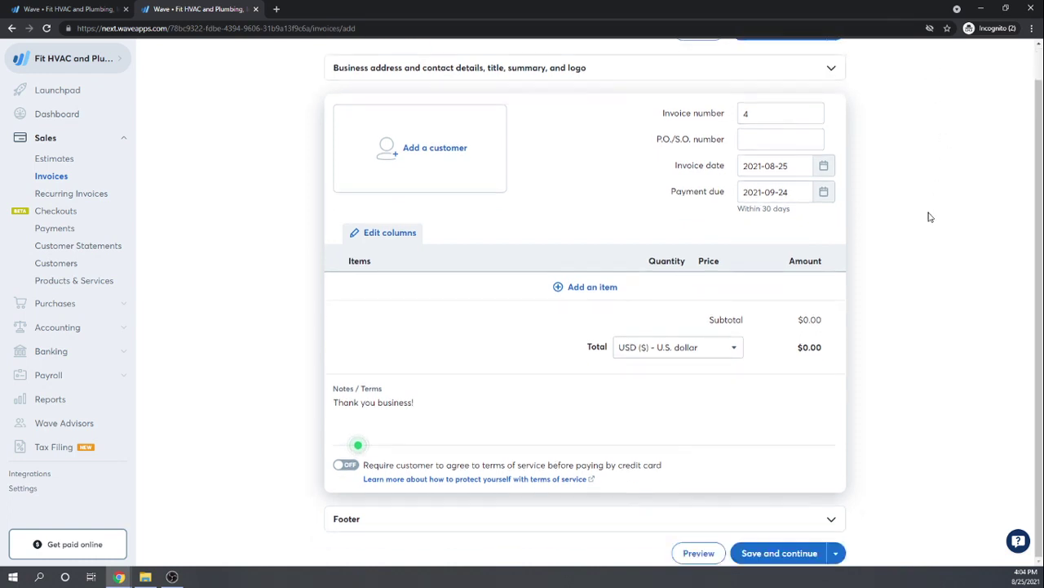
pyautogui.scroll(1, 932, 217)
pyautogui.scroll(-1, 932, 216)
pyautogui.scroll(1, 932, 217)
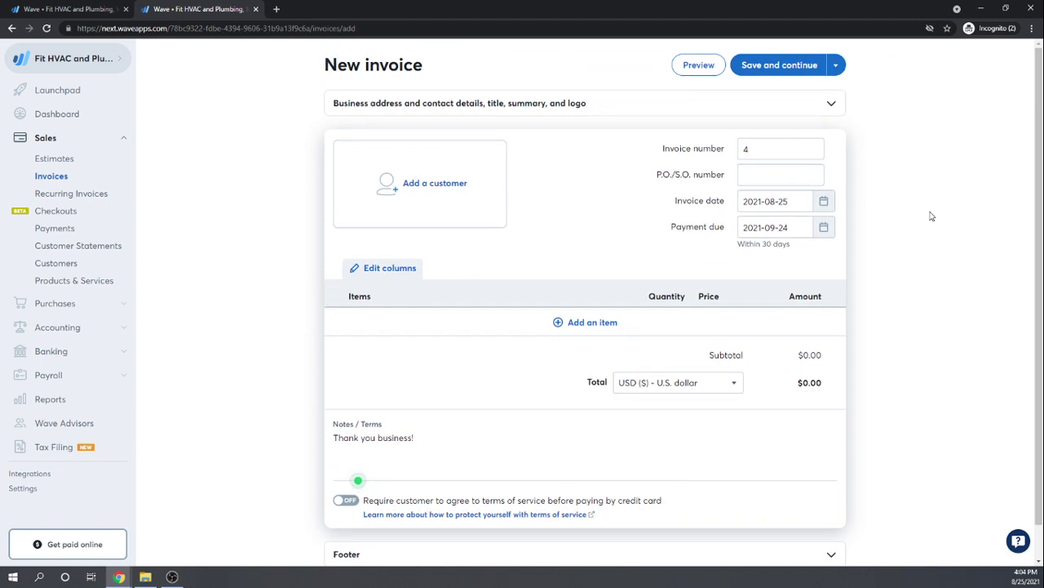
pyautogui.click(52, 160)
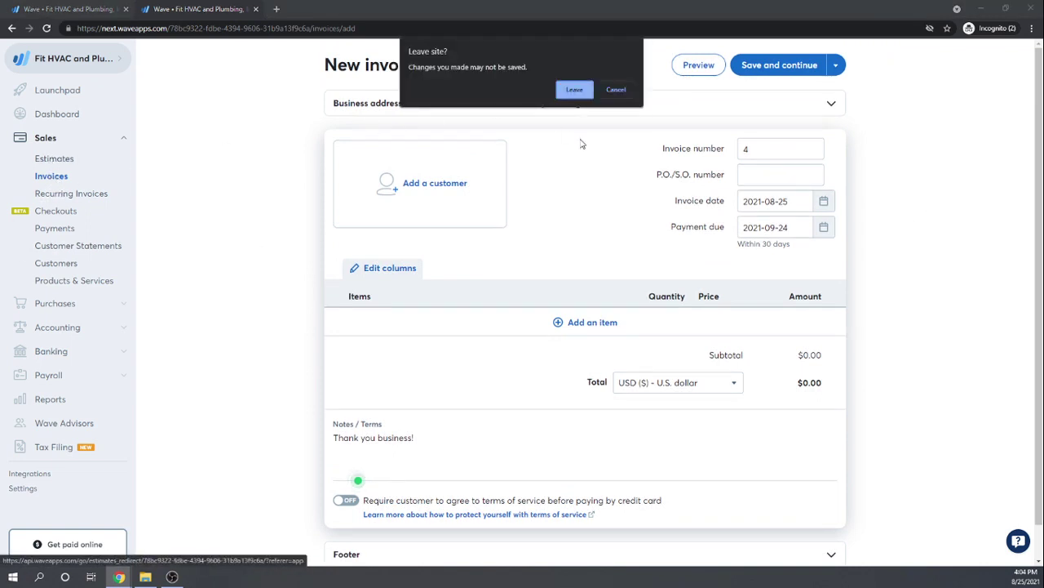
pyautogui.click(573, 89)
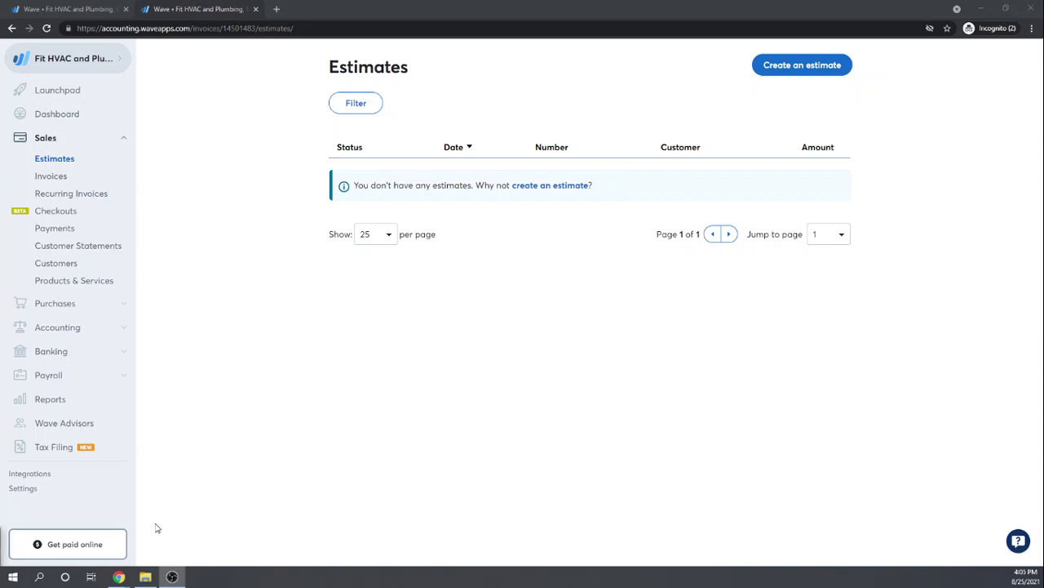
# Create a new sales invoice billed to the customer Big-Time Diner
pyautogui.click(51, 176)
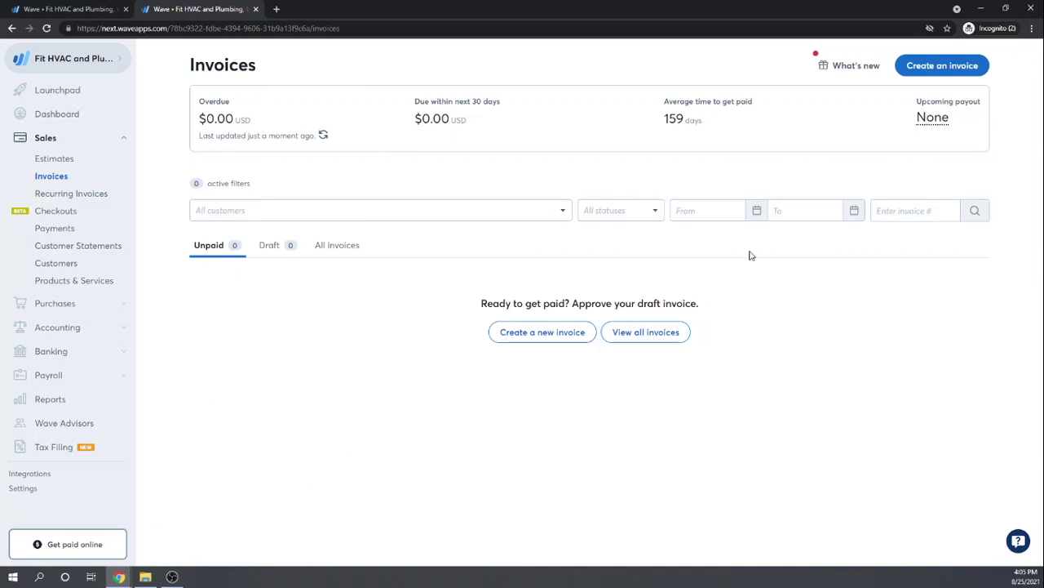
pyautogui.click(935, 65)
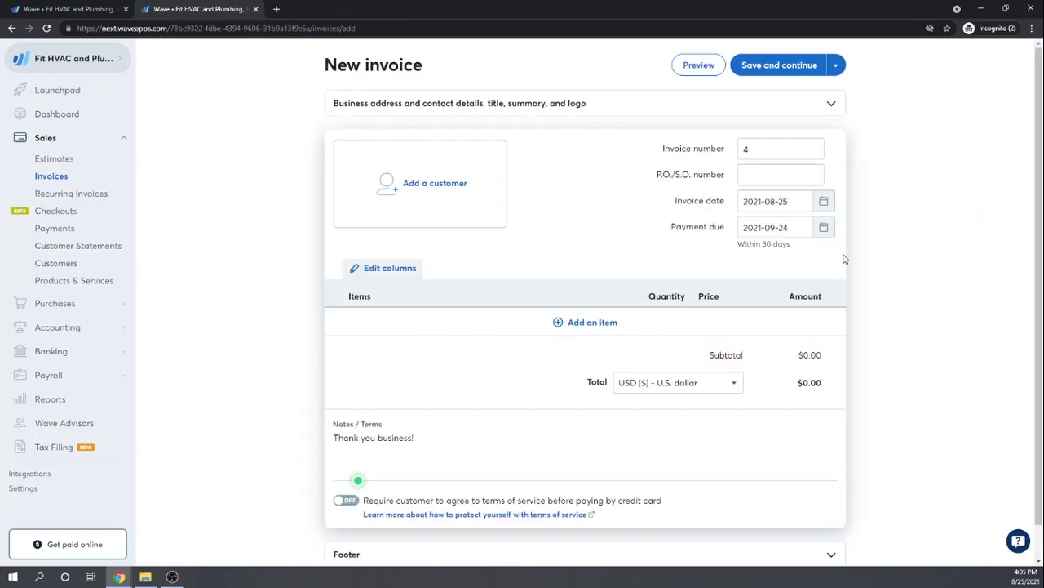
pyautogui.click(423, 194)
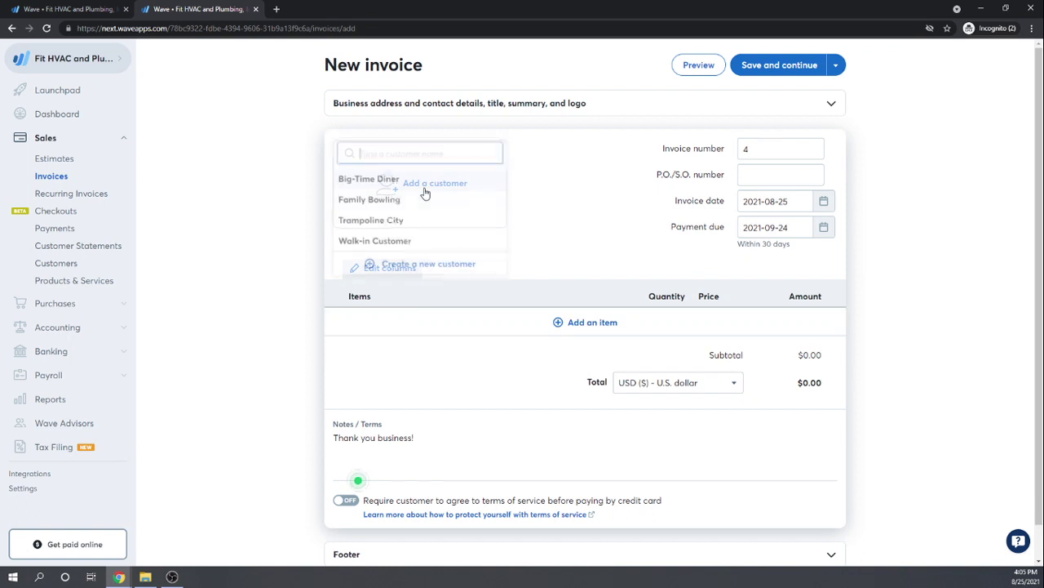
pyautogui.click(379, 188)
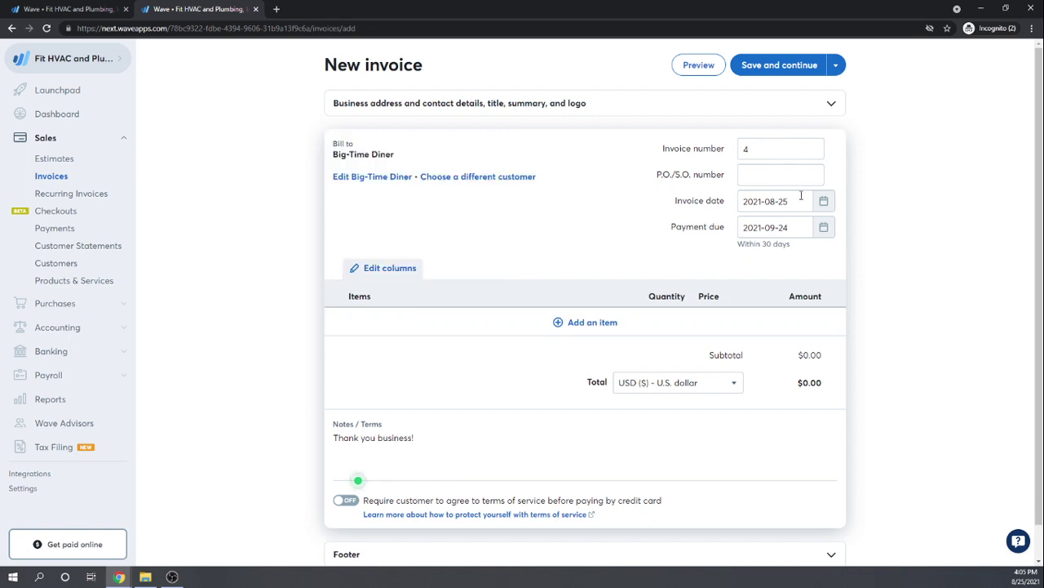
# Set both the invoice date and the payment due date of the Big-Time Diner invoice to 2021-02-05
pyautogui.moveTo(792, 199); pyautogui.dragTo(762, 203)
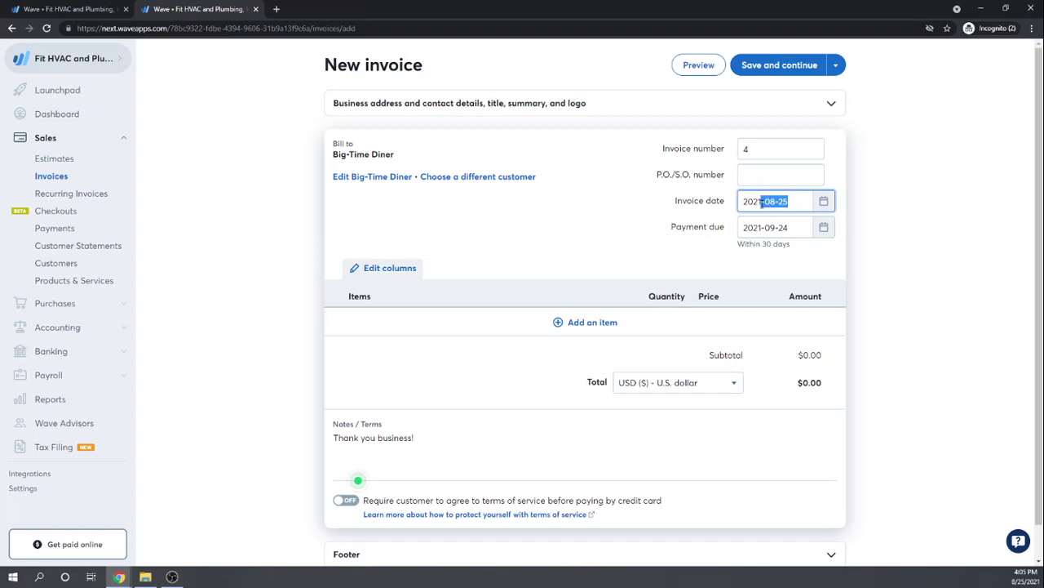
pyautogui.write('-02-')
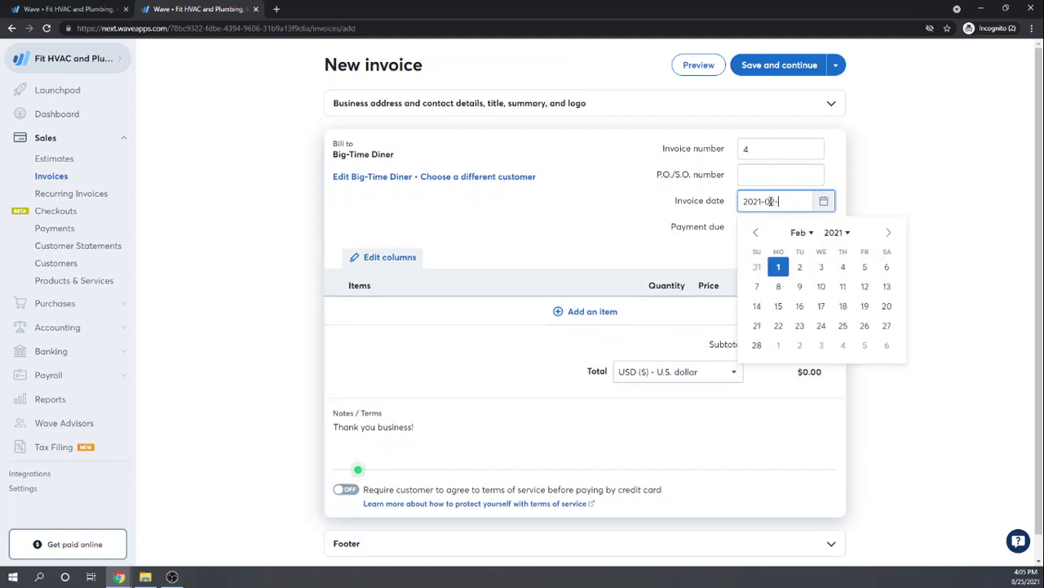
pyautogui.write('05')
pyautogui.press('Tab')
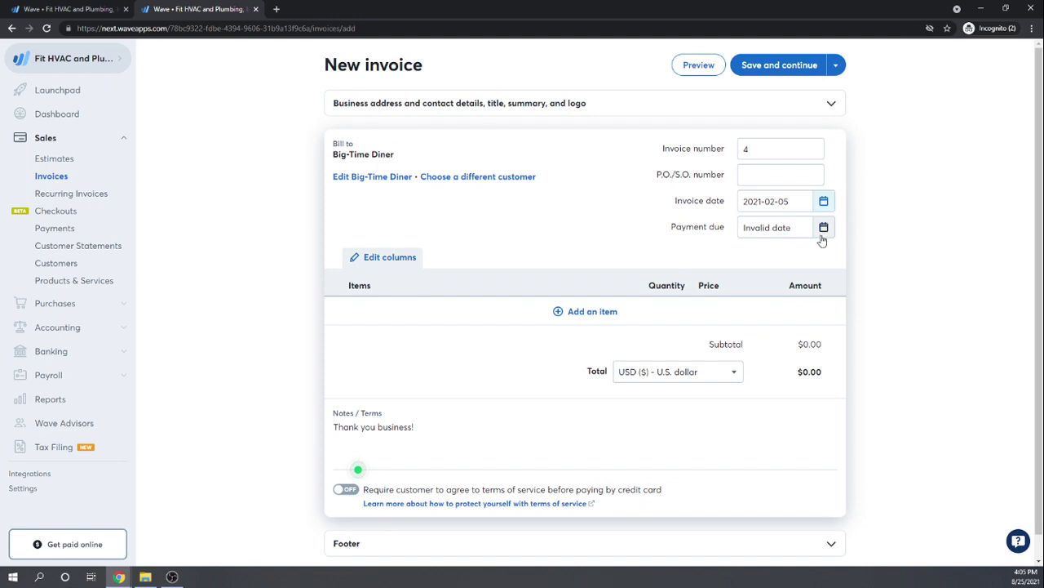
pyautogui.click(761, 231)
pyautogui.tripleClick(760, 232)
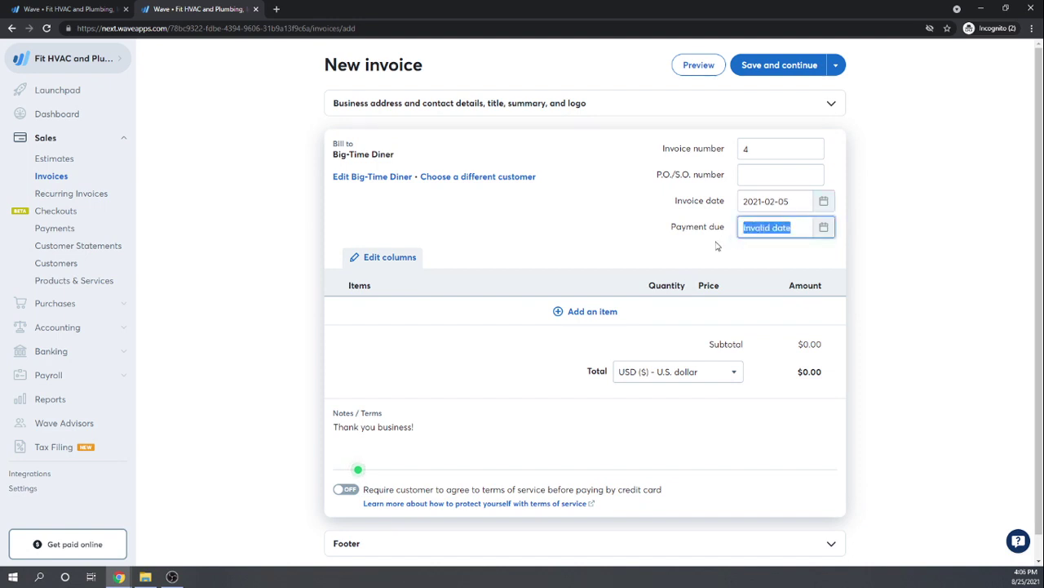
pyautogui.write('2021')
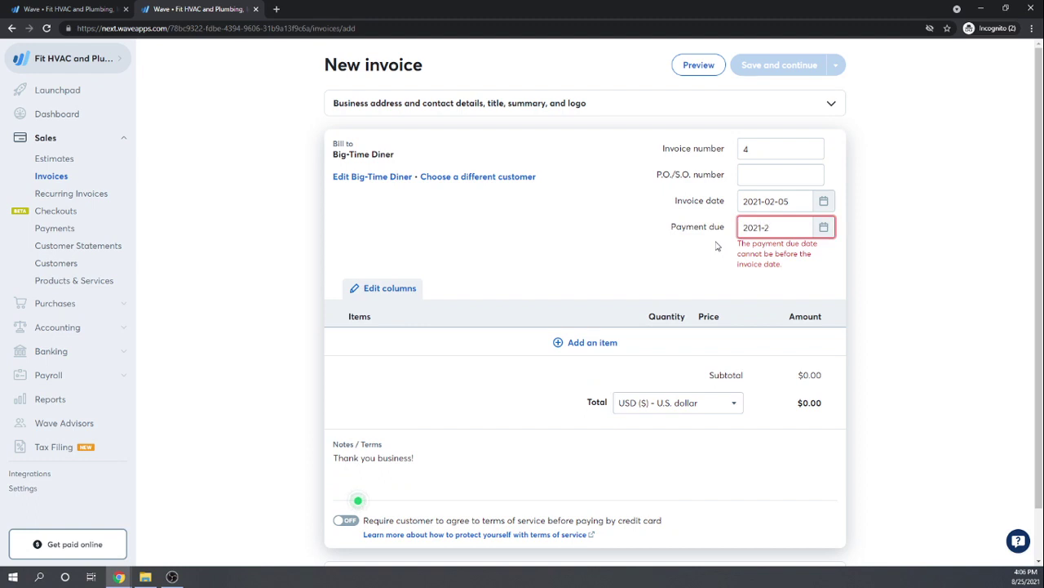
pyautogui.write('-02-05')
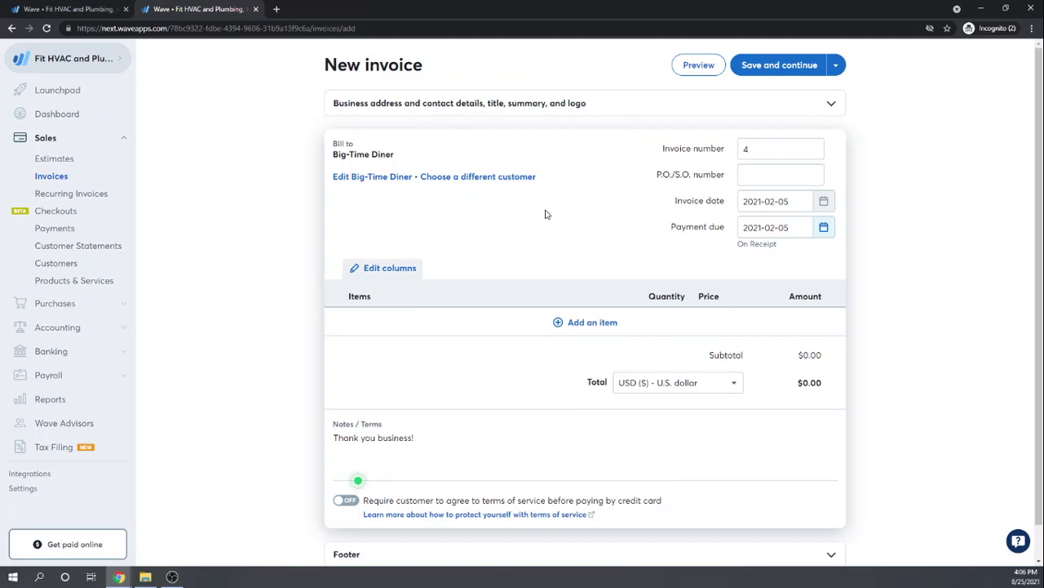
# Add the Plumbing Widgets item to the Big-Time Diner invoice with quantity 2 and price 25.00
pyautogui.scroll(-2, 487, 205)
pyautogui.click(394, 289)
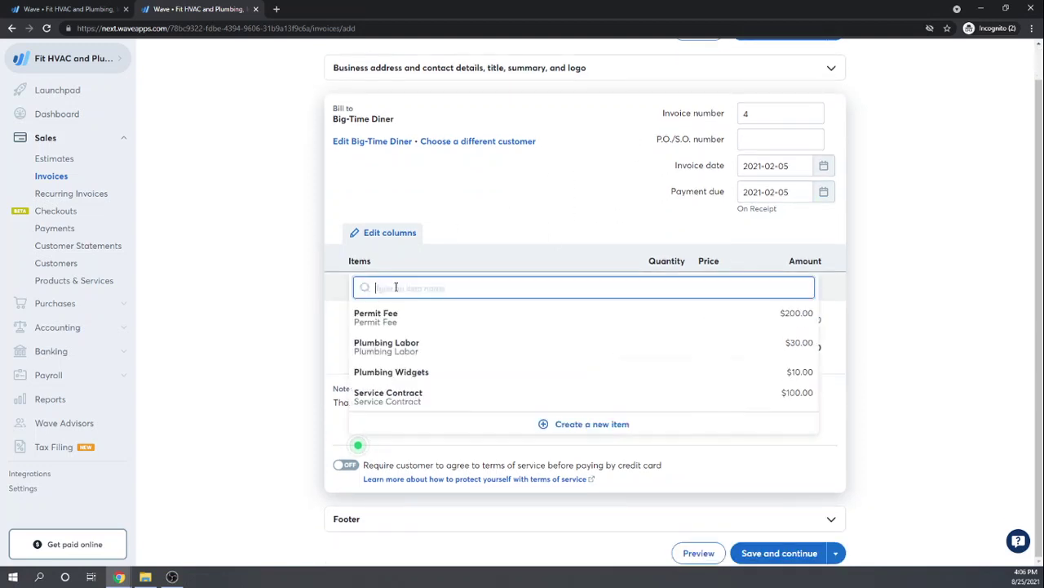
pyautogui.click(416, 377)
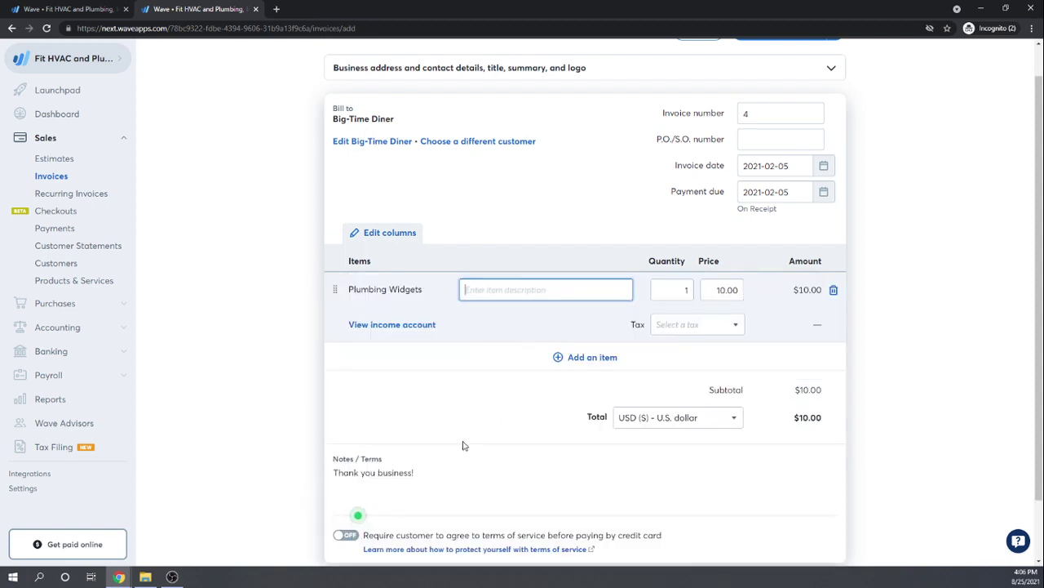
pyautogui.press('Tab')
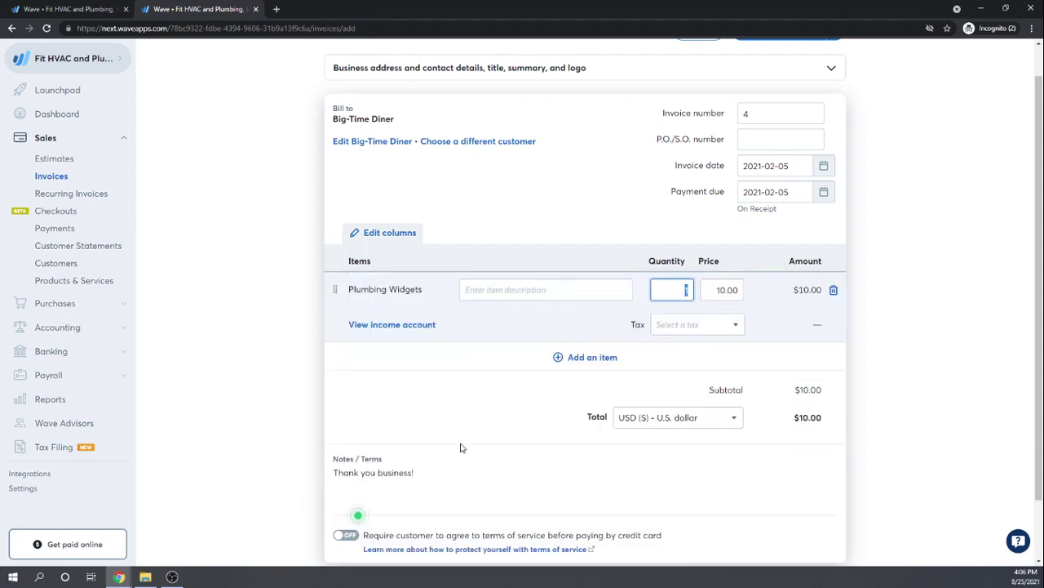
pyautogui.write('2')
pyautogui.press('Tab')
pyautogui.write('25')
pyautogui.press('Tab')
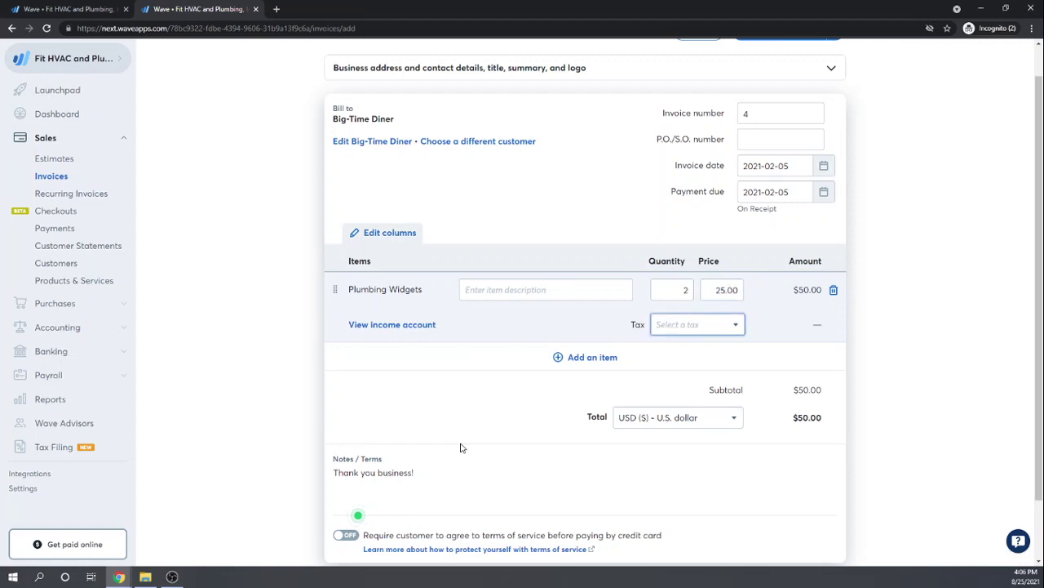
# Set the Plumbing Widgets price to -25.00 and apply the NYS 6% tax to that line
pyautogui.click(712, 290)
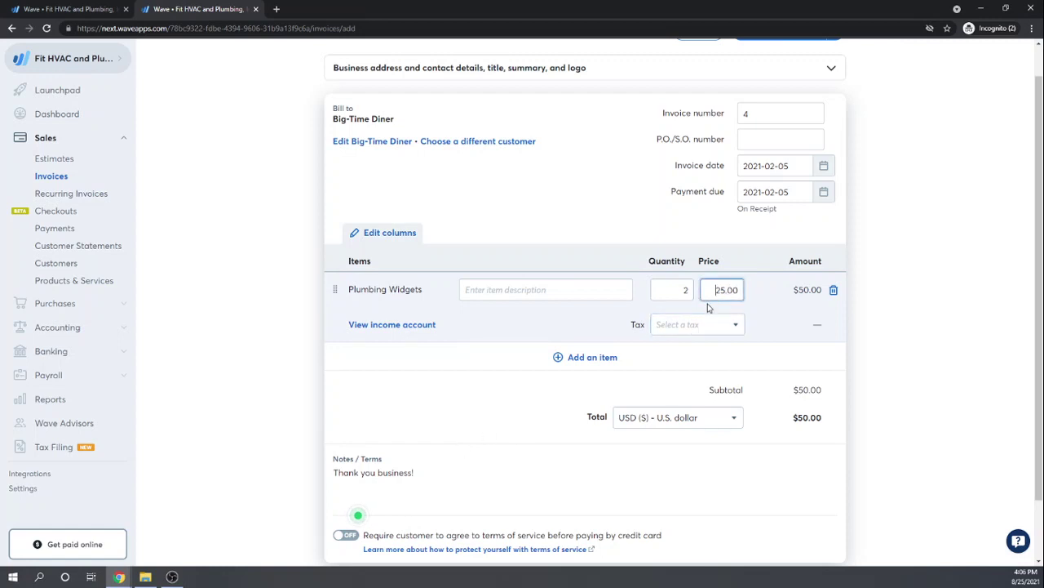
pyautogui.write('-')
pyautogui.press('Tab')
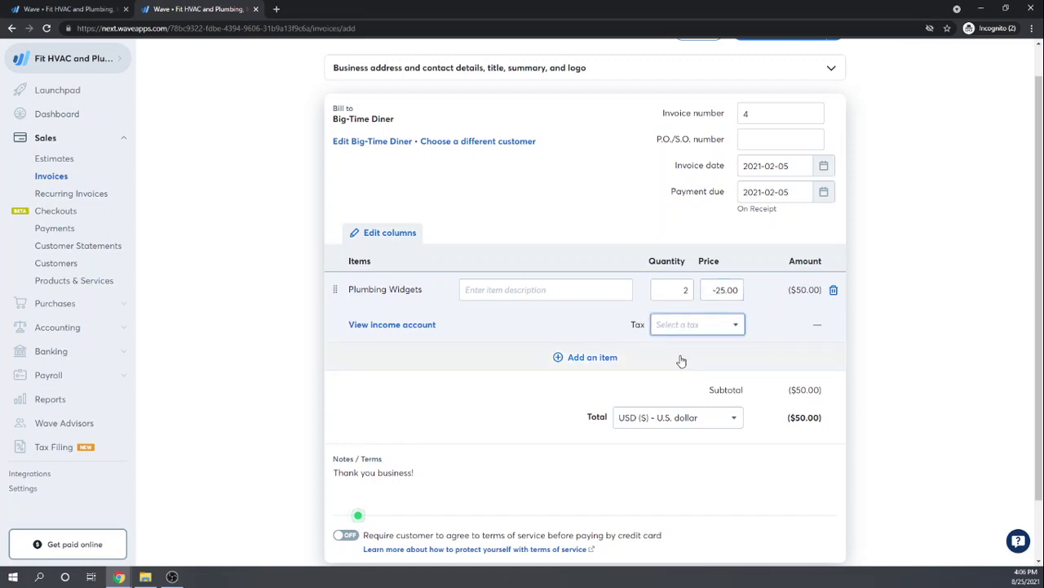
pyautogui.click(734, 326)
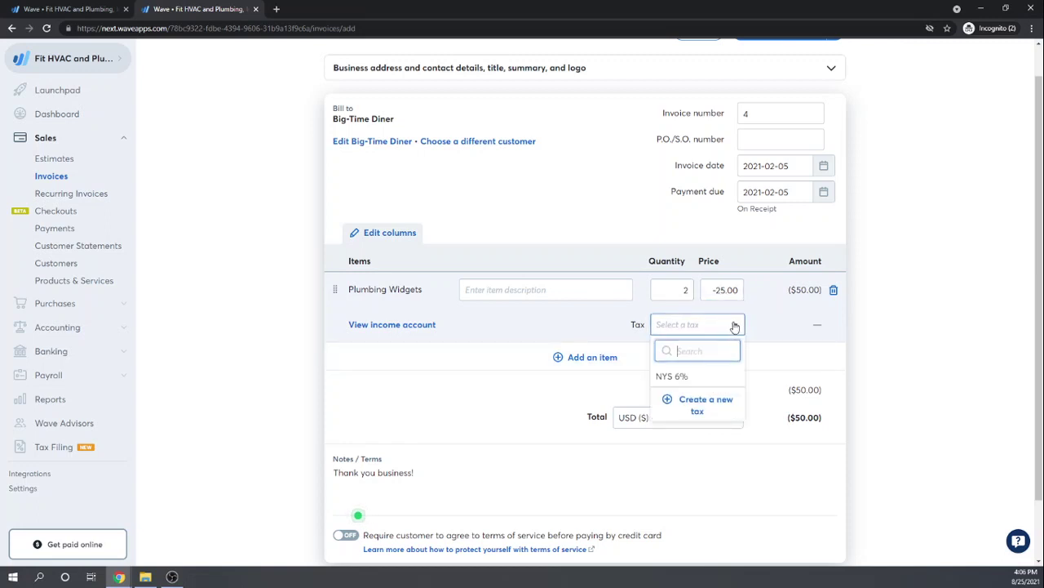
pyautogui.click(669, 376)
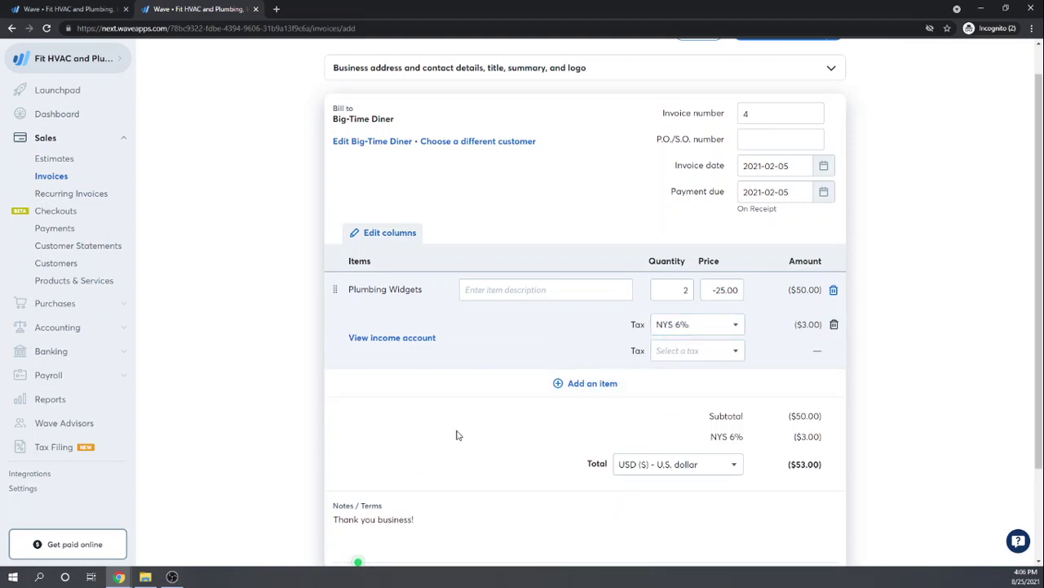
# Check the completed Big-Time Diner credit invoice, save it, and approve the draft
pyautogui.scroll(-2, 459, 429)
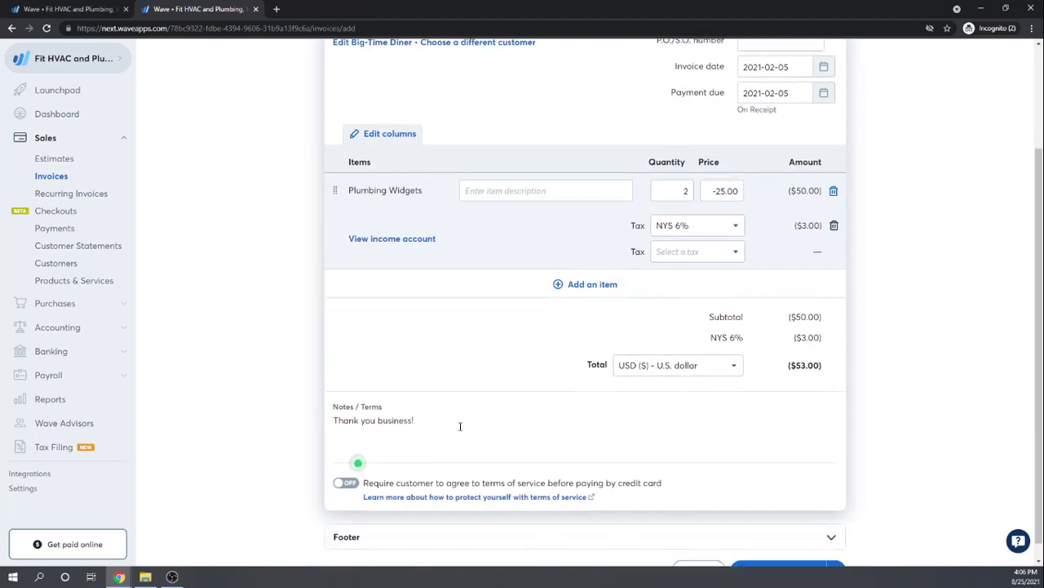
pyautogui.scroll(3, 488, 417)
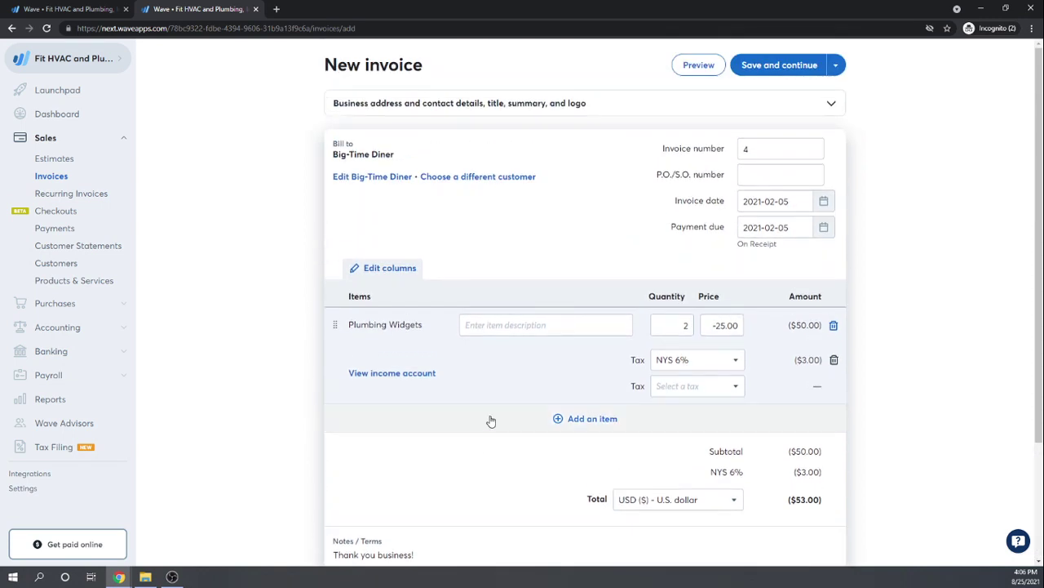
pyautogui.scroll(-2, 490, 419)
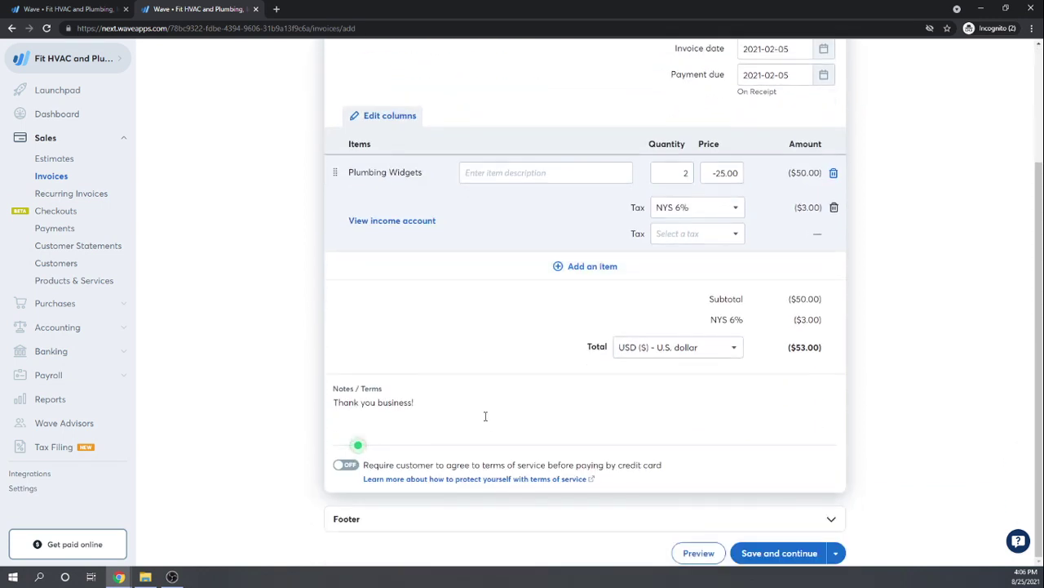
pyautogui.scroll(2, 485, 418)
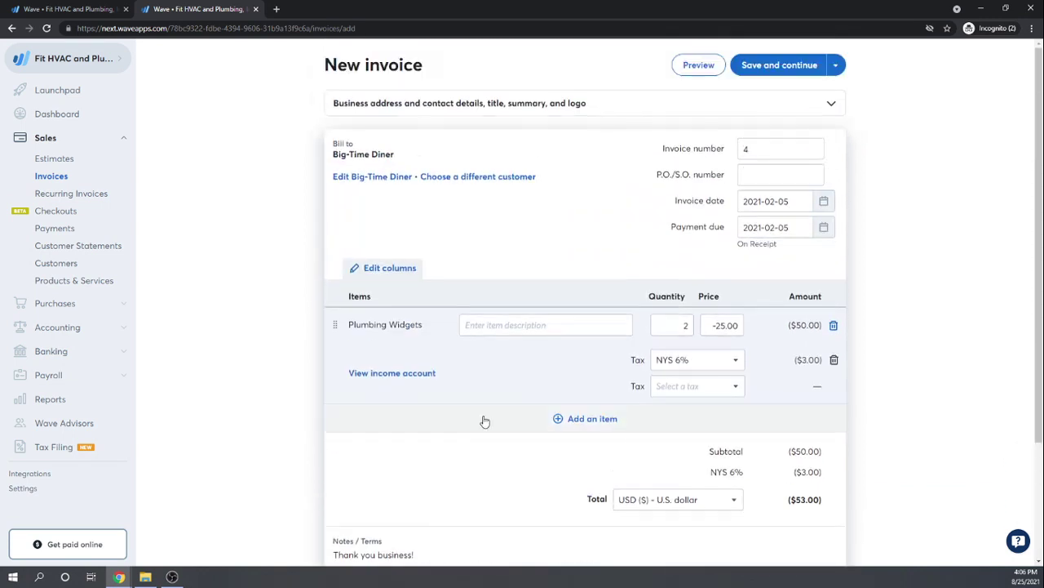
pyautogui.click(766, 65)
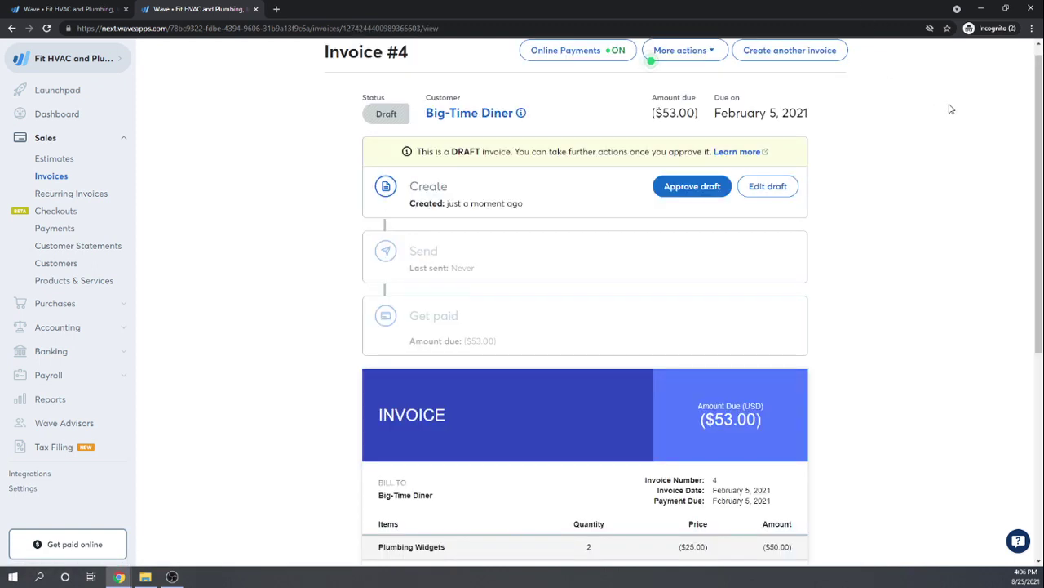
pyautogui.click(683, 188)
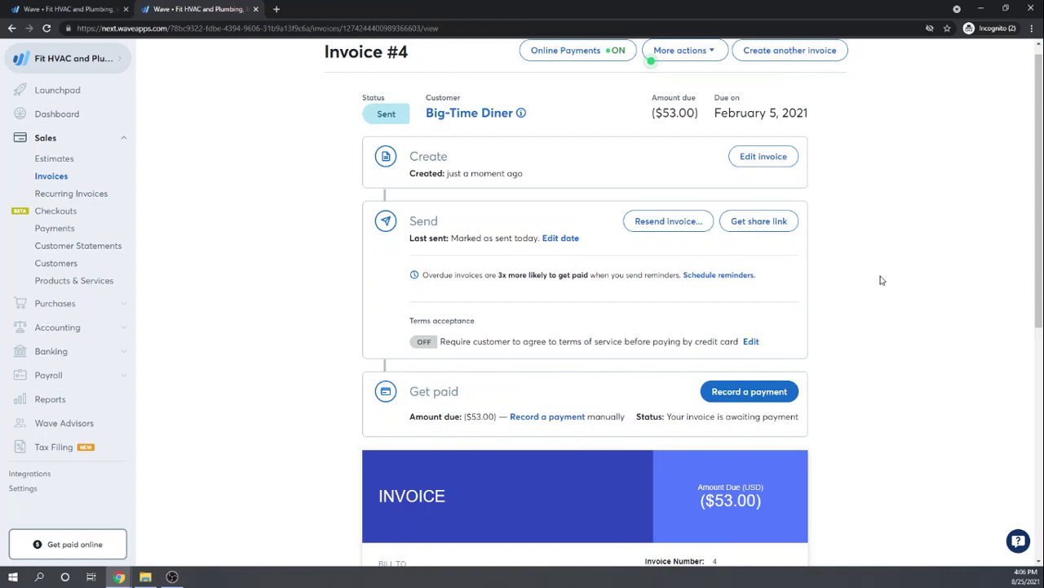
# Review the approved credit invoice from its status sections to its footer, and check the list of unpaid invoices
pyautogui.scroll(-3, 883, 276)
pyautogui.scroll(-3, 885, 268)
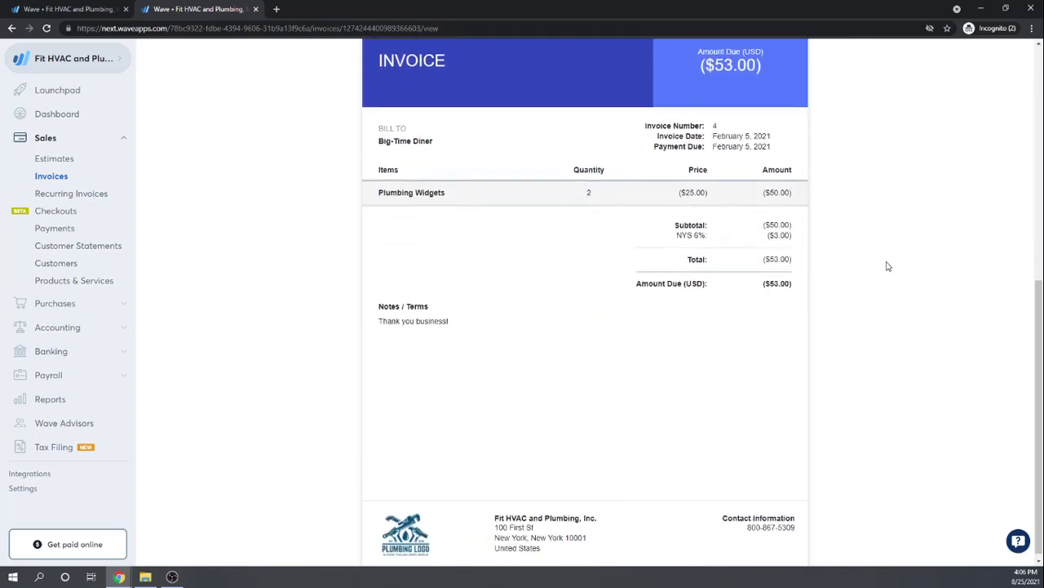
pyautogui.scroll(5, 887, 266)
pyautogui.scroll(2, 887, 266)
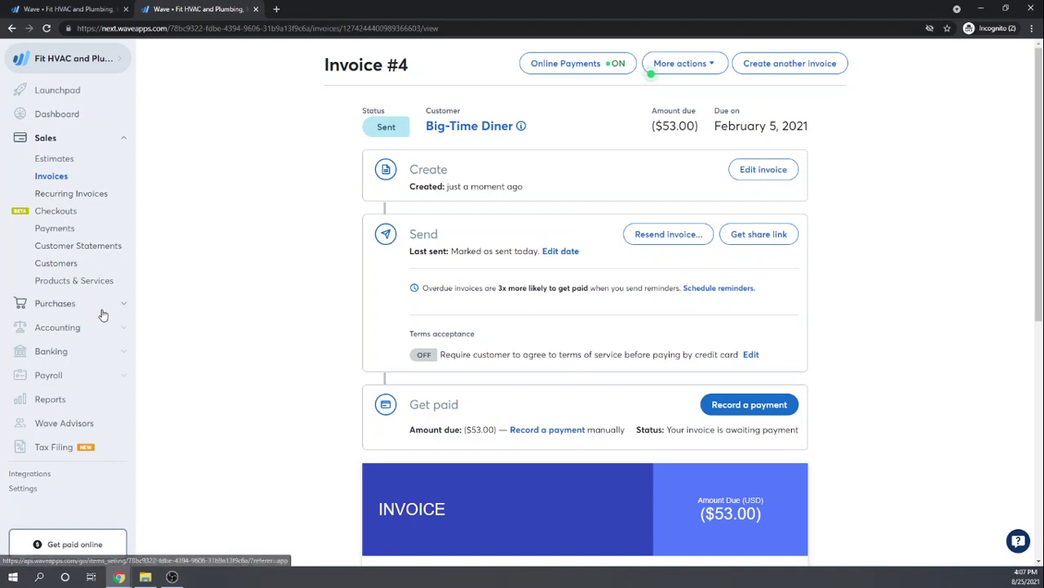
pyautogui.click(52, 176)
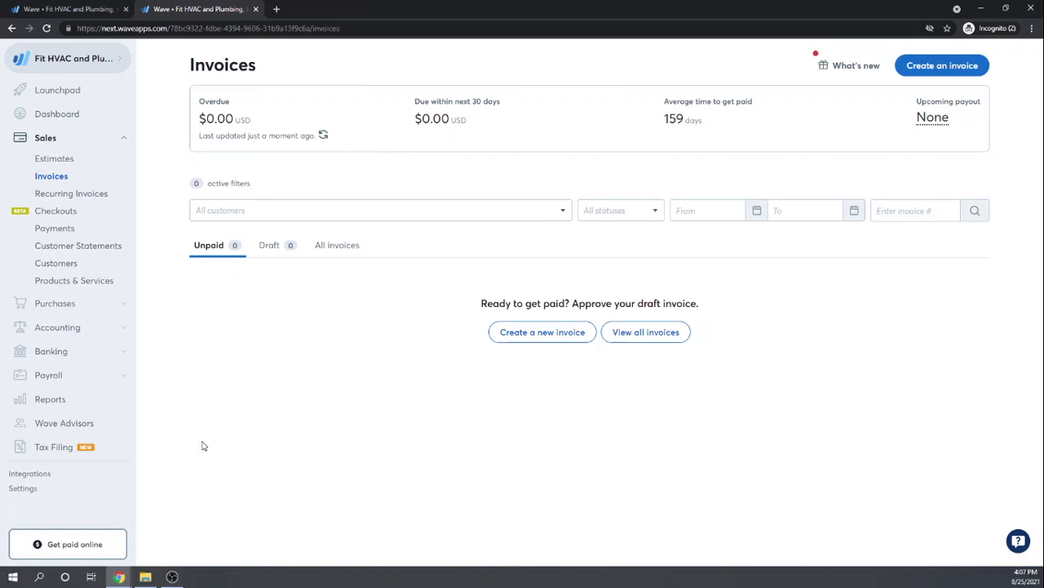
# Open the Big-Time Diner customer record and view its overview and list of invoices
pyautogui.click(53, 264)
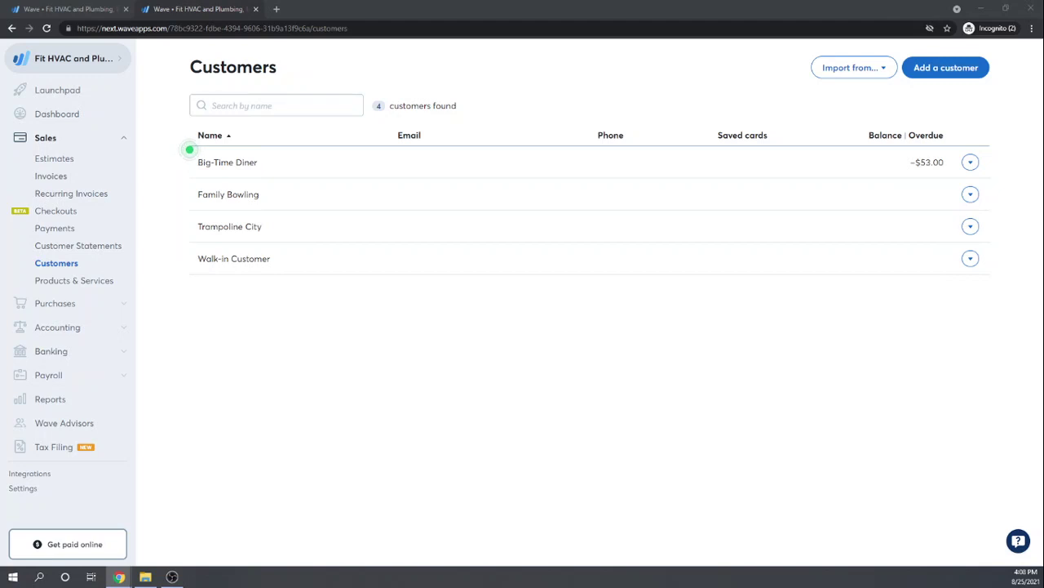
pyautogui.click(243, 163)
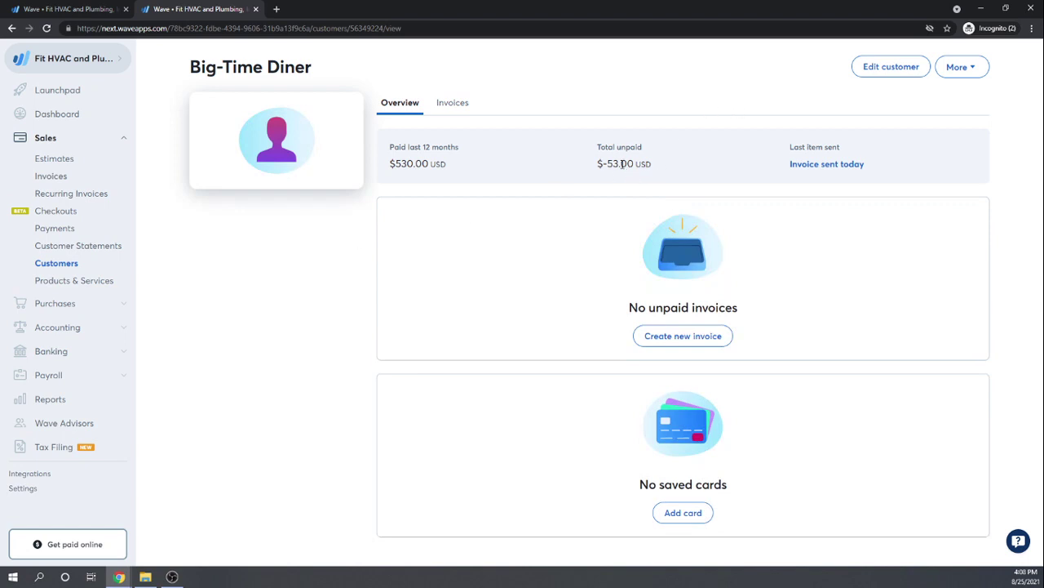
pyautogui.click(452, 103)
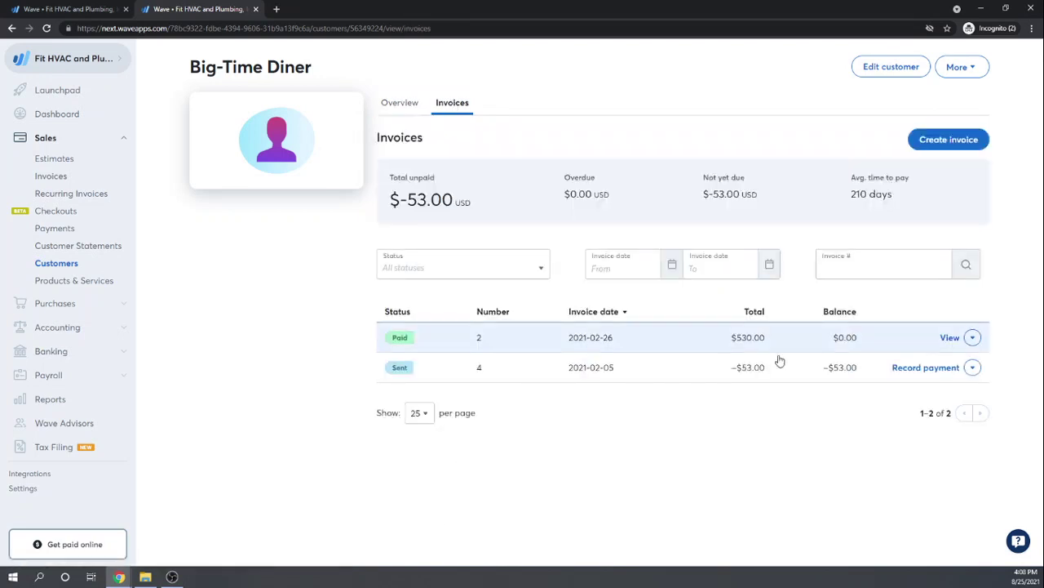
# Start a manual payment for Big-Time Diner invoice 4 and set its payment date to 2021-02-05
pyautogui.click(927, 369)
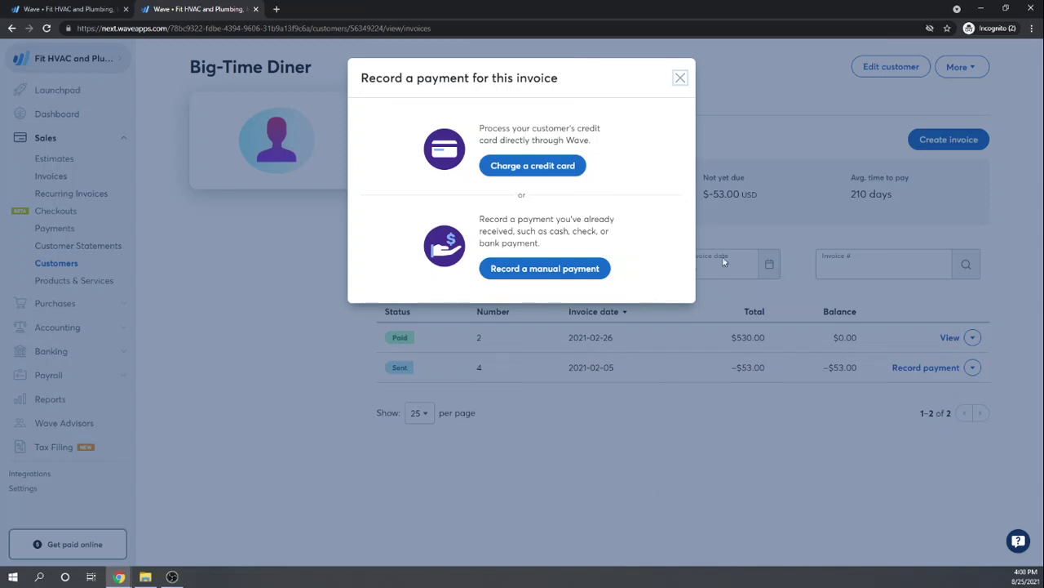
pyautogui.click(537, 270)
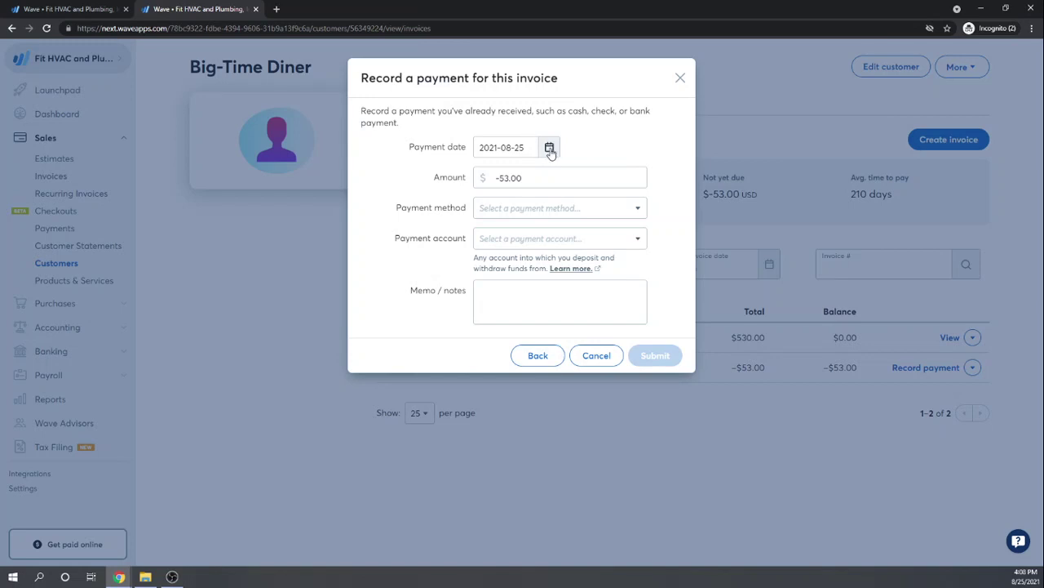
pyautogui.moveTo(525, 148); pyautogui.dragTo(505, 148)
pyautogui.write('2-05')
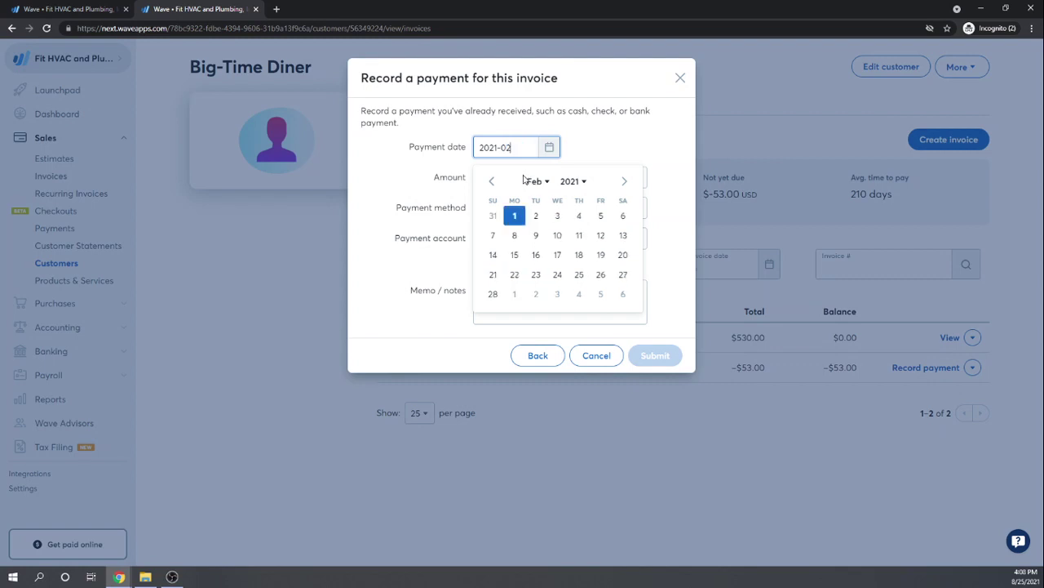
pyautogui.click(601, 217)
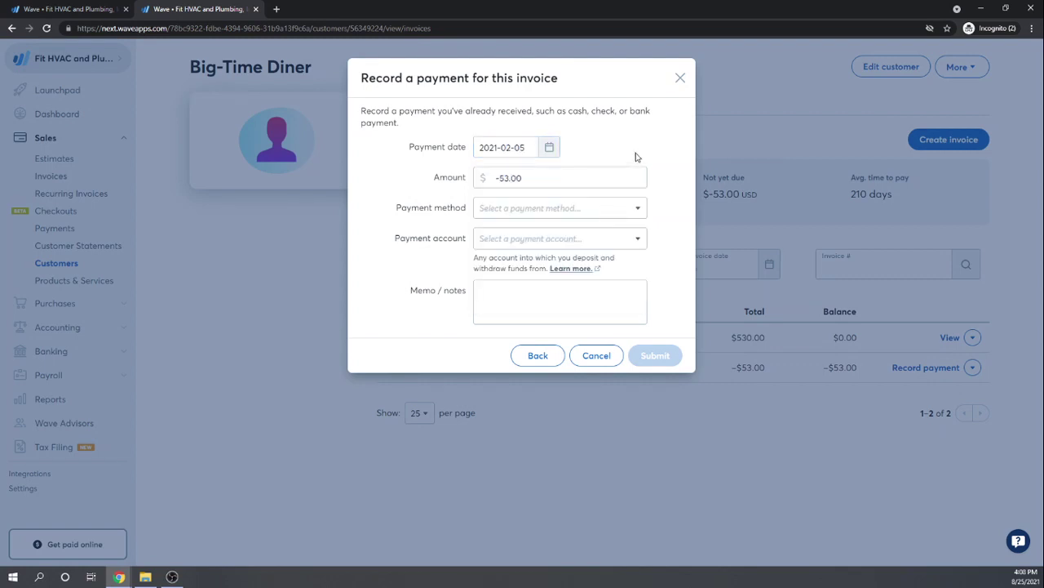
# Set the payment method to Check and the payment account to Checking Account (USD)
pyautogui.click(641, 210)
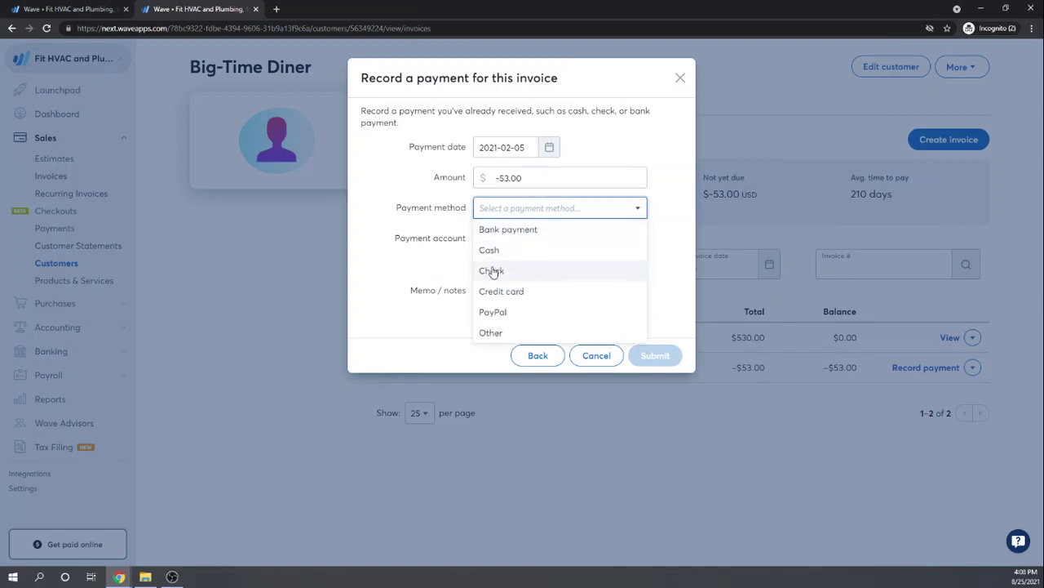
pyautogui.click(495, 270)
pyautogui.click(638, 239)
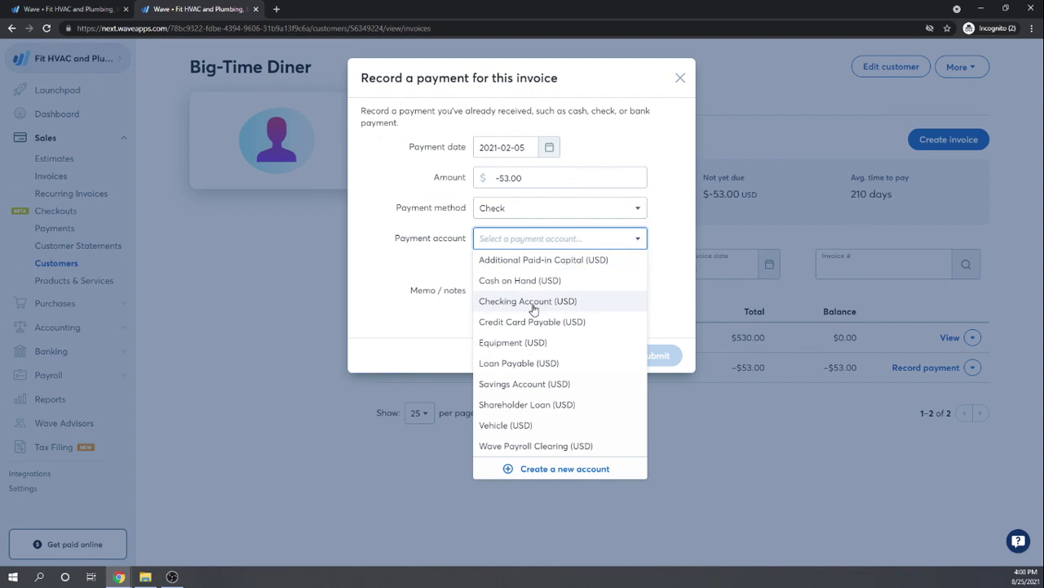
pyautogui.click(543, 307)
# Enter the memo "Issue check for credit" and submit the payment without sending a receipt
pyautogui.click(555, 311)
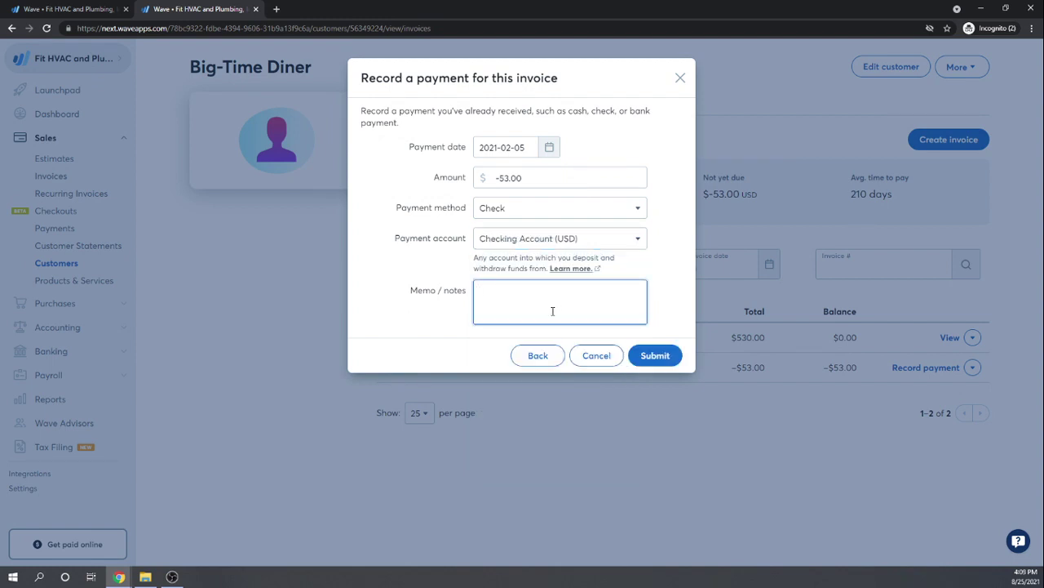
pyautogui.write('Issue check for credit')
pyautogui.click(657, 356)
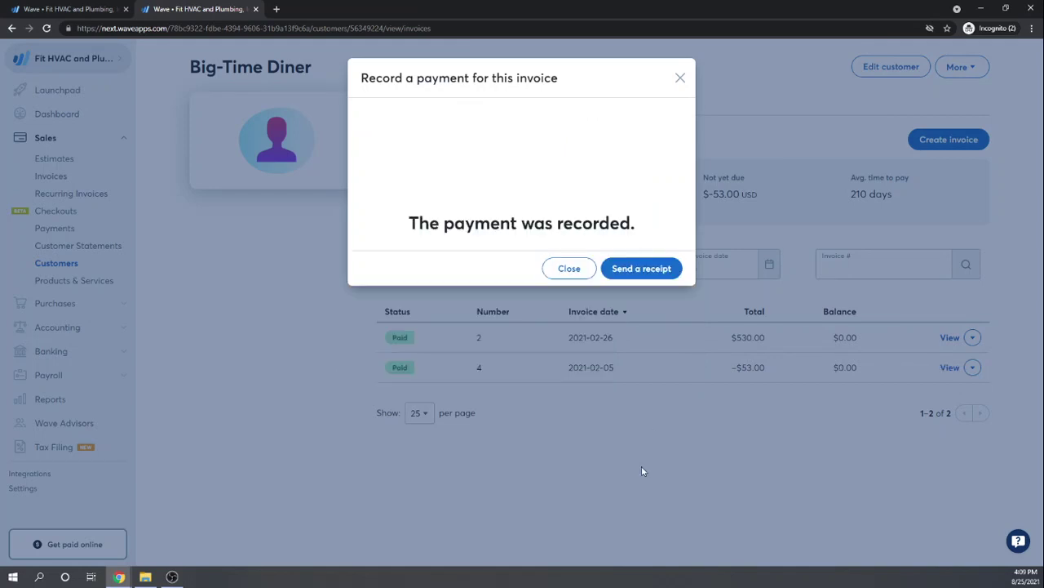
pyautogui.click(572, 275)
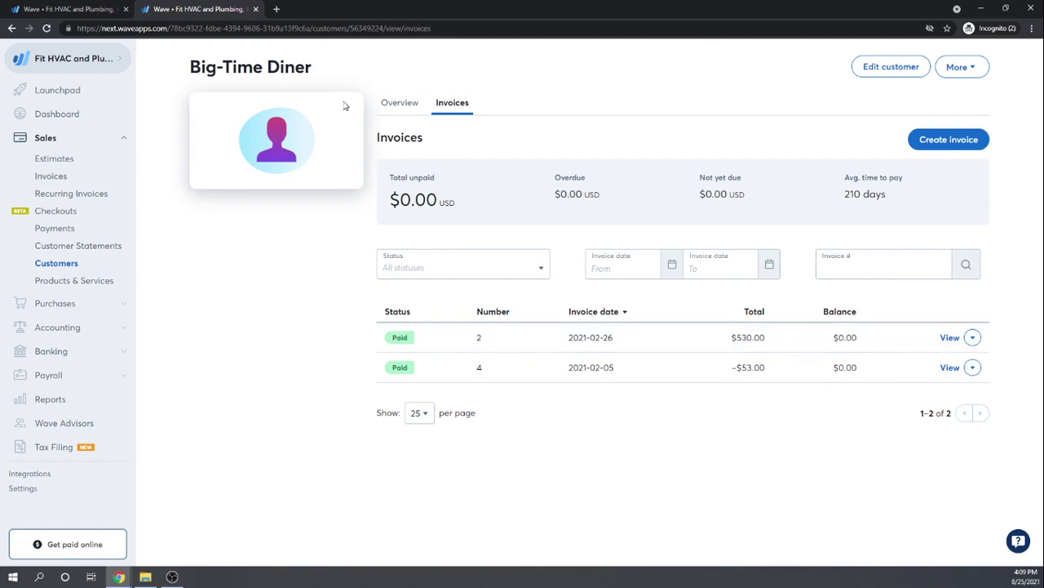
# Check the payment totals in Big-Time Diner's overview and open the Chart of Accounts
pyautogui.click(398, 105)
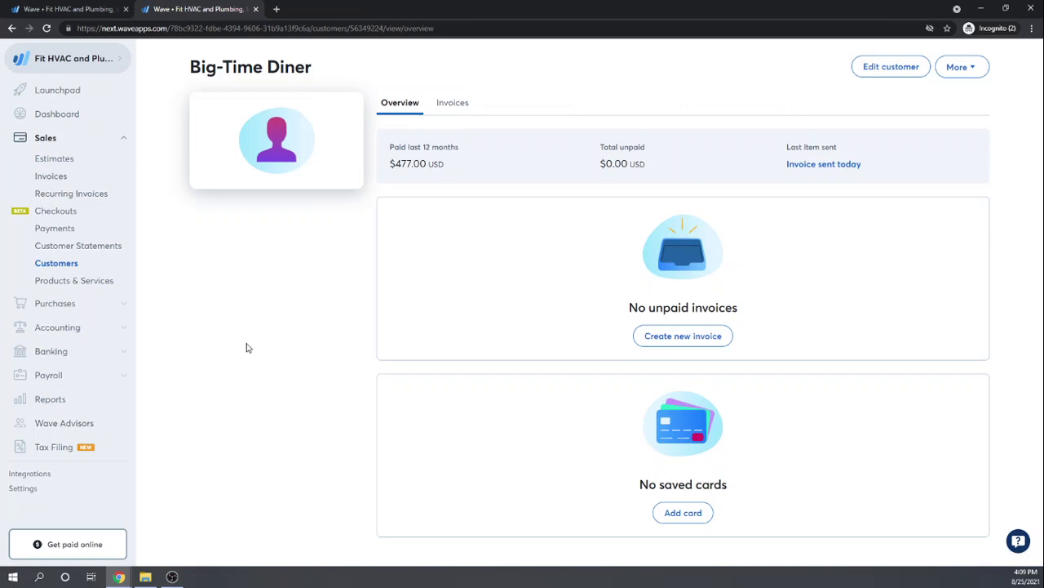
pyautogui.click(49, 332)
pyautogui.click(79, 383)
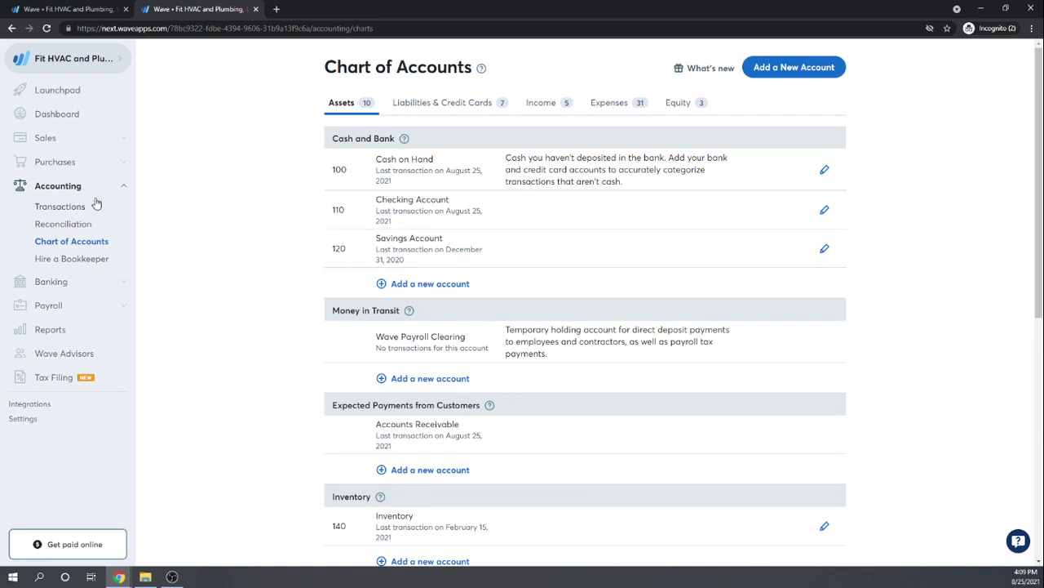
# View the Balance Sheet report in detail and open the account transactions of the Checking Account
pyautogui.click(51, 330)
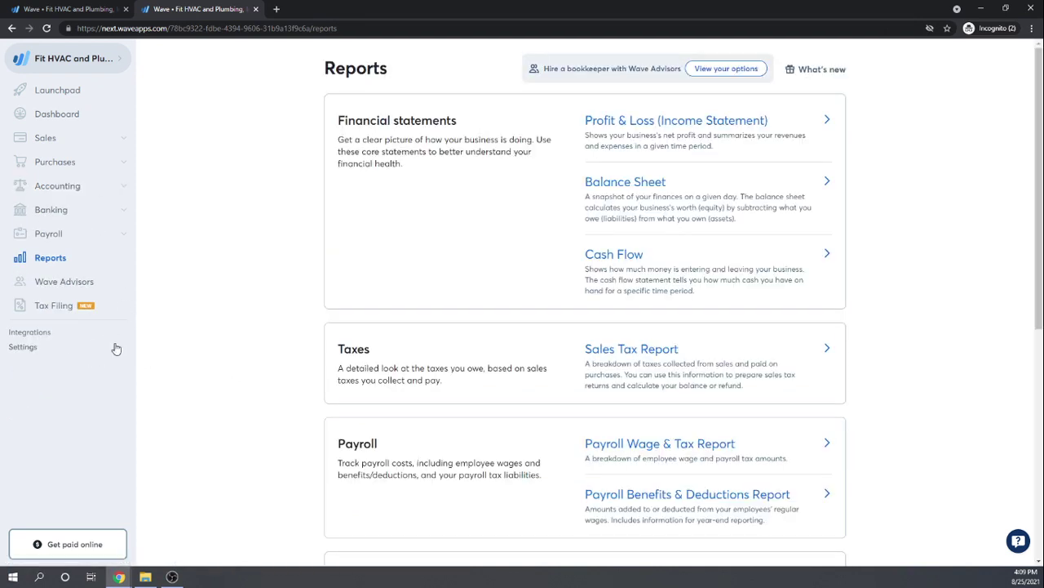
pyautogui.click(619, 188)
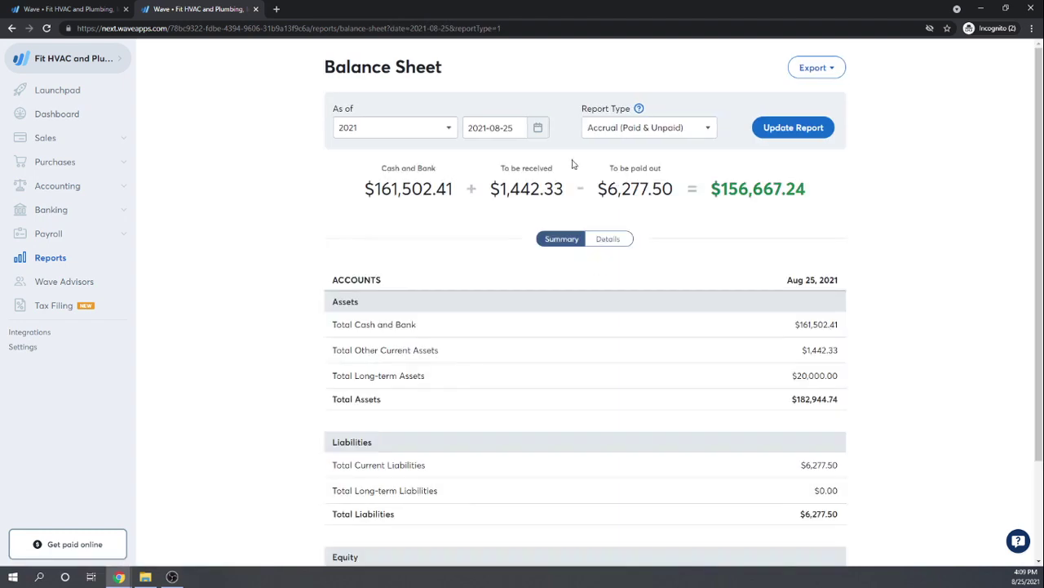
pyautogui.click(608, 239)
pyautogui.scroll(-1, 379, 348)
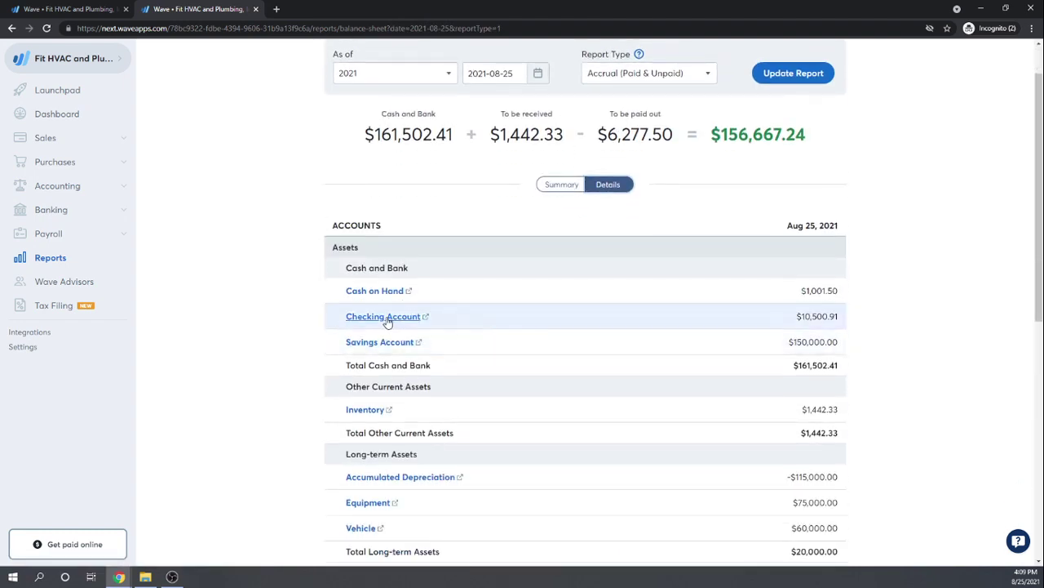
pyautogui.click(385, 317)
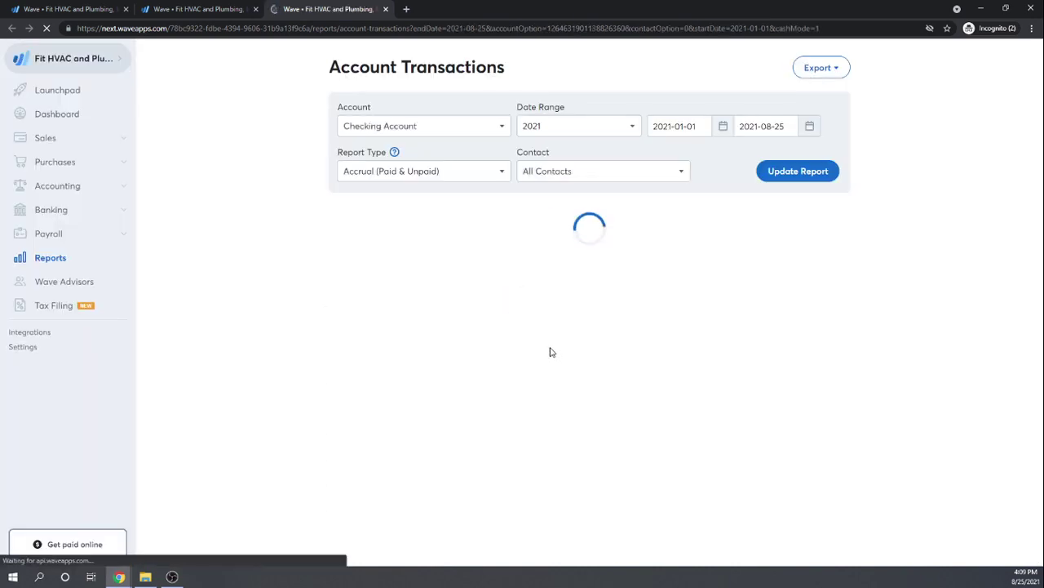
# Review the Checking Account's transactions for 2021 and open Family Bowling's customer overview
pyautogui.scroll(-1, 526, 257)
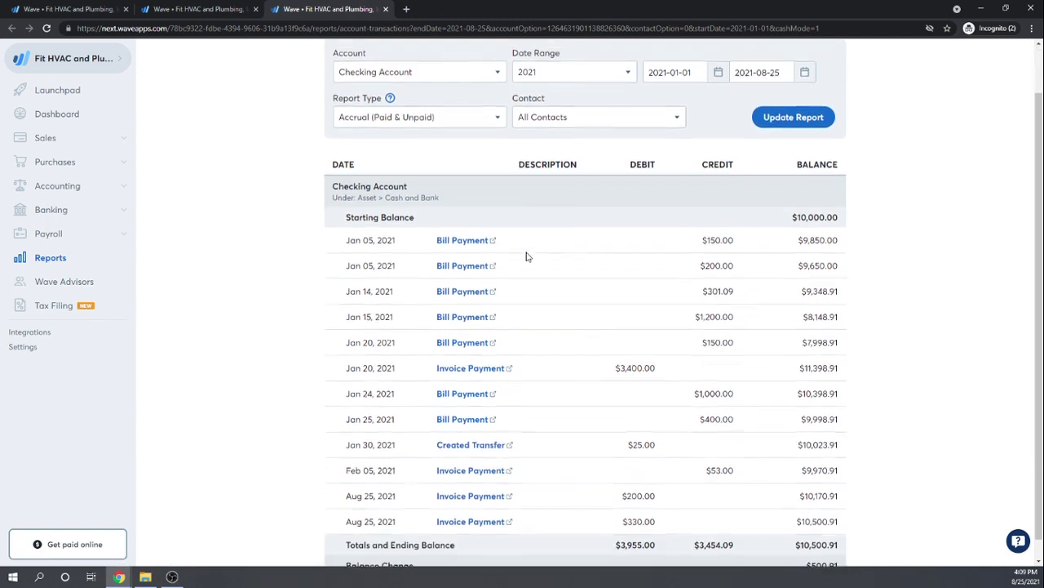
pyautogui.scroll(-1, 618, 352)
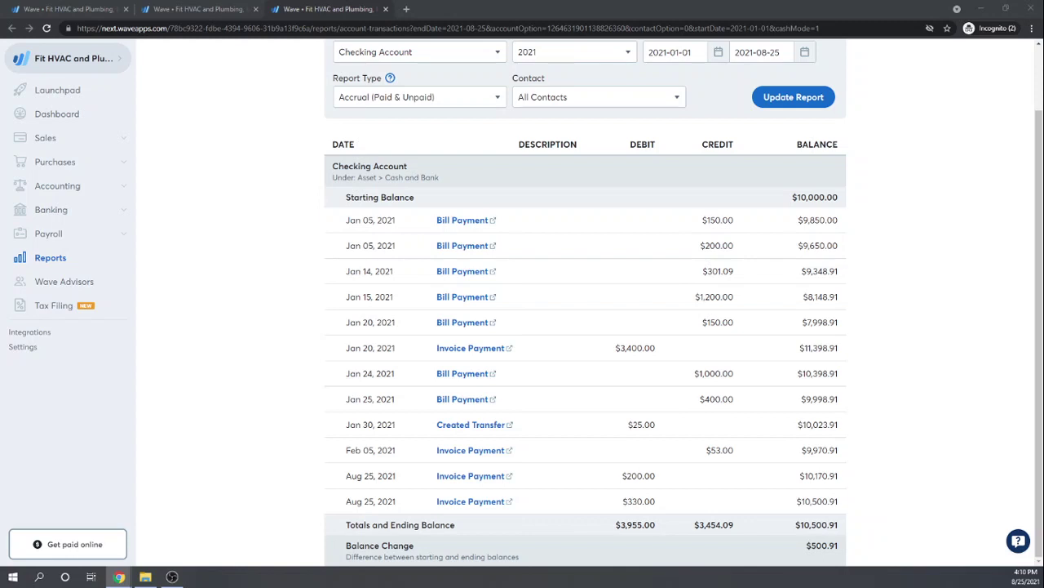
pyautogui.click(46, 139)
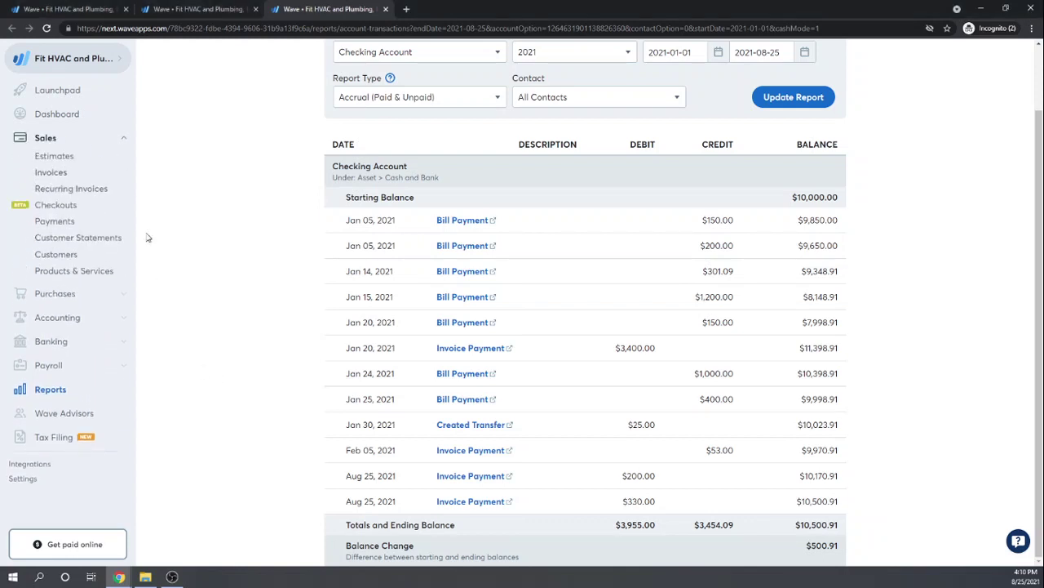
pyautogui.click(55, 264)
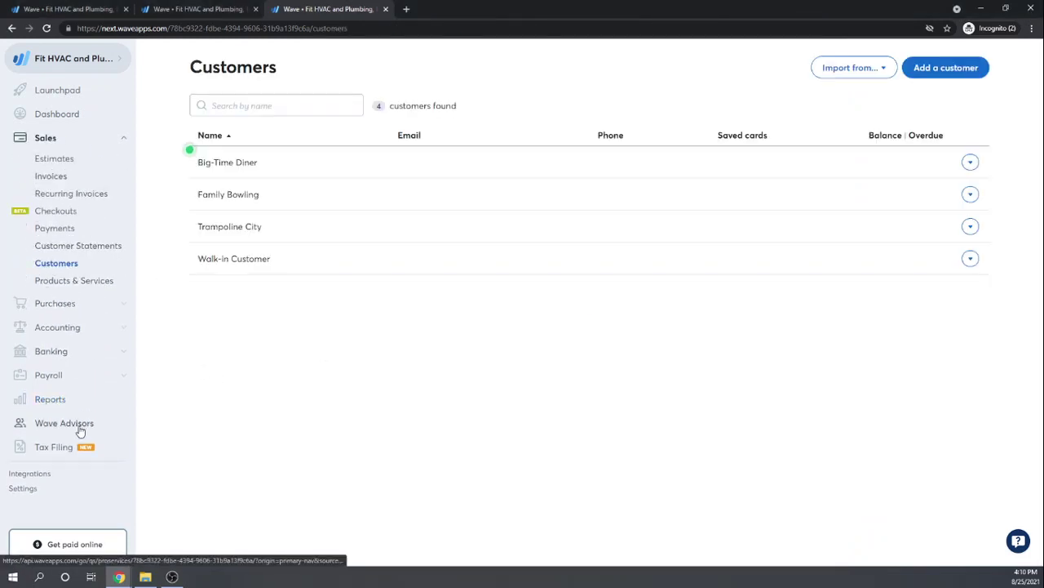
pyautogui.click(233, 197)
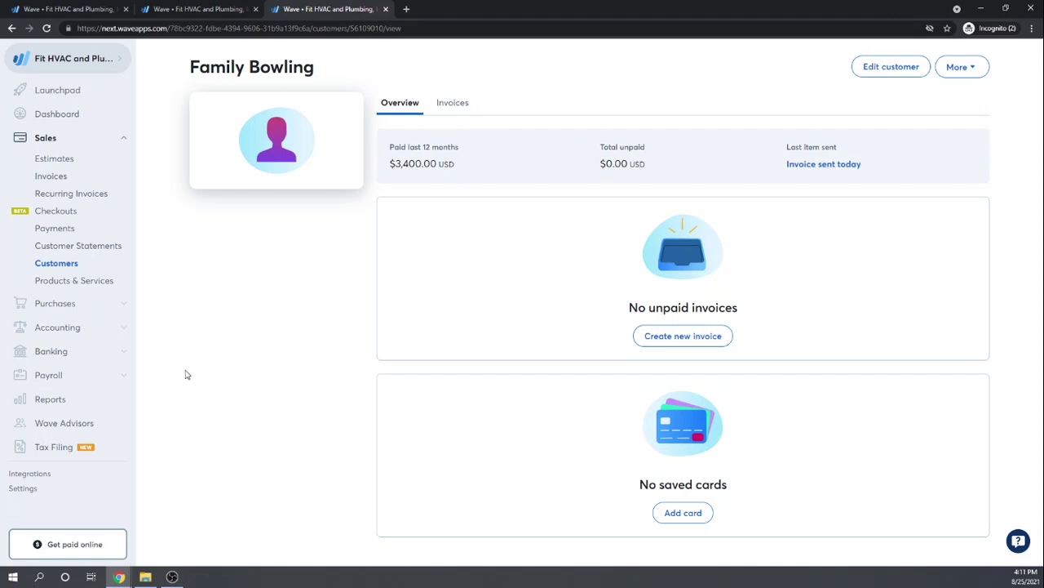
pyautogui.click(36, 447)
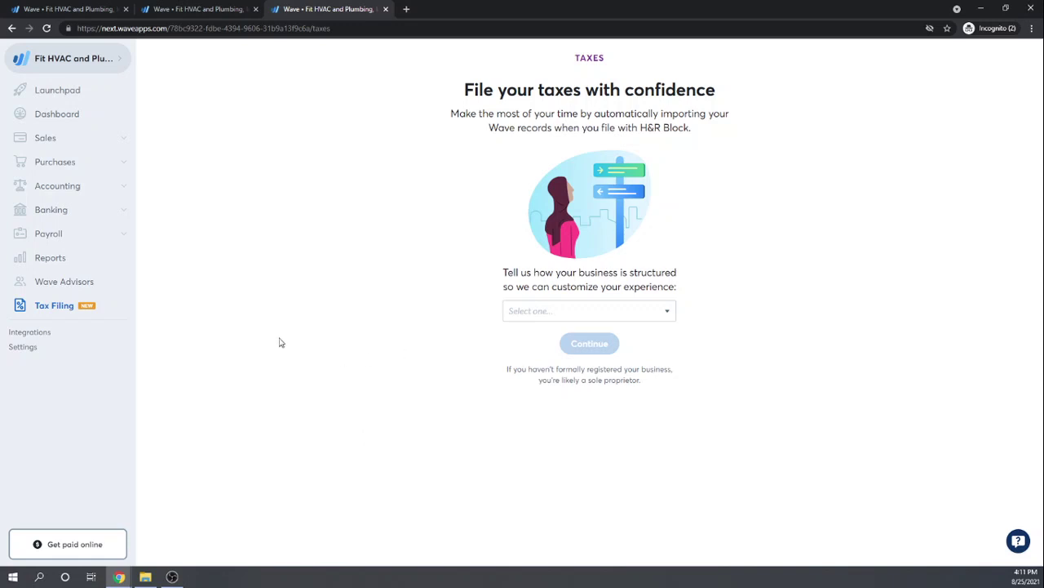
pyautogui.click(58, 187)
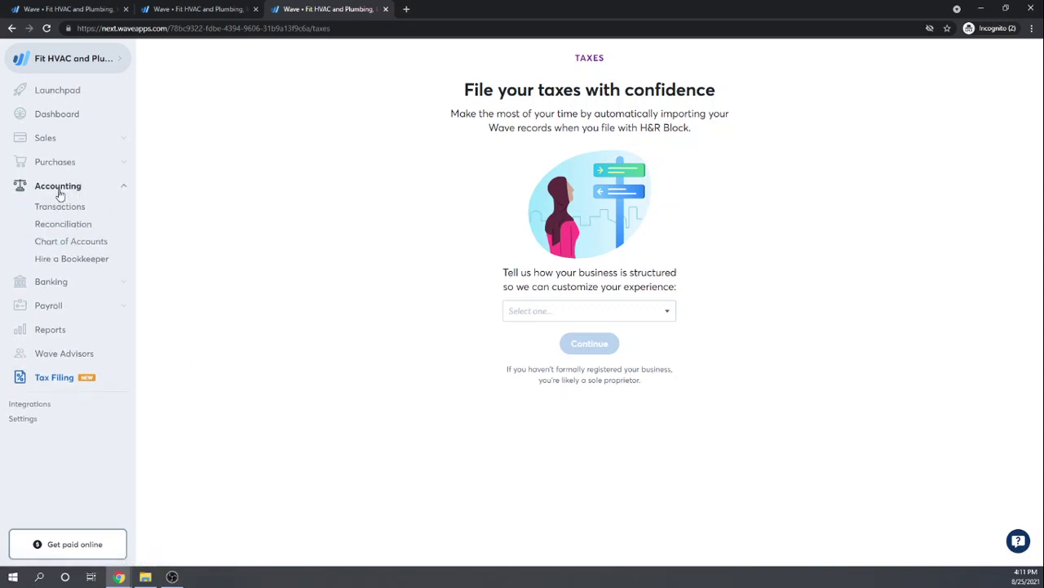
pyautogui.click(56, 163)
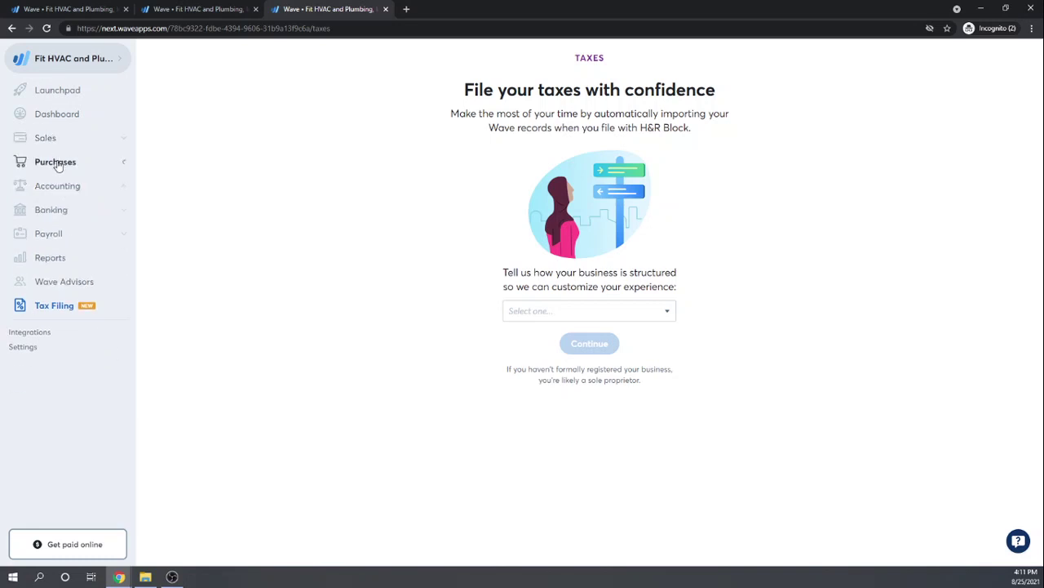
pyautogui.click(51, 138)
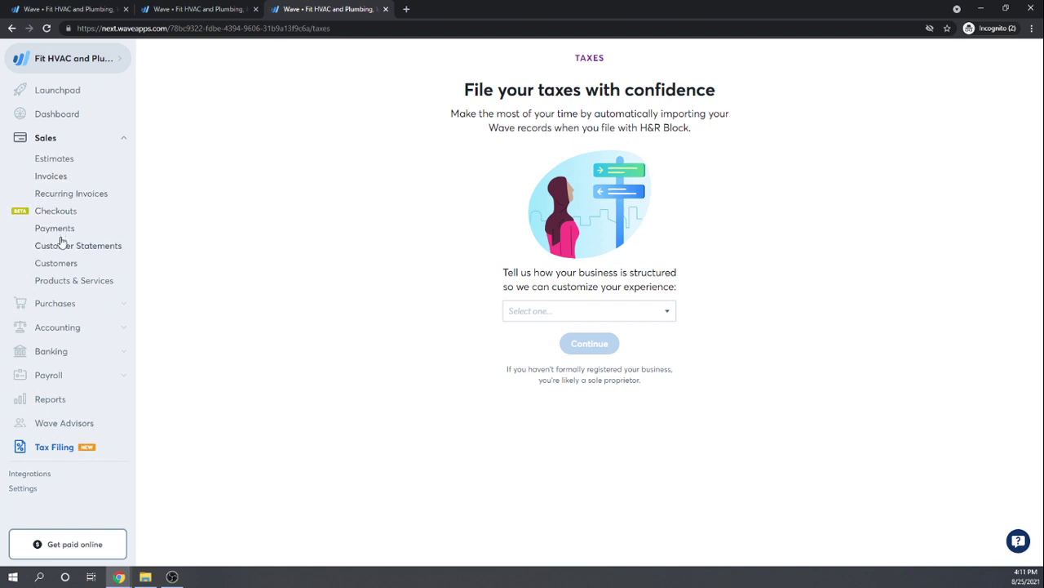
# Look over the dashboard's charts, overdue bills and payable amounts, and open the Sales Taxes settings
pyautogui.click(59, 120)
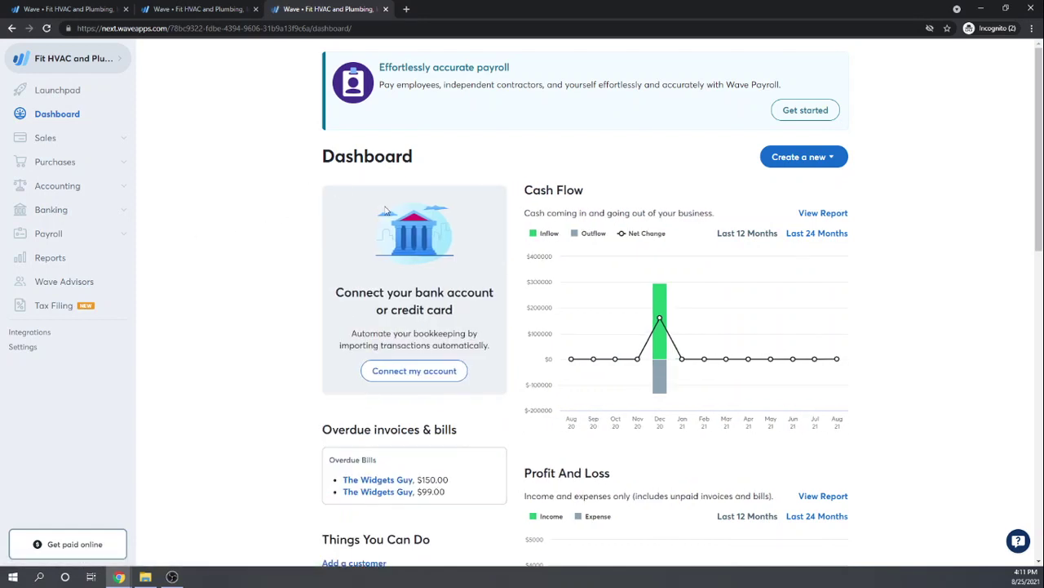
pyautogui.scroll(-3, 448, 249)
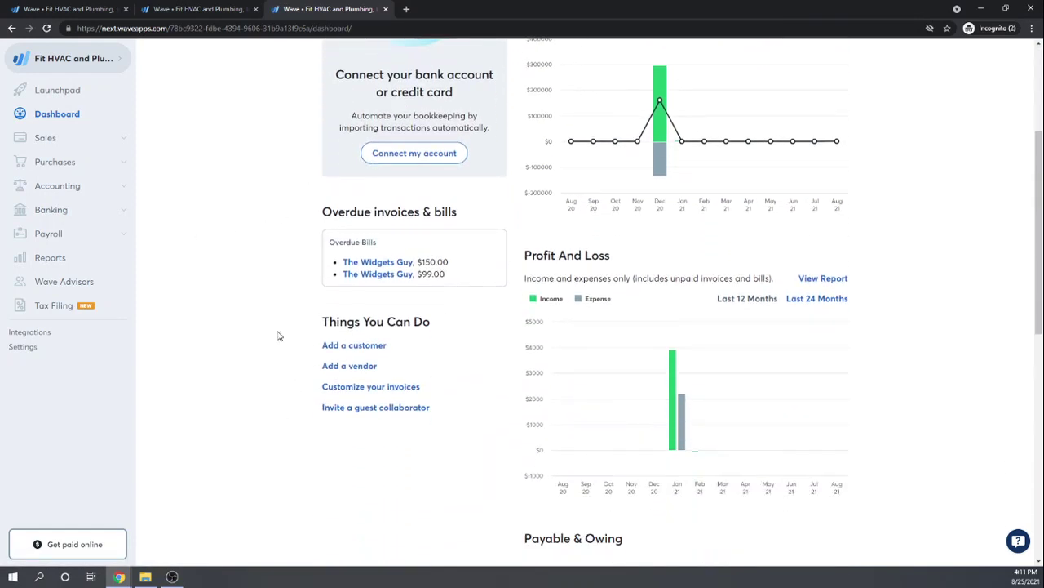
pyautogui.scroll(-7, 279, 315)
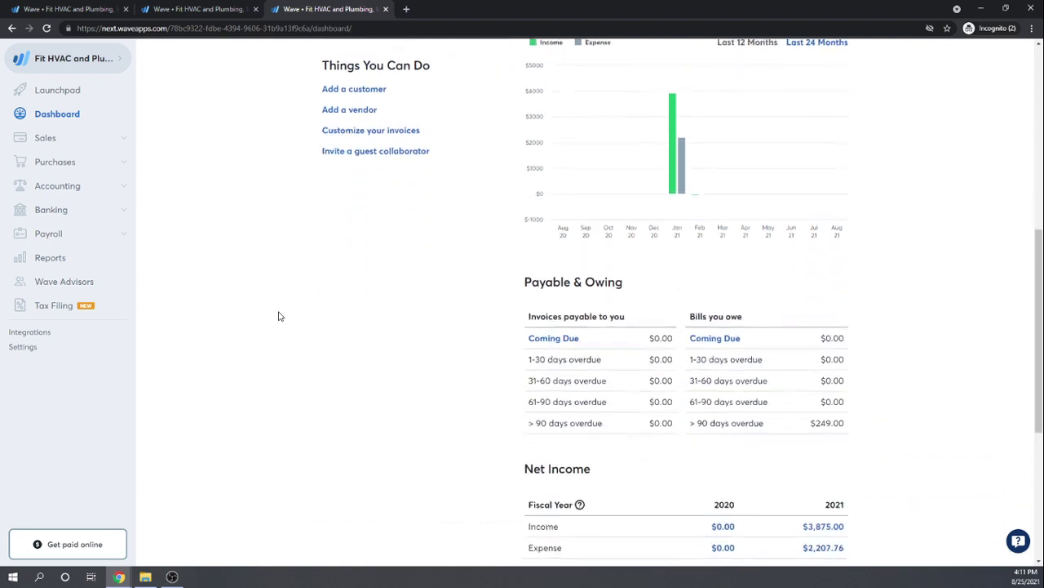
pyautogui.scroll(10, 278, 316)
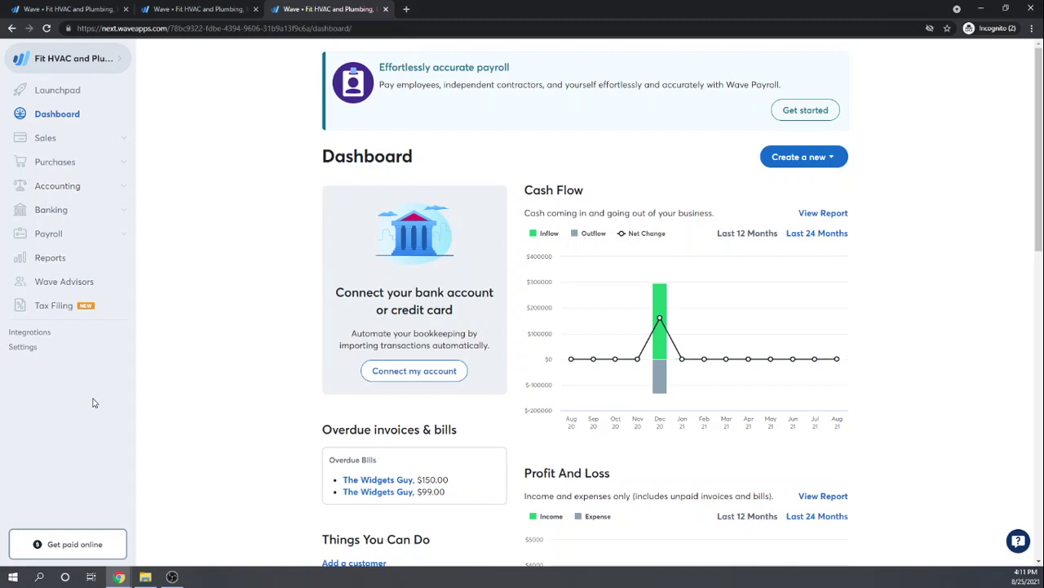
pyautogui.click(24, 347)
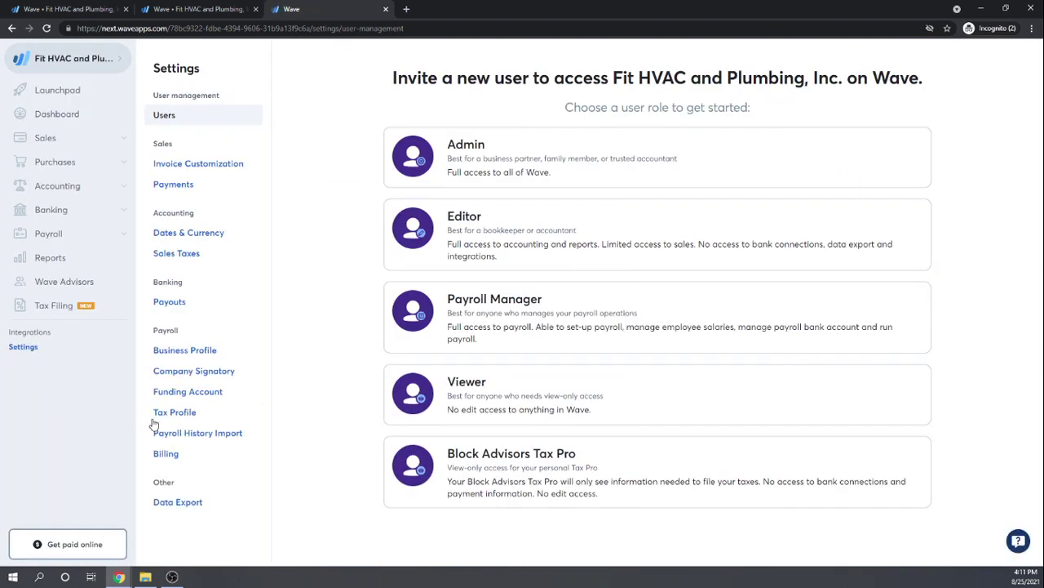
pyautogui.click(190, 258)
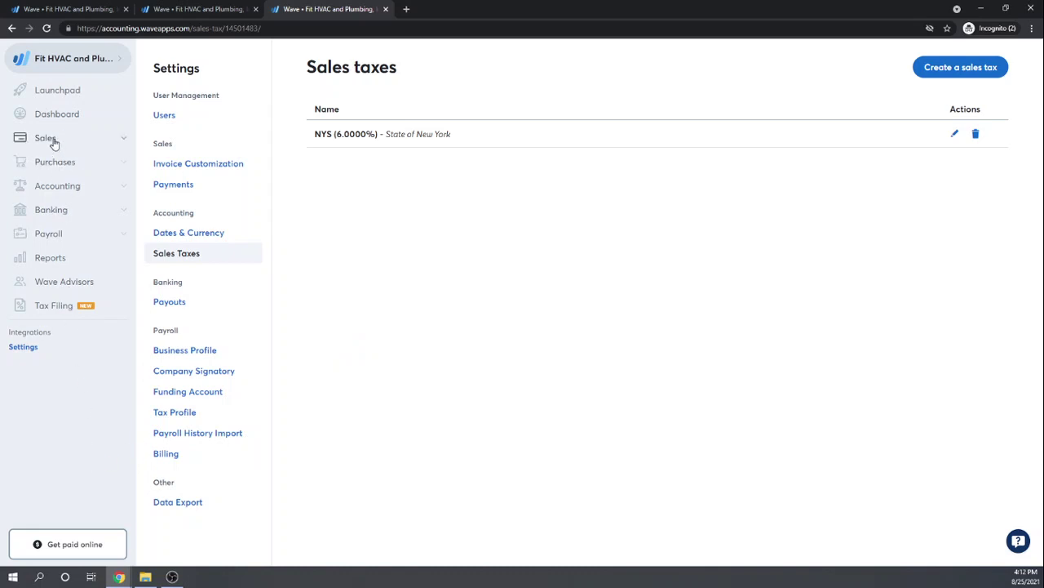
# View the Balance Sheet report in detail down to the liabilities and open the State of New York account's transactions
pyautogui.click(52, 259)
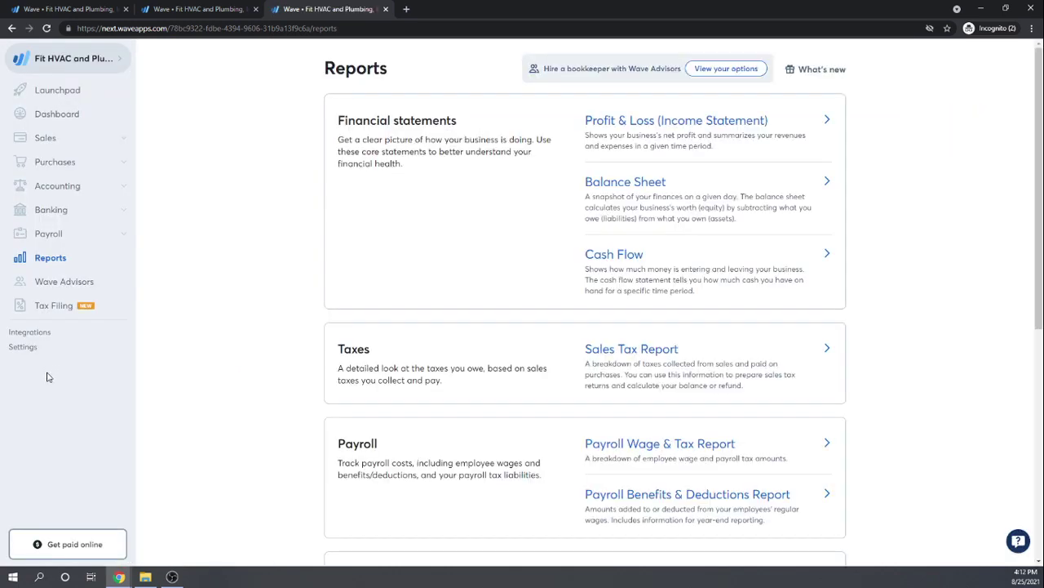
pyautogui.click(648, 181)
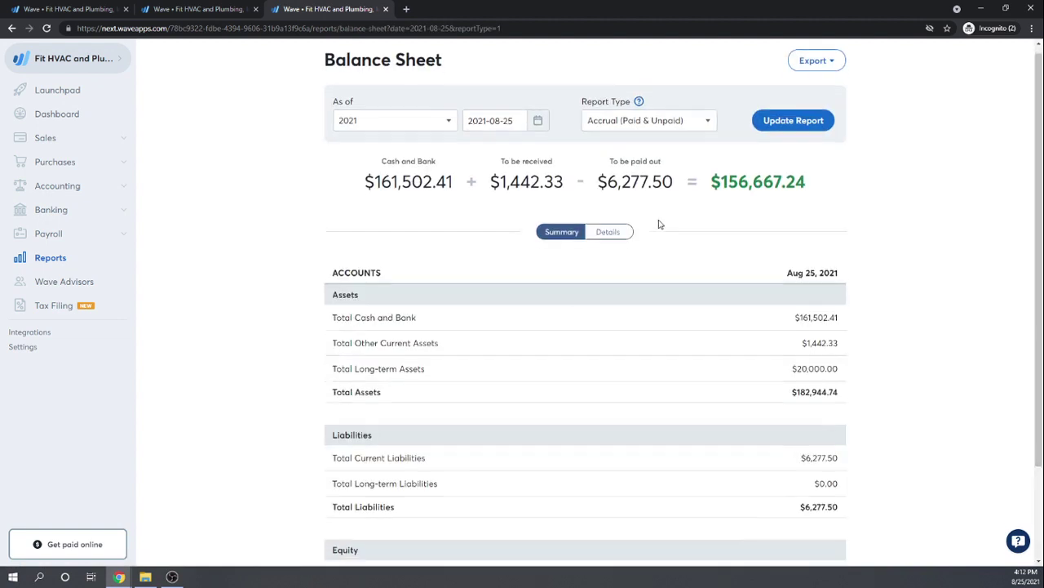
pyautogui.scroll(-2, 659, 224)
pyautogui.click(606, 116)
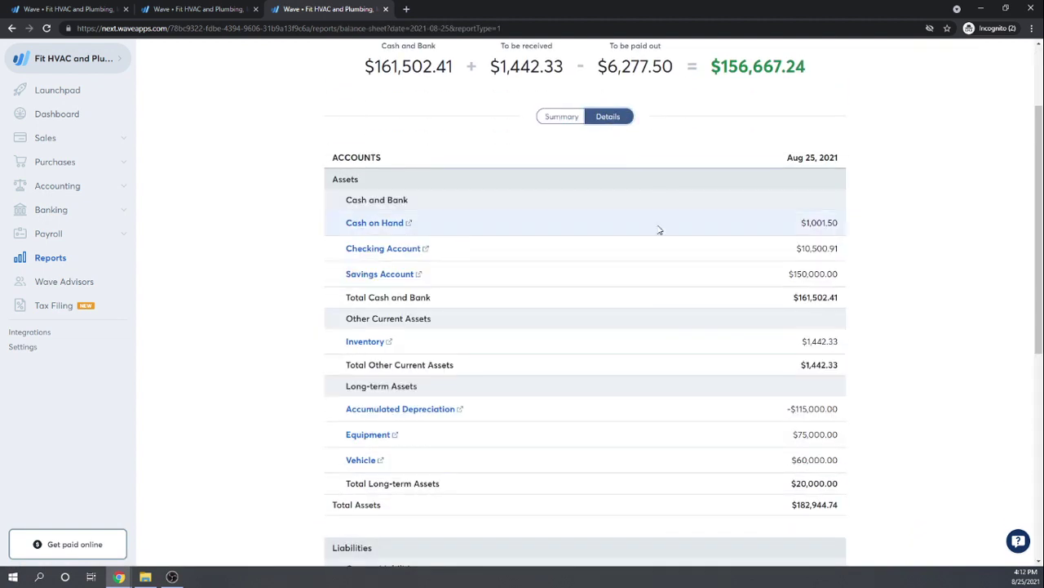
pyautogui.scroll(-3, 515, 298)
pyautogui.scroll(-1, 513, 302)
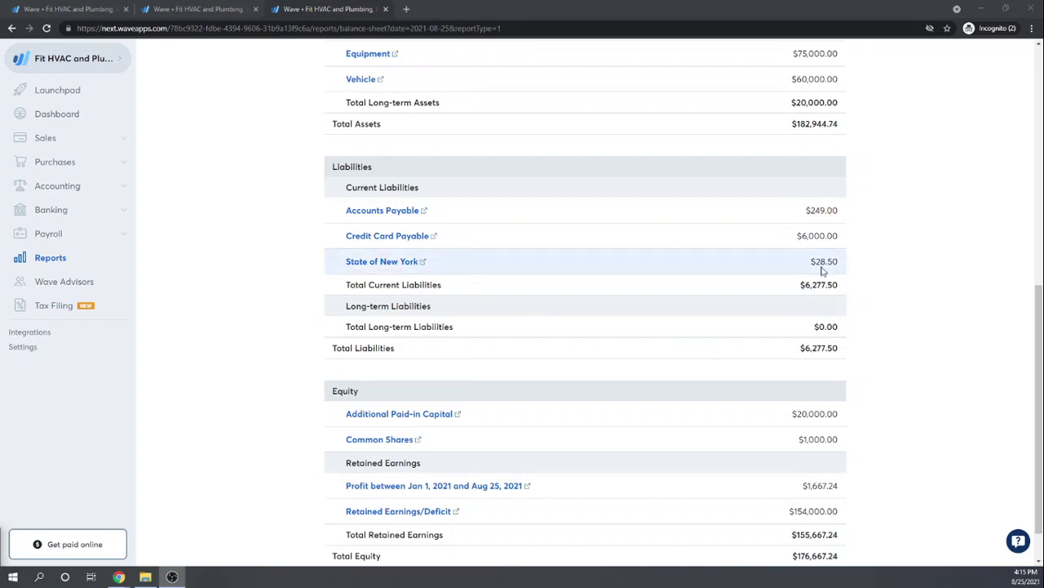
pyautogui.click(380, 264)
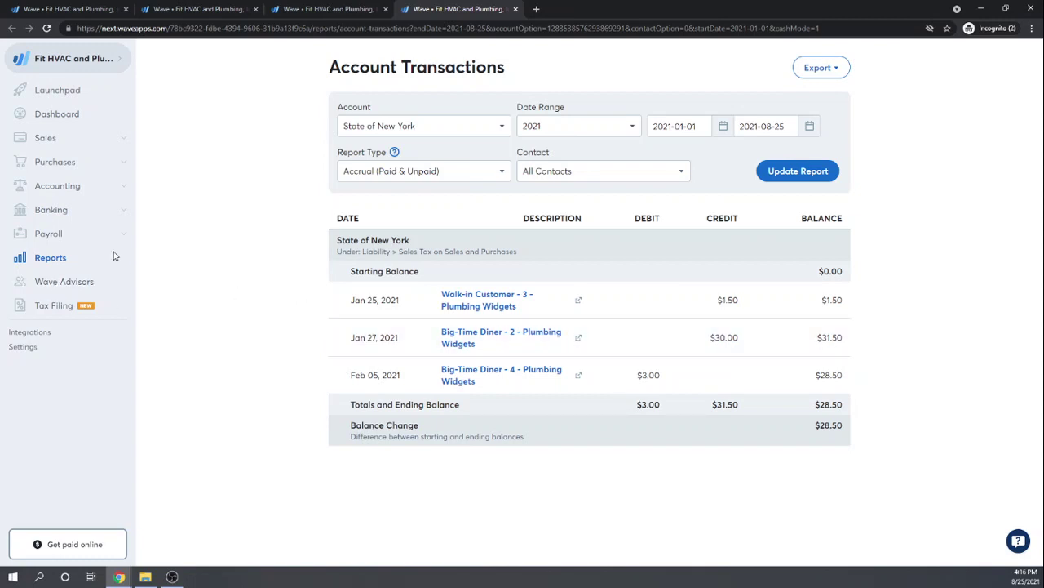
# Look at the list of bills and open the Payouts page
pyautogui.click(55, 164)
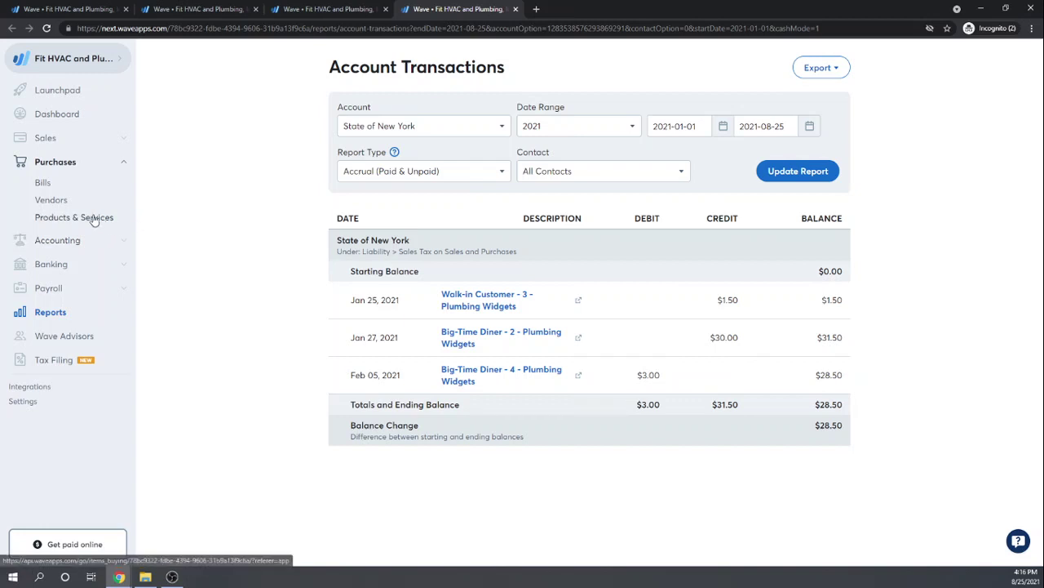
pyautogui.click(33, 188)
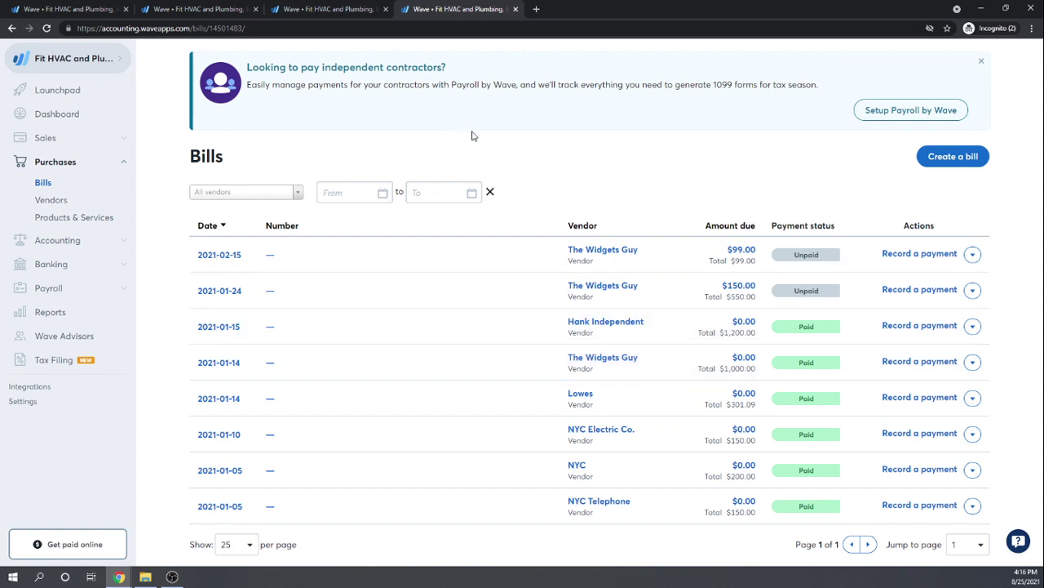
pyautogui.click(50, 268)
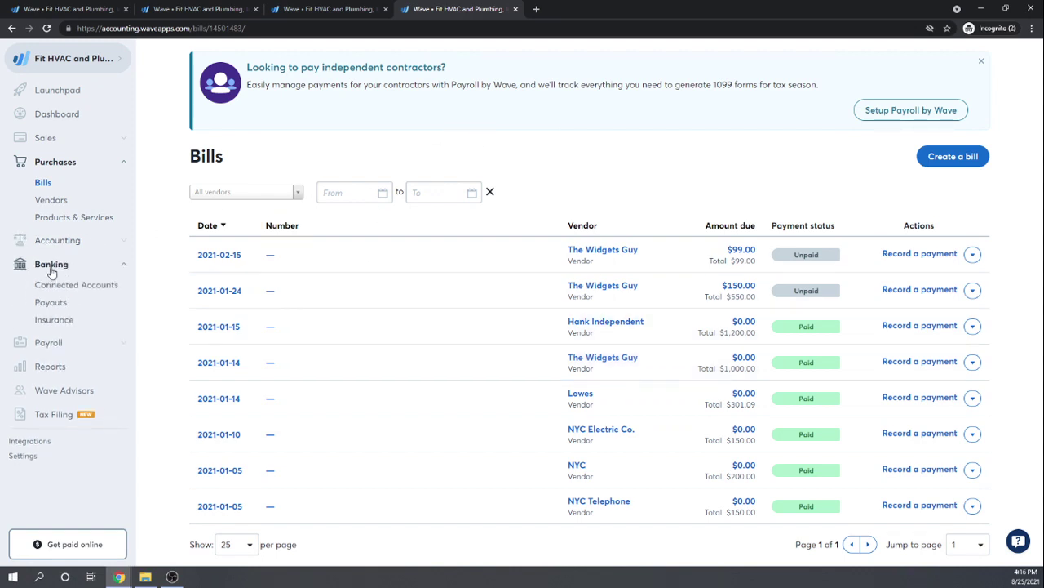
pyautogui.click(51, 303)
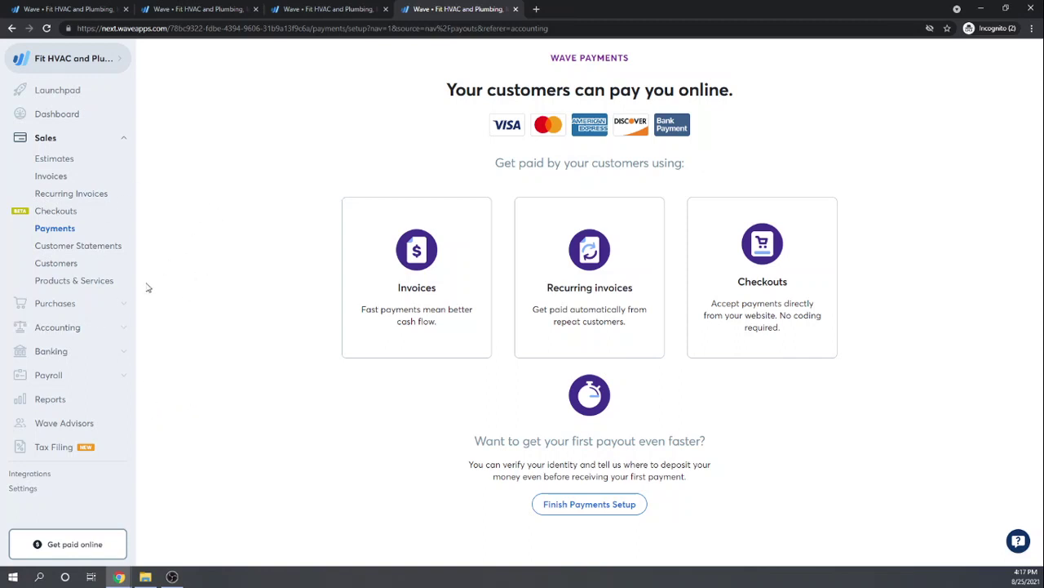
# Create a new bill and add State of NY as a new vendor for it
pyautogui.click(66, 302)
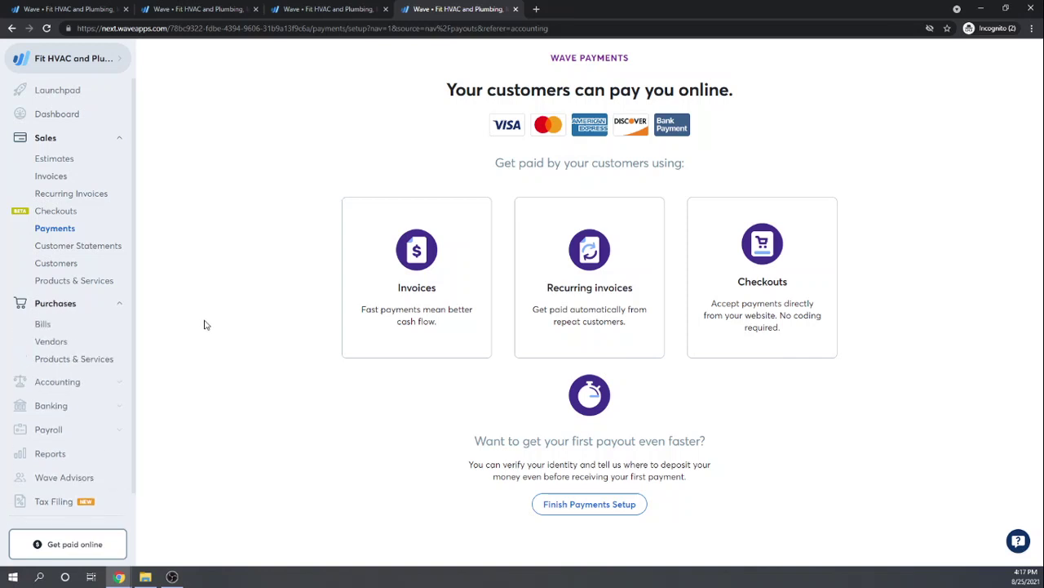
pyautogui.click(45, 325)
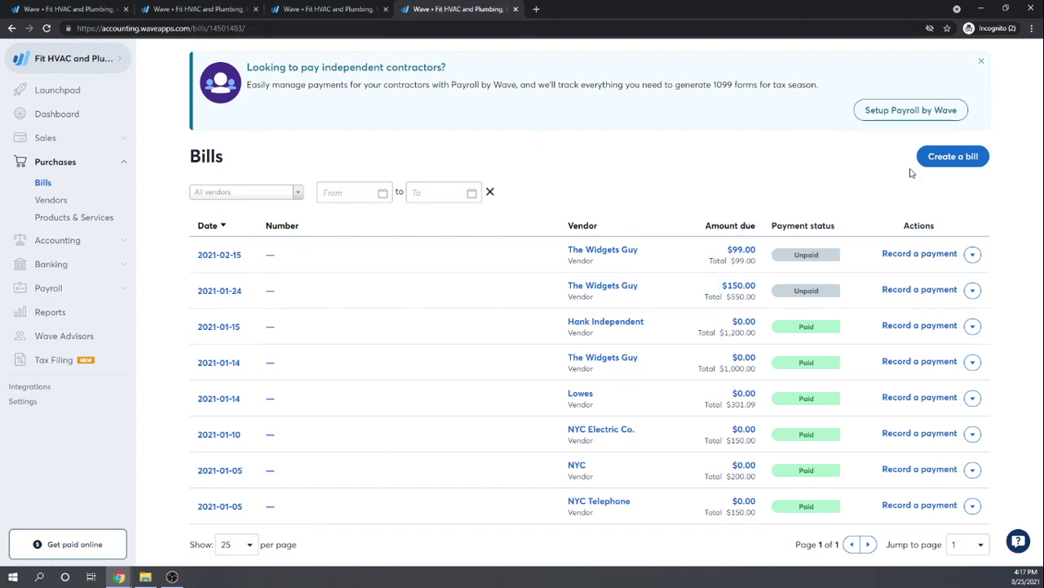
pyautogui.click(938, 159)
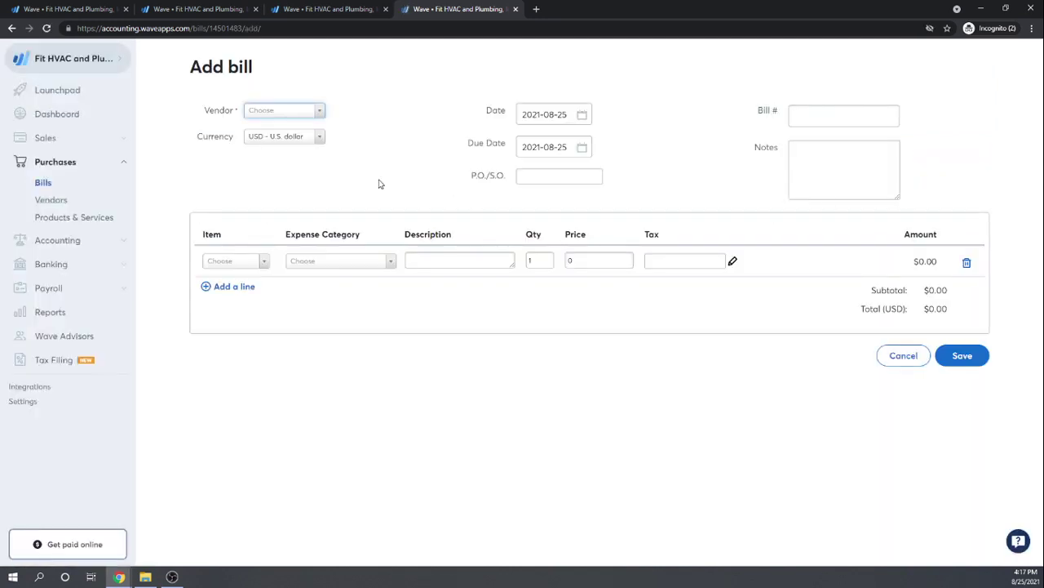
pyautogui.click(320, 113)
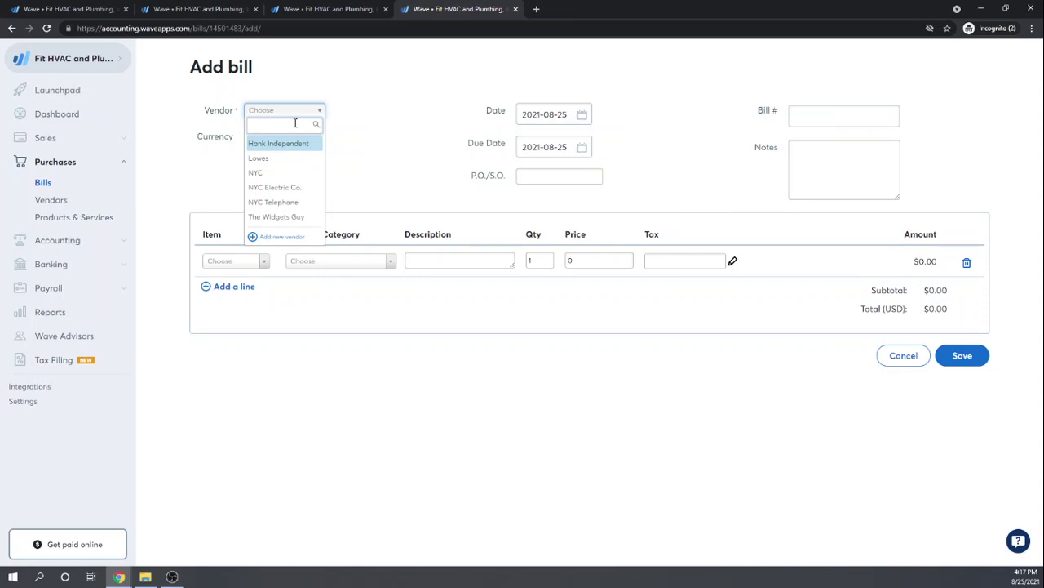
pyautogui.write('State of NY')
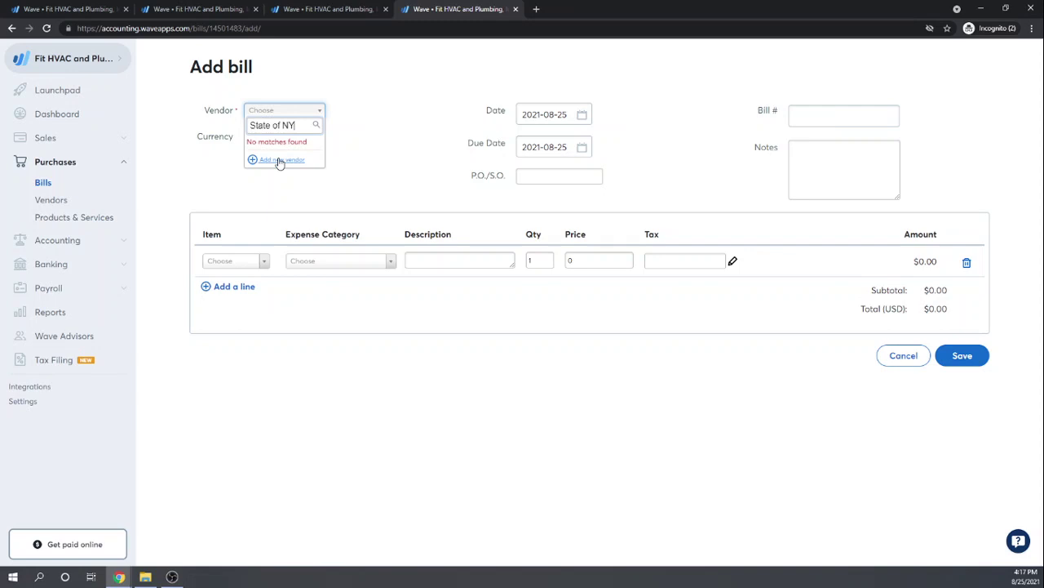
pyautogui.click(278, 158)
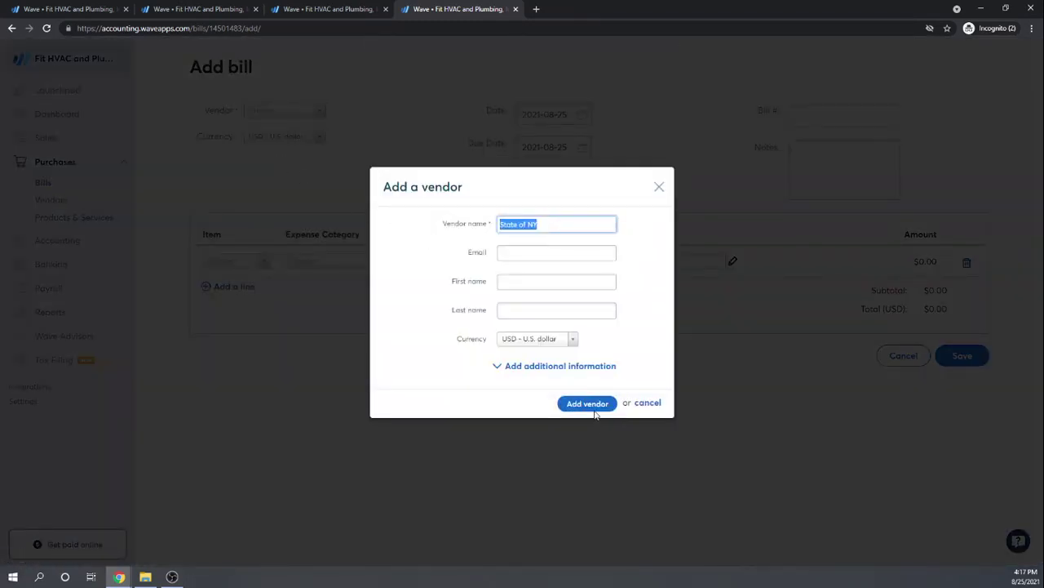
pyautogui.click(593, 403)
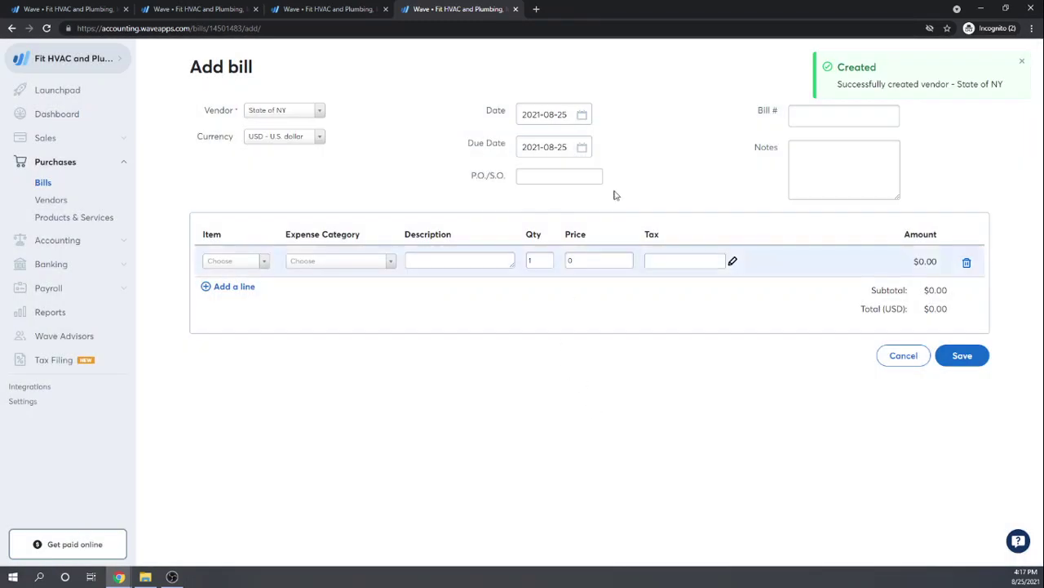
# Set the bill's date to 2021-01-31
pyautogui.click(582, 115)
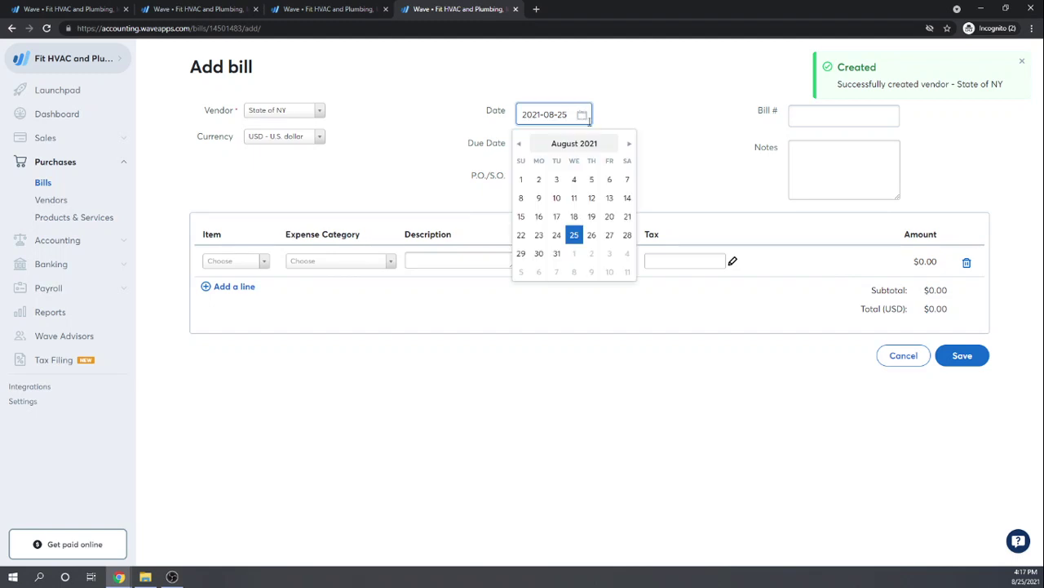
pyautogui.click(519, 144)
pyautogui.click(518, 144)
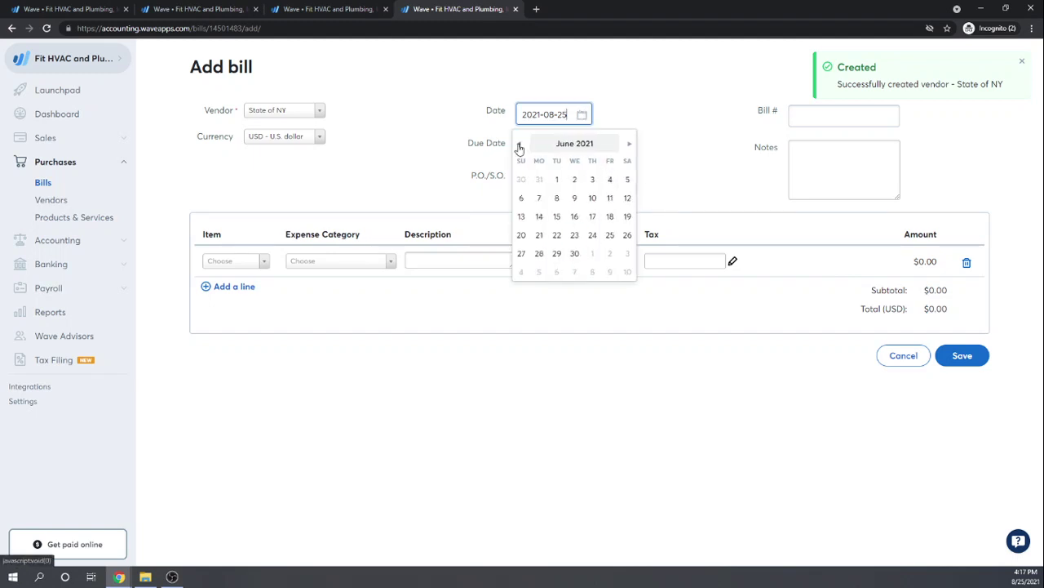
pyautogui.click(519, 144)
pyautogui.click(519, 145)
pyautogui.click(519, 145)
pyautogui.click(519, 144)
pyautogui.click(519, 144)
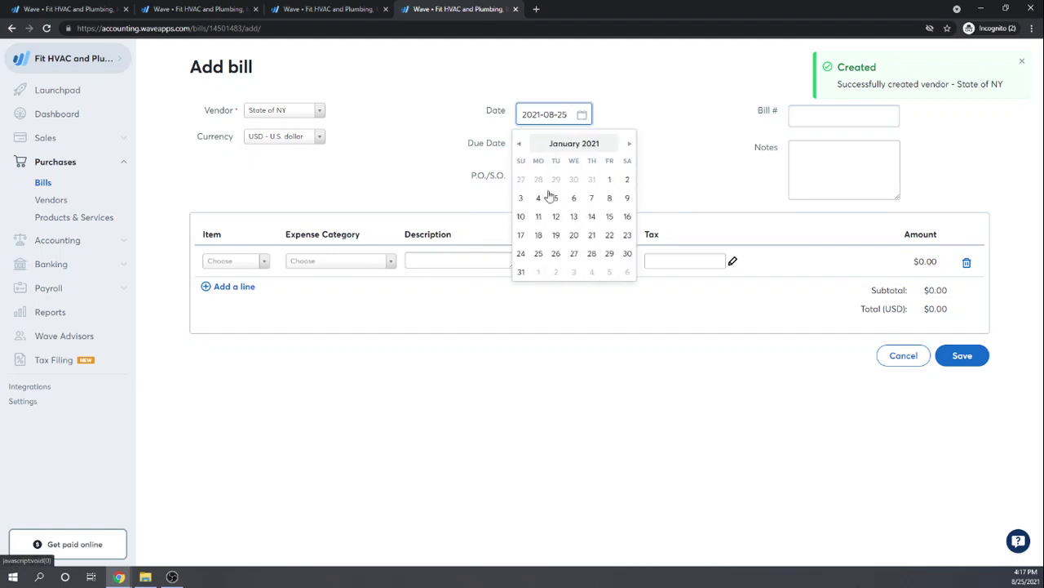
pyautogui.click(522, 273)
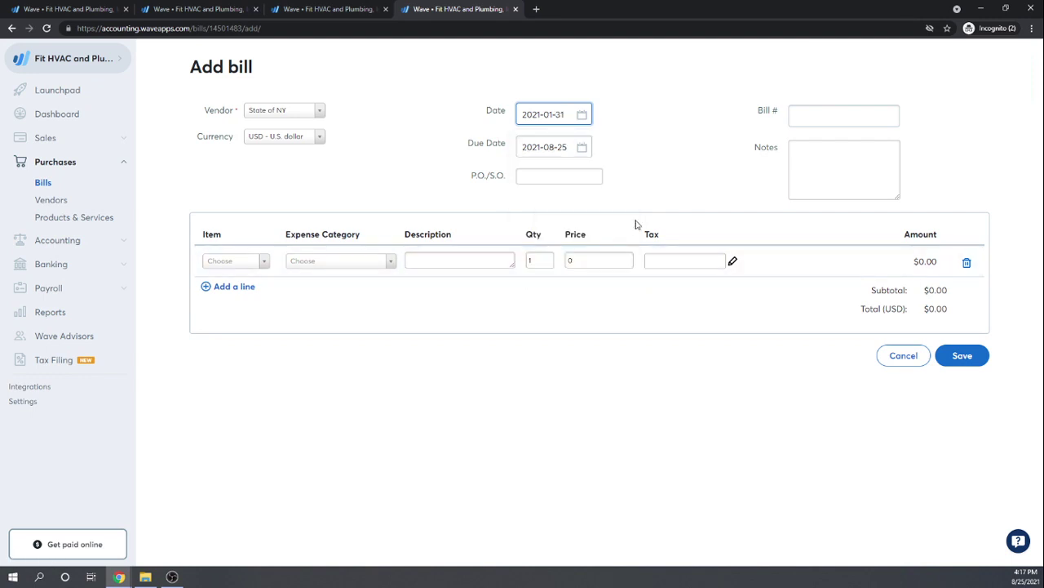
# Set the bill's due date to 2021-02-15
pyautogui.click(577, 147)
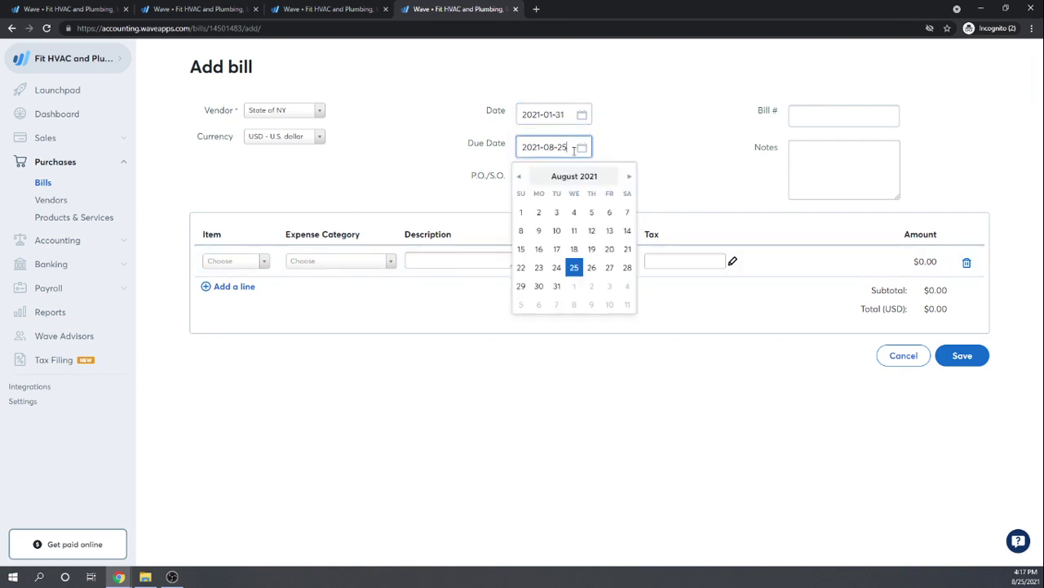
pyautogui.click(519, 178)
pyautogui.click(520, 177)
pyautogui.click(519, 177)
pyautogui.click(519, 177)
pyautogui.click(519, 178)
pyautogui.click(520, 178)
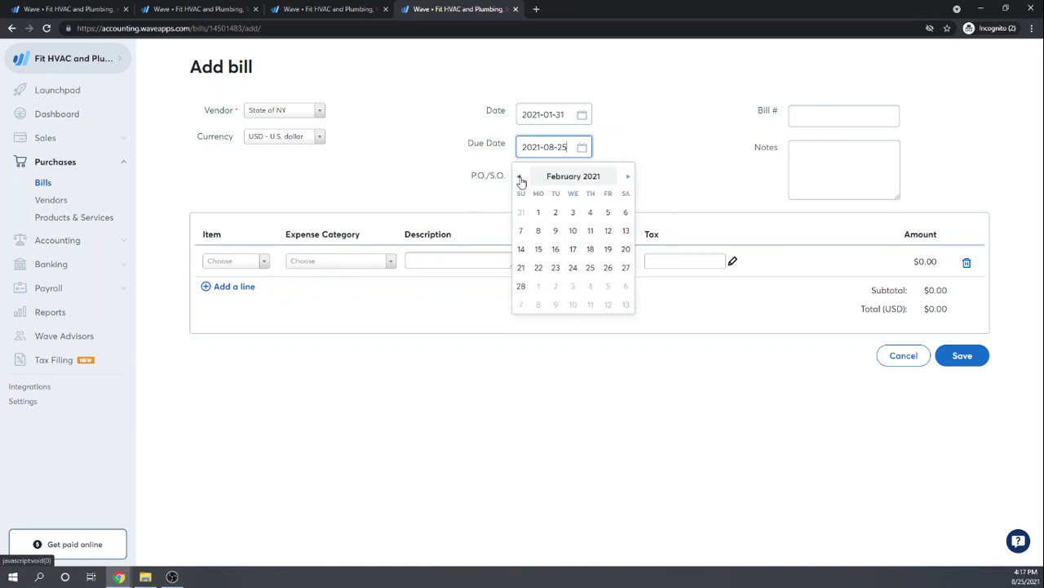
pyautogui.click(538, 248)
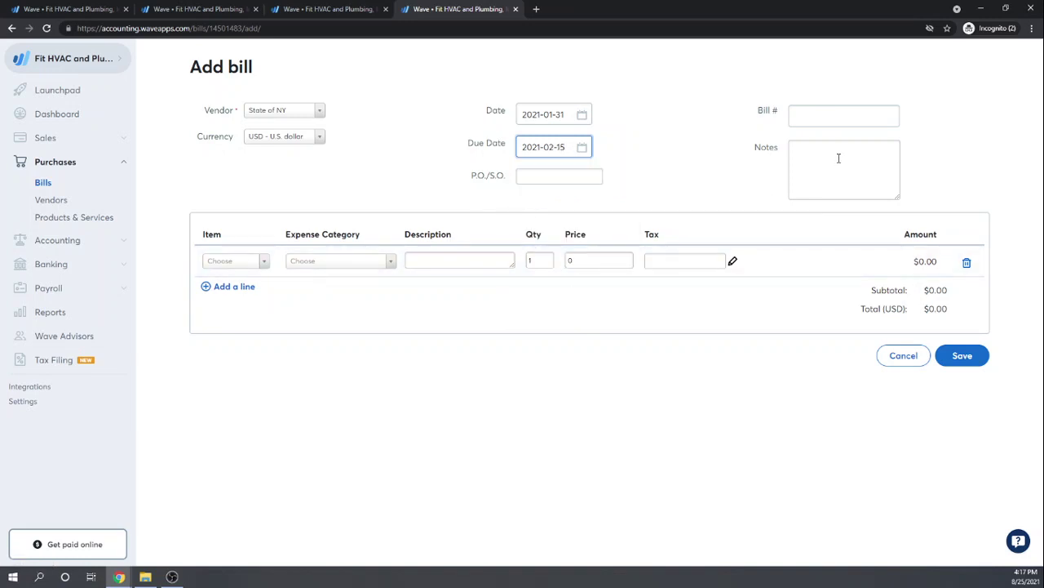
# Assign the Taxes Payable expense category to the bill's first line, leaving its item unselected
pyautogui.click(262, 265)
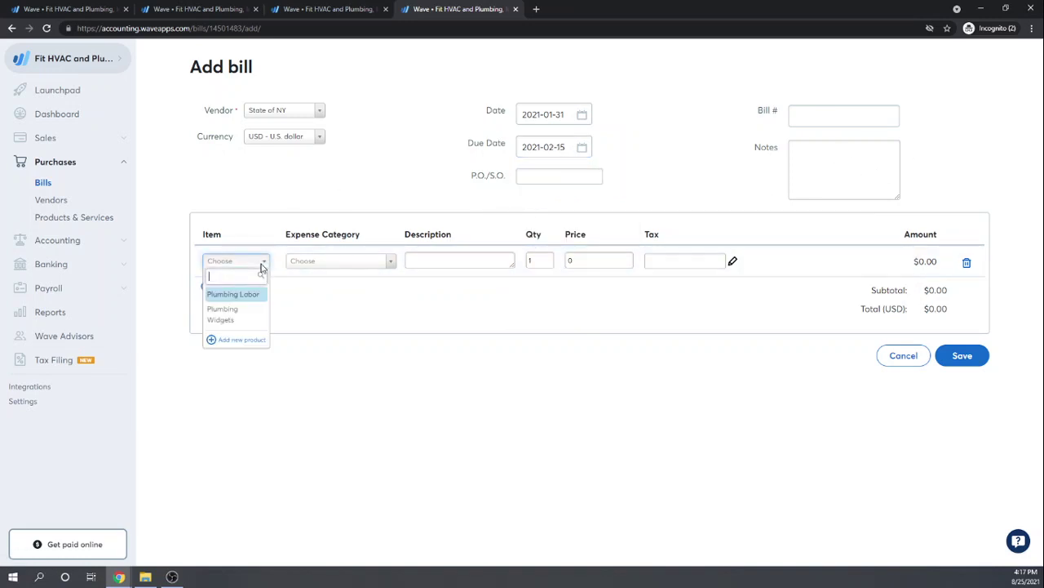
pyautogui.press('Escape')
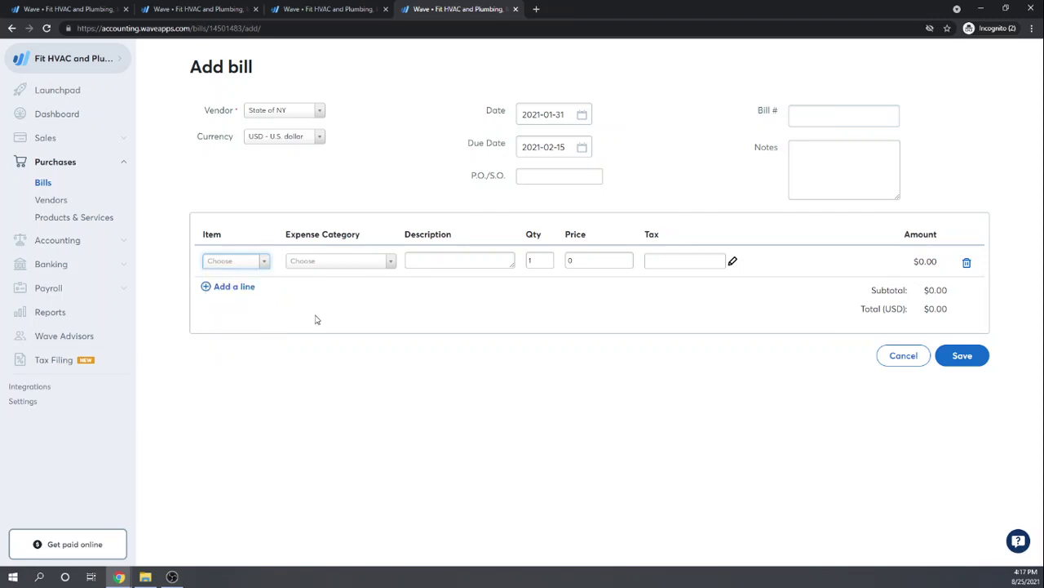
pyautogui.click(390, 263)
pyautogui.scroll(-5, 368, 314)
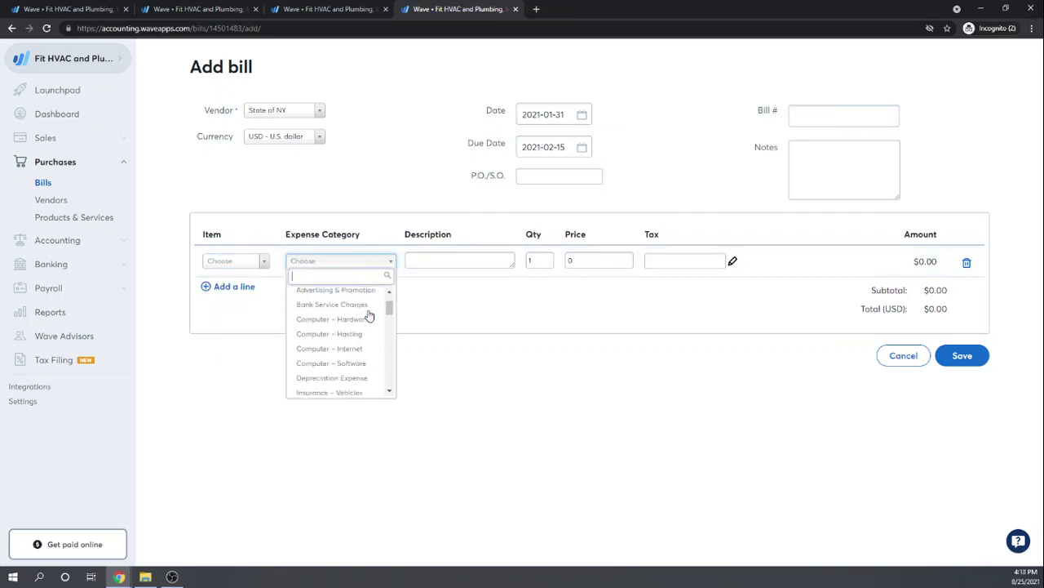
pyautogui.scroll(-5, 369, 315)
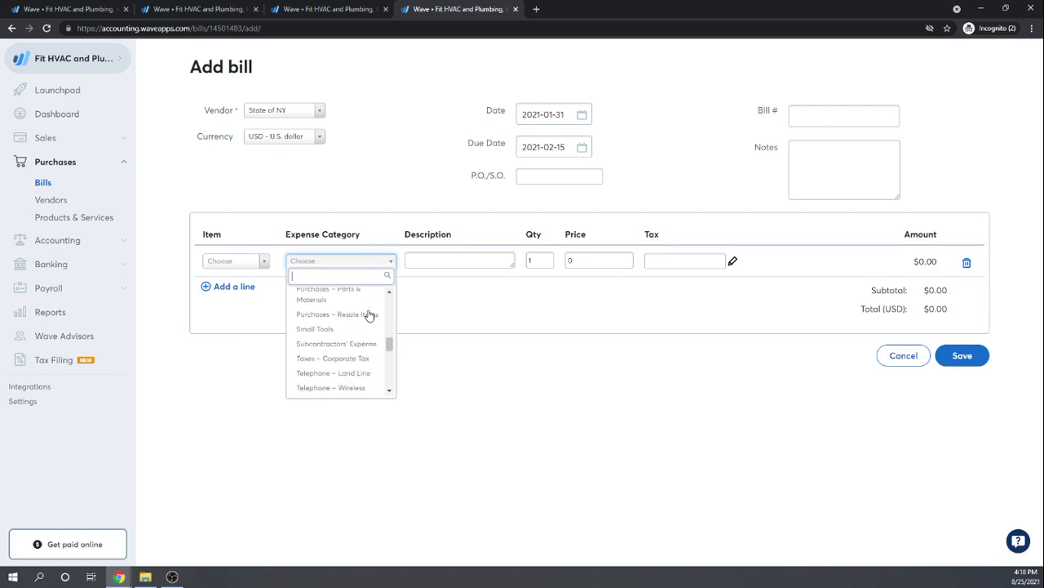
pyautogui.scroll(-5, 369, 315)
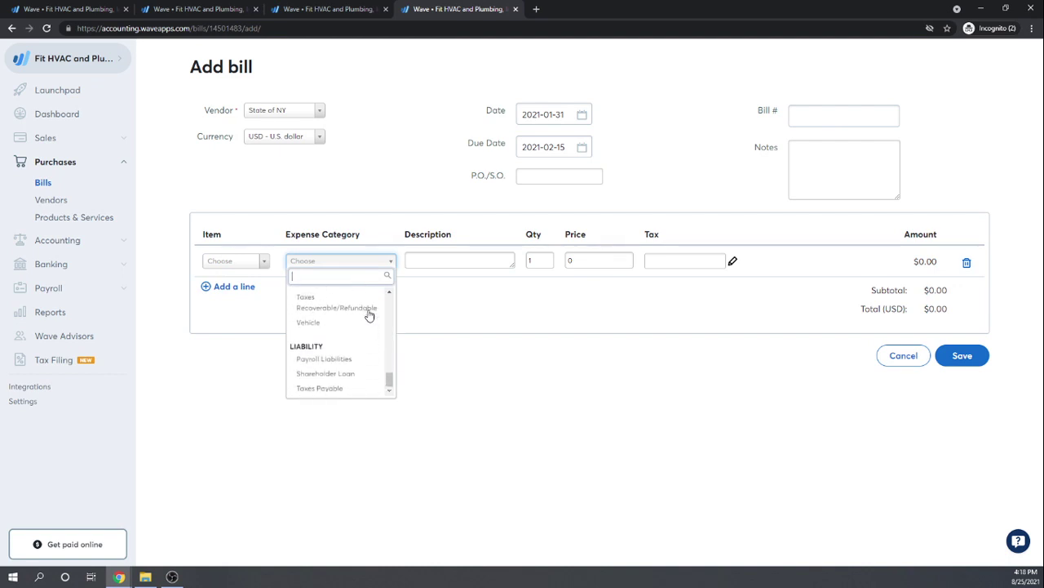
pyautogui.click(336, 389)
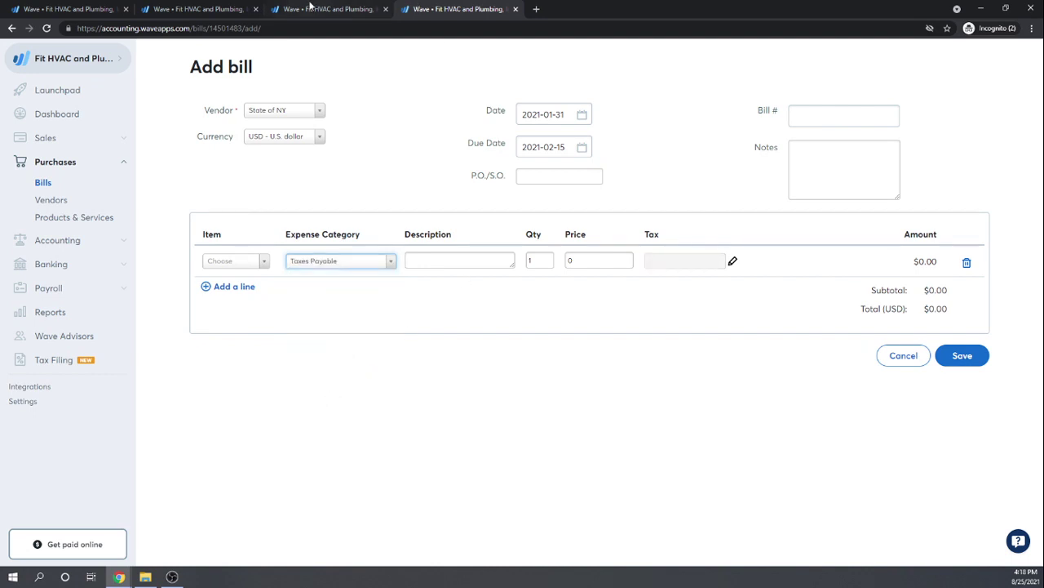
# Check the current liabilities on the Balance Sheet report and return to the new bill
pyautogui.click(305, 10)
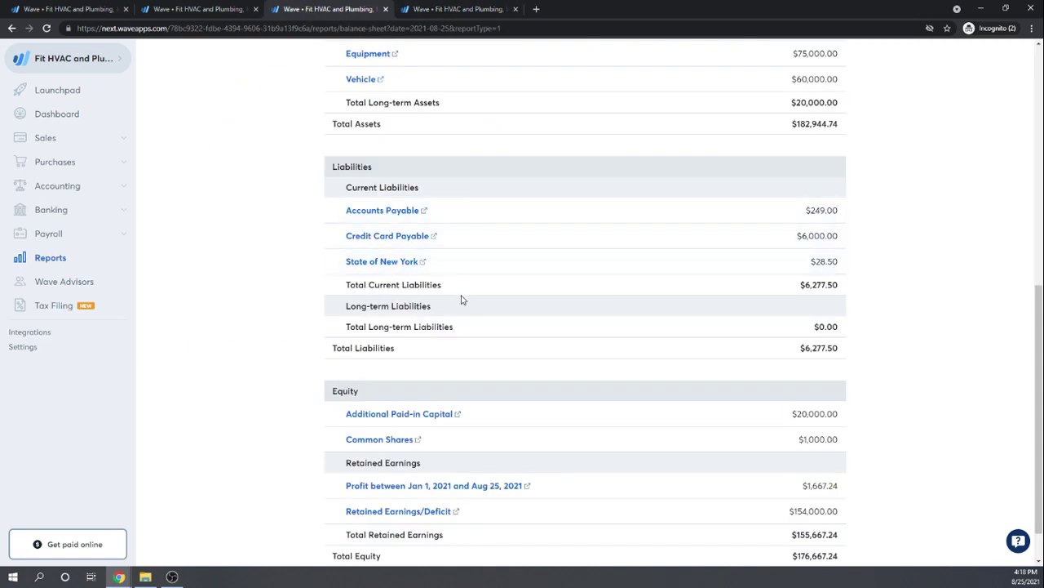
pyautogui.scroll(-1, 463, 298)
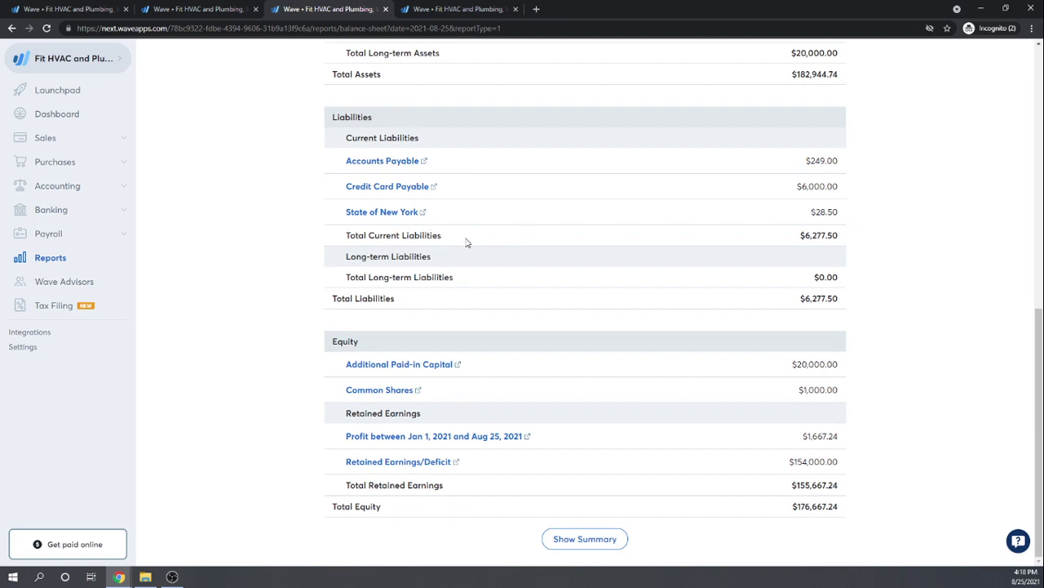
pyautogui.scroll(1, 467, 242)
pyautogui.click(455, 9)
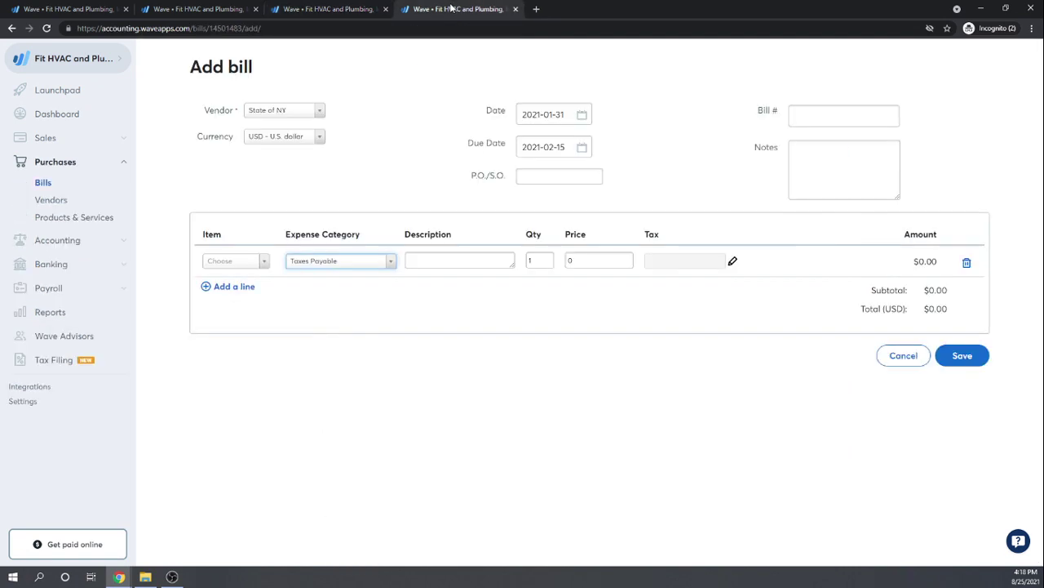
# Look through the asset and liability options among the line's expense categories and choose Taxes Payable again
pyautogui.click(390, 262)
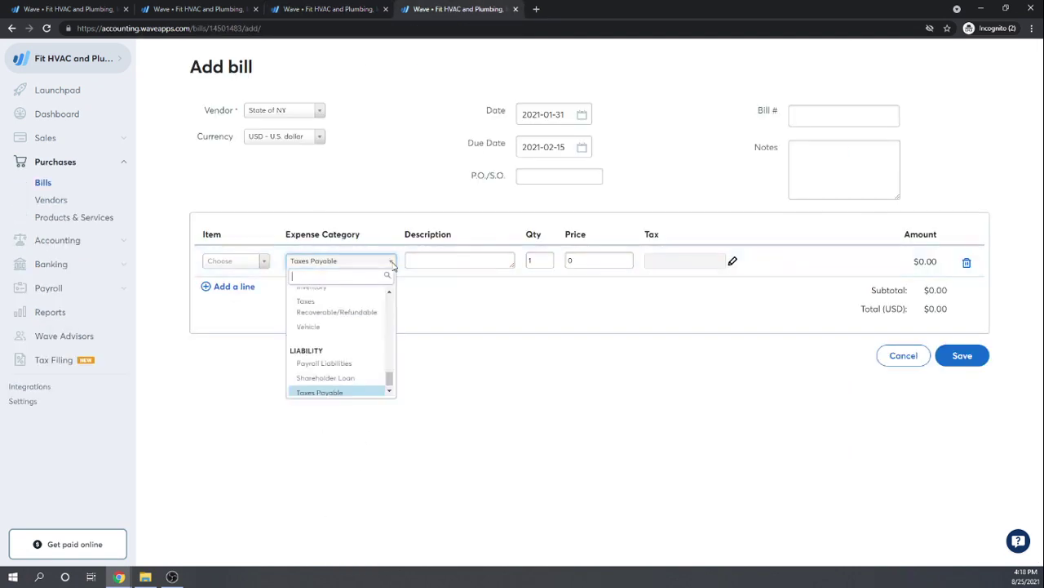
pyautogui.moveTo(390, 380); pyautogui.dragTo(391, 388)
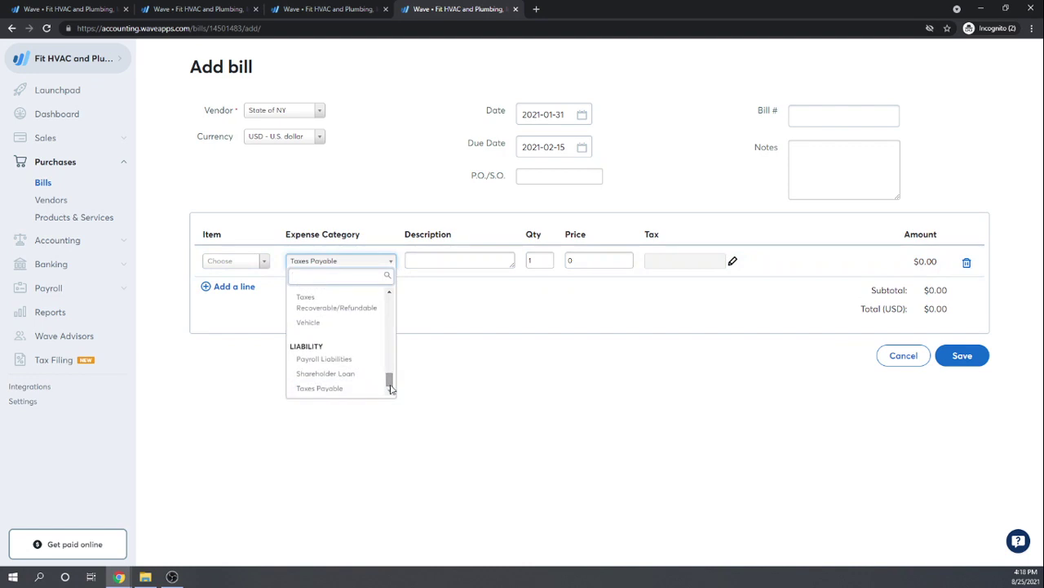
pyautogui.scroll(1, 377, 357)
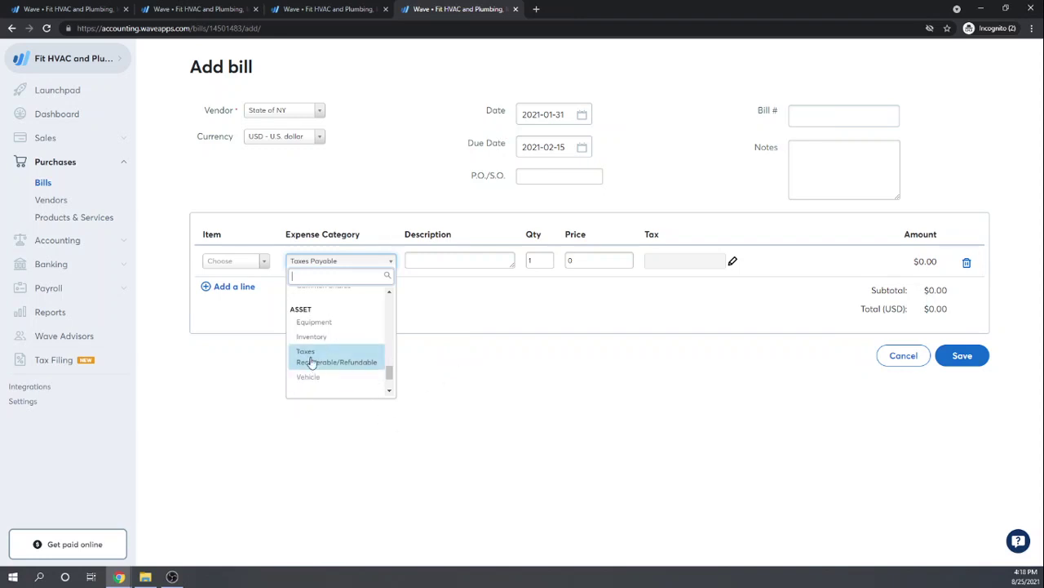
pyautogui.click(390, 395)
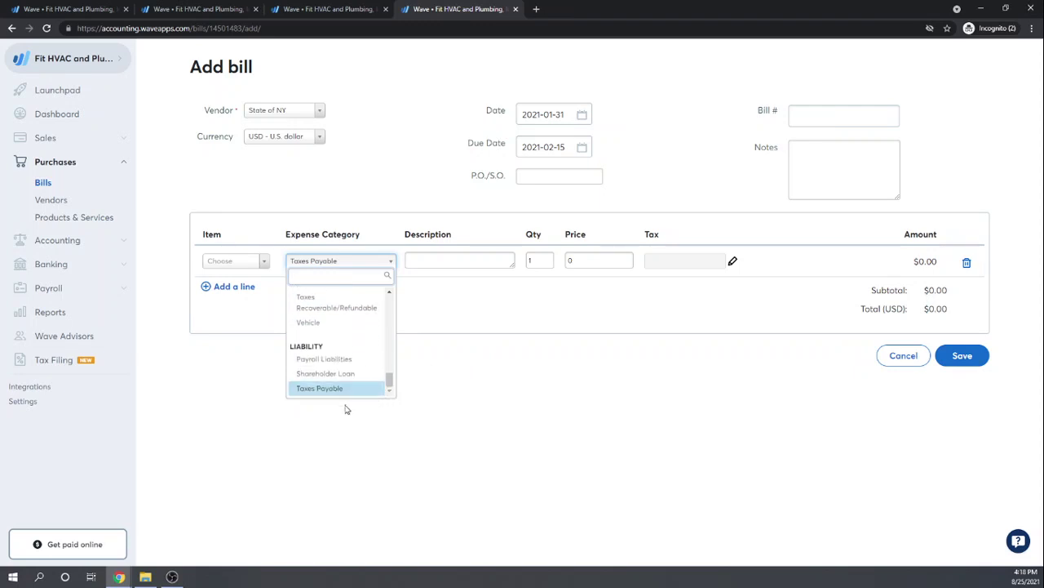
pyautogui.click(333, 390)
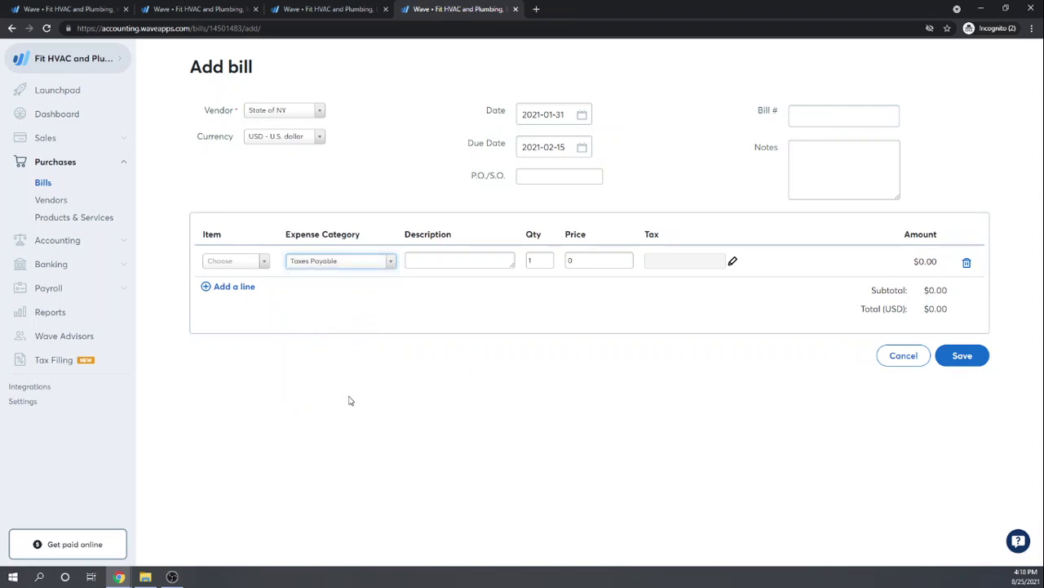
# Open the State of New York account's transactions from the Balance Sheet, return to the bill and set the line's price to 31.5
pyautogui.click(546, 263)
pyautogui.click(581, 261)
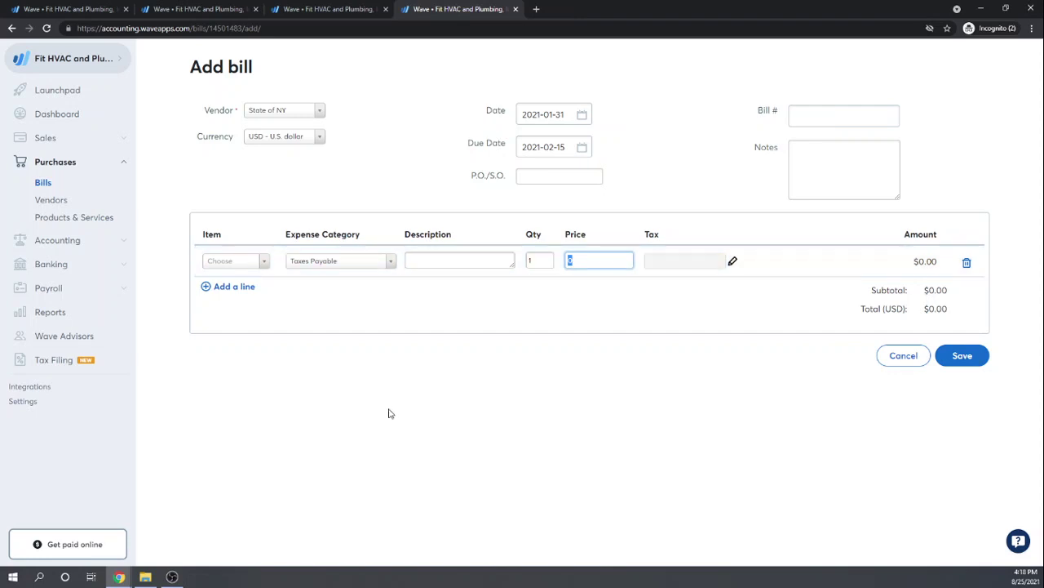
pyautogui.click(366, 10)
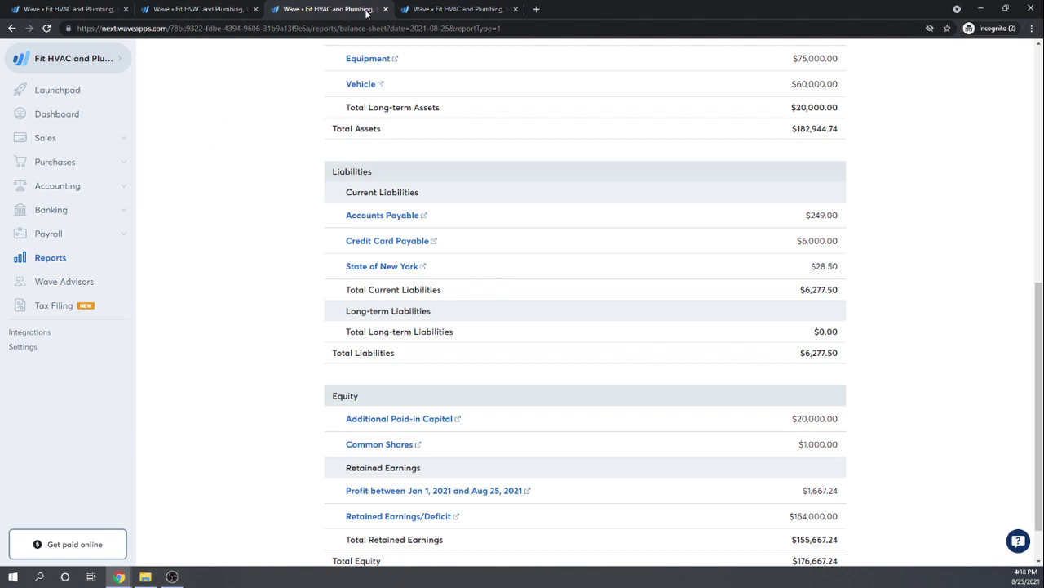
pyautogui.click(382, 267)
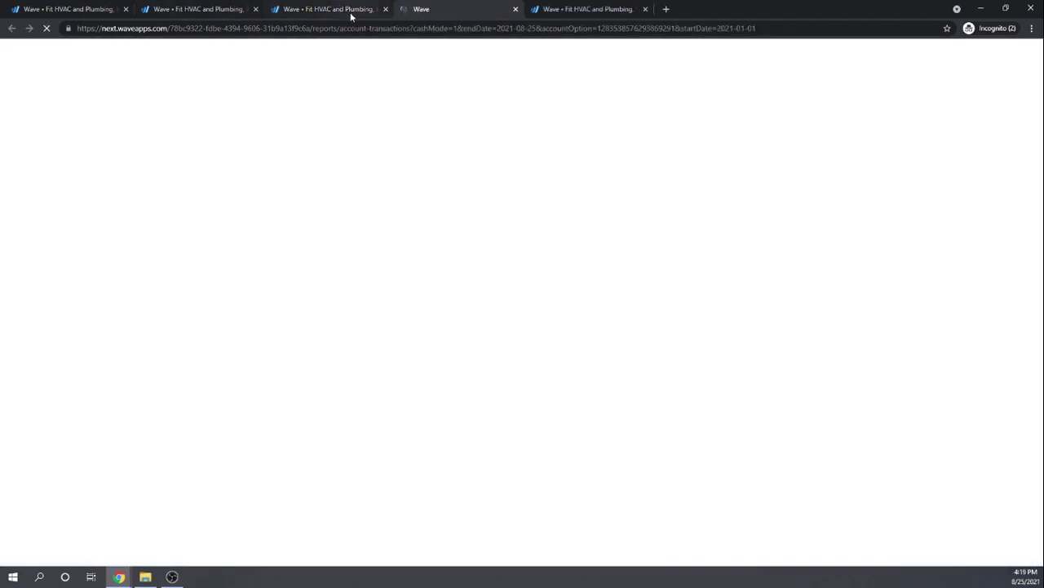
pyautogui.click(575, 13)
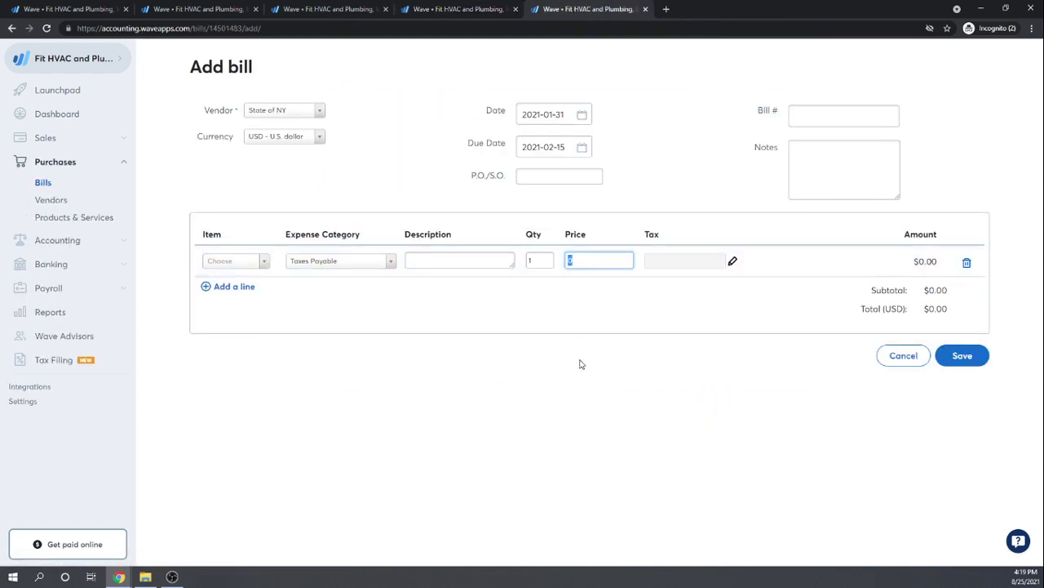
pyautogui.write('31.5')
pyautogui.press('Tab')
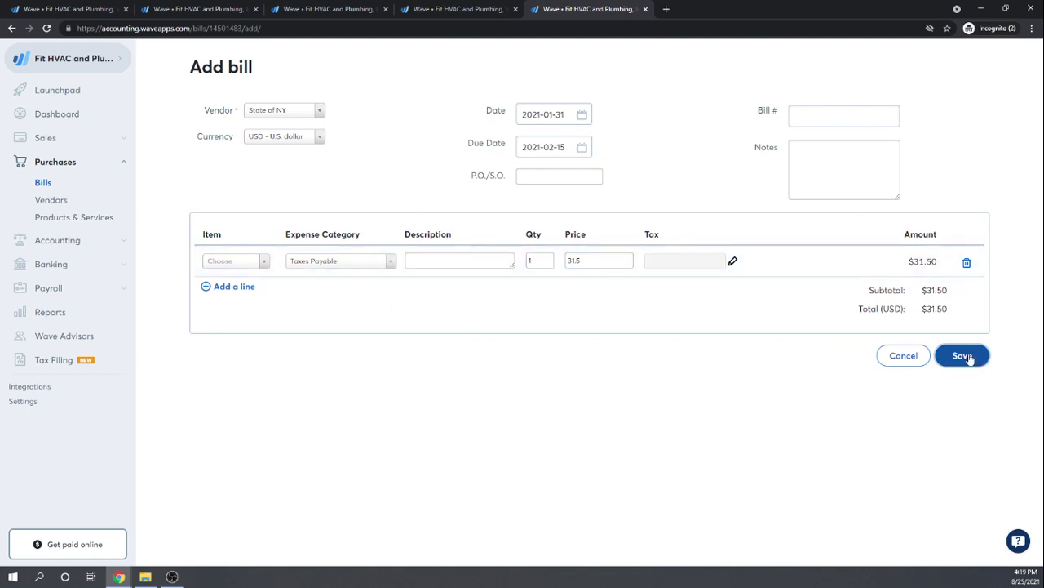
# Describe the line as "Jan Sales tax due" and save the bill
pyautogui.click(443, 261)
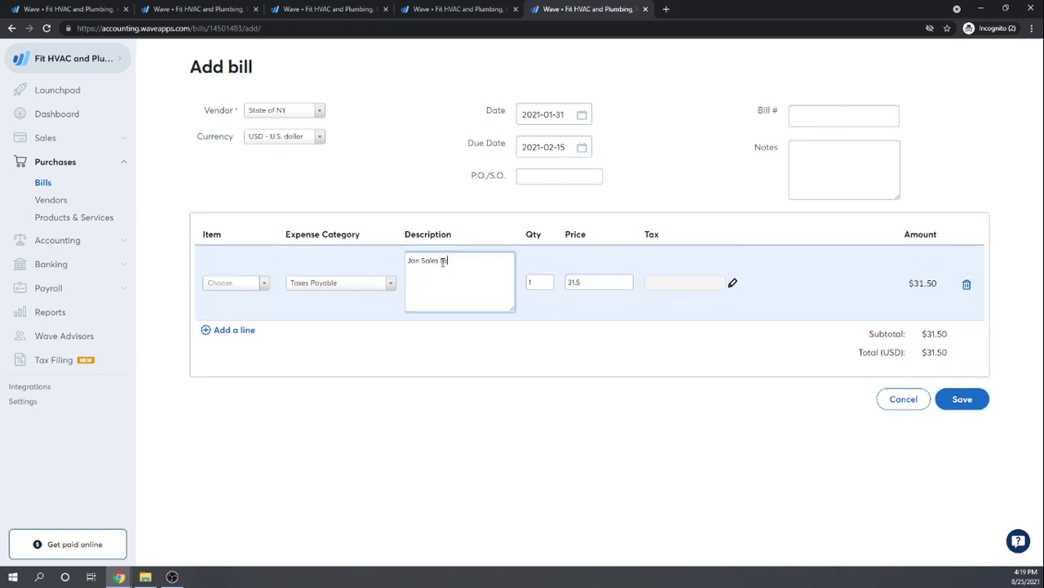
pyautogui.press('Tab')
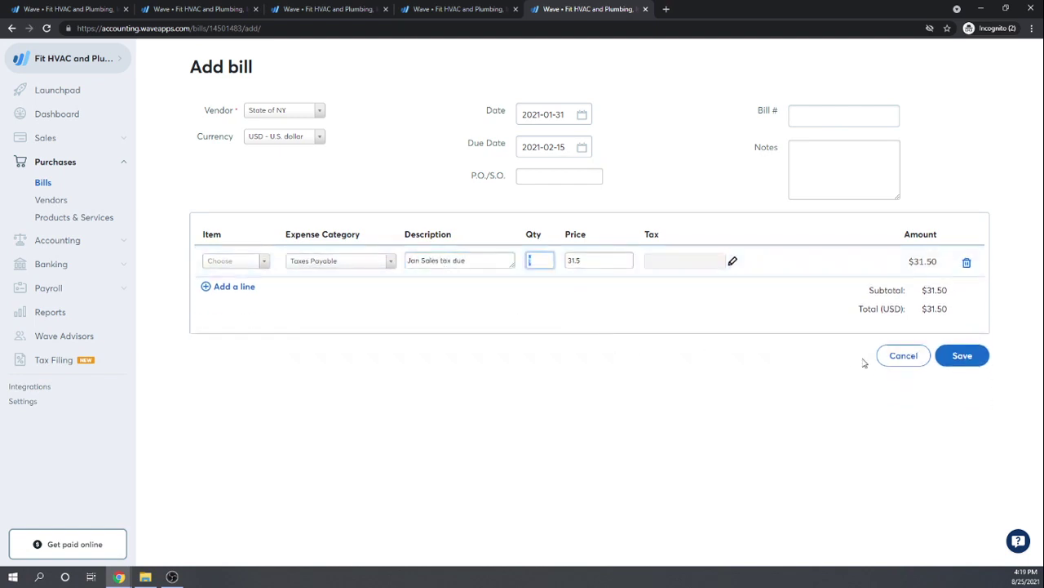
pyautogui.click(971, 359)
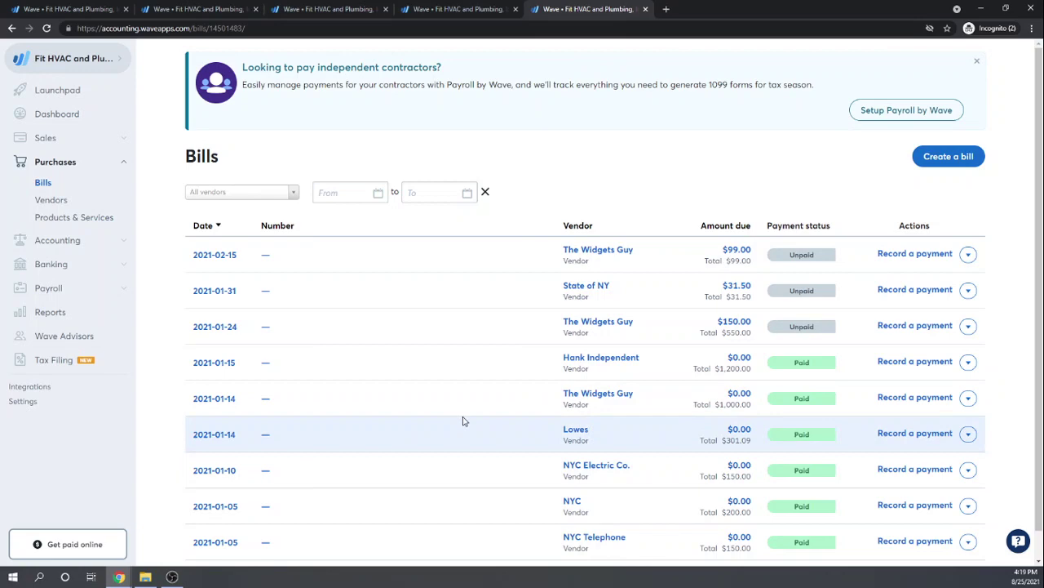
# Start recording a manual payment for the State of NY bill with Check as the payment method
pyautogui.click(921, 291)
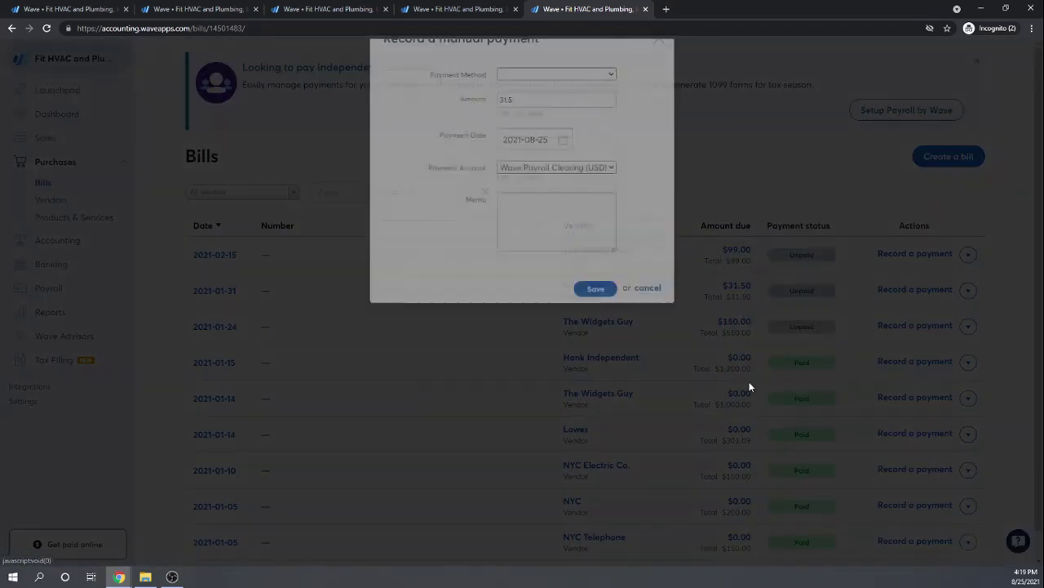
pyautogui.click(608, 227)
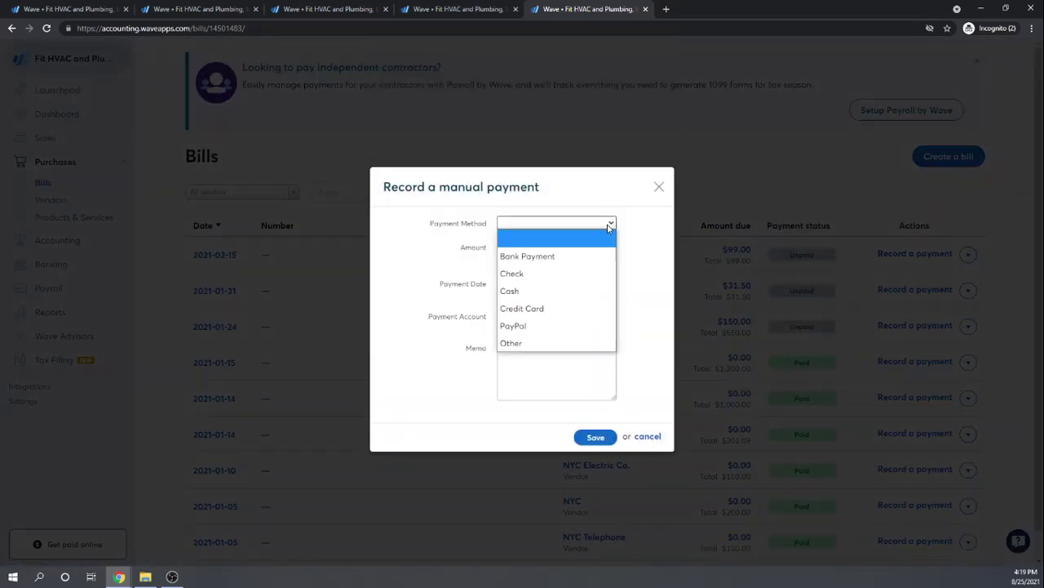
pyautogui.click(515, 273)
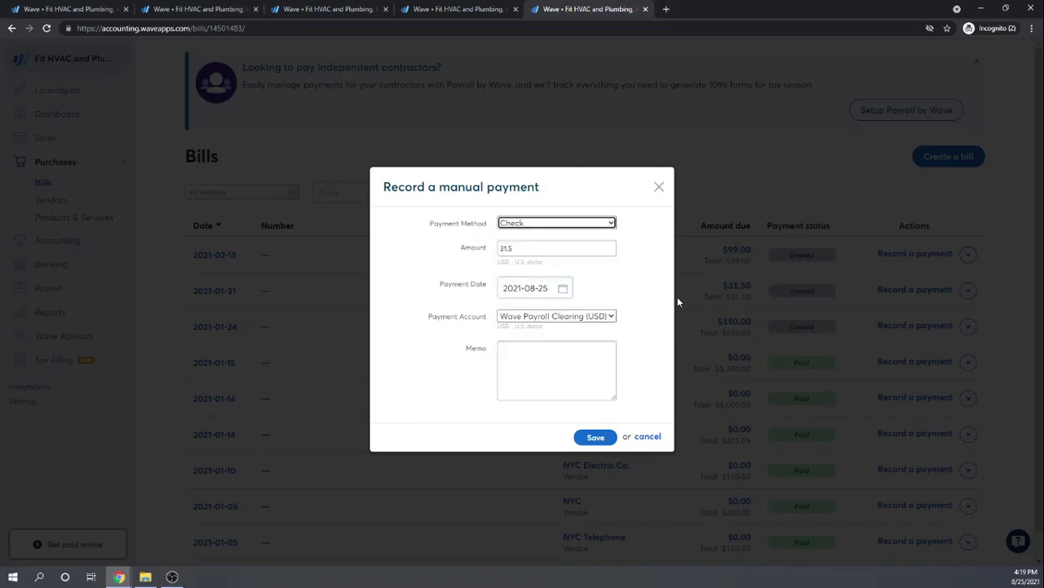
pyautogui.press('Tab')
# Set the payment date to 2021-02-15
pyautogui.click(566, 290)
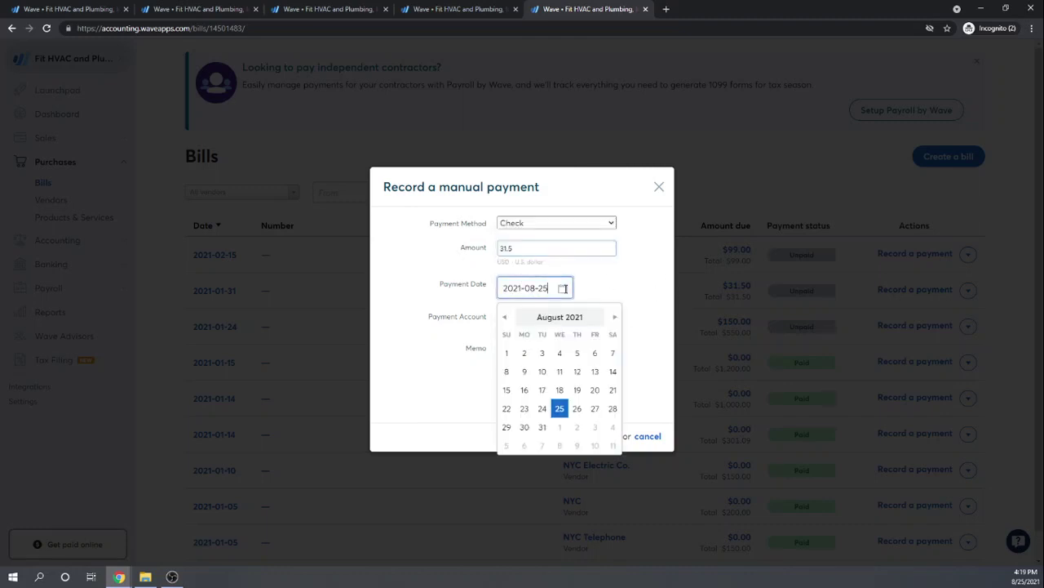
pyautogui.click(505, 317)
pyautogui.click(505, 317)
pyautogui.click(506, 317)
pyautogui.click(505, 318)
pyautogui.click(505, 318)
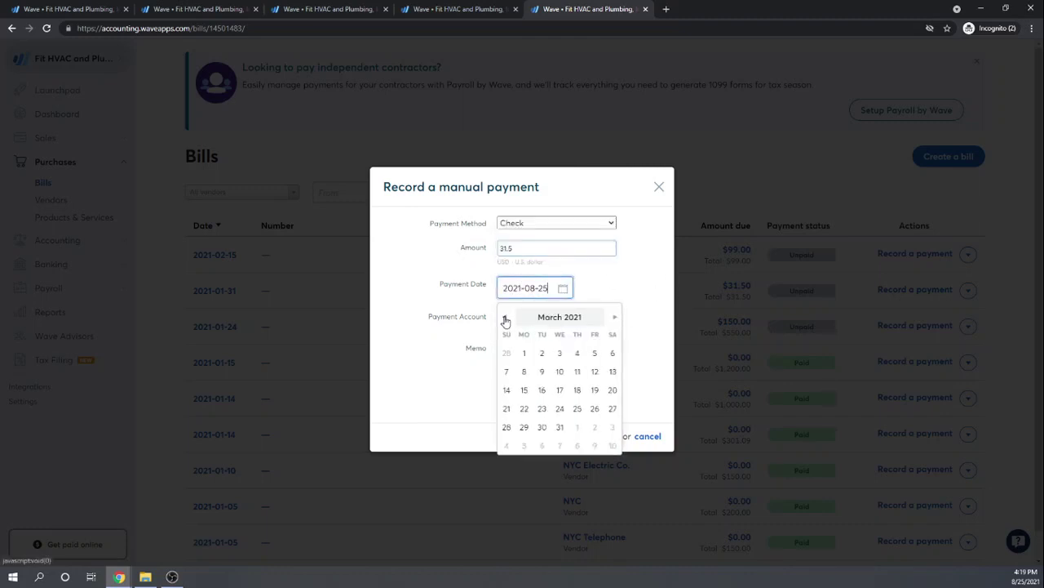
pyautogui.click(505, 317)
pyautogui.click(505, 318)
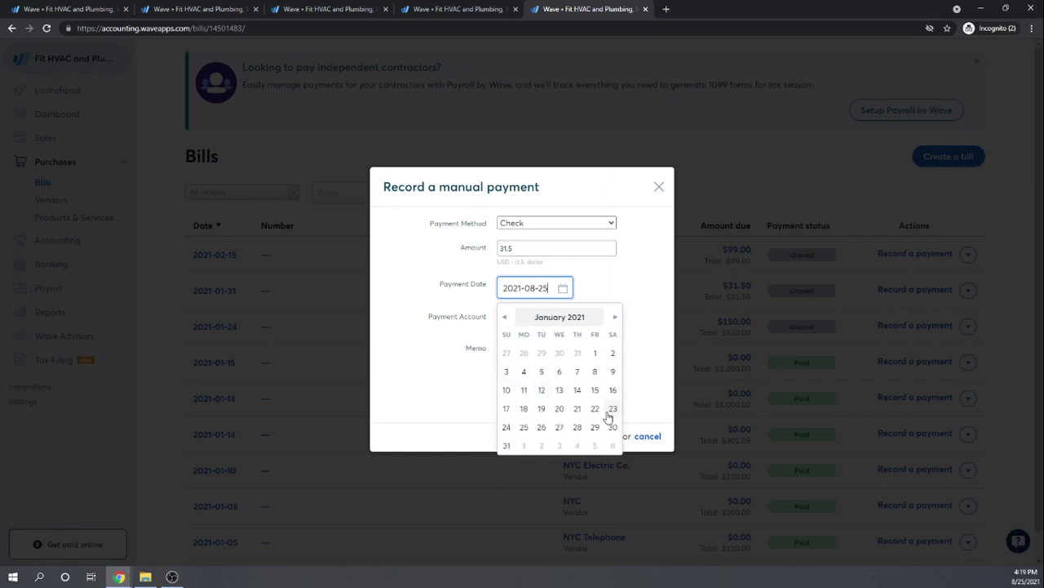
pyautogui.click(595, 391)
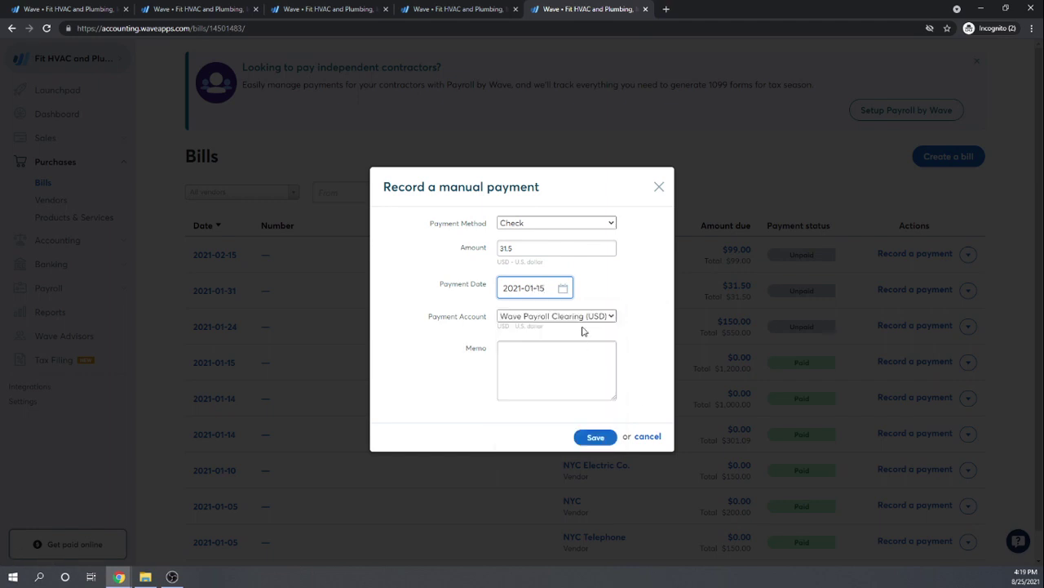
pyautogui.click(568, 288)
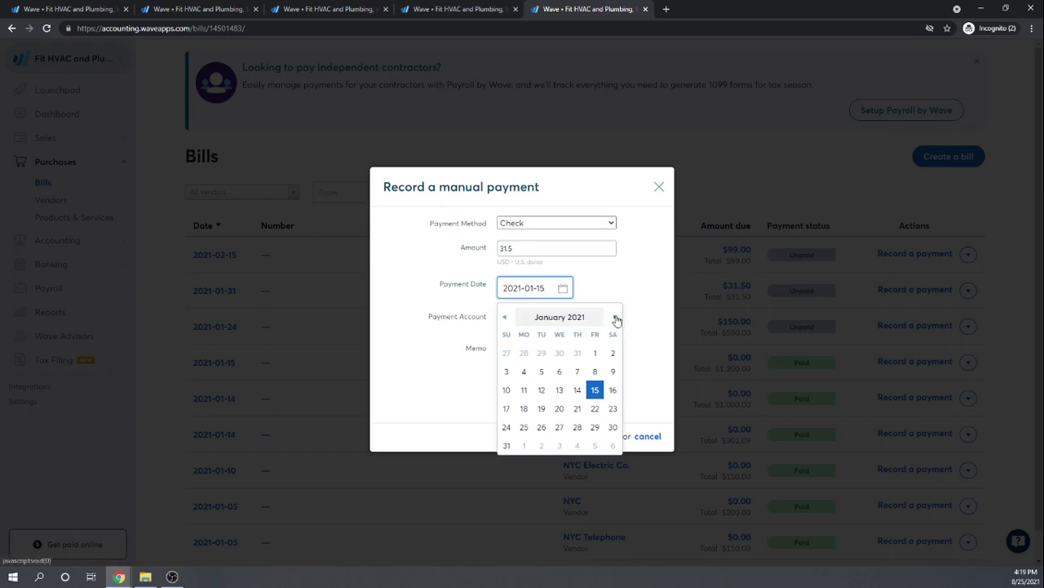
pyautogui.click(614, 317)
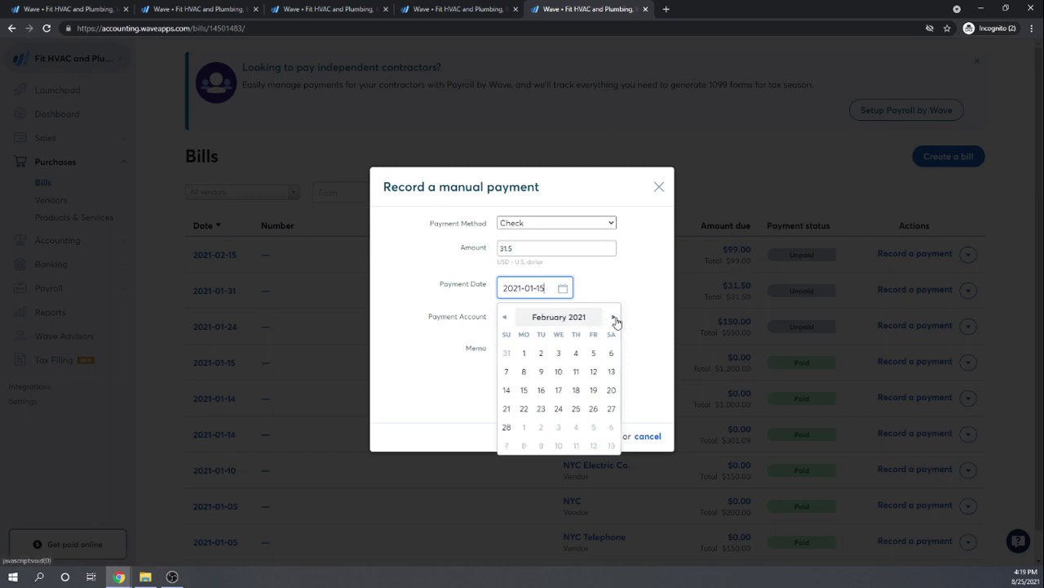
pyautogui.click(524, 391)
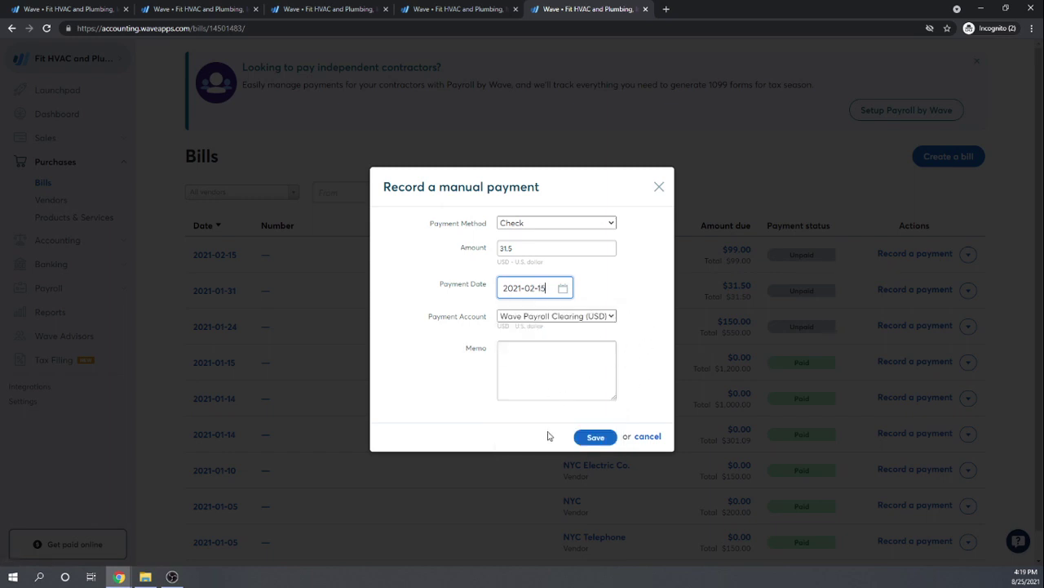
# Pay the State of NY bill from the Checking Account and save the payment
pyautogui.click(611, 316)
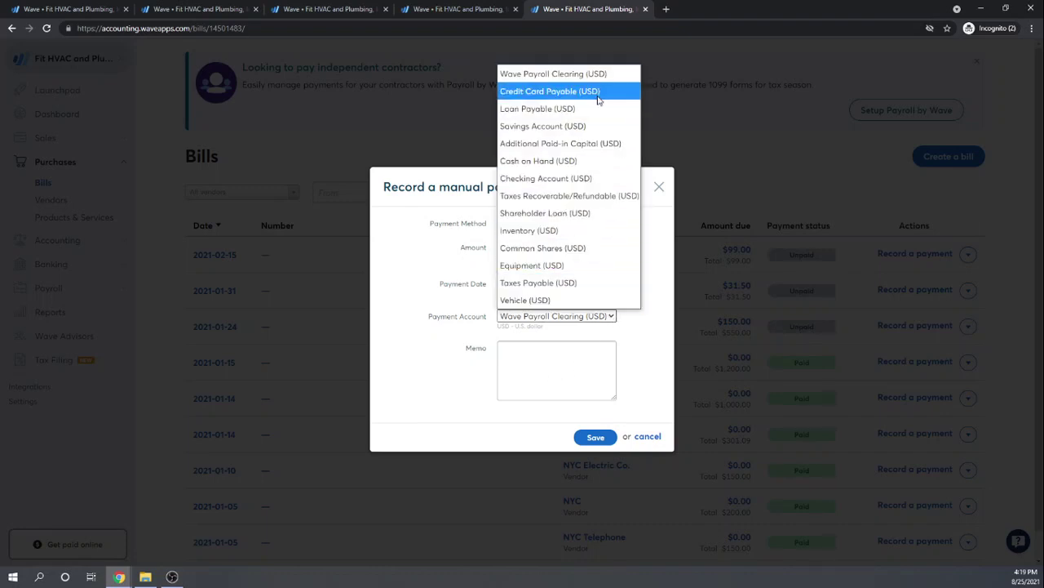
pyautogui.click(555, 180)
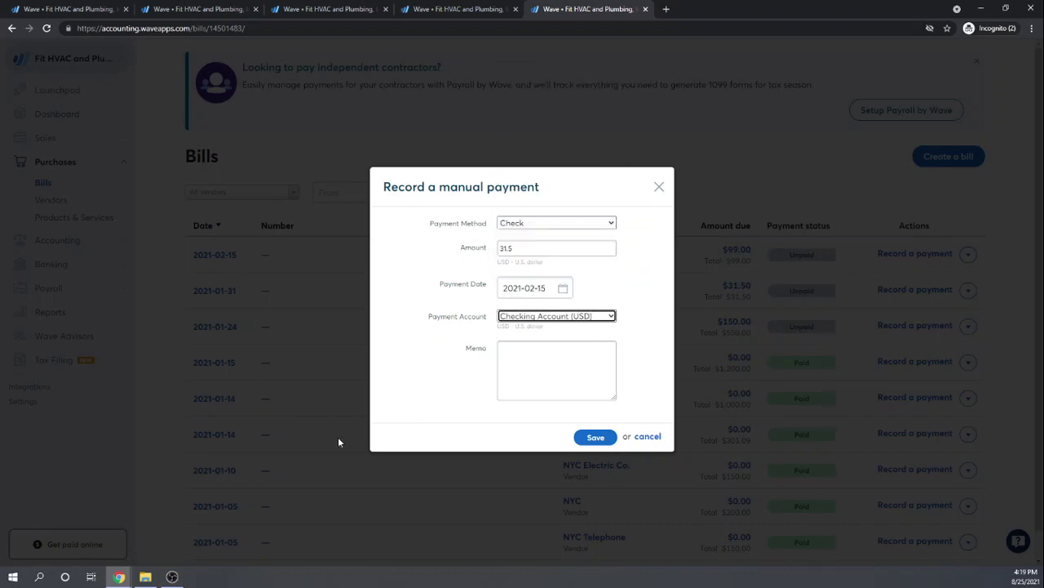
pyautogui.click(593, 438)
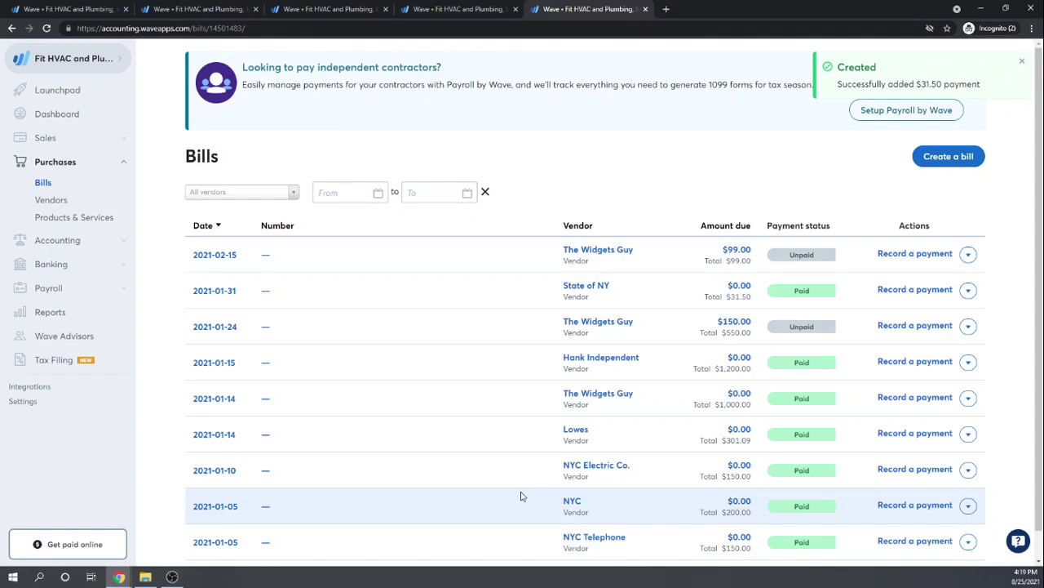
pyautogui.scroll(-1, 737, 148)
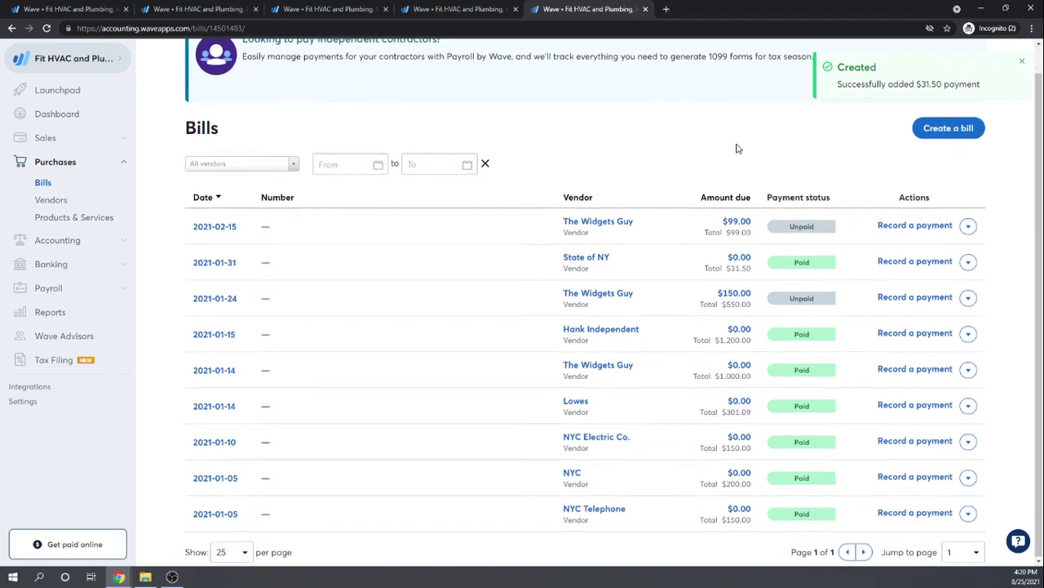
pyautogui.scroll(1, 737, 149)
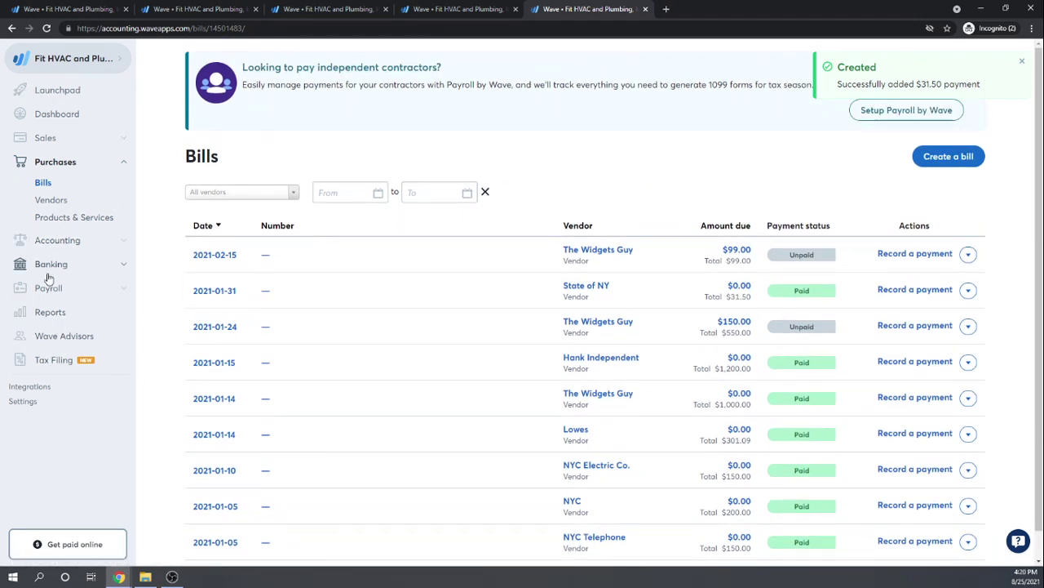
# Open the detailed Balance Sheet and examine the State of New York and Taxes Payable balances under current liabilities
pyautogui.click(87, 366)
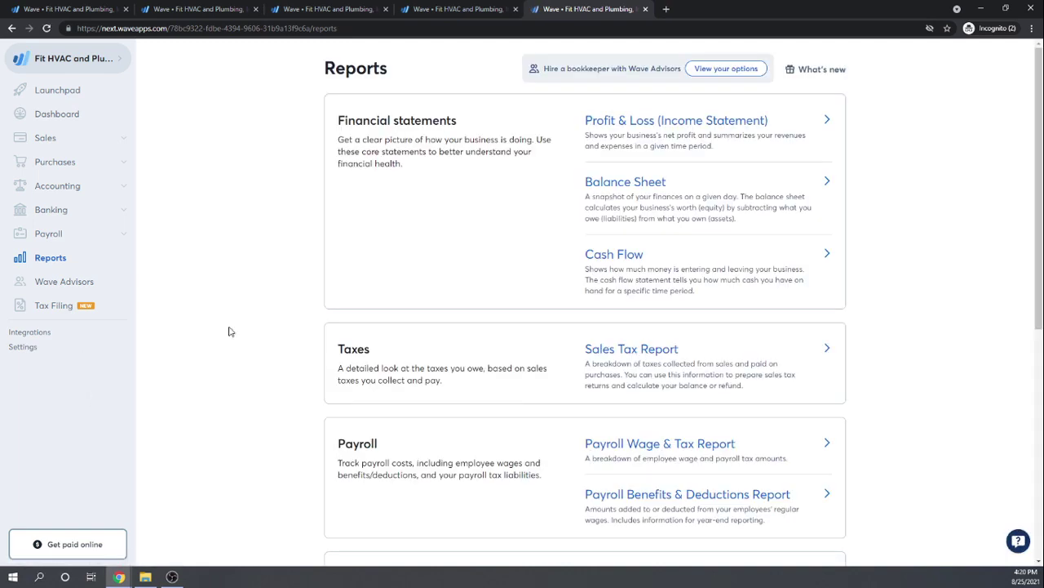
pyautogui.click(633, 186)
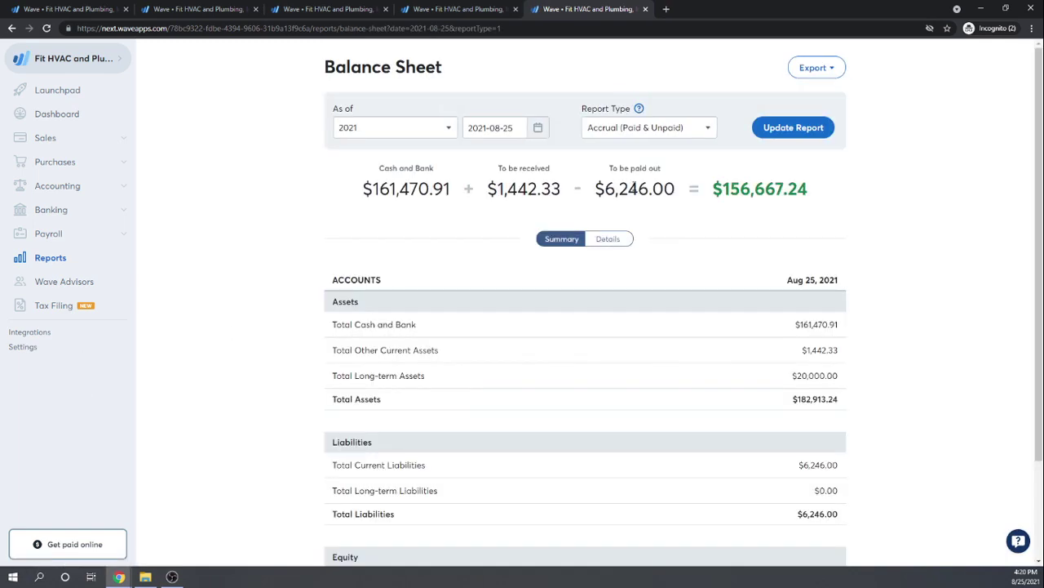
pyautogui.scroll(-3, 922, 204)
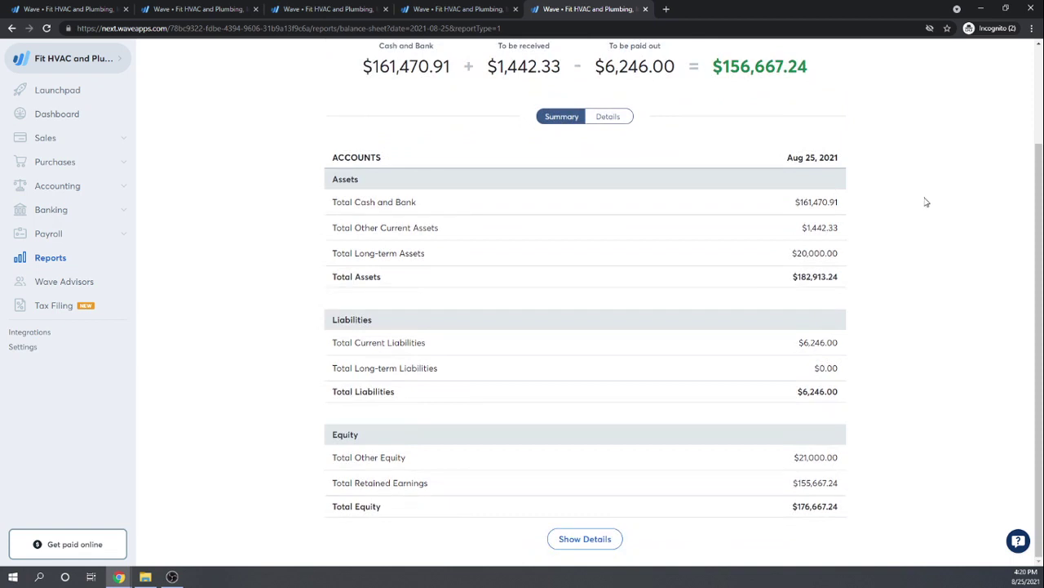
pyautogui.click(612, 119)
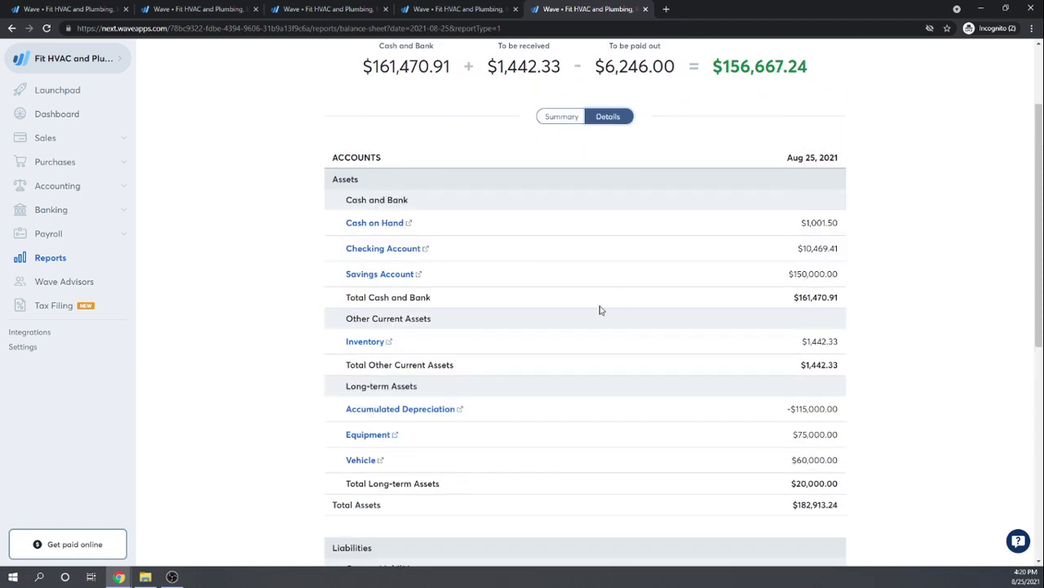
pyautogui.scroll(-2, 574, 309)
pyautogui.scroll(-3, 573, 309)
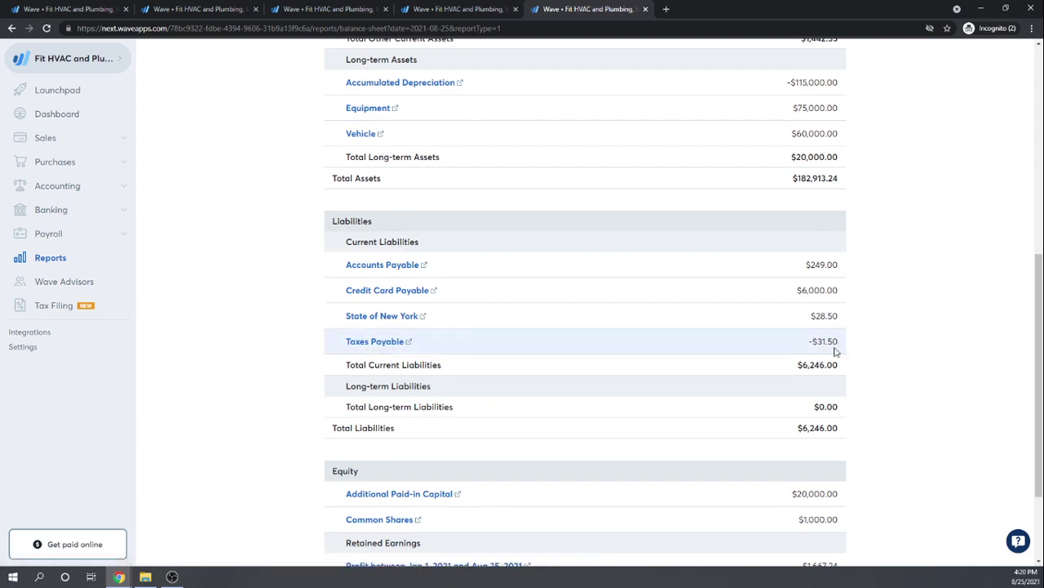
pyautogui.scroll(-1, 835, 351)
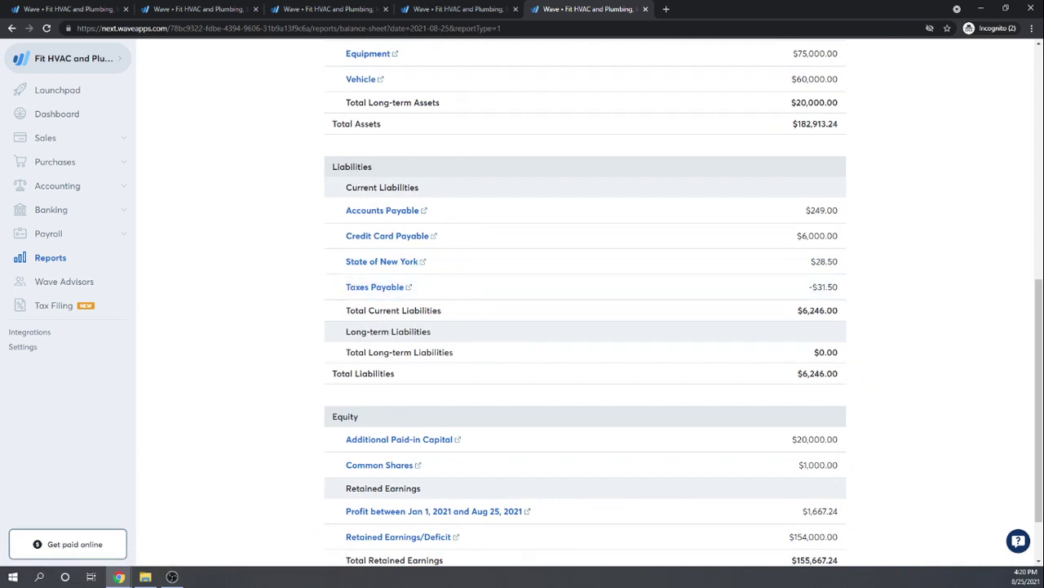
pyautogui.scroll(1, 615, 336)
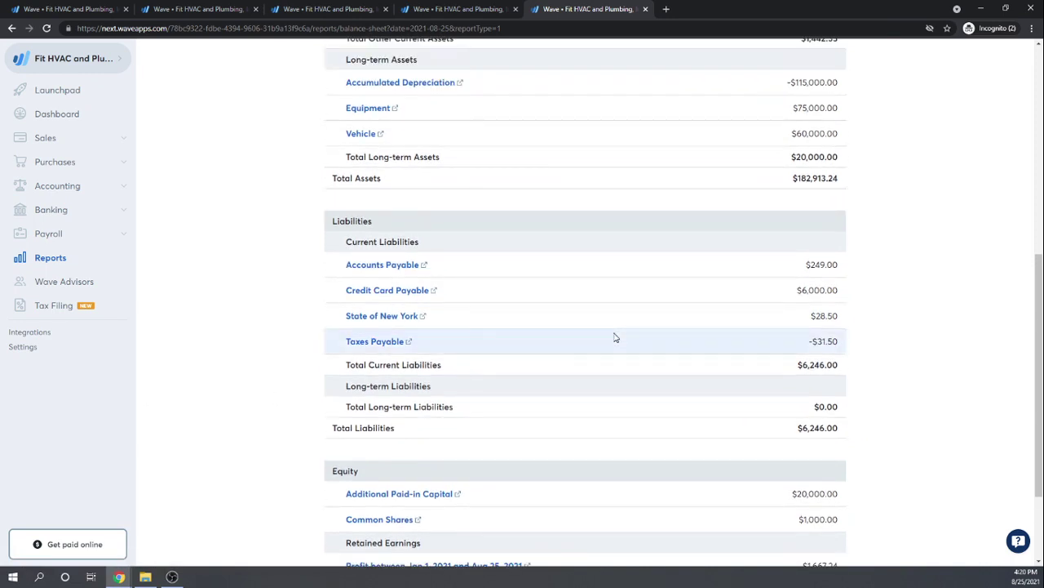
pyautogui.scroll(3, 615, 337)
pyautogui.scroll(-4, 615, 335)
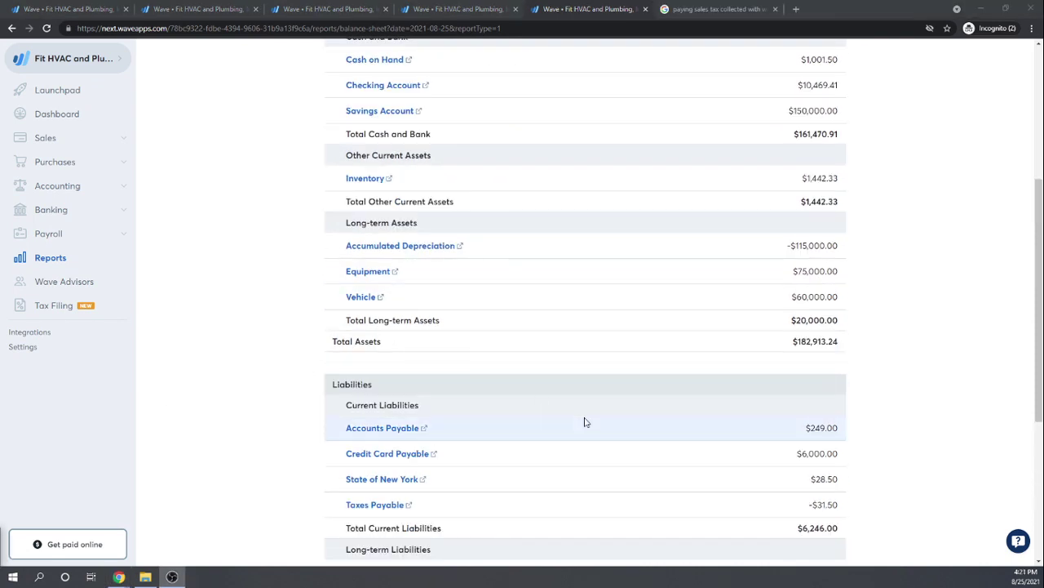
pyautogui.scroll(3, 965, 261)
pyautogui.scroll(1, 965, 261)
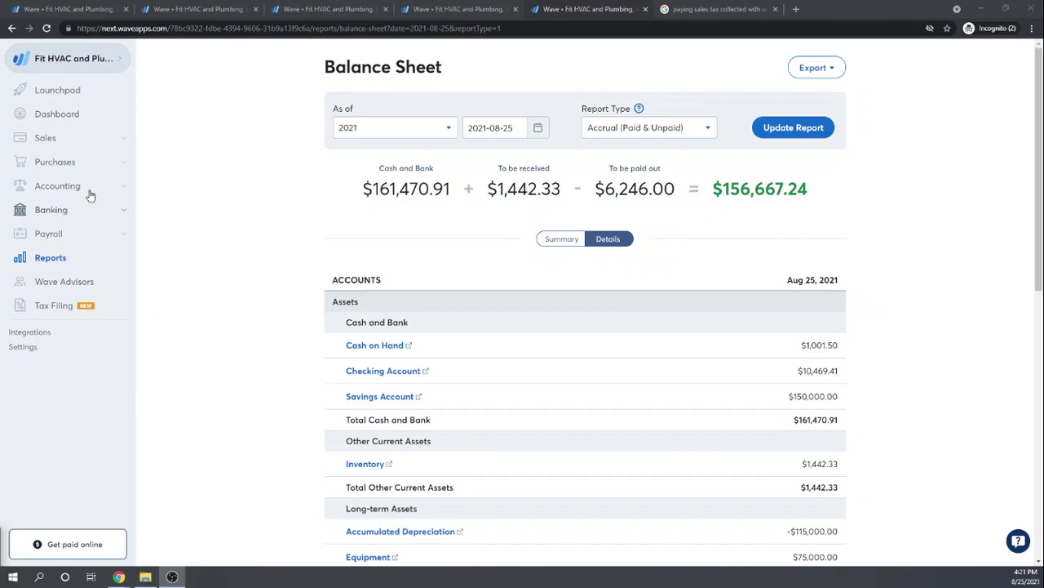
# Open the State of NY bill dated 2021-01-31 and delete it
pyautogui.click(51, 162)
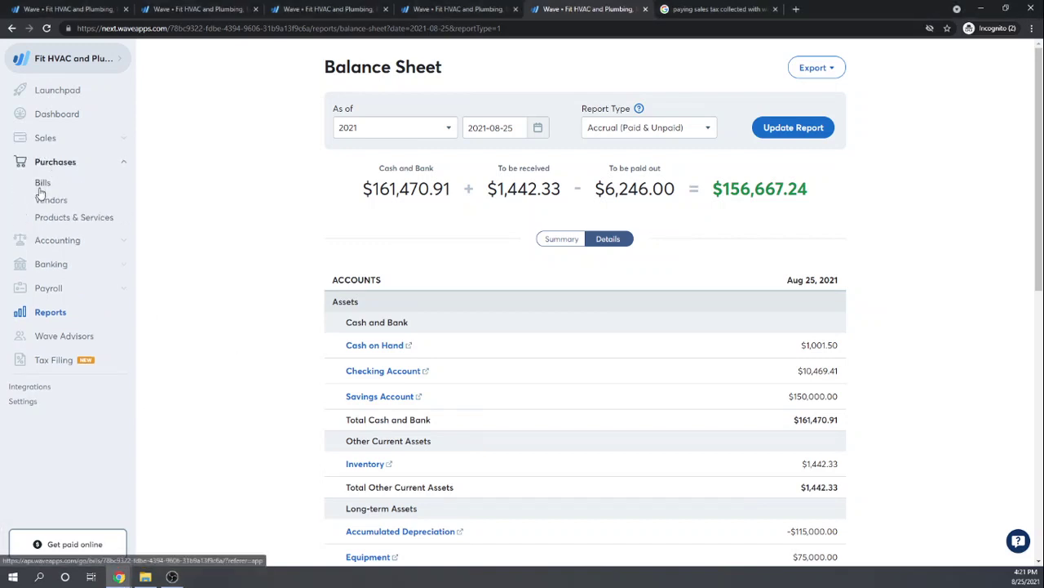
pyautogui.click(41, 184)
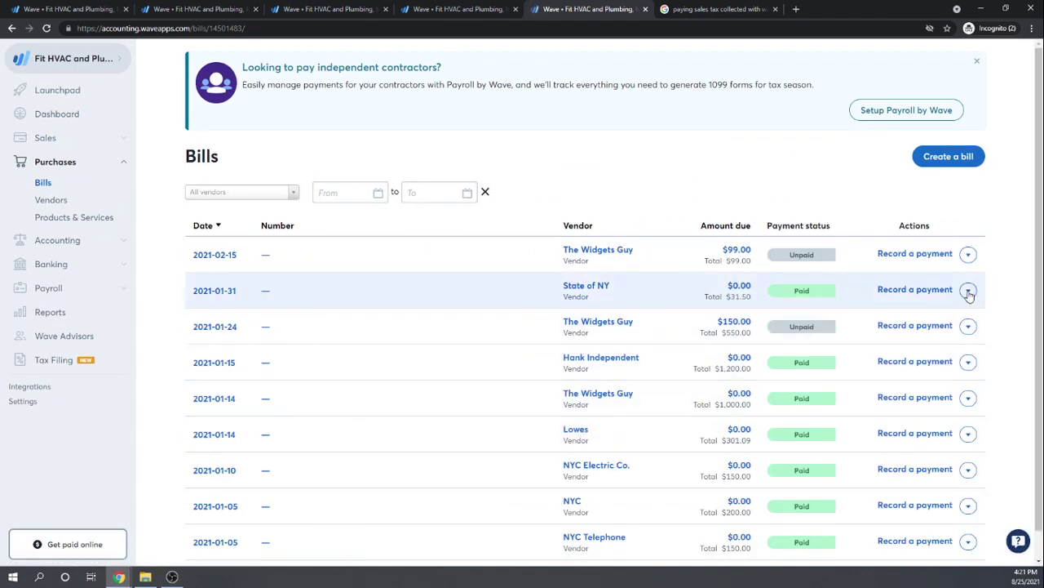
pyautogui.click(574, 293)
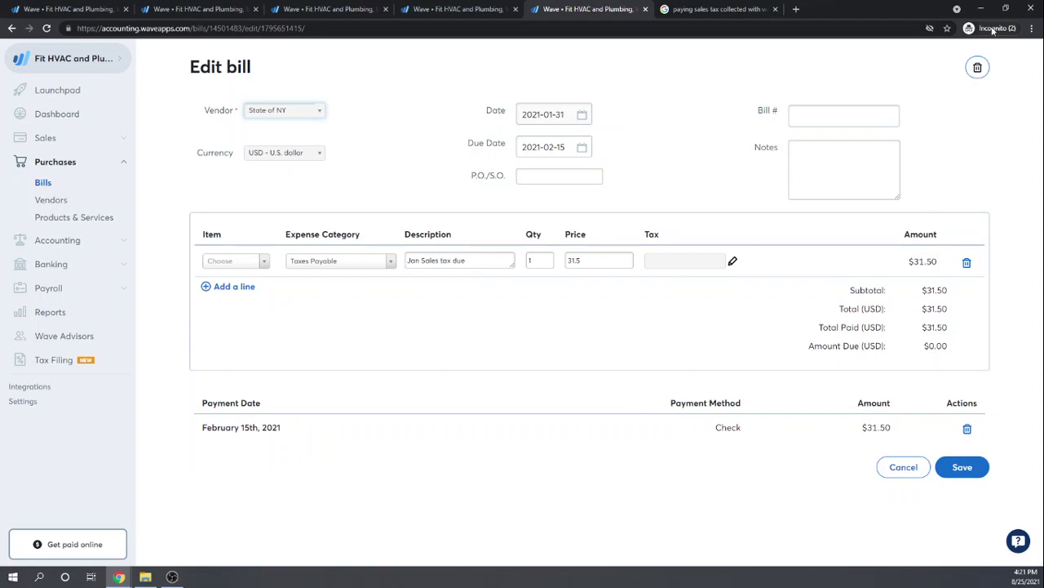
pyautogui.click(978, 67)
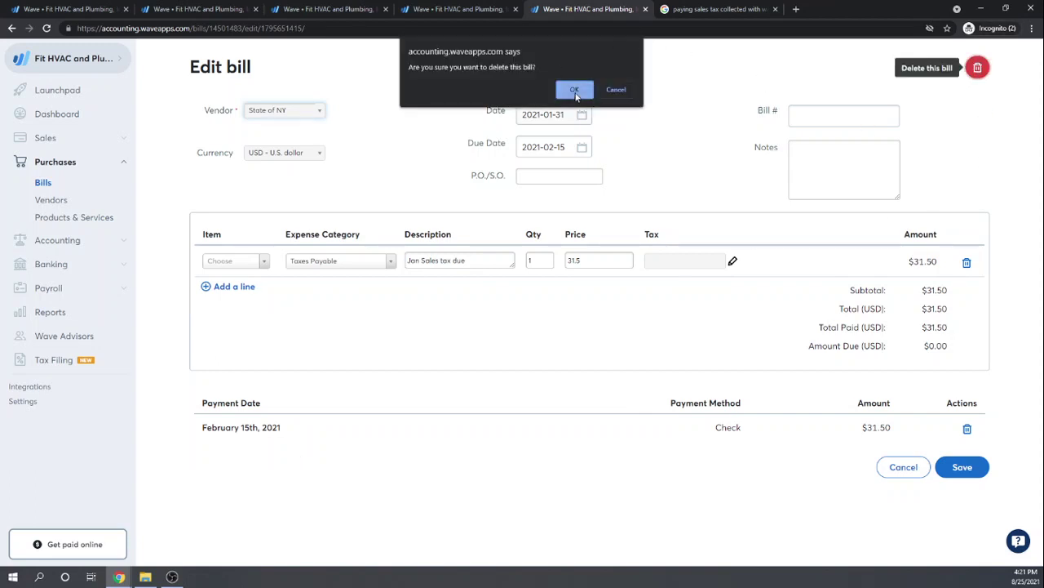
pyautogui.click(574, 90)
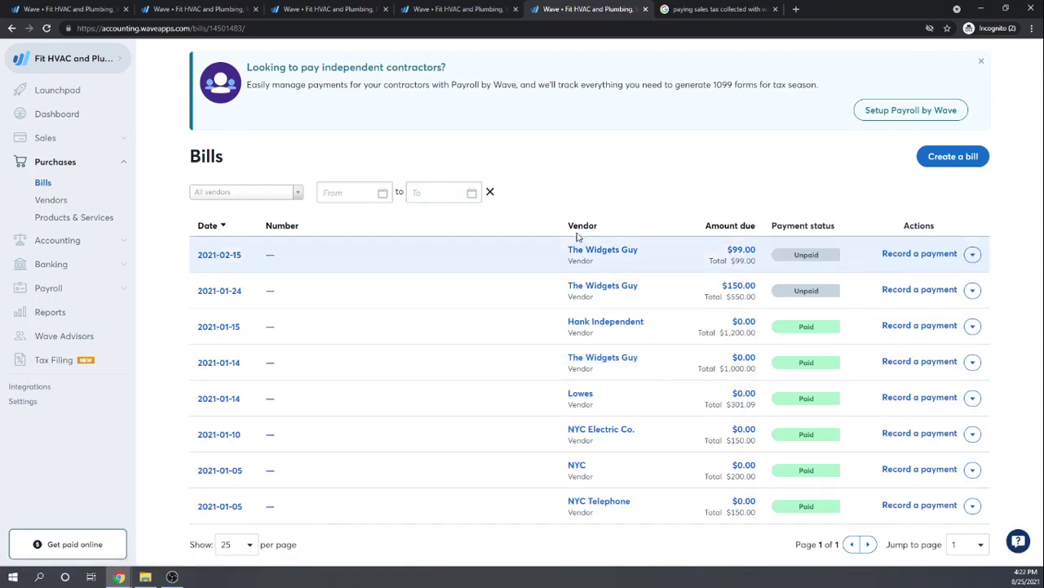
# Start a new journal transaction and date it 2021-02-15
pyautogui.click(62, 243)
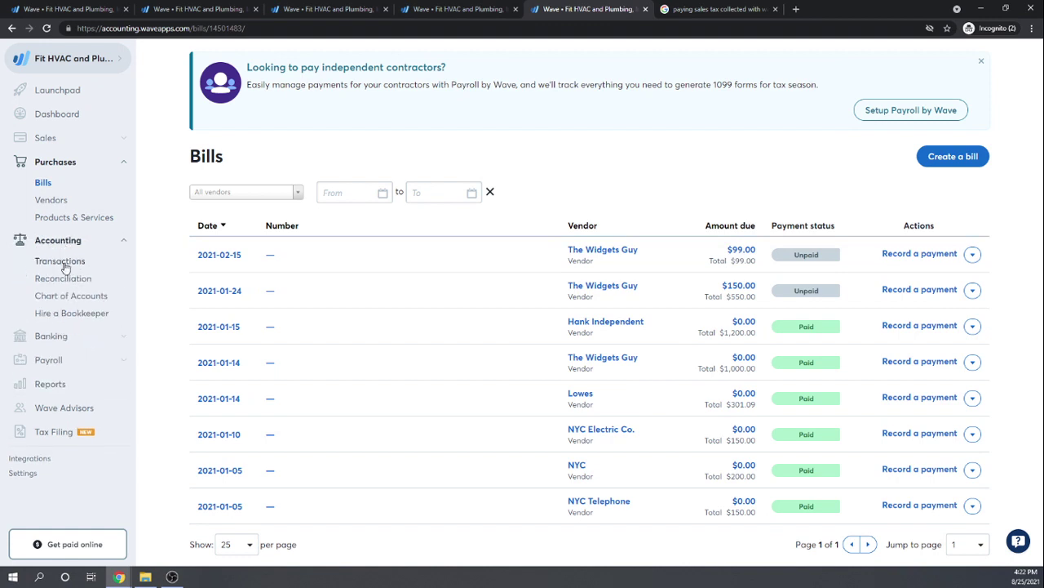
pyautogui.click(64, 262)
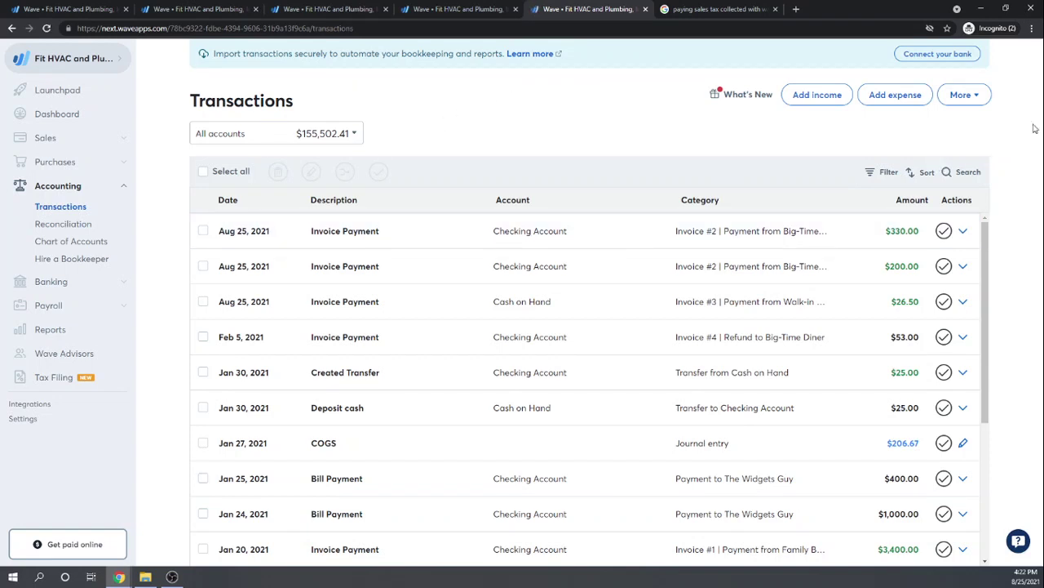
pyautogui.click(982, 96)
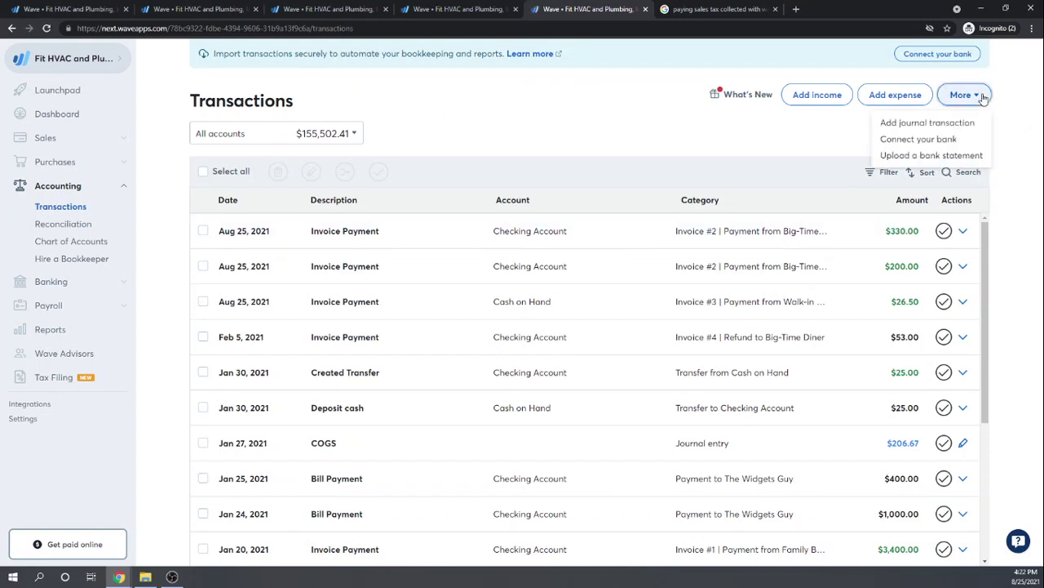
pyautogui.click(957, 125)
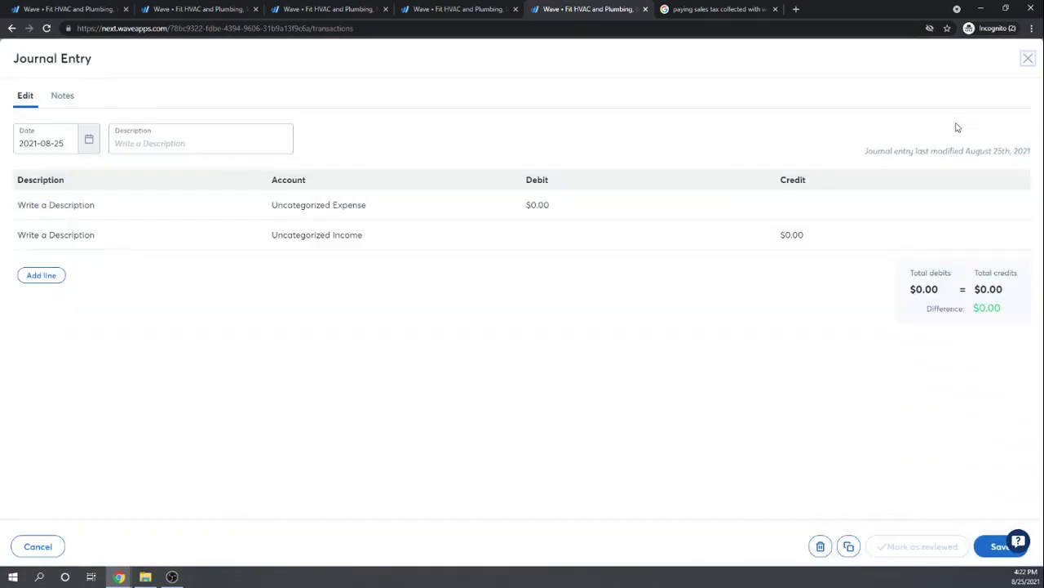
pyautogui.click(90, 140)
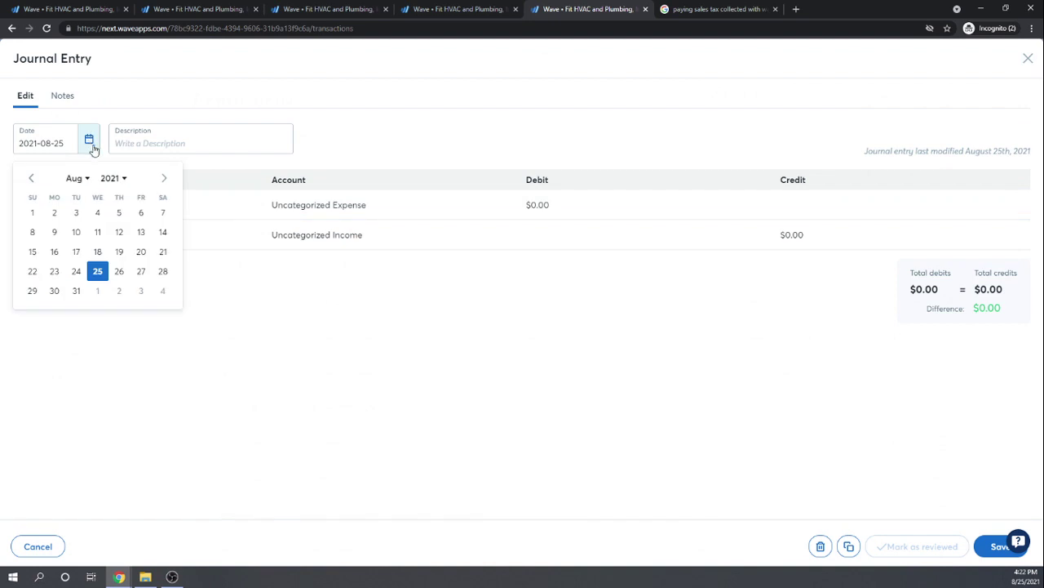
pyautogui.click(31, 178)
pyautogui.doubleClick(31, 178)
pyautogui.doubleClick(31, 178)
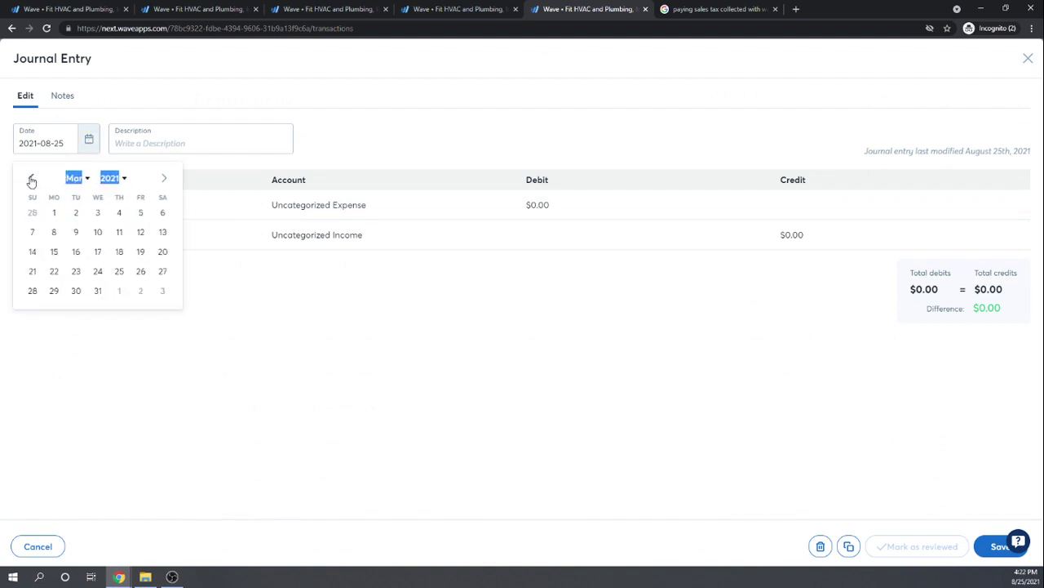
pyautogui.click(31, 178)
pyautogui.click(54, 251)
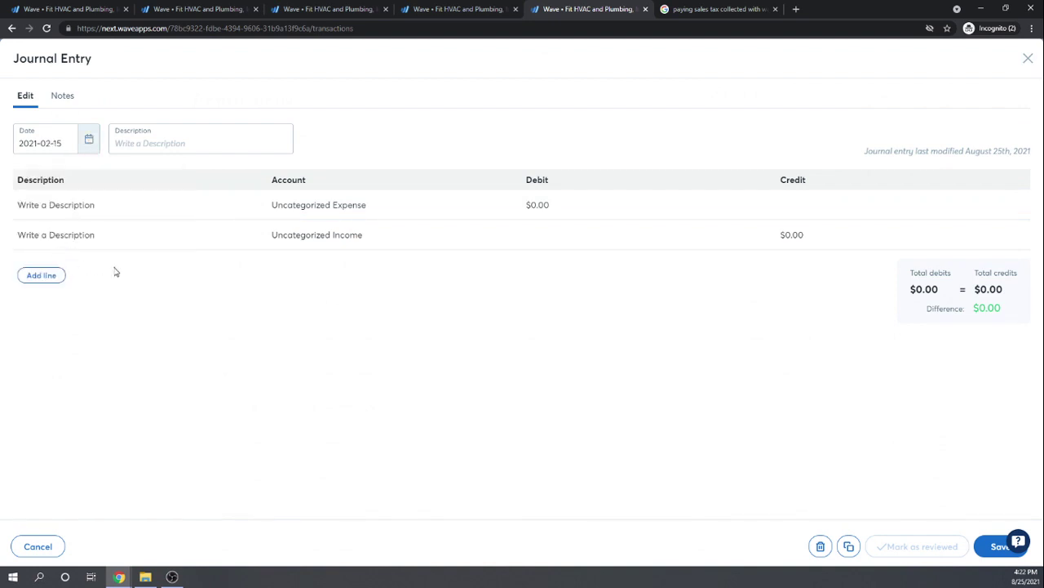
# Give the journal entry the description "payment of sales tax"
pyautogui.click(201, 146)
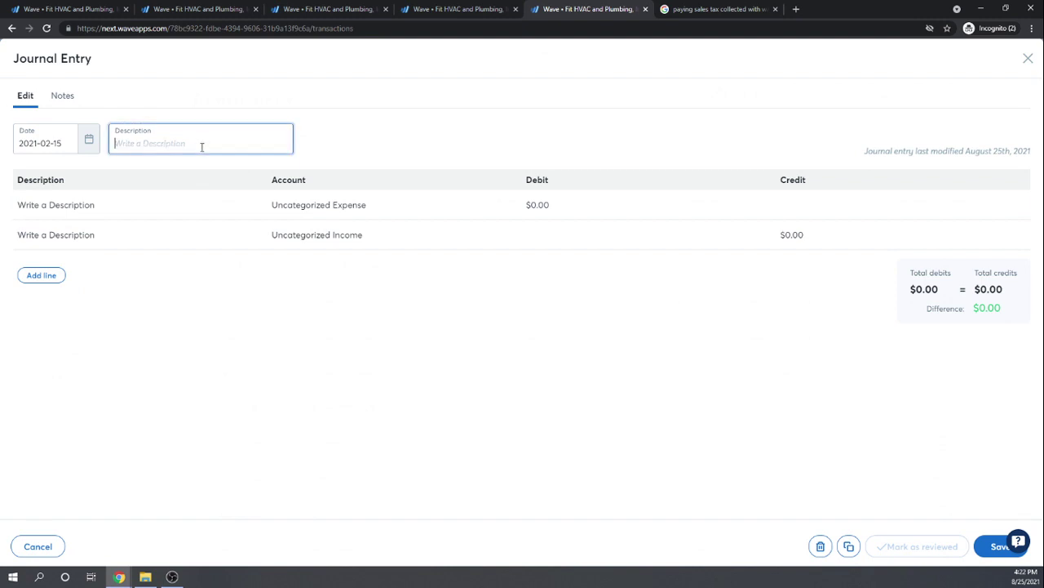
pyautogui.write('P')
pyautogui.write('ayment of sales tax')
pyautogui.press('Tab')
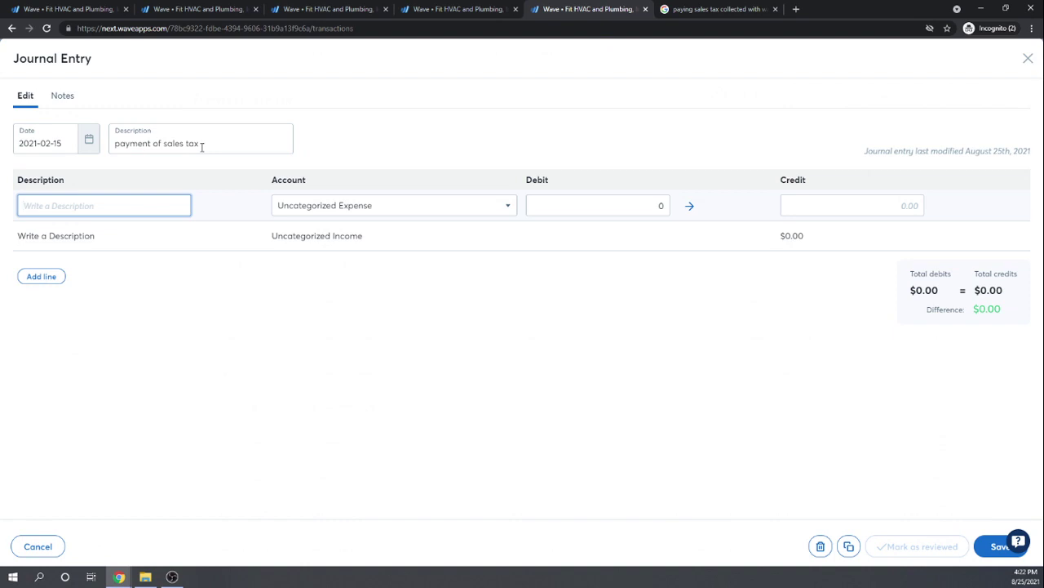
# Fill the first journal line with description "sales tax", account (State of New York) Tax collected (Liability) and a debit of 31.50
pyautogui.write('sales tax')
pyautogui.press('Tab')
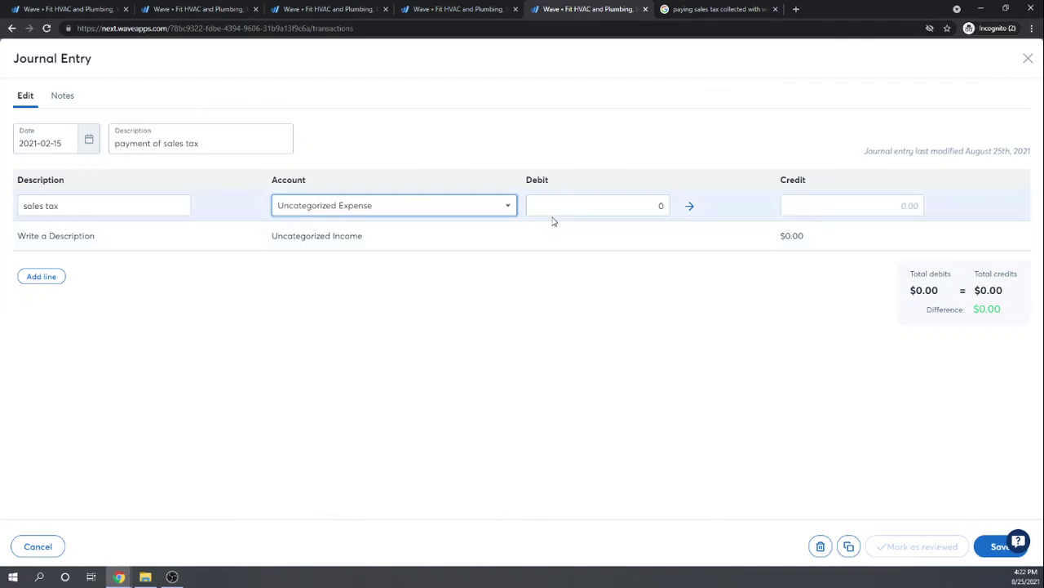
pyautogui.click(508, 209)
pyautogui.scroll(-3, 454, 334)
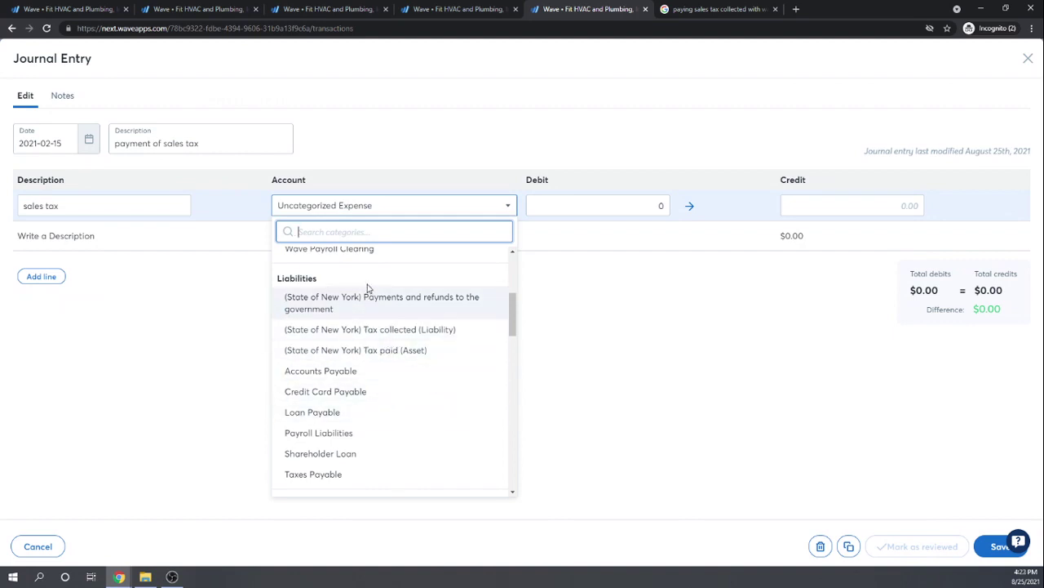
pyautogui.click(398, 335)
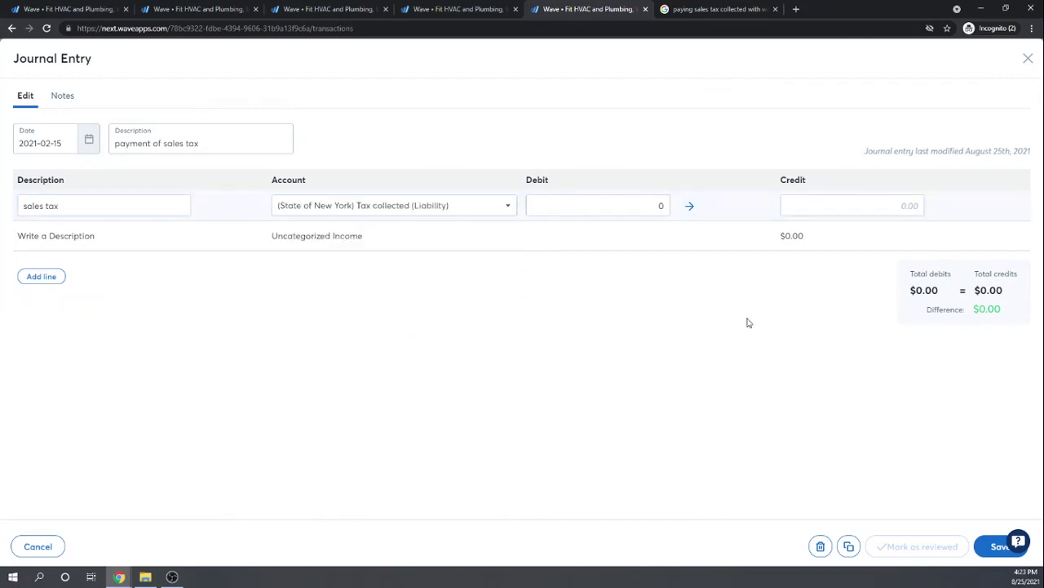
pyautogui.press('Tab')
pyautogui.write('31')
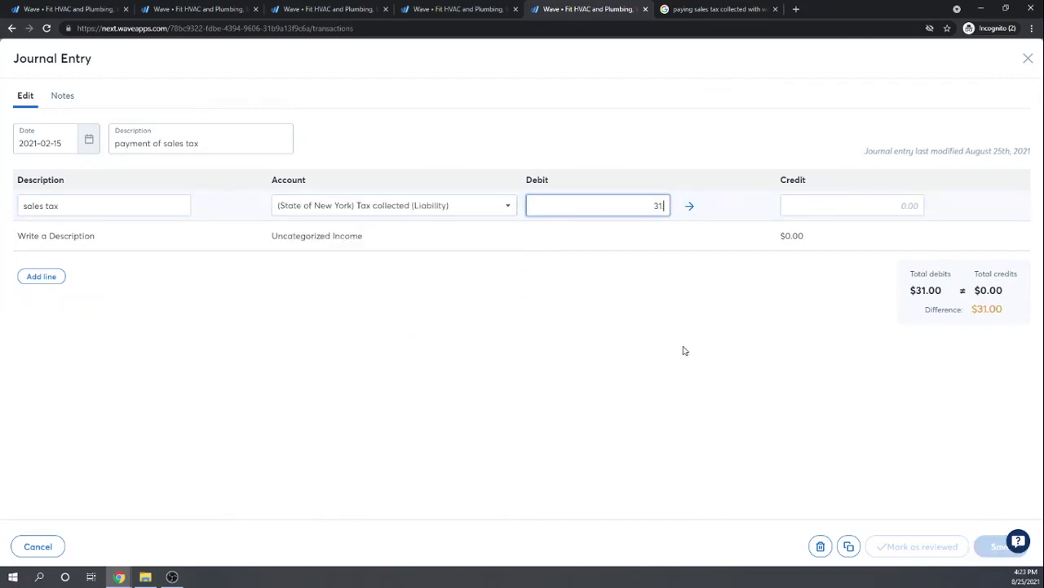
pyautogui.write('.50')
pyautogui.press('Tab')
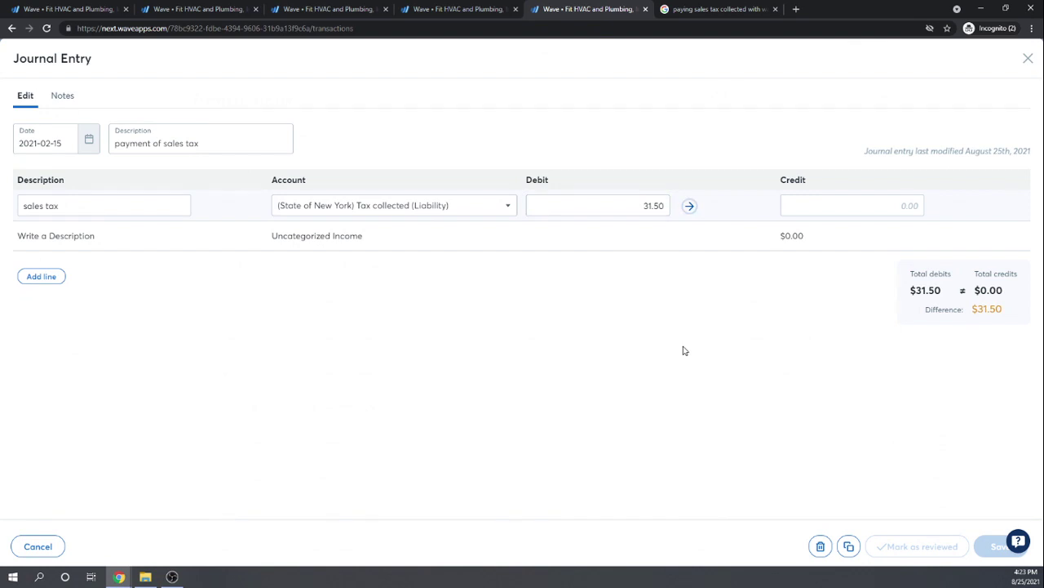
# Fill the second journal line with description "sales tax", account Checking Account and a credit of 31.50, and save the journal entry
pyautogui.press('Tab')
pyautogui.press('Tab')
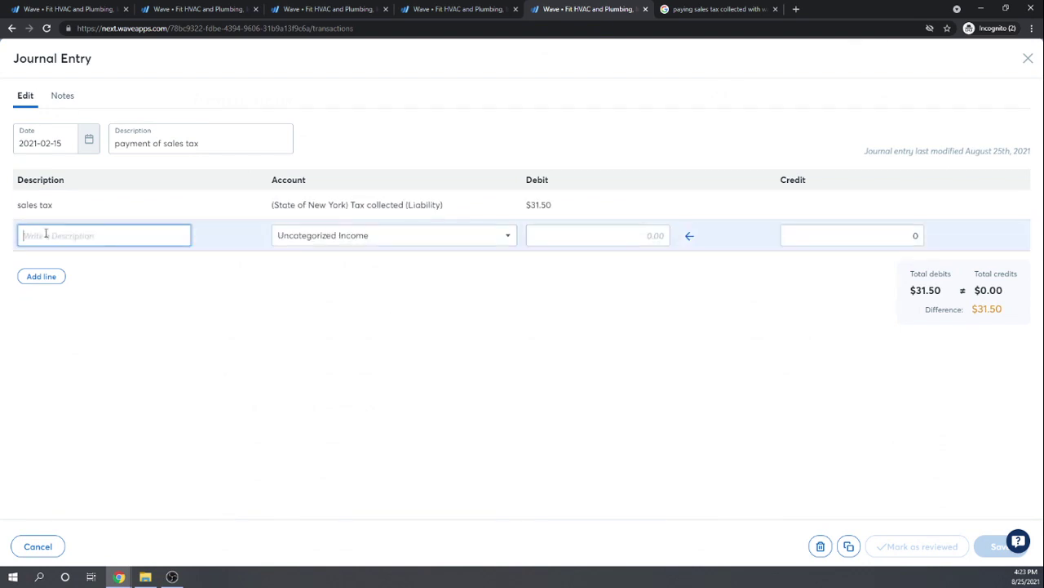
pyautogui.write('sales tax')
pyautogui.press('Tab')
pyautogui.write('che')
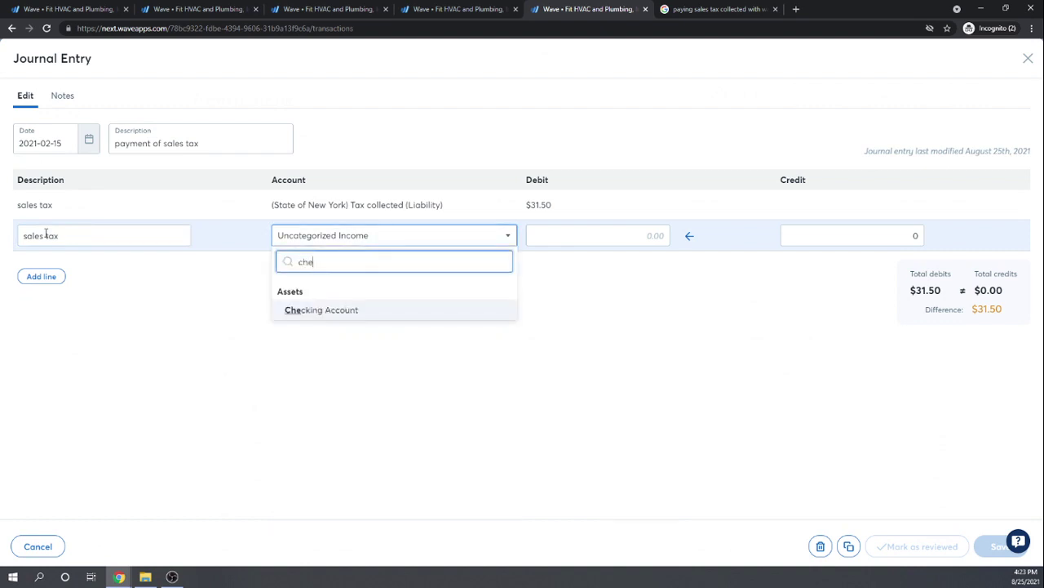
pyautogui.click(322, 312)
pyautogui.press('Tab')
pyautogui.press('Tab')
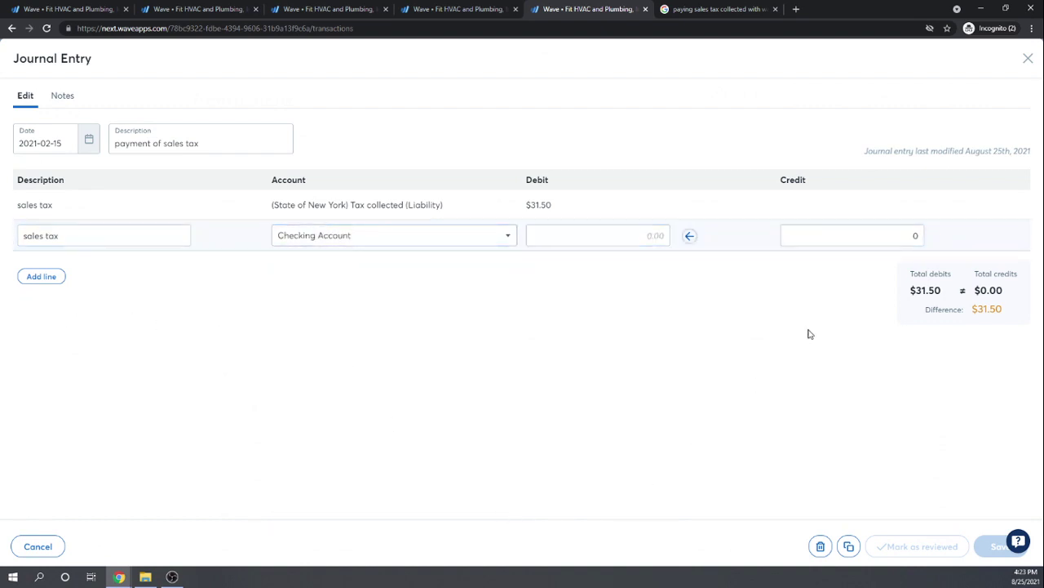
pyautogui.press('Tab')
pyautogui.write('31.50')
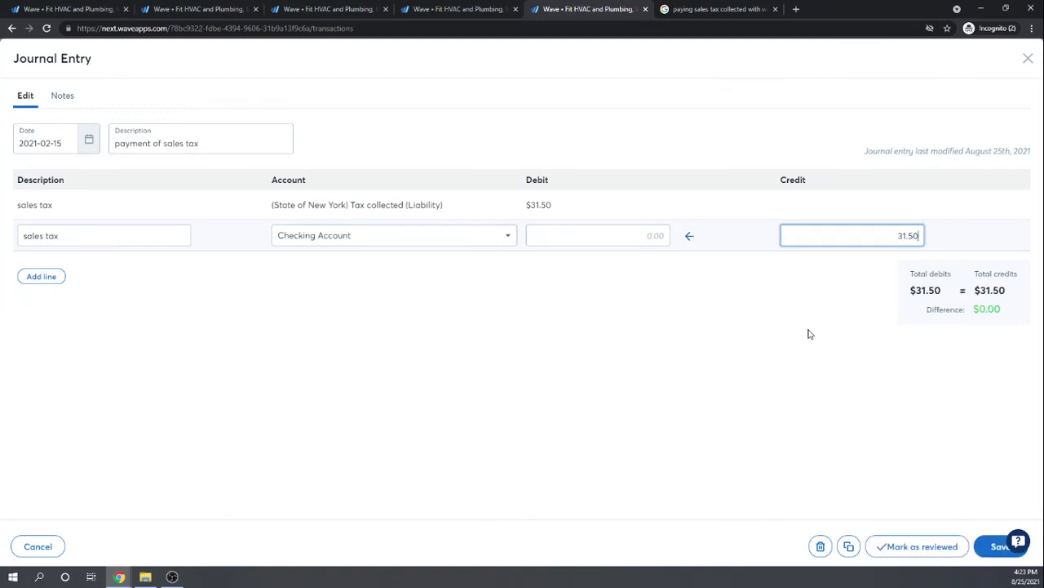
pyautogui.press('Tab')
pyautogui.click(626, 410)
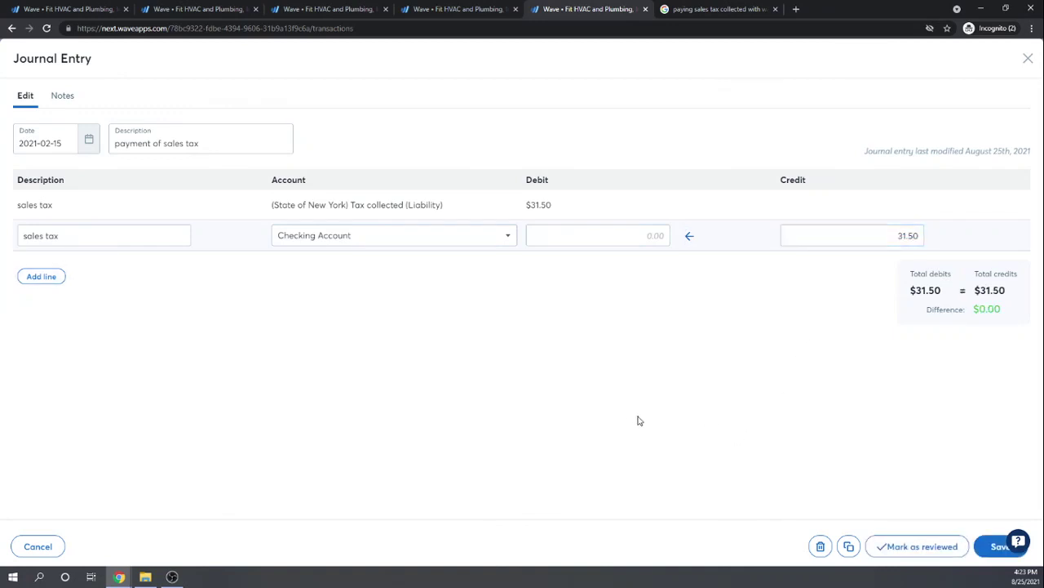
pyautogui.click(1001, 547)
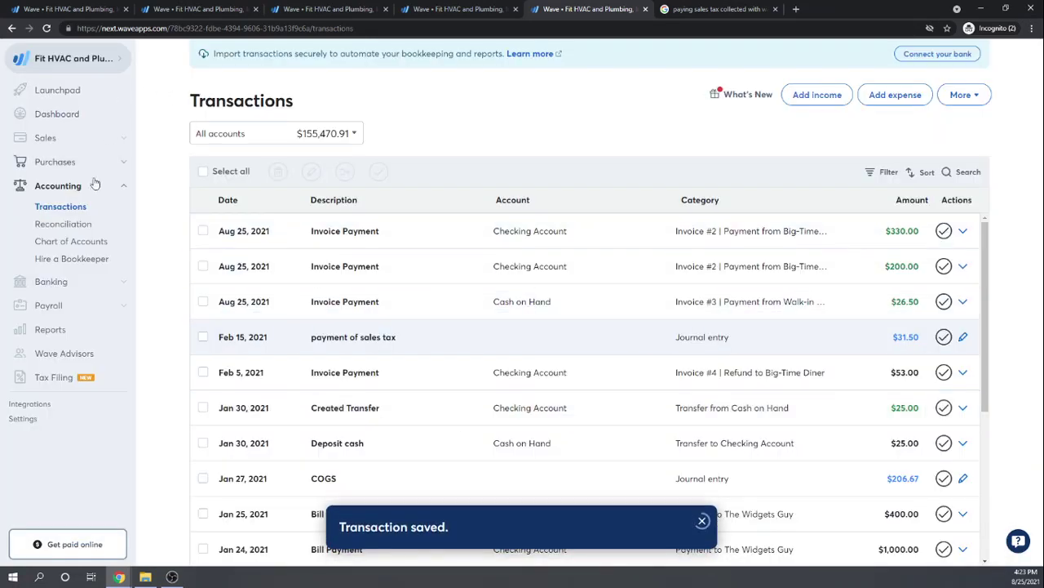
# Open the Balance Sheet report in its detailed view and review the checking account and State of New York liability lines
pyautogui.click(41, 331)
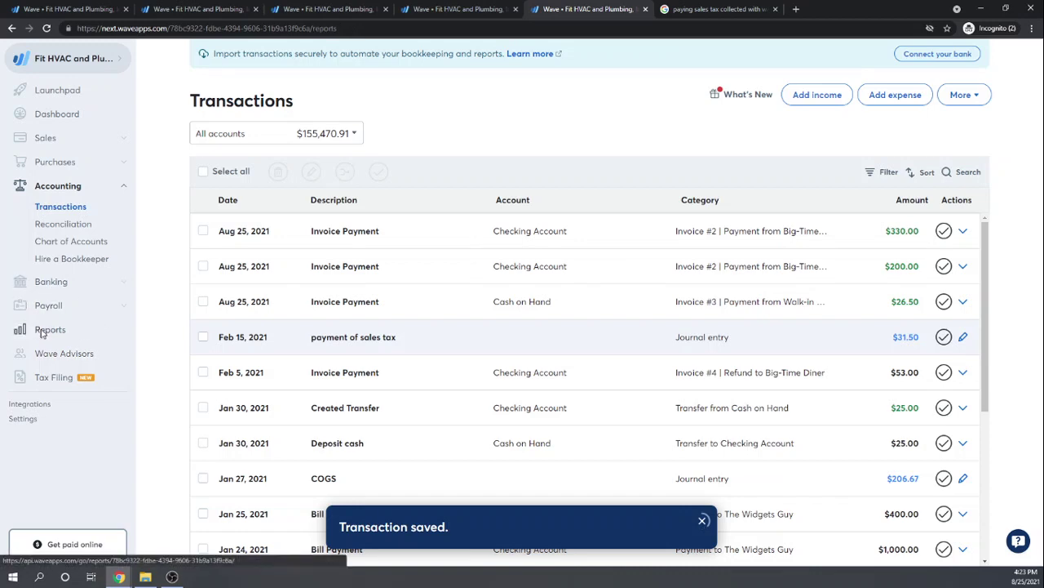
pyautogui.scroll(-1, 449, 259)
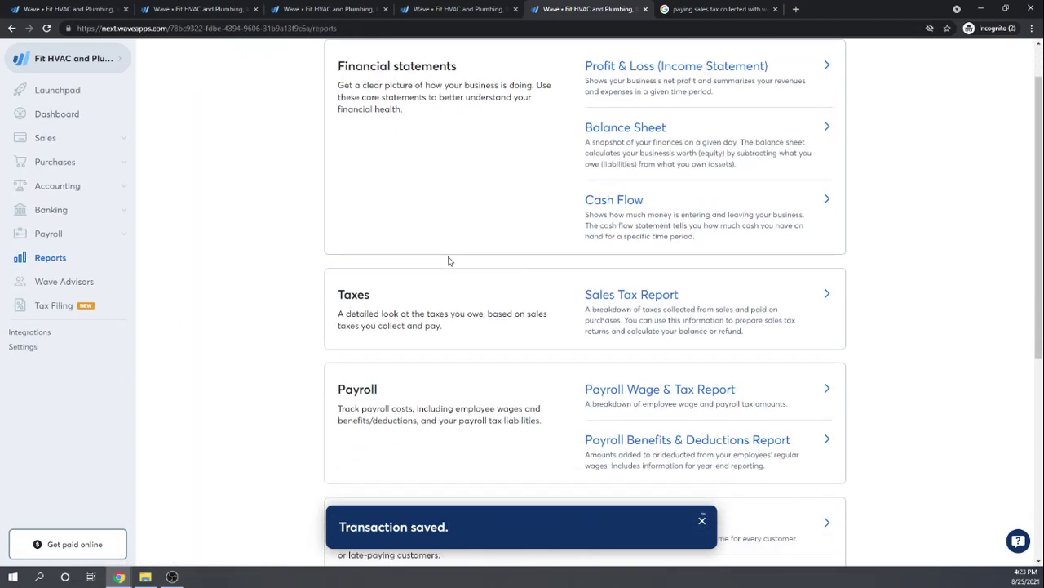
pyautogui.scroll(1, 455, 314)
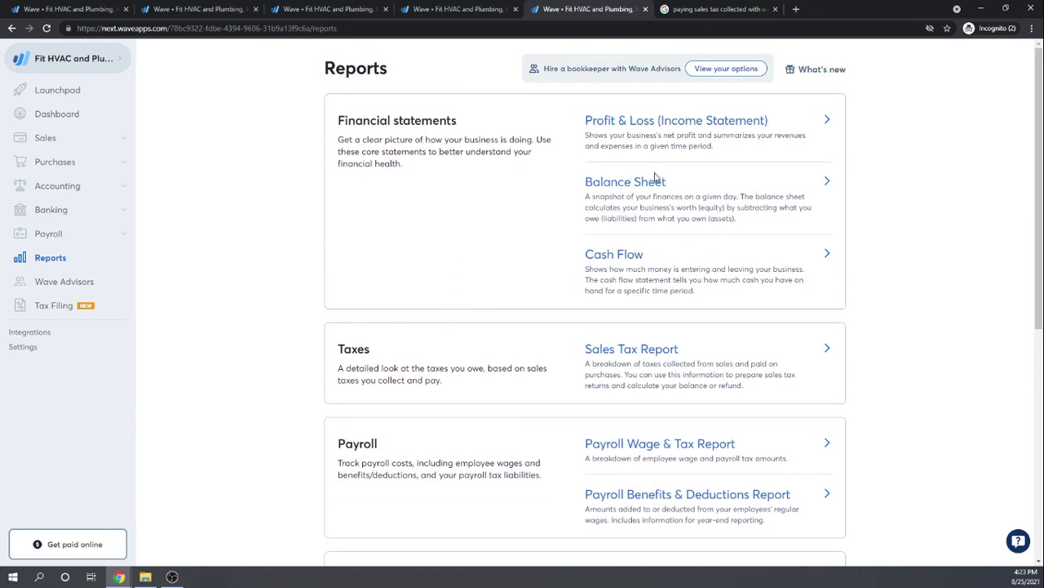
pyautogui.click(614, 200)
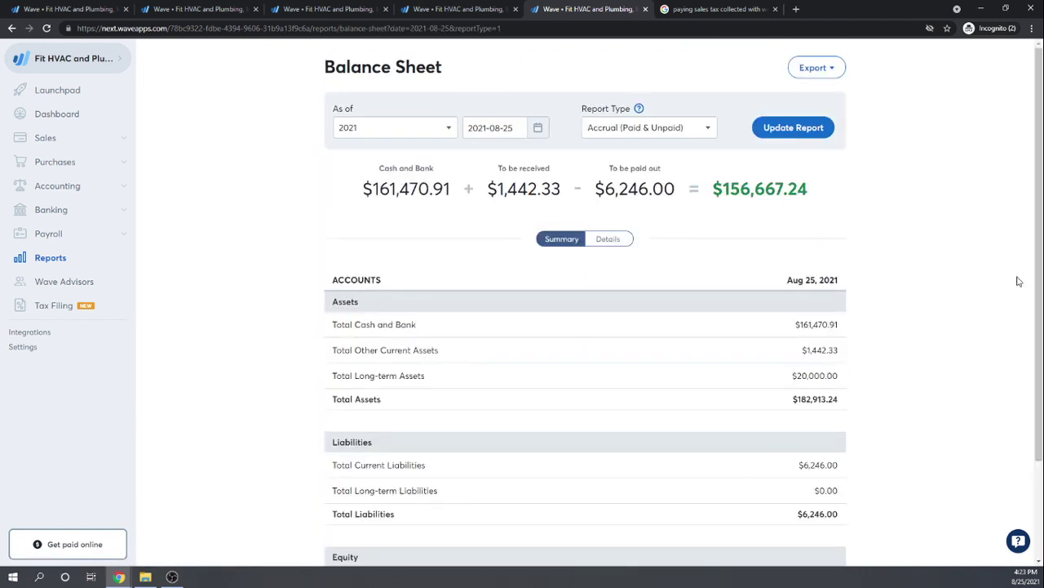
pyautogui.scroll(-2, 910, 237)
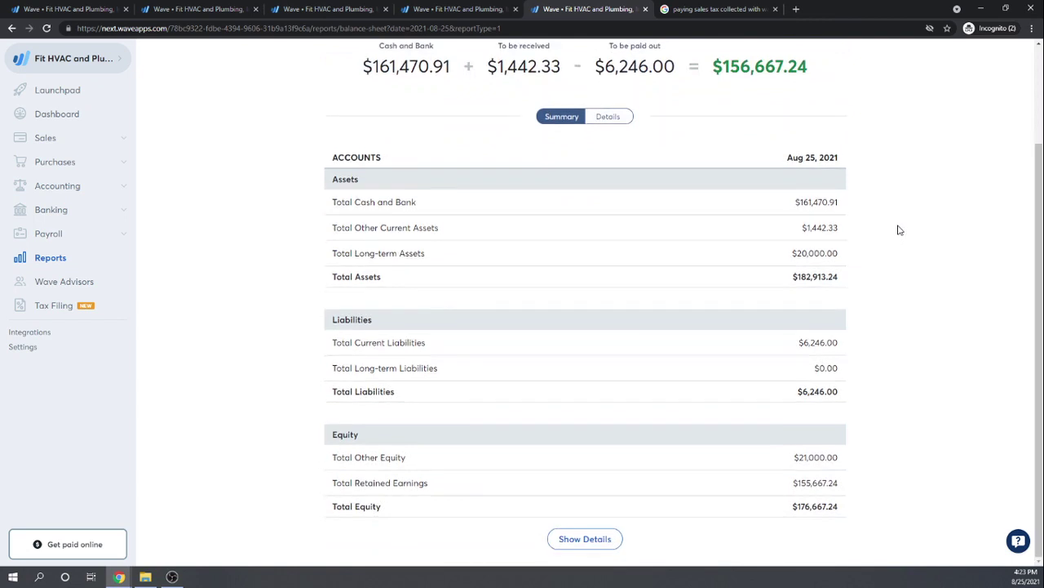
pyautogui.click(609, 122)
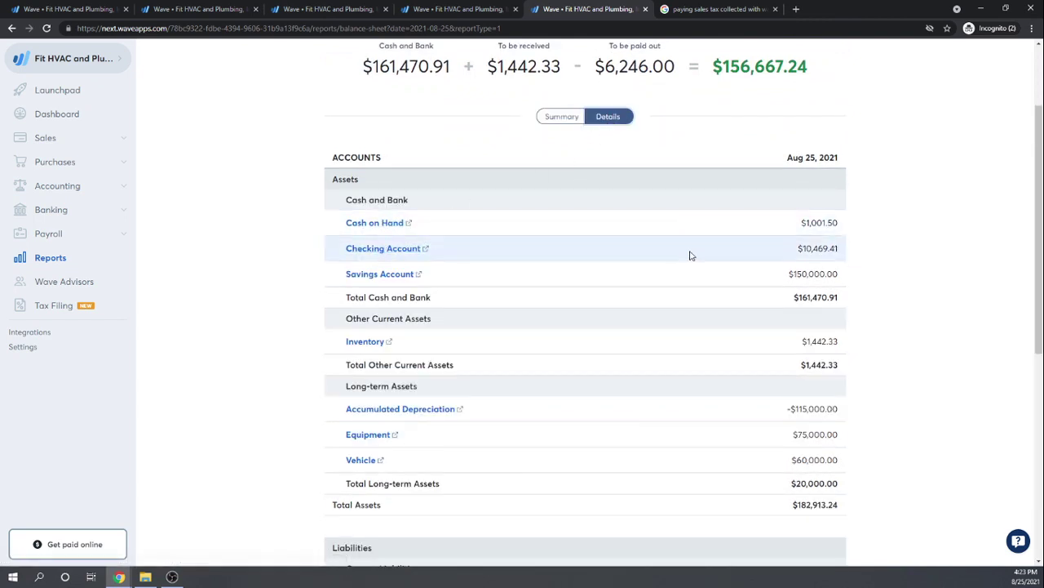
pyautogui.scroll(-1, 694, 255)
pyautogui.scroll(-4, 498, 204)
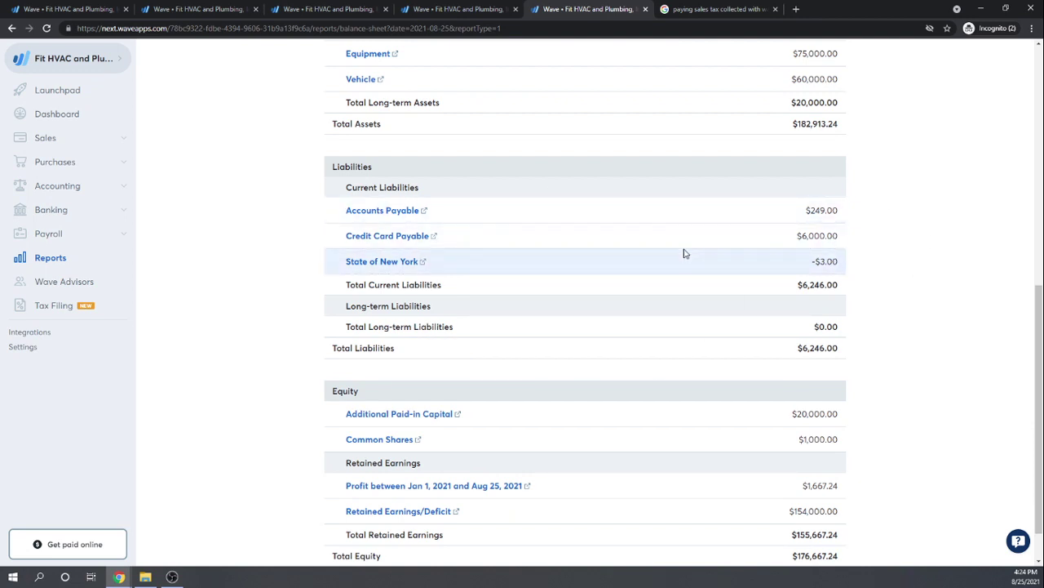
pyautogui.scroll(6, 684, 254)
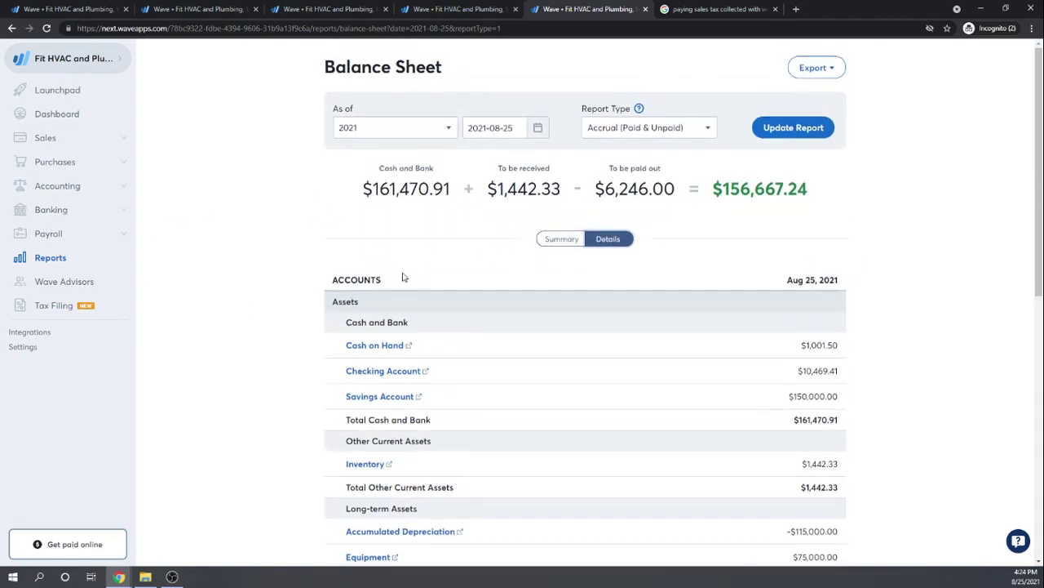
# Open the Sales Tax Report, check the account transactions behind the NYS (6%) tax, and close that transactions page
pyautogui.click(51, 260)
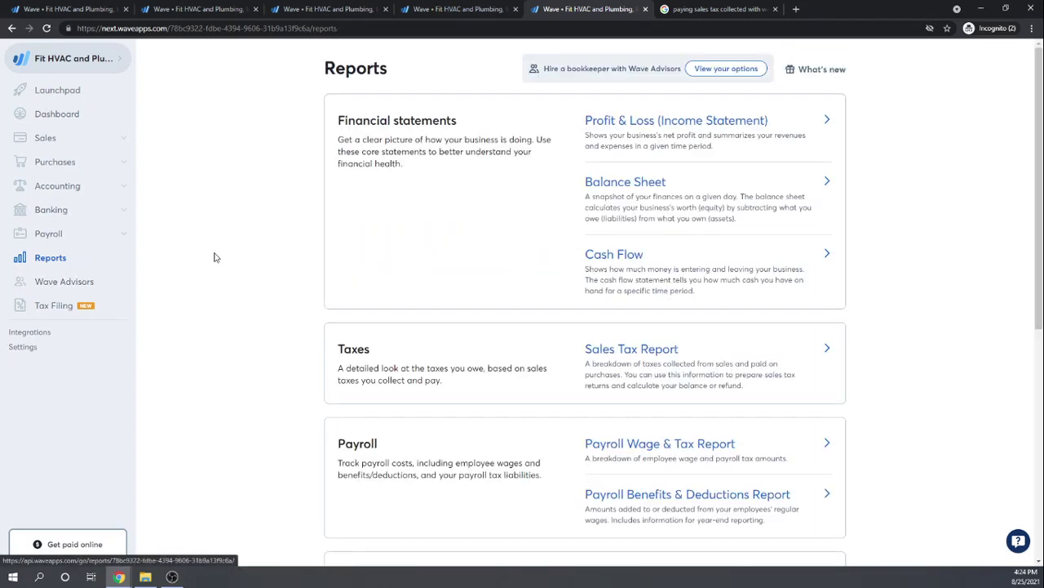
pyautogui.scroll(-1, 469, 355)
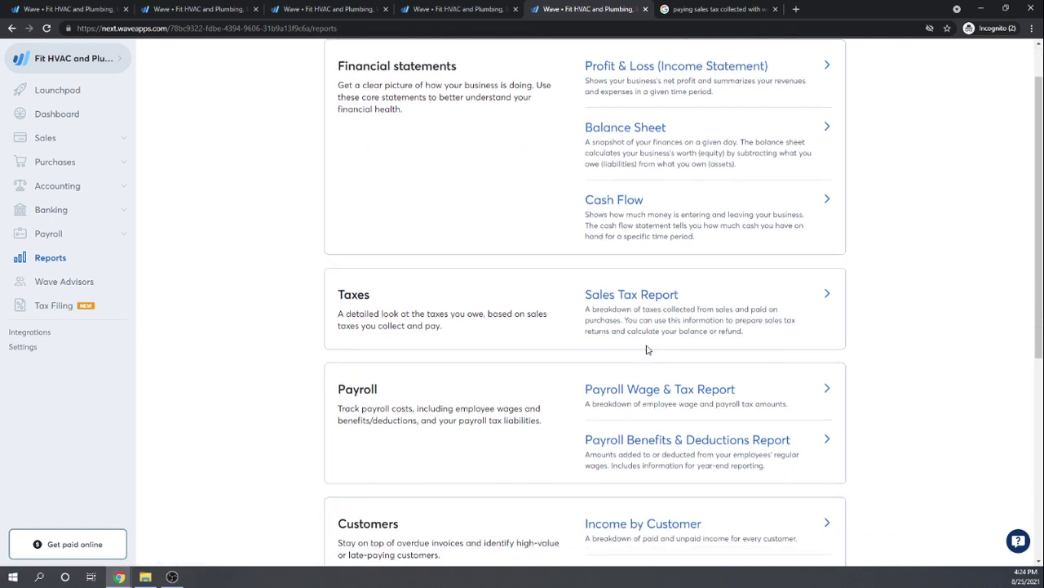
pyautogui.click(641, 295)
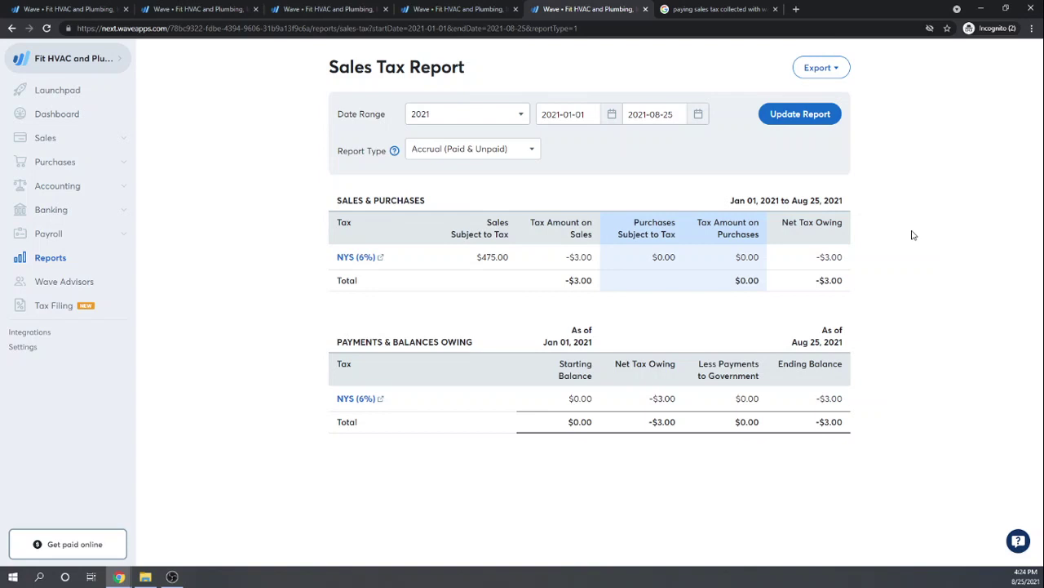
pyautogui.click(353, 257)
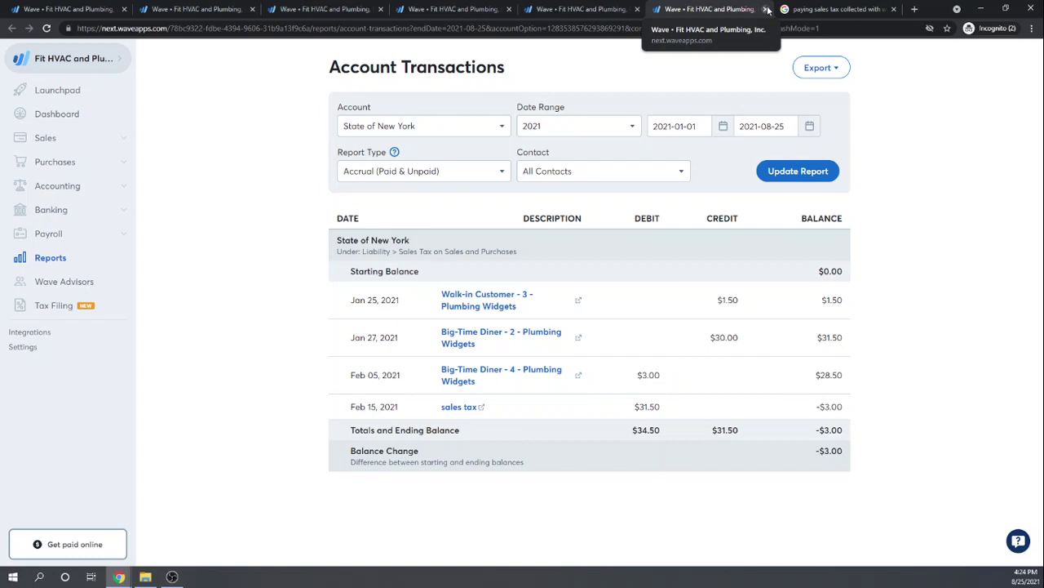
pyautogui.click(766, 9)
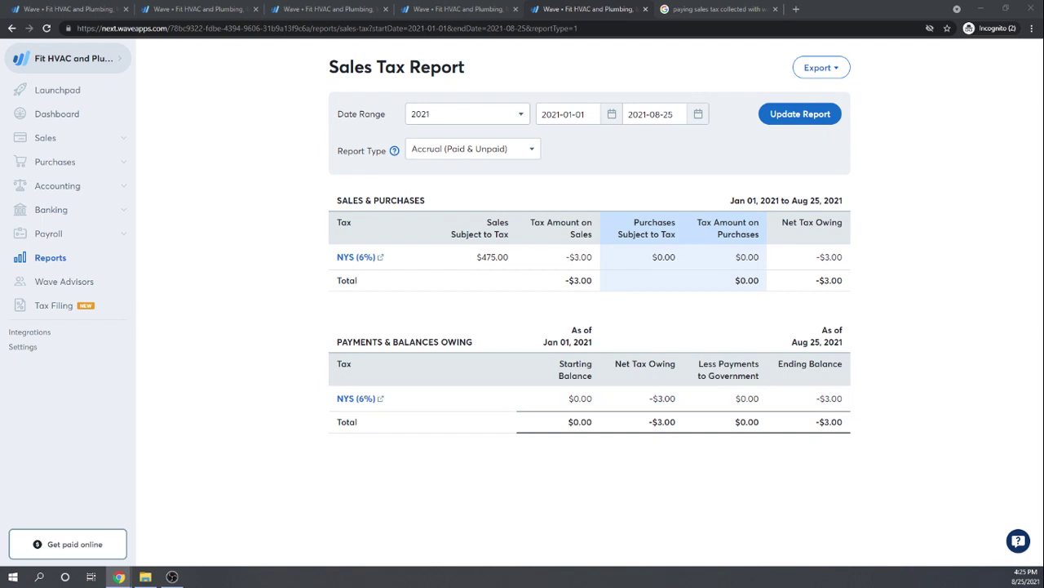
pyautogui.hotkey('alt', 'Tab')
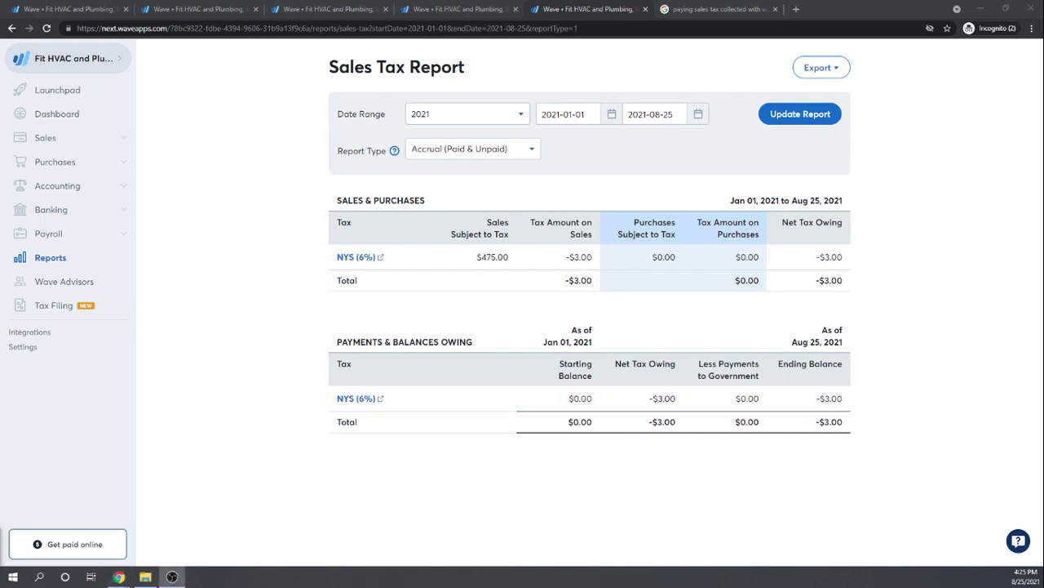